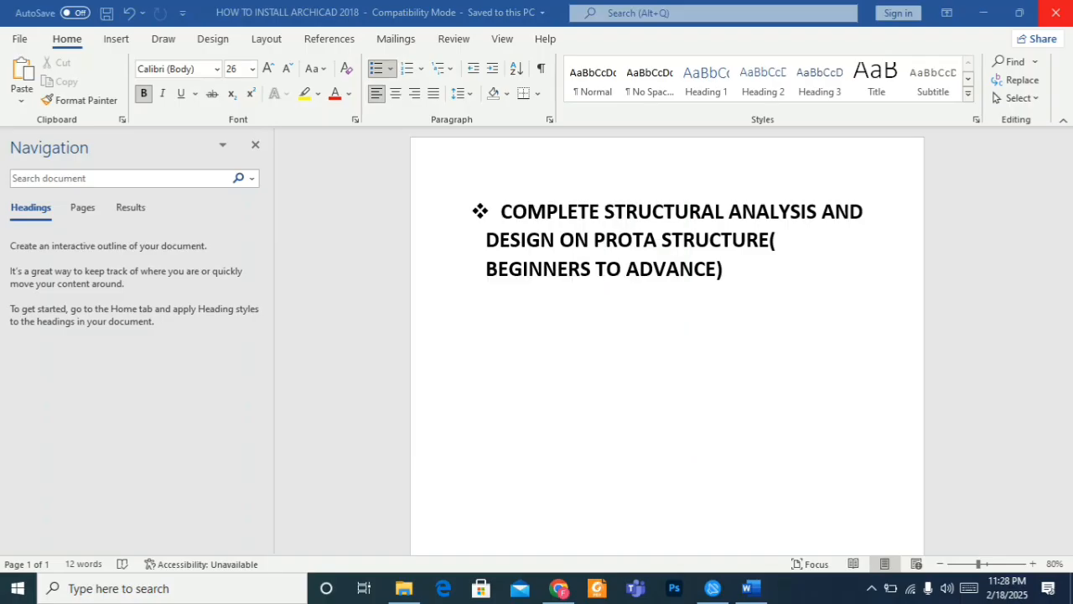
left_click(871, 588)
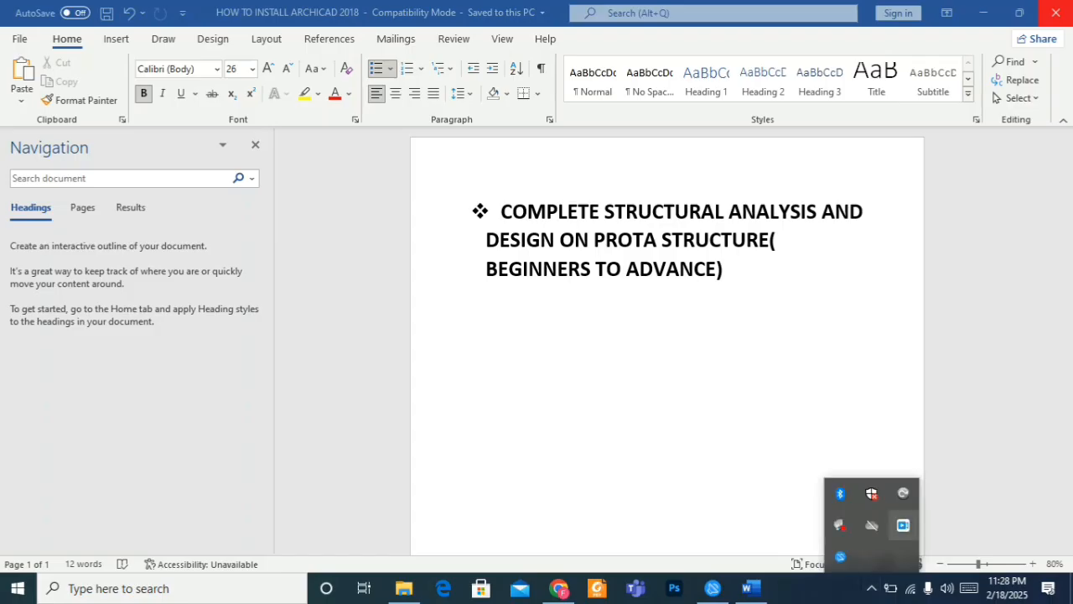
left_click(903, 525)
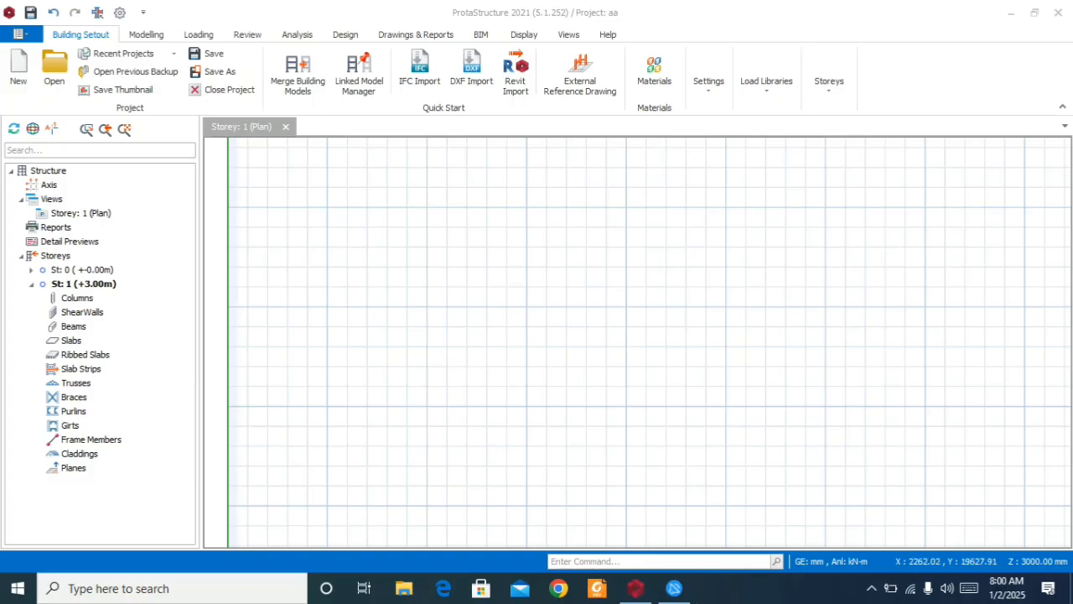
scroll(463, 269, "down", 2)
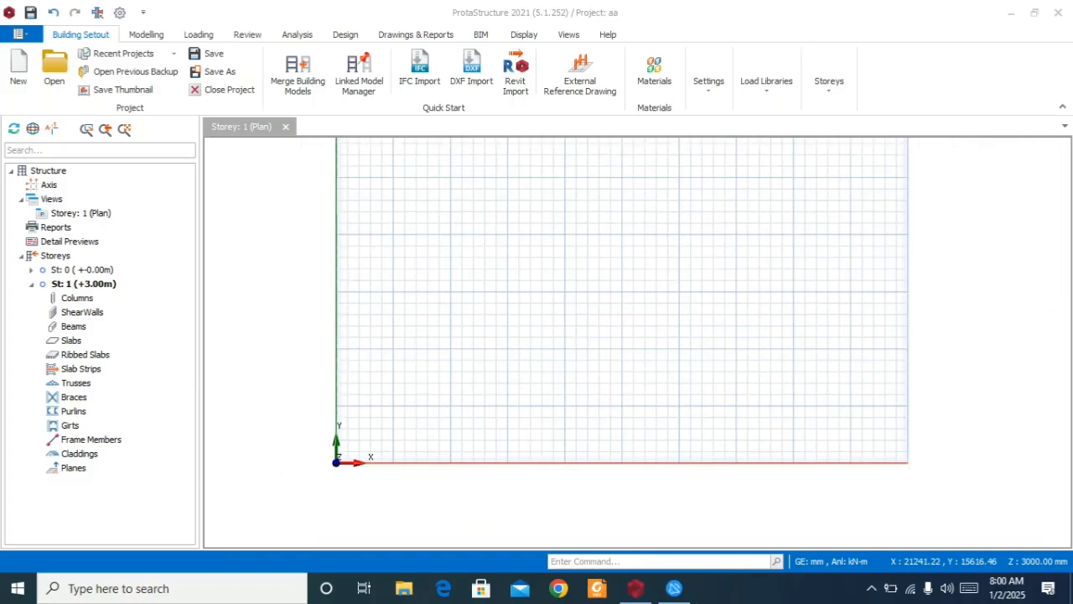
scroll(503, 276, "up", 2)
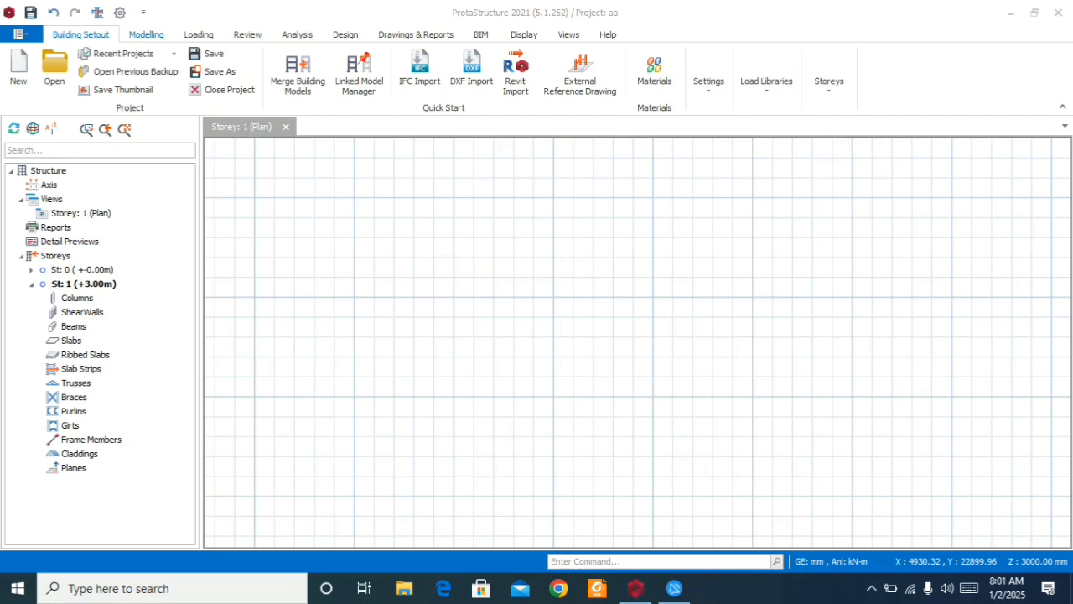
left_click(146, 34)
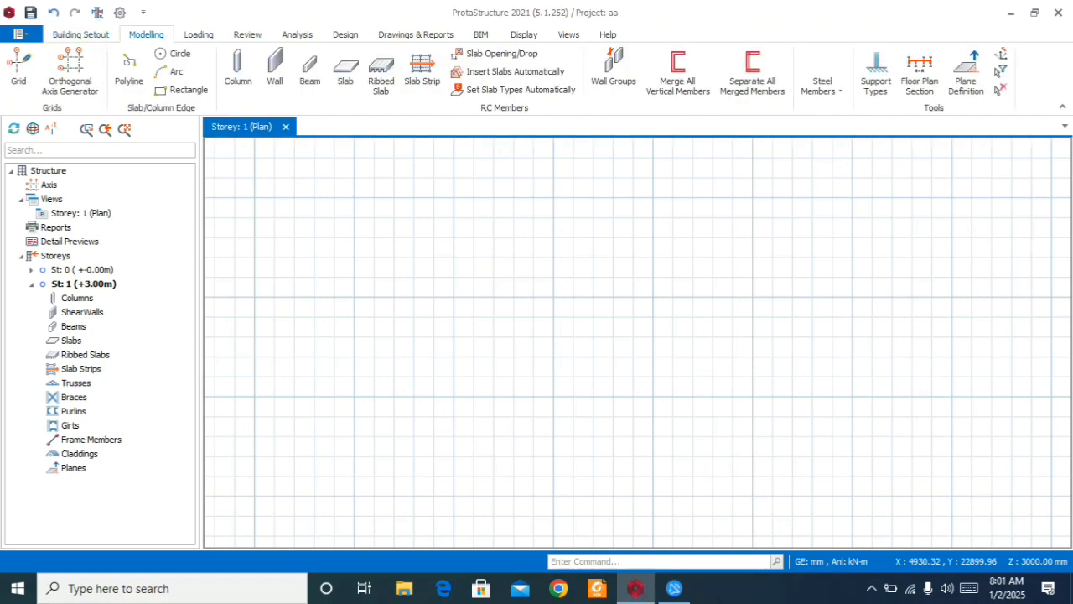
left_click(199, 34)
left_click(247, 34)
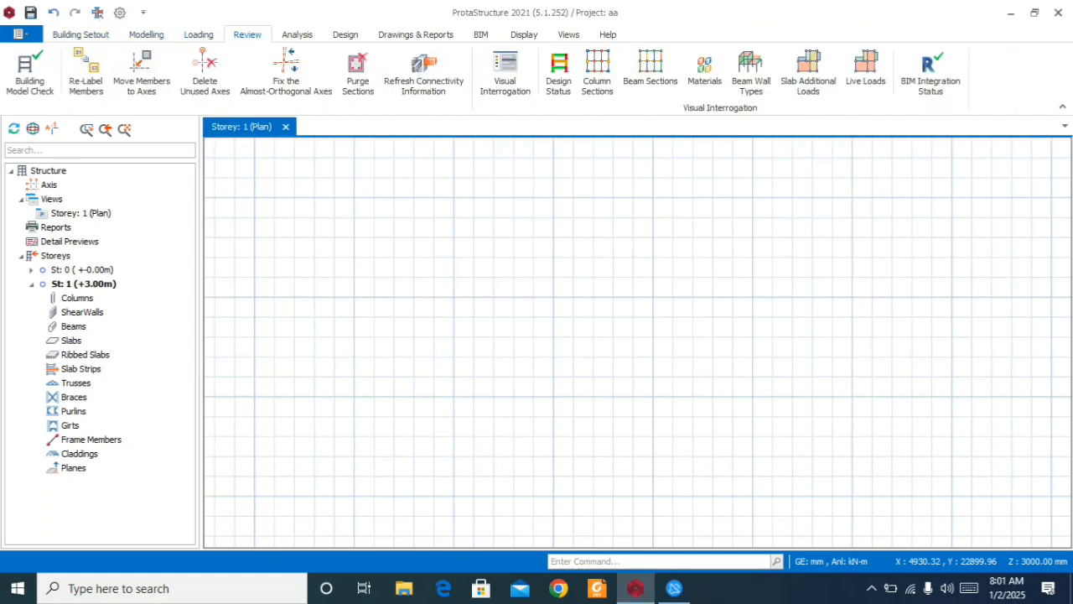
left_click(297, 34)
left_click(345, 35)
left_click(416, 35)
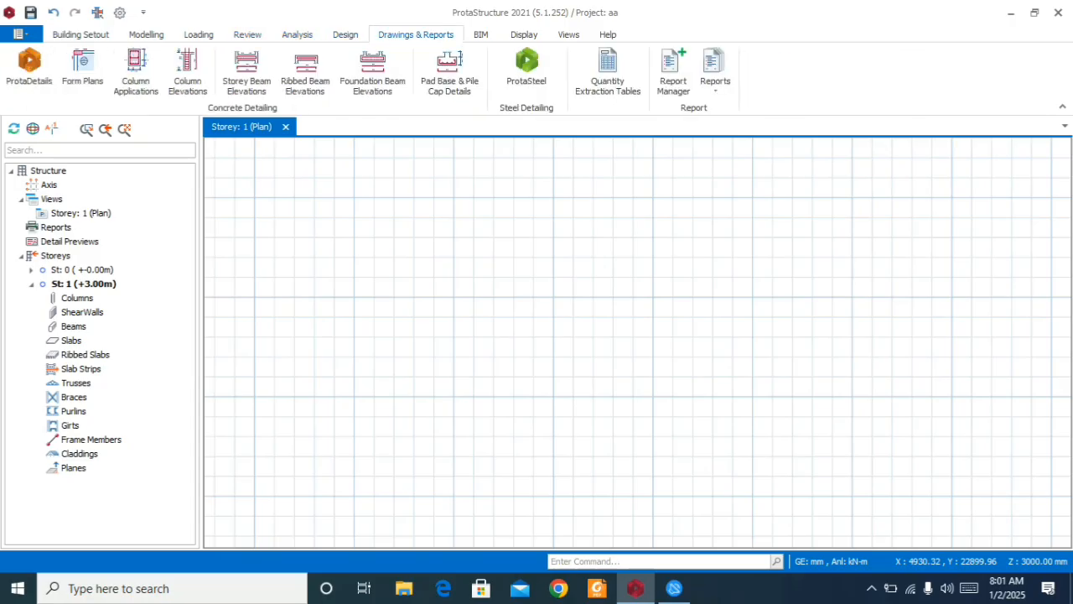
left_click(480, 34)
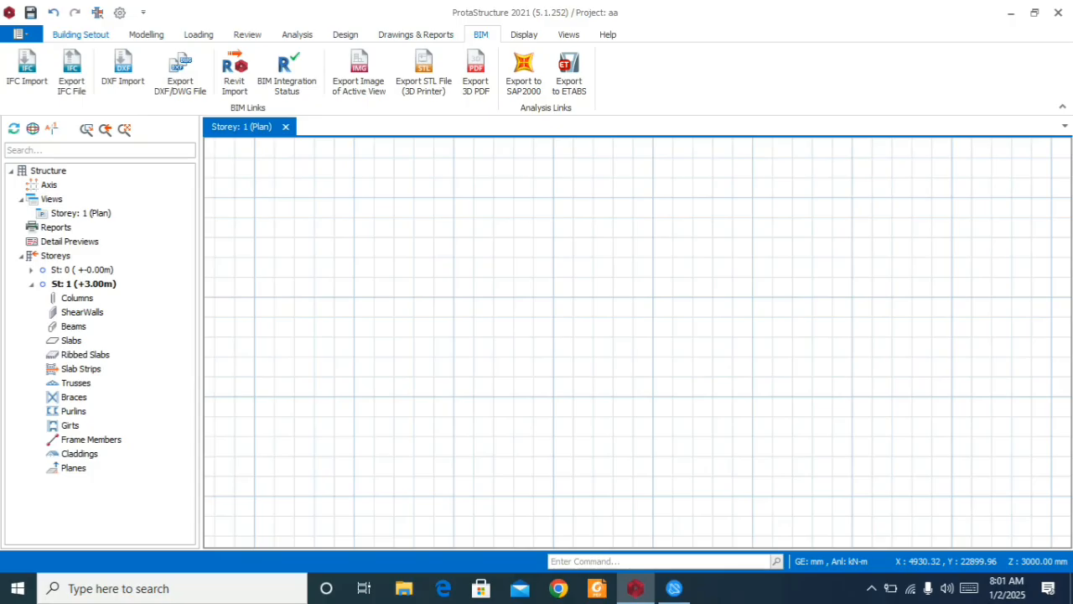
- Start a DXF import and load the duplex DXF drawing from the desktop as a floor plan
left_click(80, 34)
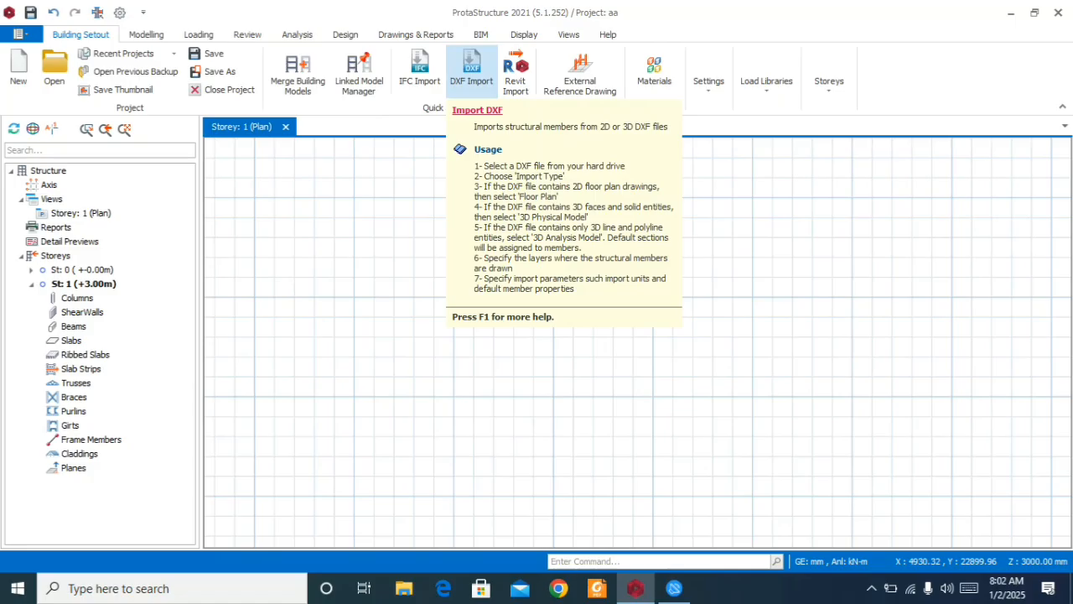
left_click(471, 71)
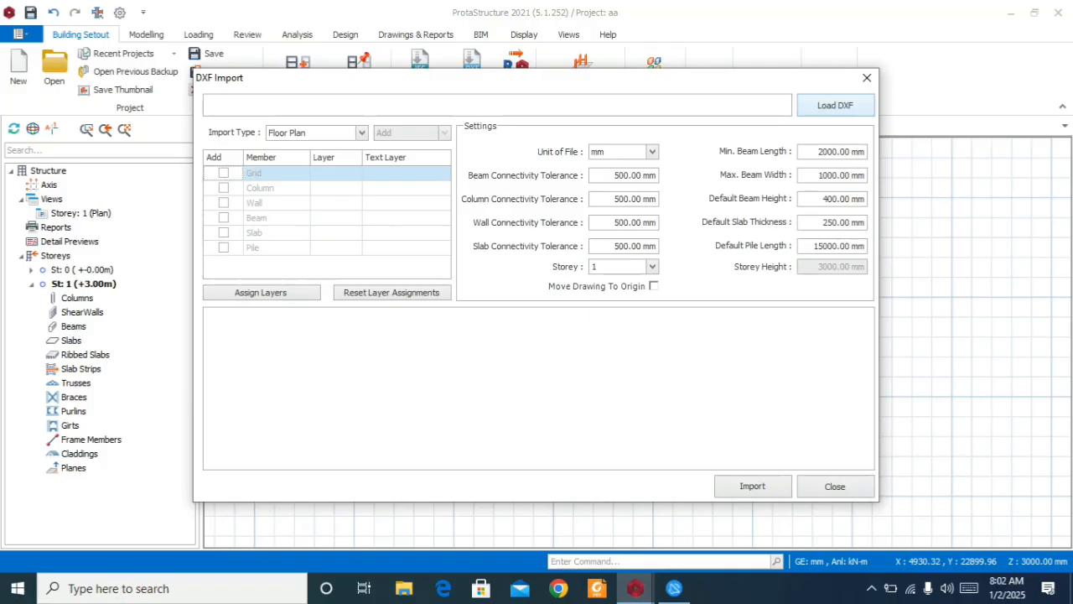
left_click(835, 106)
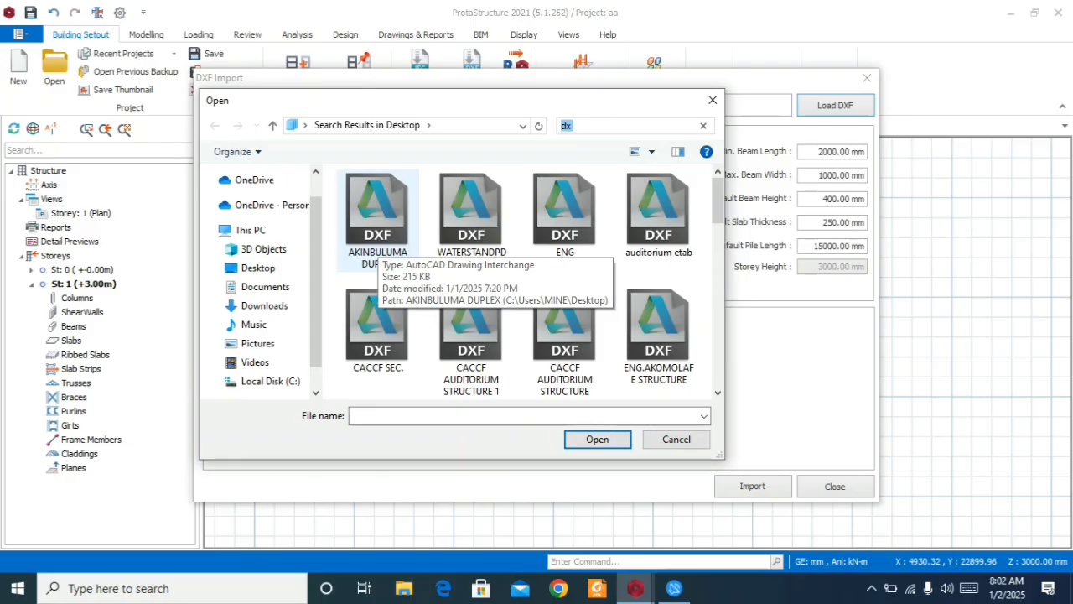
left_click(377, 239)
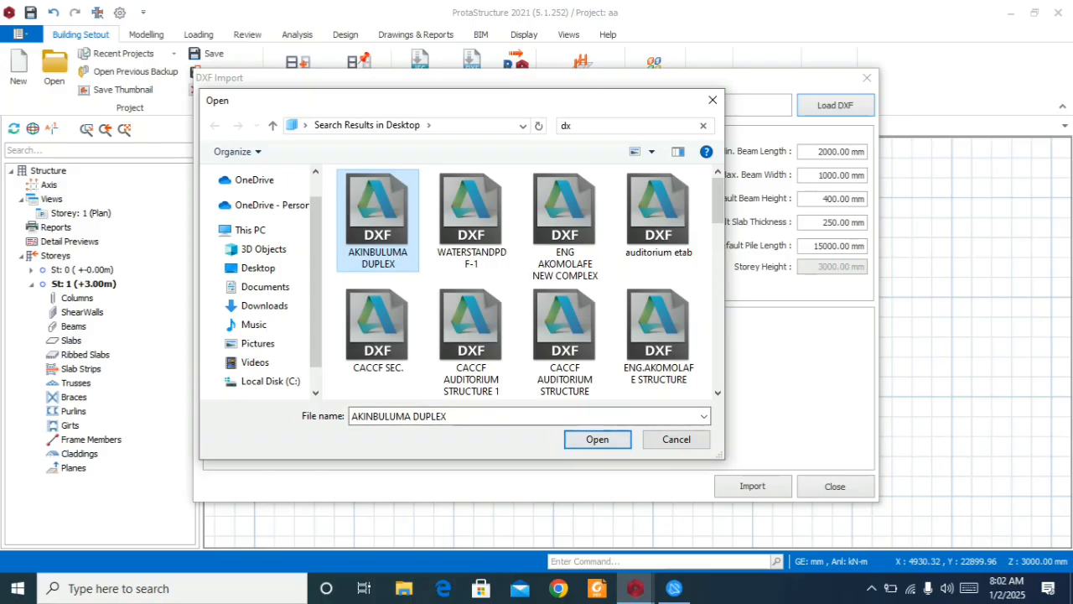
key("Return")
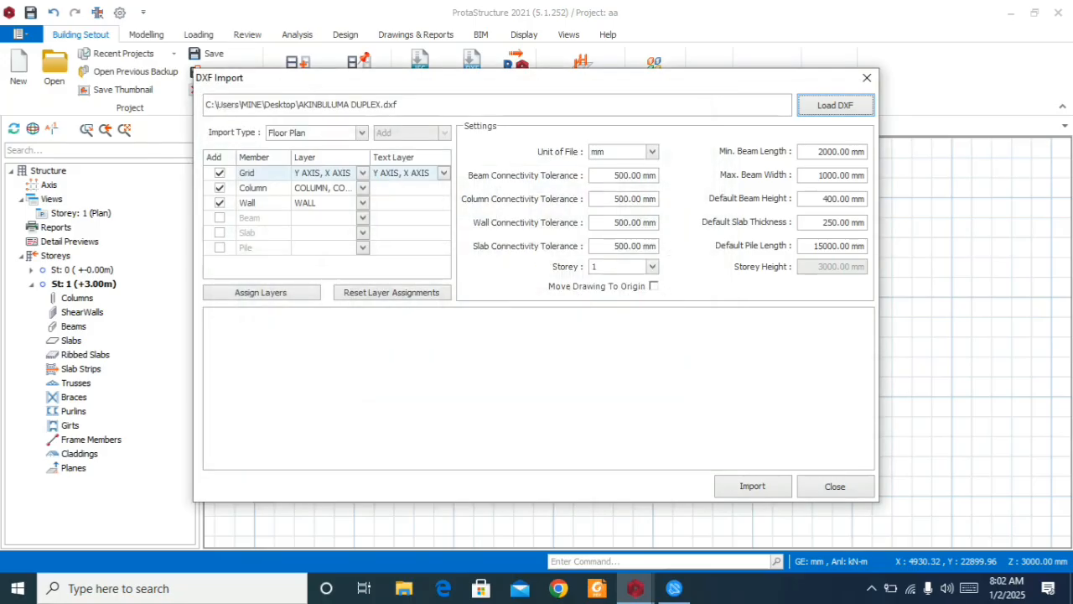
- Assign the member layers, enable moving the drawing to the origin, and import the grids, columns and walls into storey 1
left_click(261, 292)
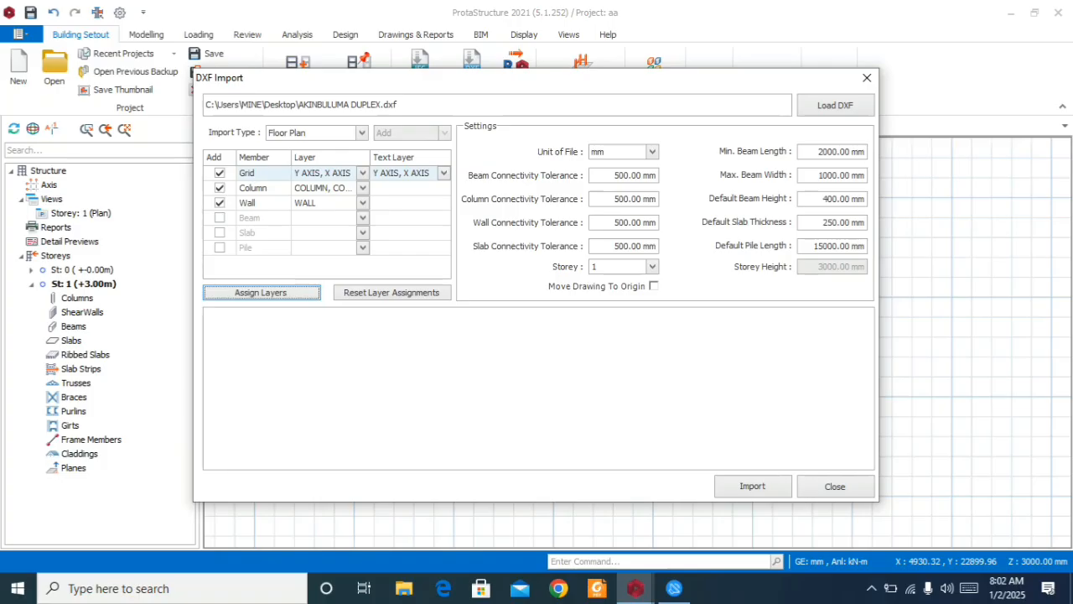
left_click(654, 285)
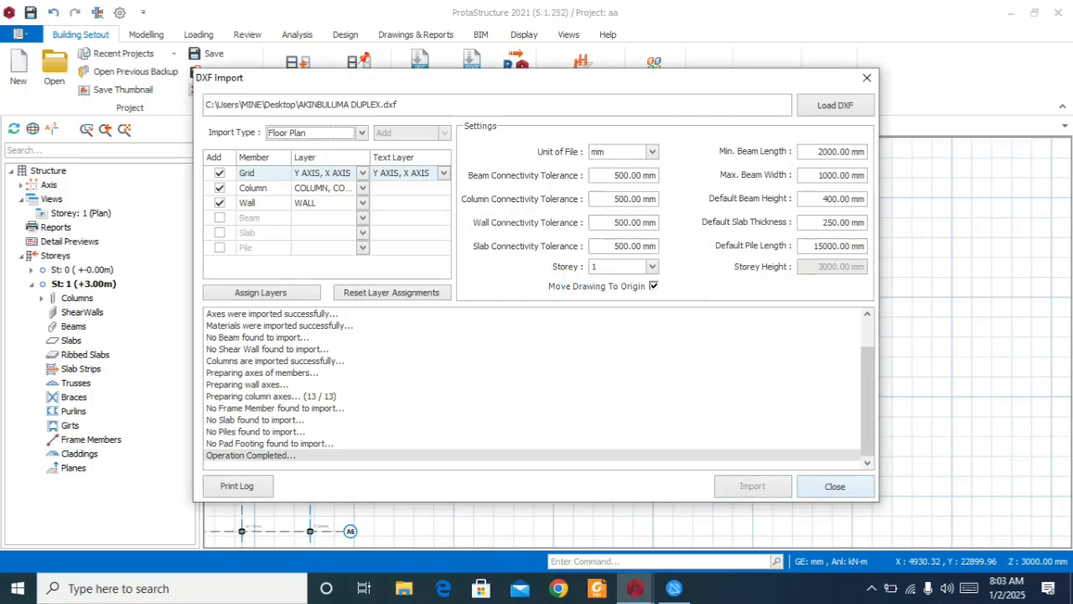
left_click(835, 486)
- Examine the imported axes, column positions and column labels across the storey 1 plan
scroll(850, 316, "down", 4)
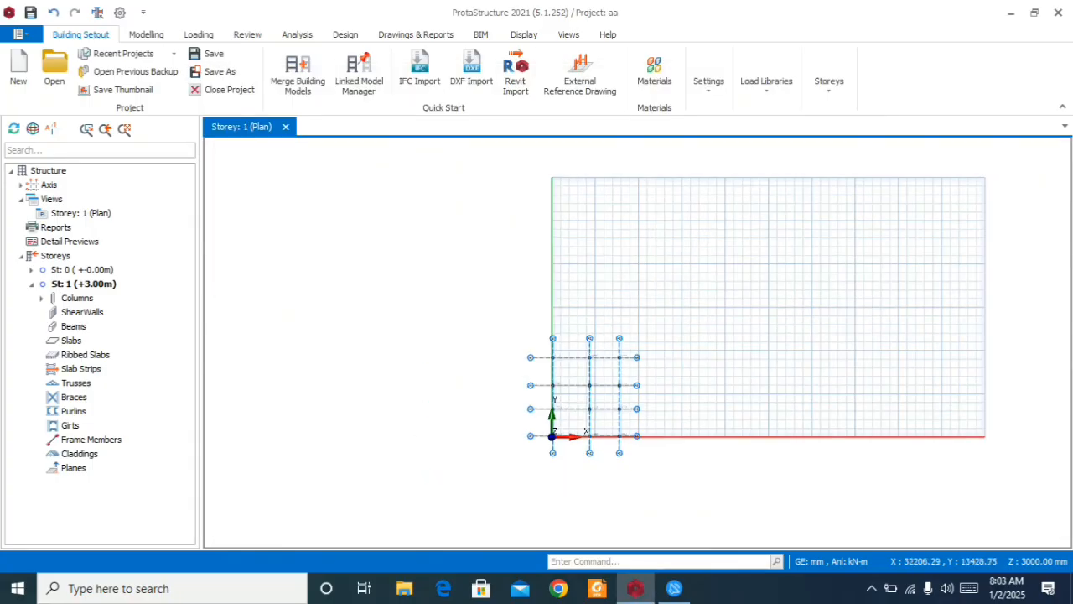
scroll(586, 419, "up", 4)
scroll(548, 338, "up", 5)
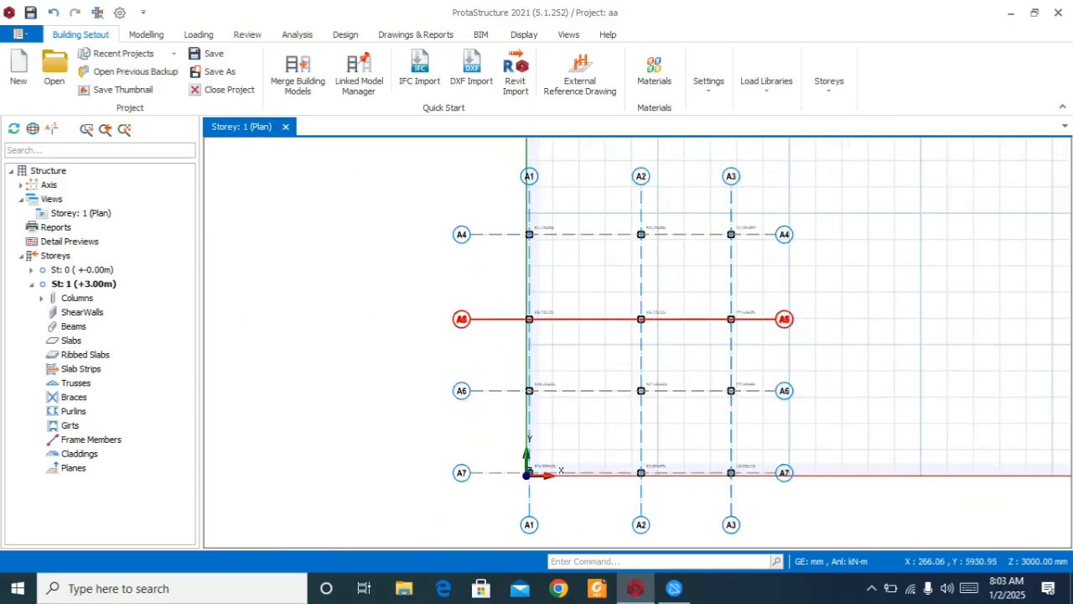
scroll(547, 338, "down", 5)
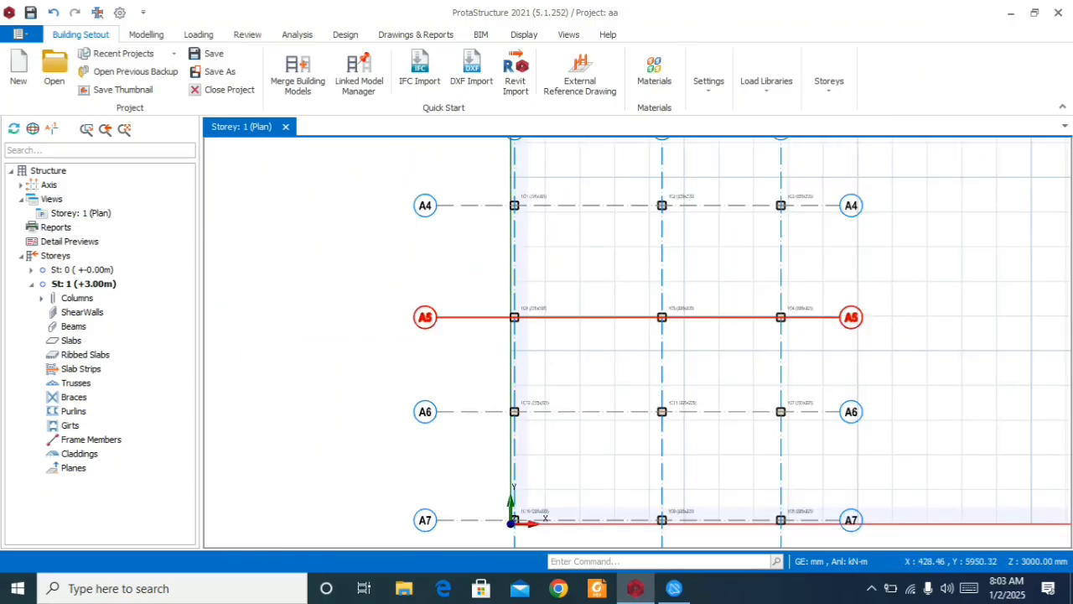
scroll(622, 281, "down", 2)
scroll(541, 223, "up", 8)
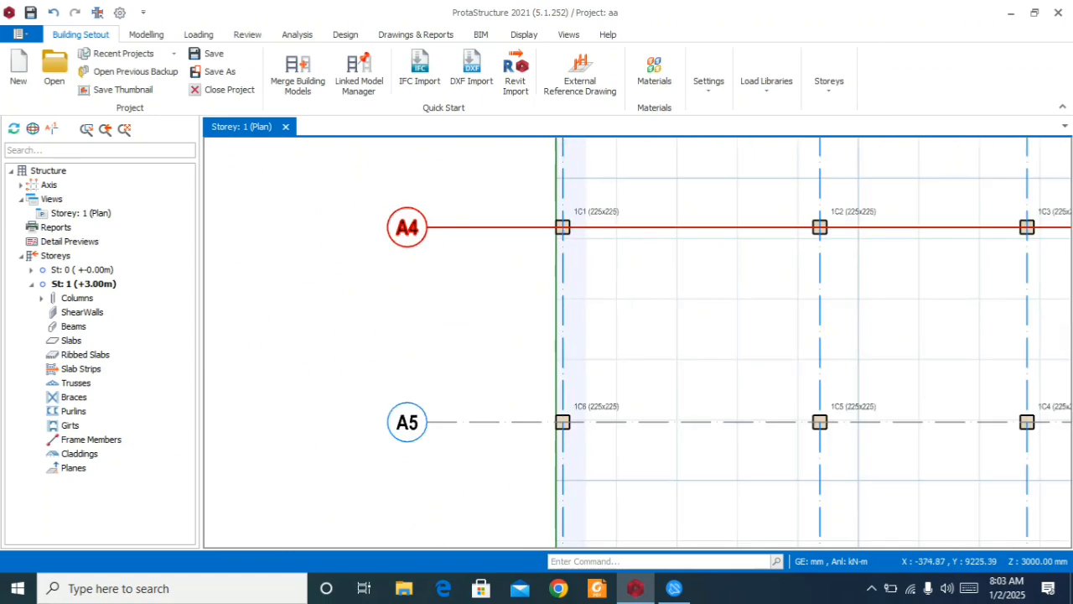
scroll(557, 201, "down", 6)
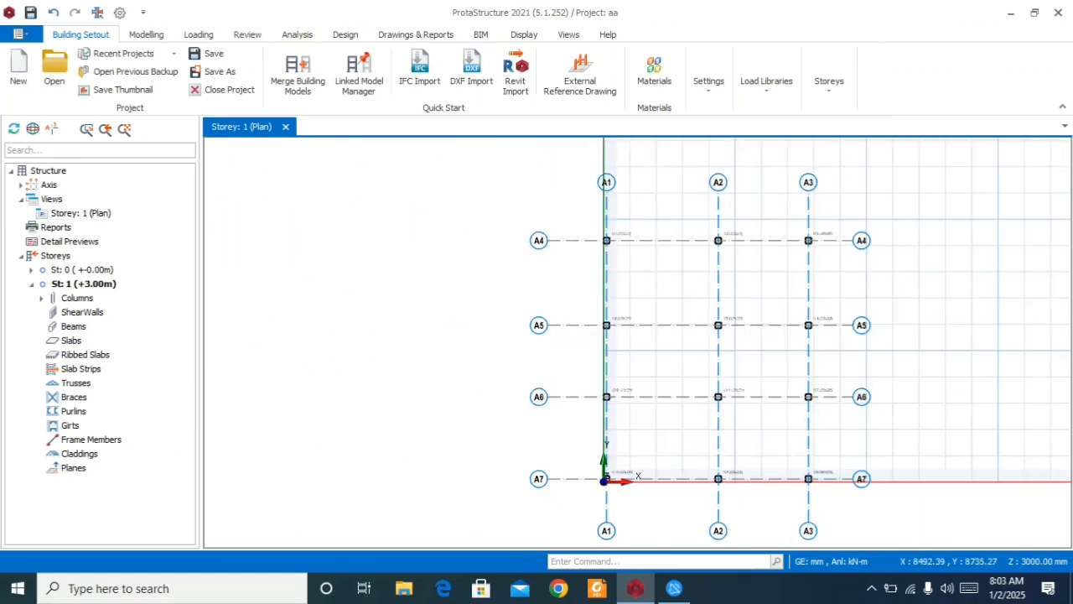
scroll(820, 247, "up", 5)
scroll(791, 215, "down", 6)
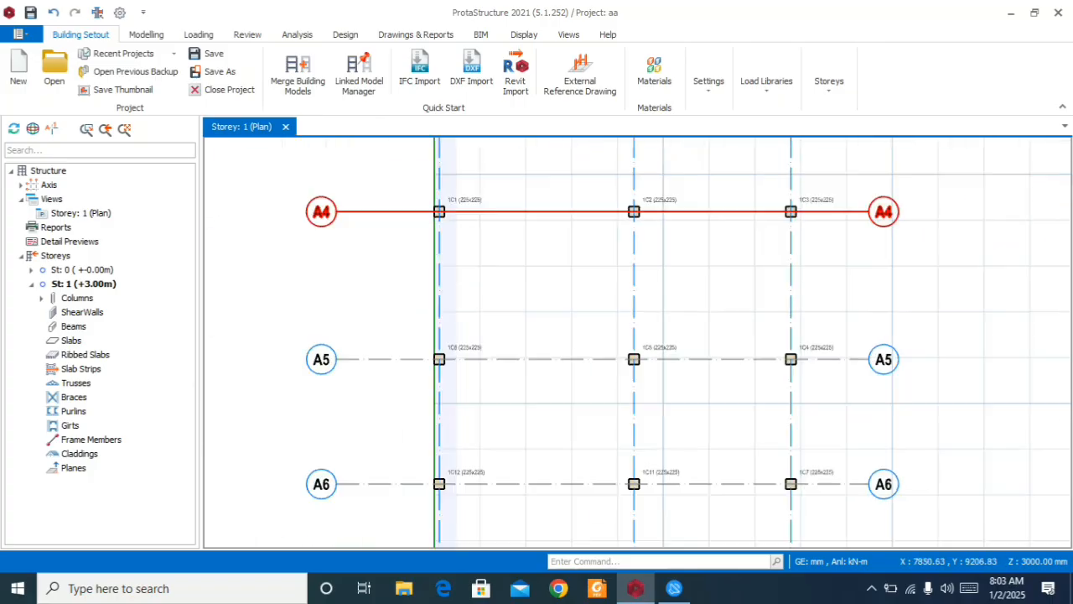
scroll(619, 412, "up", 8)
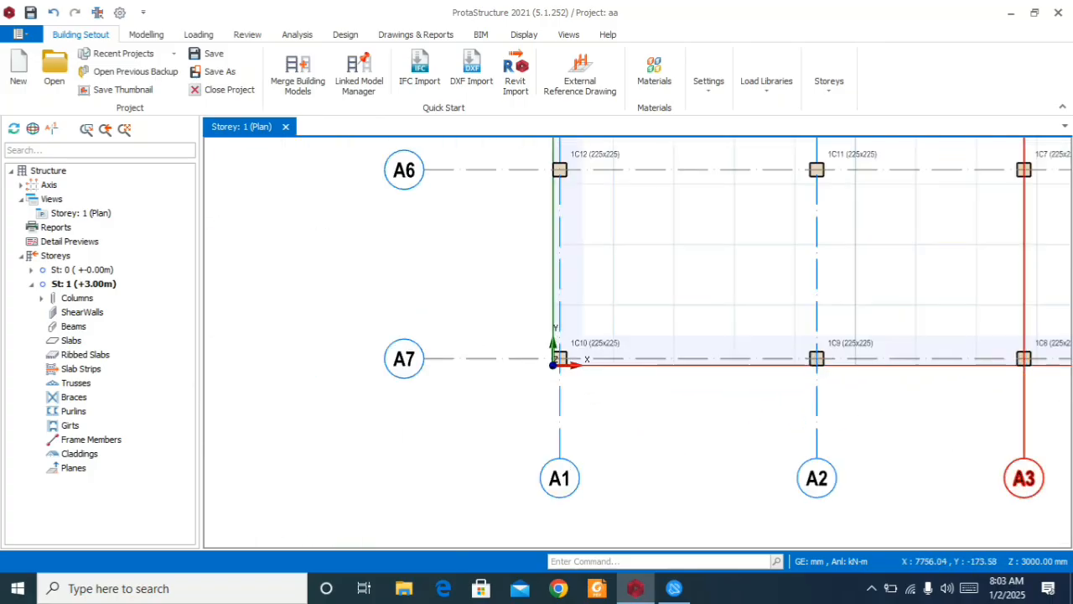
scroll(511, 360, "down", 7)
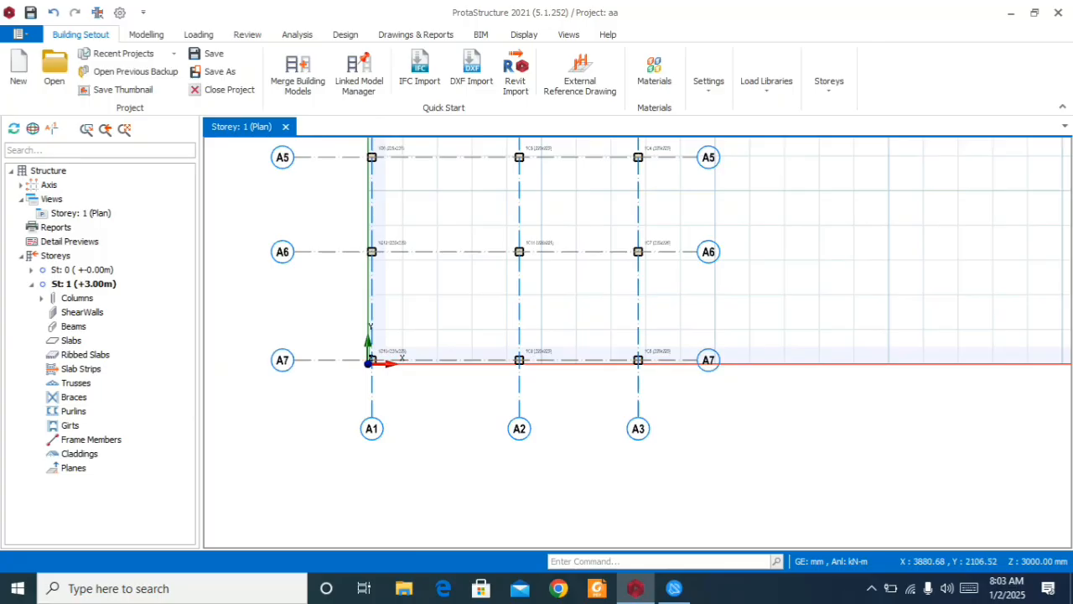
scroll(507, 272, "up", 3)
scroll(661, 373, "down", 5)
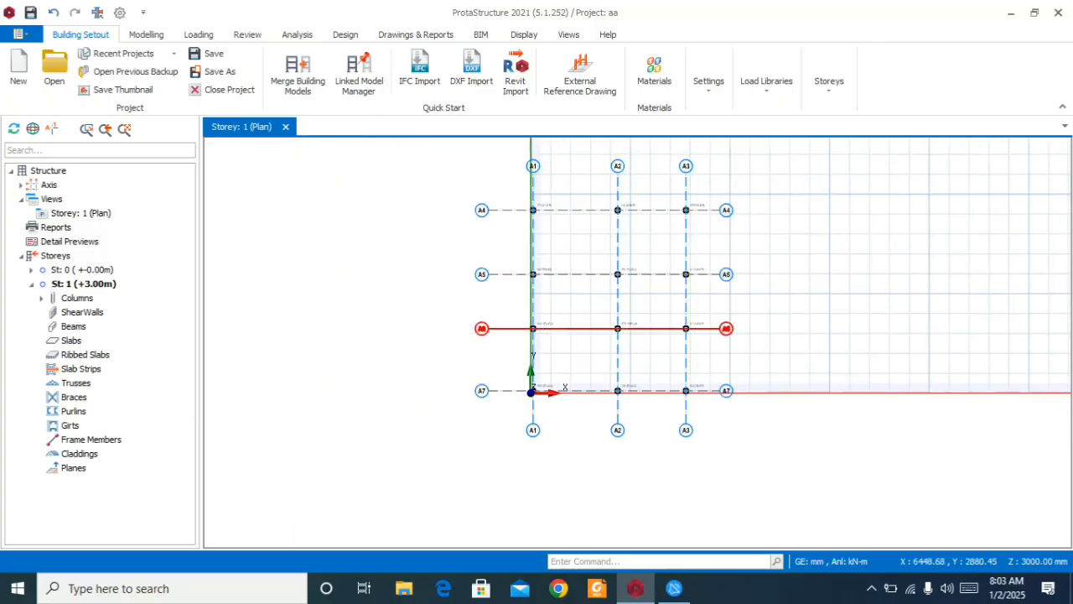
scroll(599, 314, "up", 2)
scroll(599, 315, "down", 4)
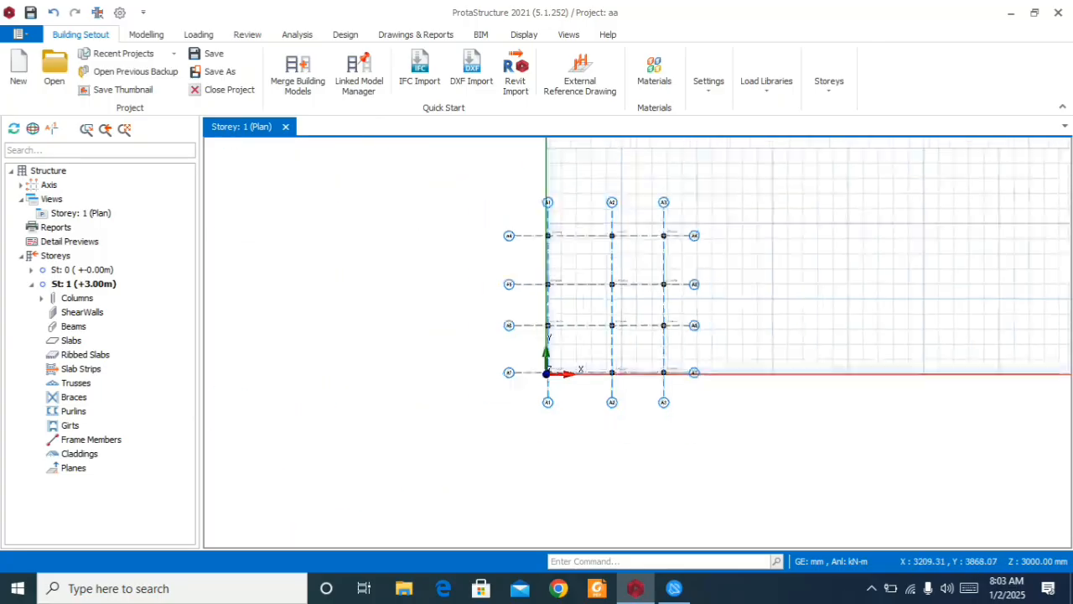
scroll(640, 204, "up", 3)
scroll(517, 252, "down", 3)
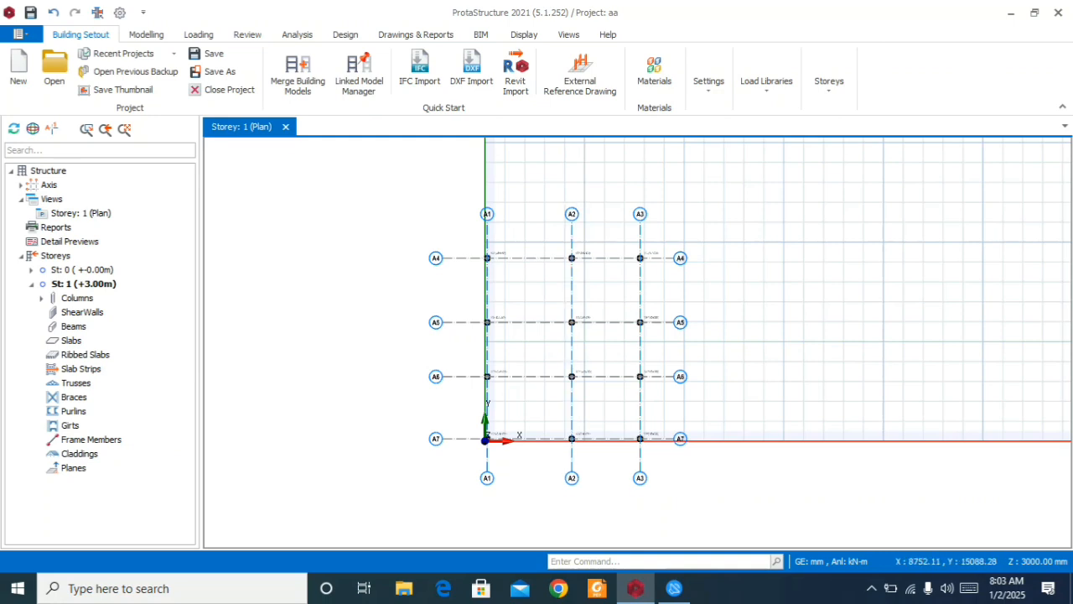
left_click(415, 34)
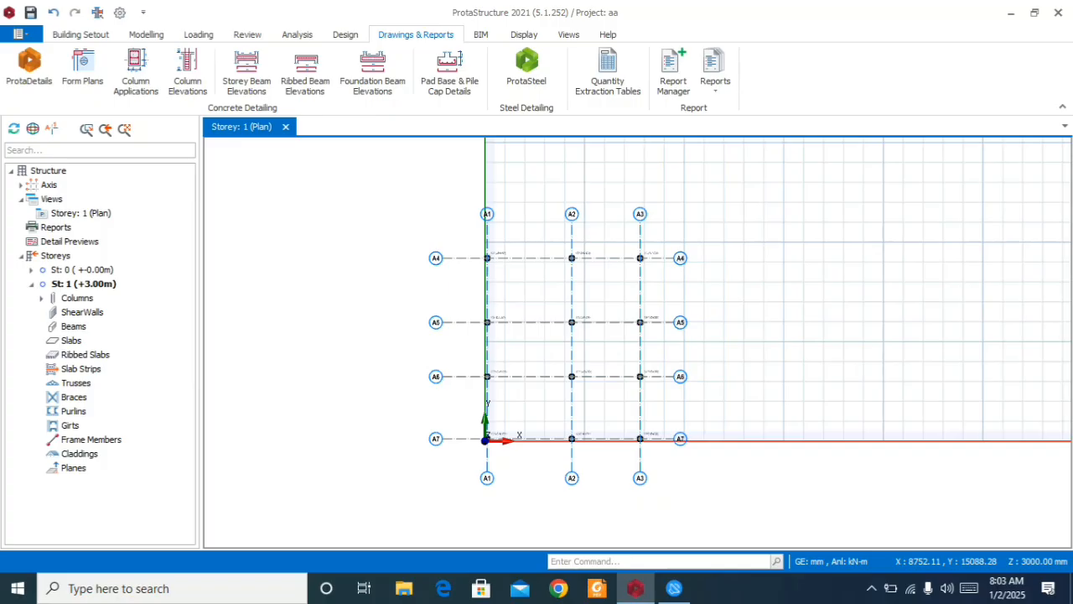
left_click(345, 34)
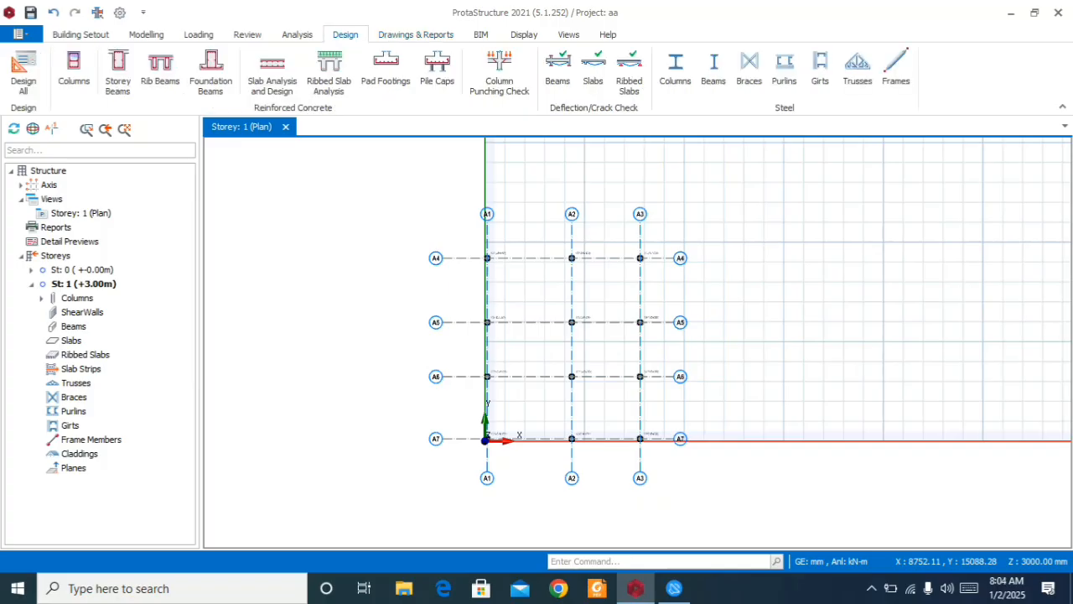
left_click(296, 34)
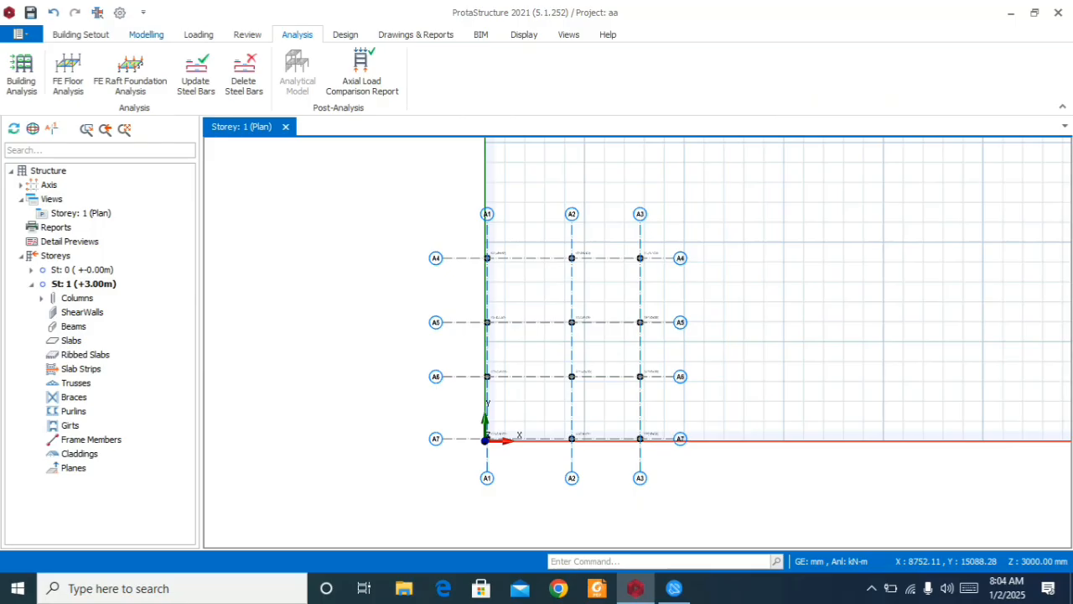
- Open the project settings and examine the column and shearwall minimum steel percentages and design parameters
left_click(80, 34)
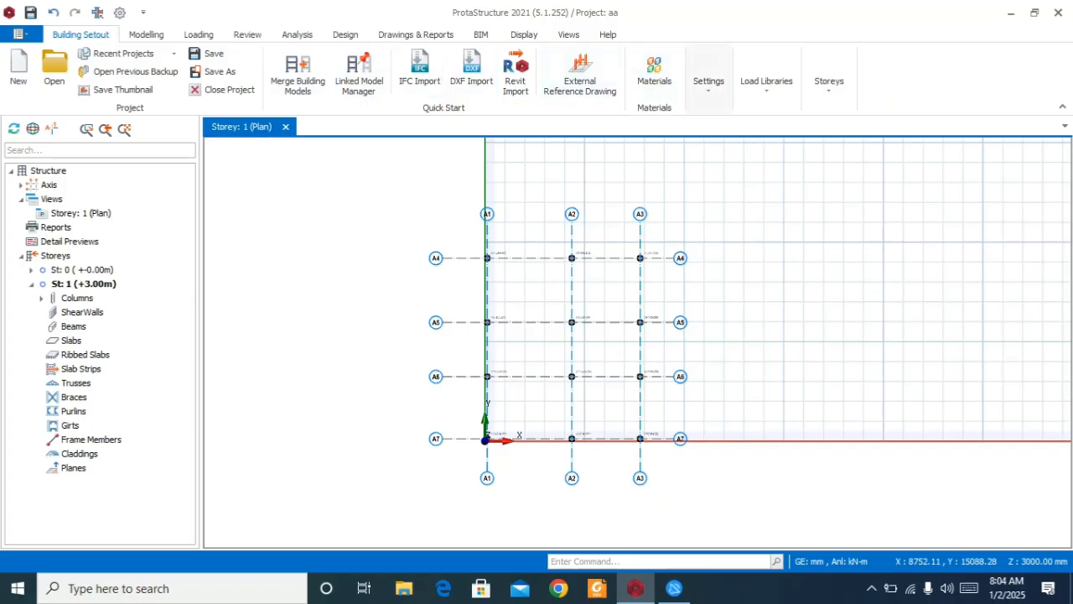
left_click(709, 81)
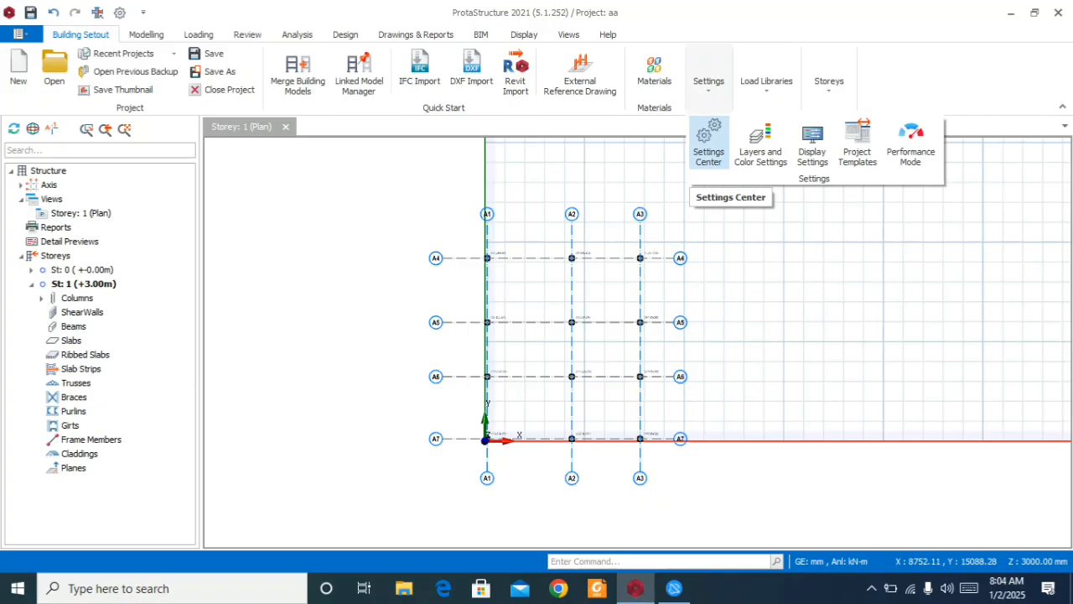
left_click(709, 145)
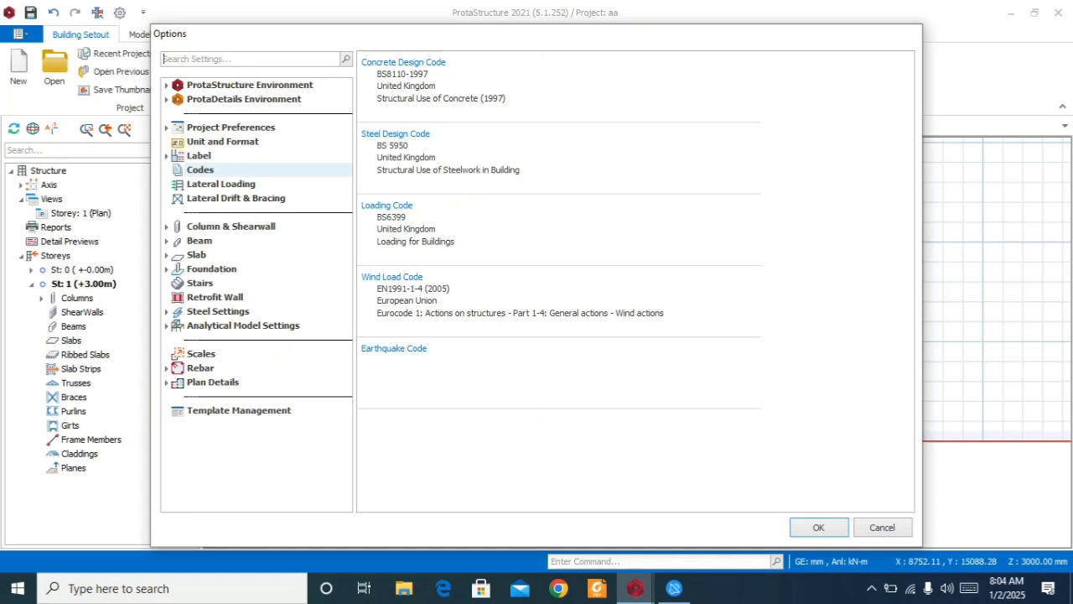
left_click(231, 227)
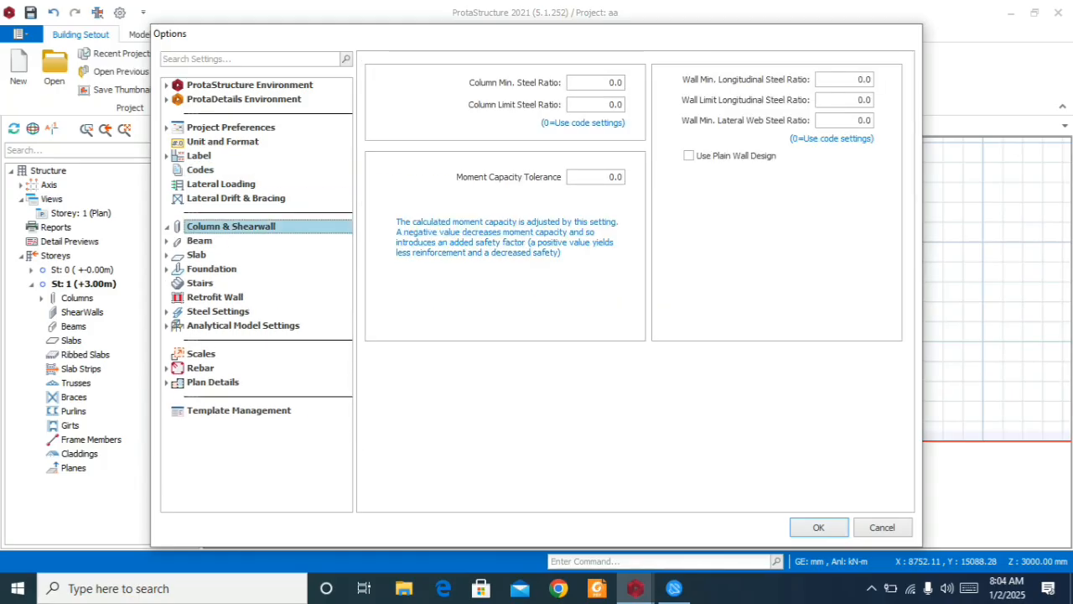
left_click(167, 227)
left_click(177, 240)
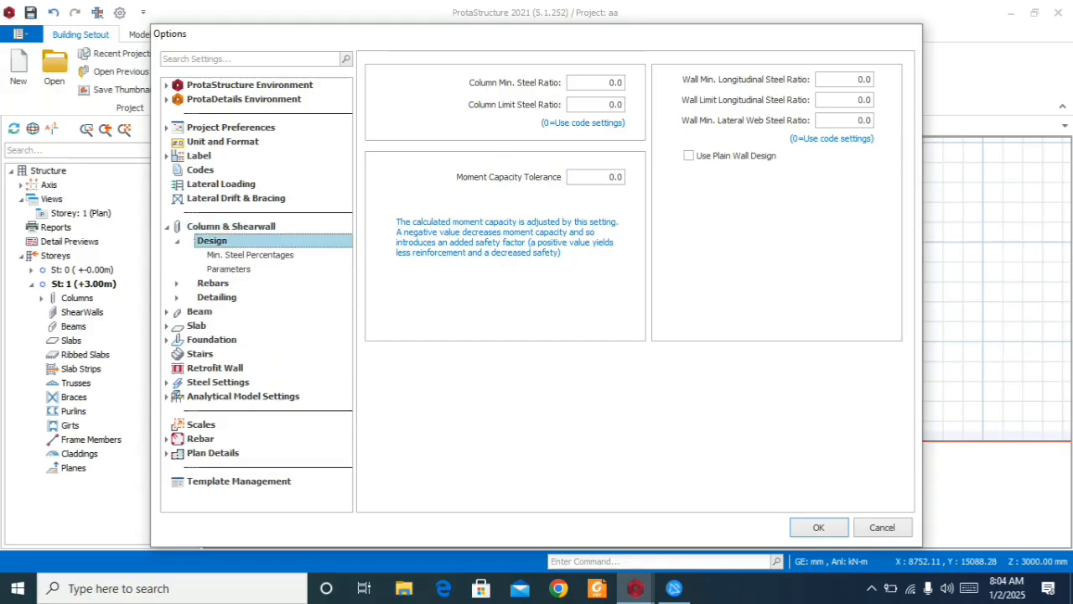
left_click(249, 255)
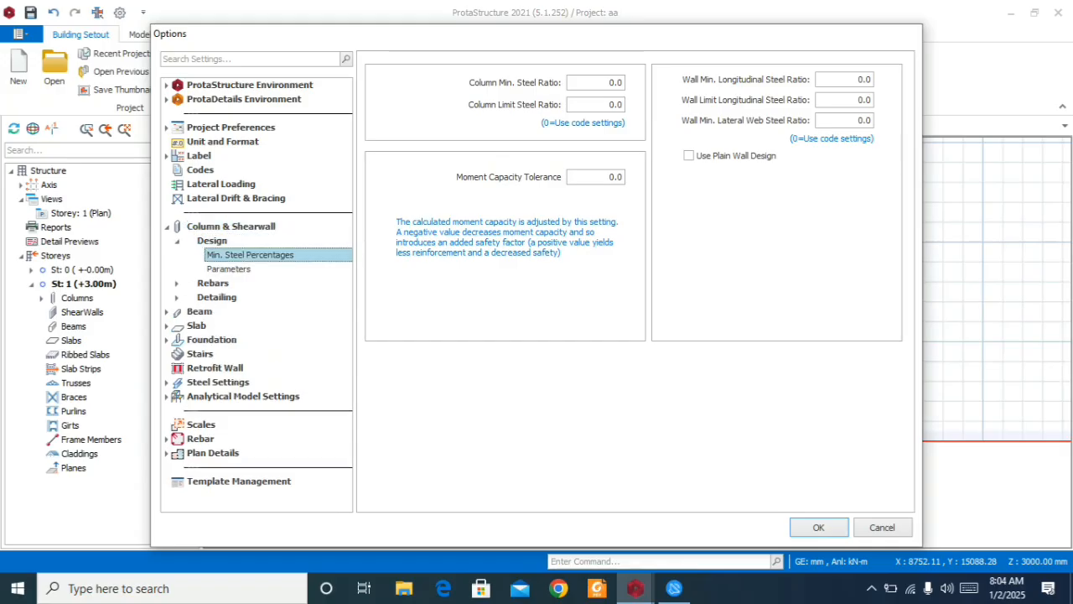
left_click(229, 269)
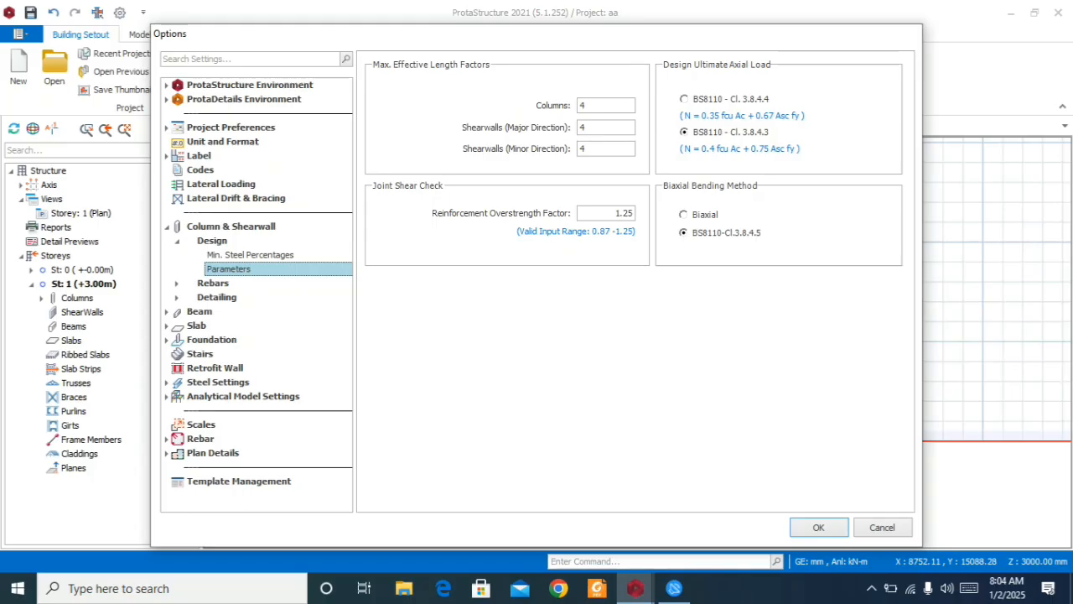
- In the column containment settings, allow double links for b/h < 1.8 and triple links for b/h > 1.8
left_click(177, 283)
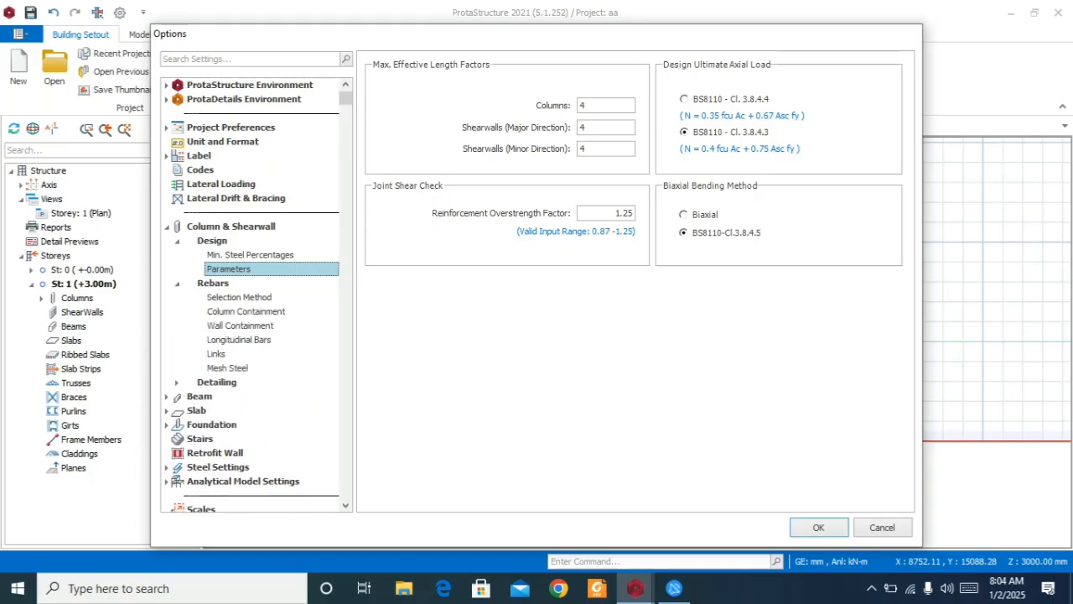
left_click(239, 297)
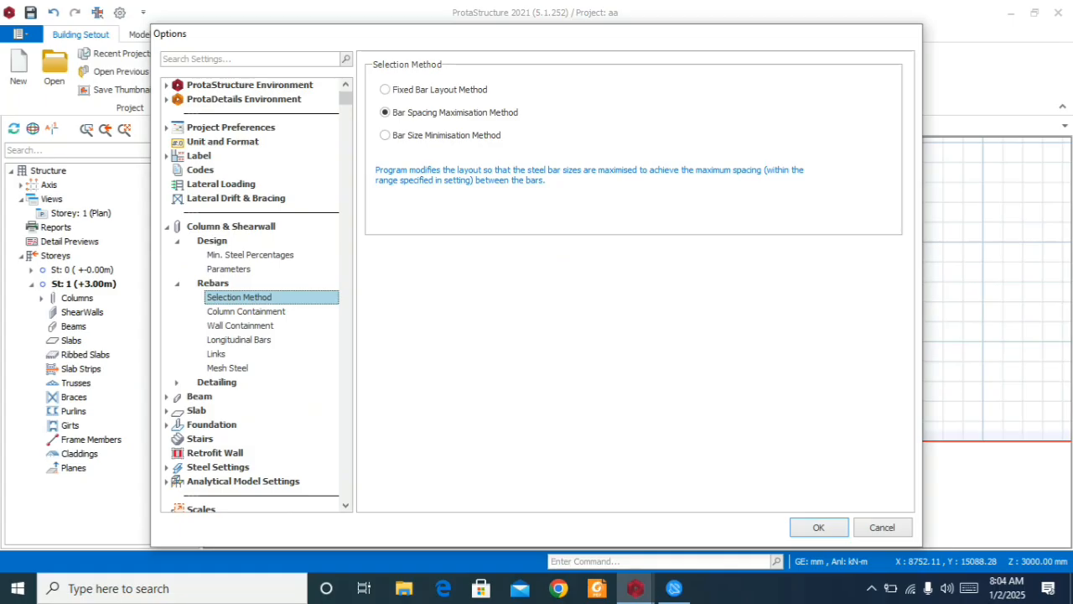
left_click(245, 312)
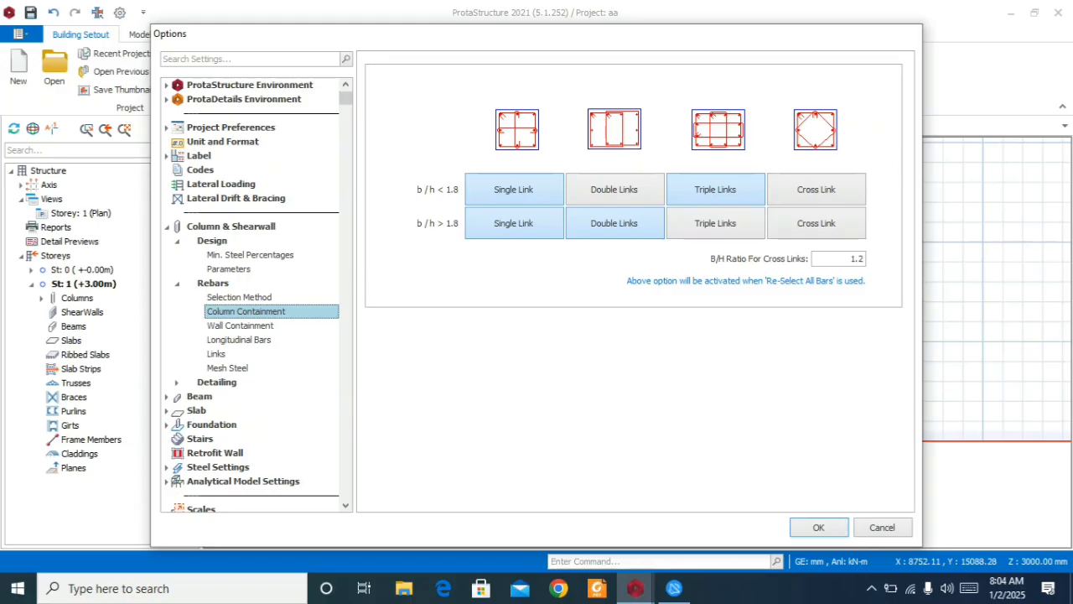
left_click(614, 189)
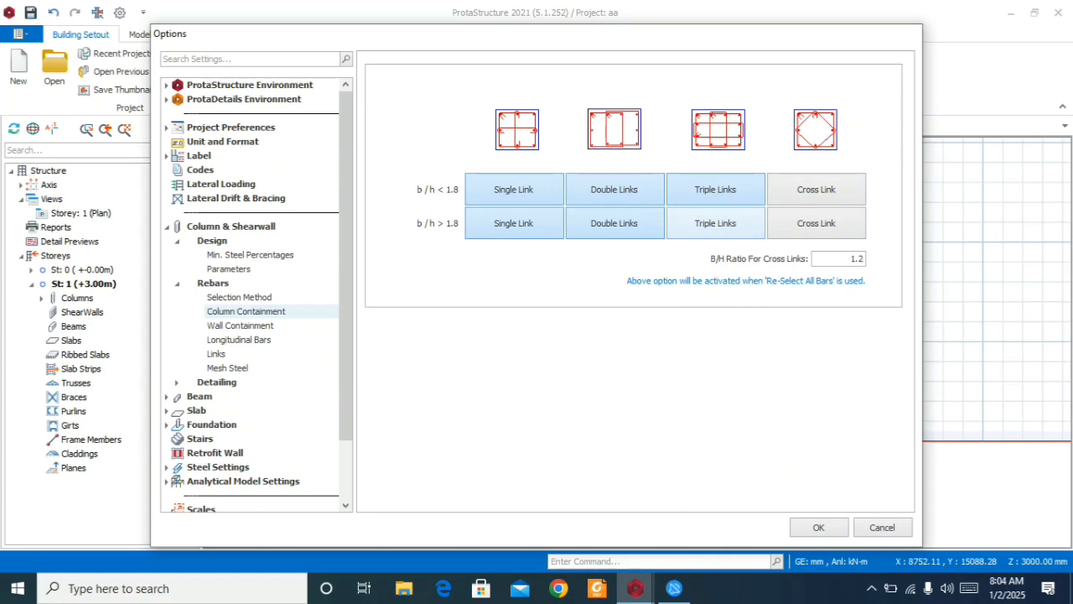
- Check the wall containment settings and set the column longitudinal bar size to Y16 minimum and Y25 maximum
left_click(241, 325)
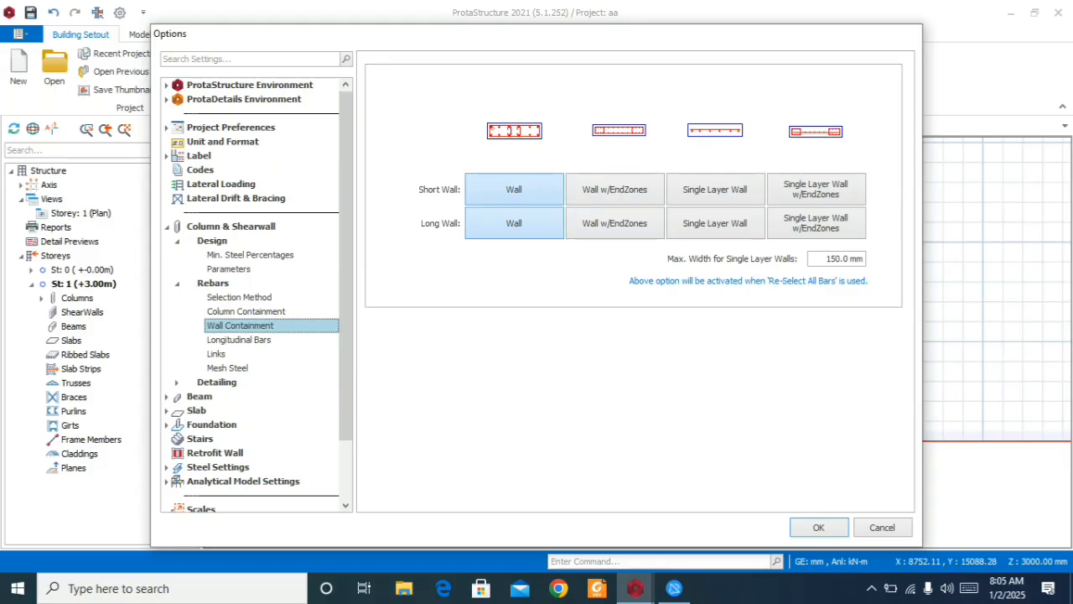
left_click(239, 339)
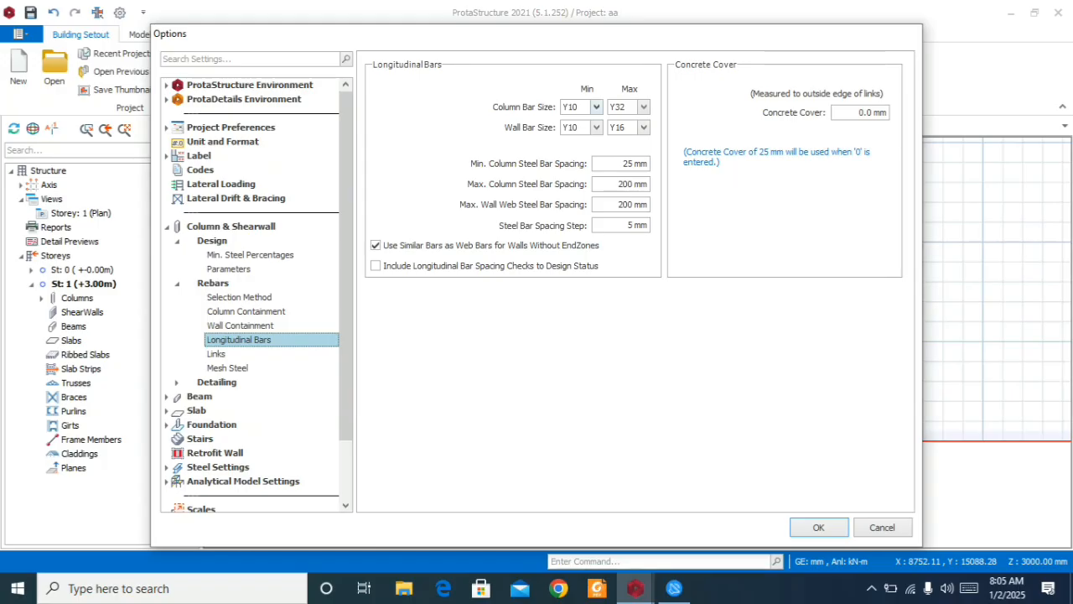
left_click(595, 107)
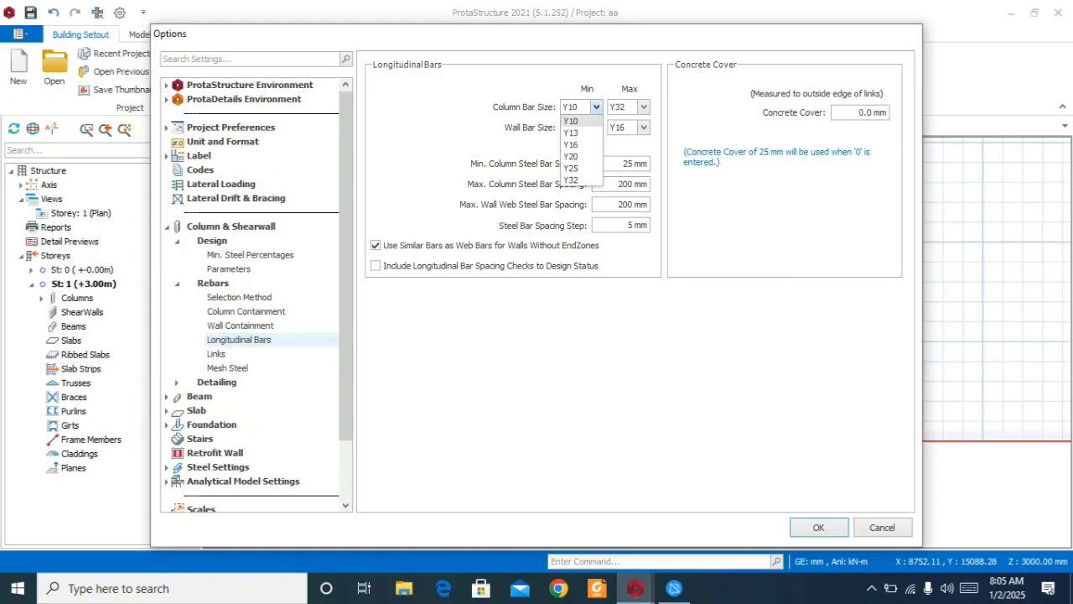
key("Down")
key("Down")
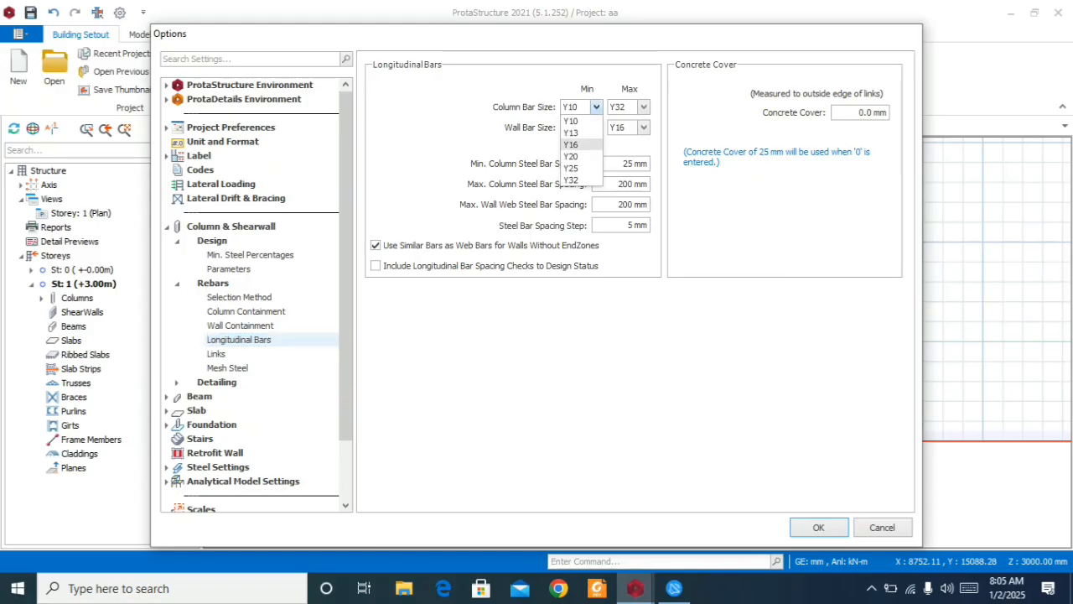
key("Return")
left_click(643, 106)
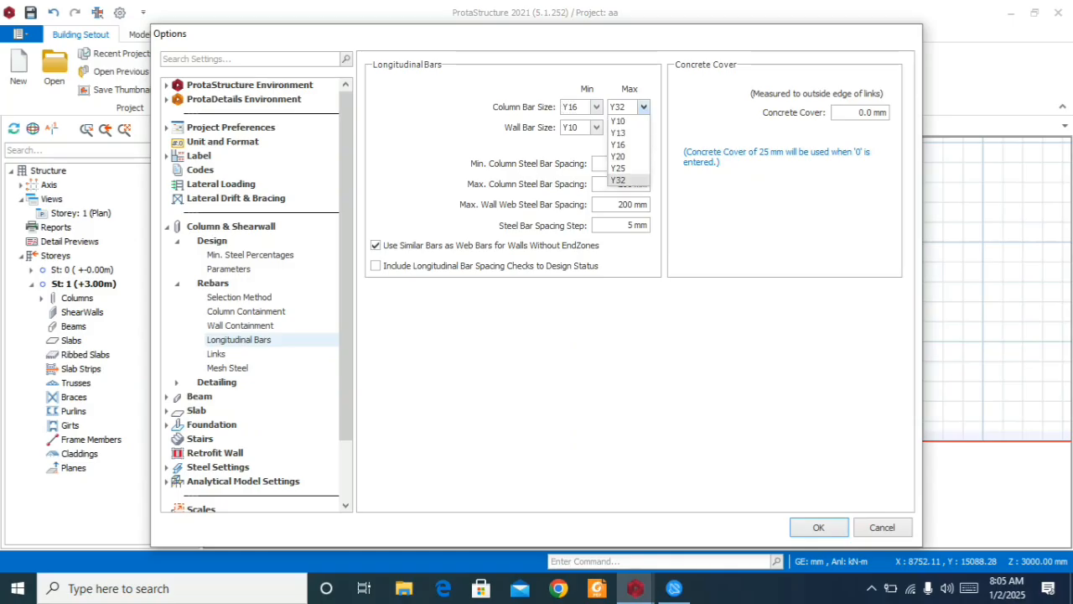
key("Down")
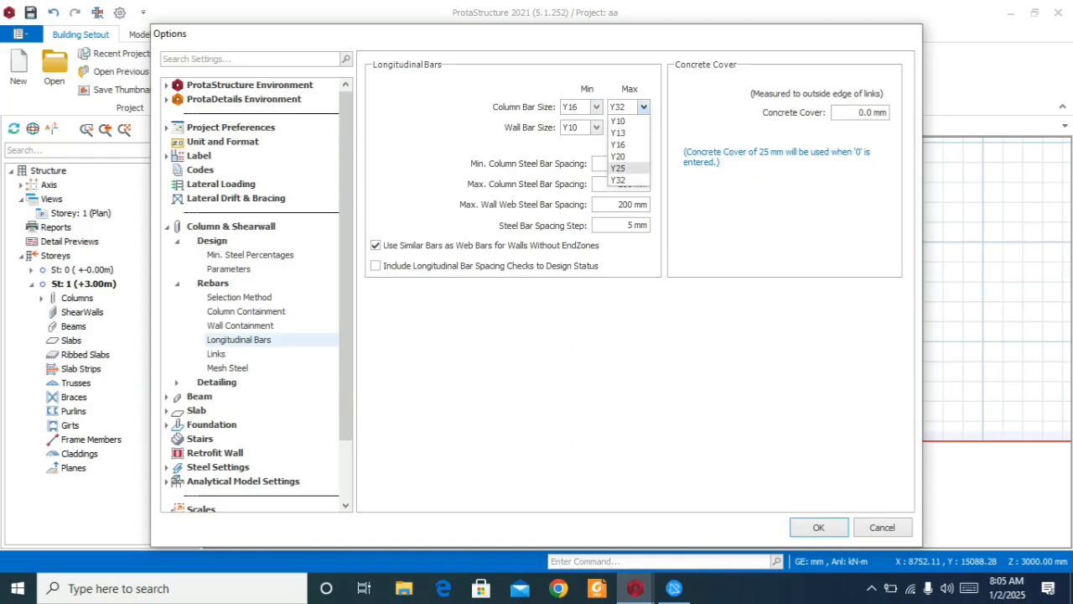
key("Return")
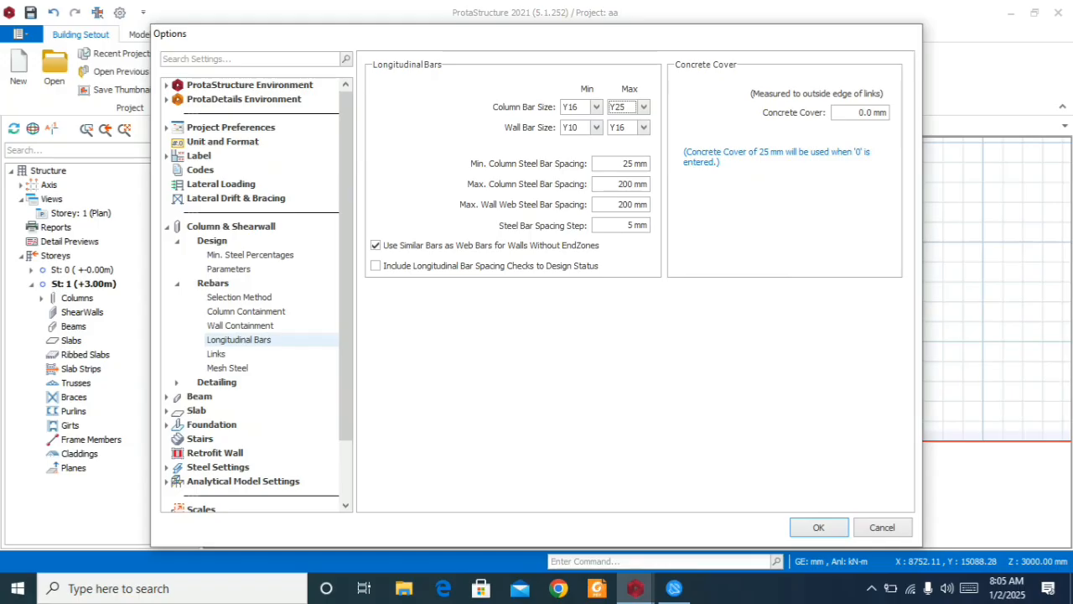
- Set the minimum link bar size for columns and shearwalls to Y10
left_click(217, 354)
left_click(626, 96)
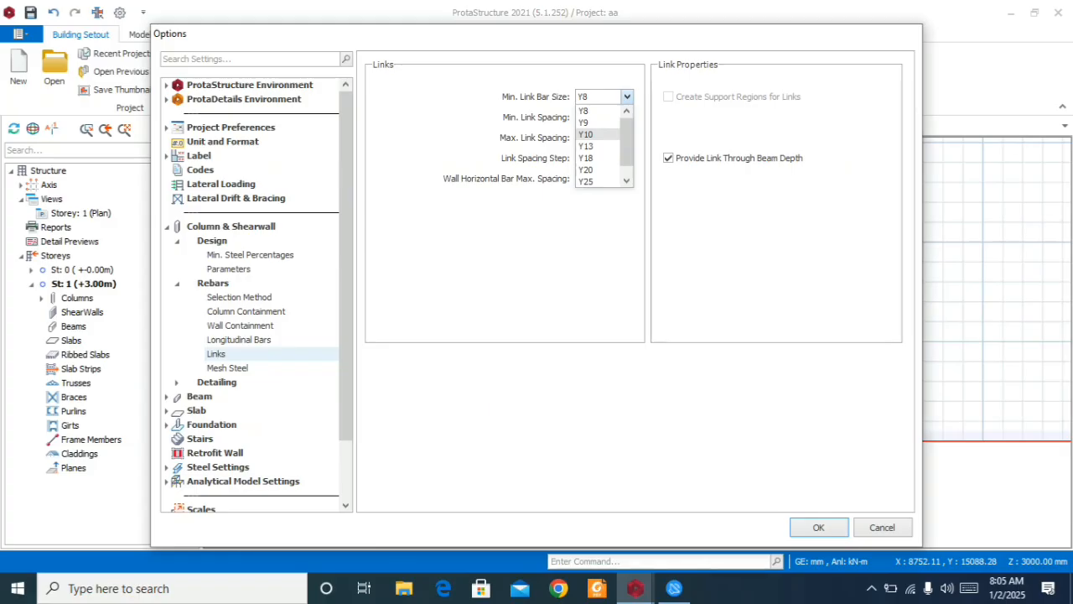
left_click(586, 134)
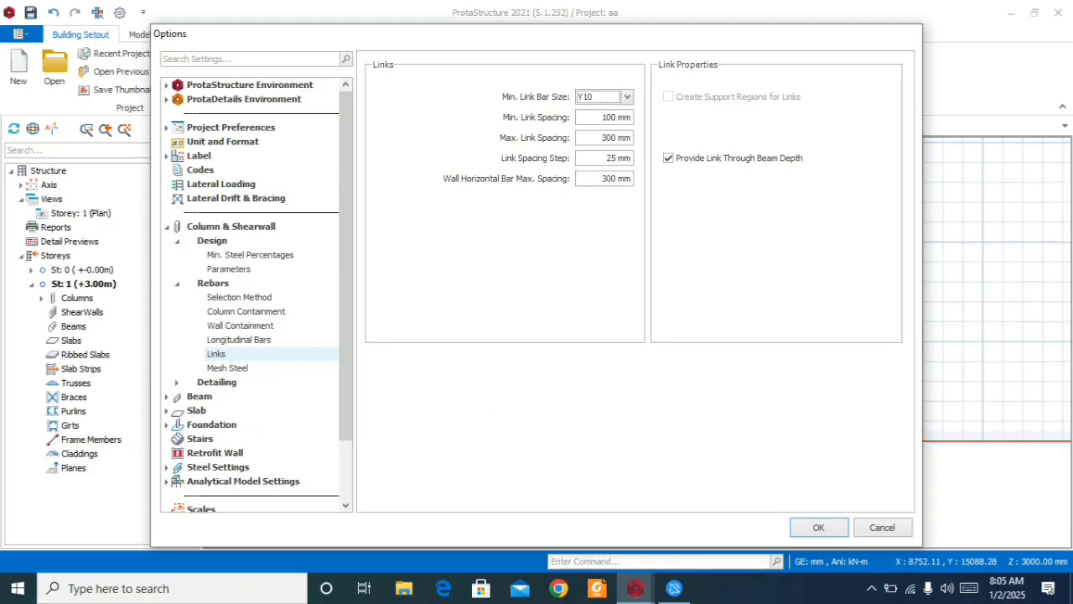
- Check the mesh steel settings and change the single link type in column detailing to the shape with both ends angled
left_click(227, 368)
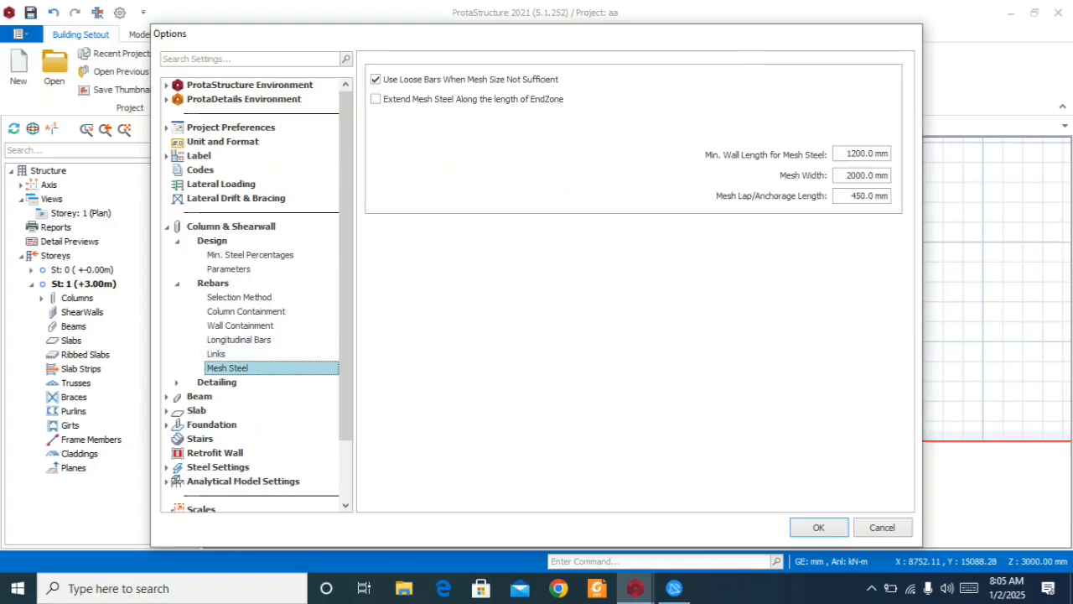
left_click(217, 382)
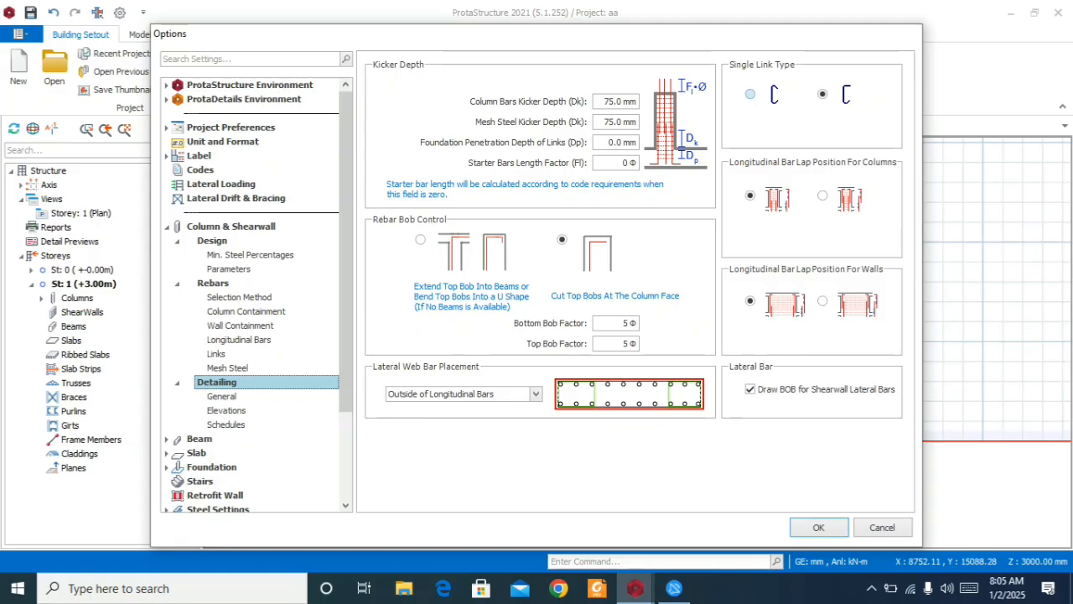
left_click(750, 94)
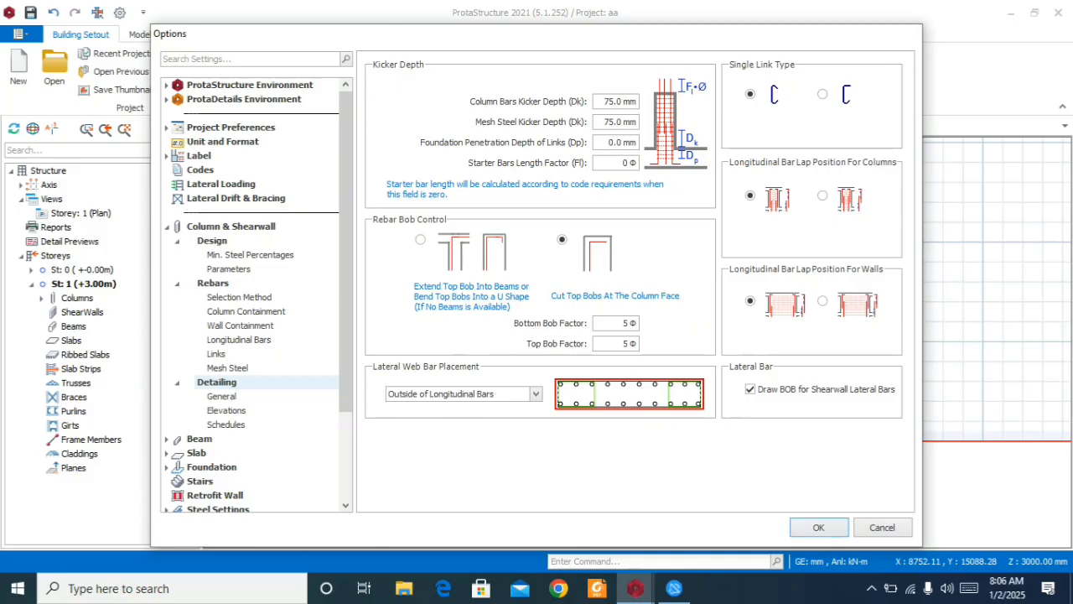
- Examine the general, elevation and schedule detailing settings for columns and shearwalls
left_click(222, 396)
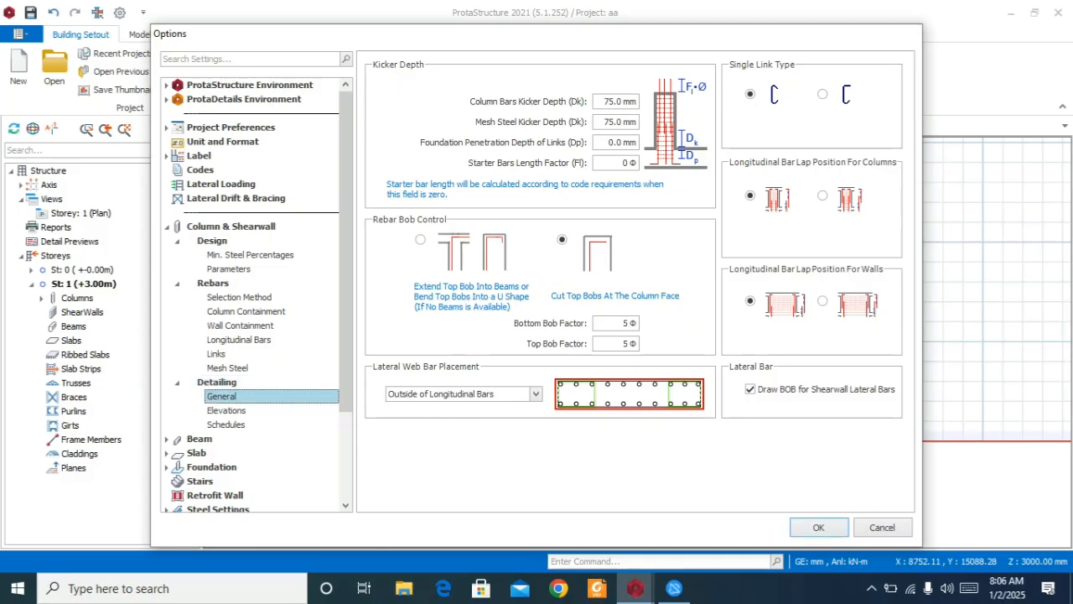
left_click(227, 410)
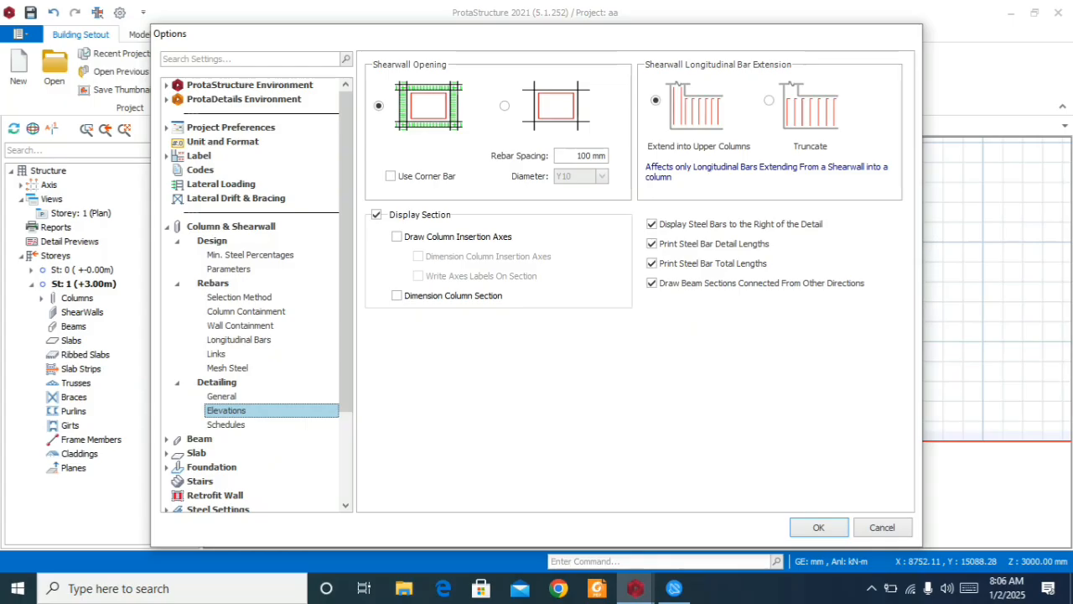
left_click(226, 424)
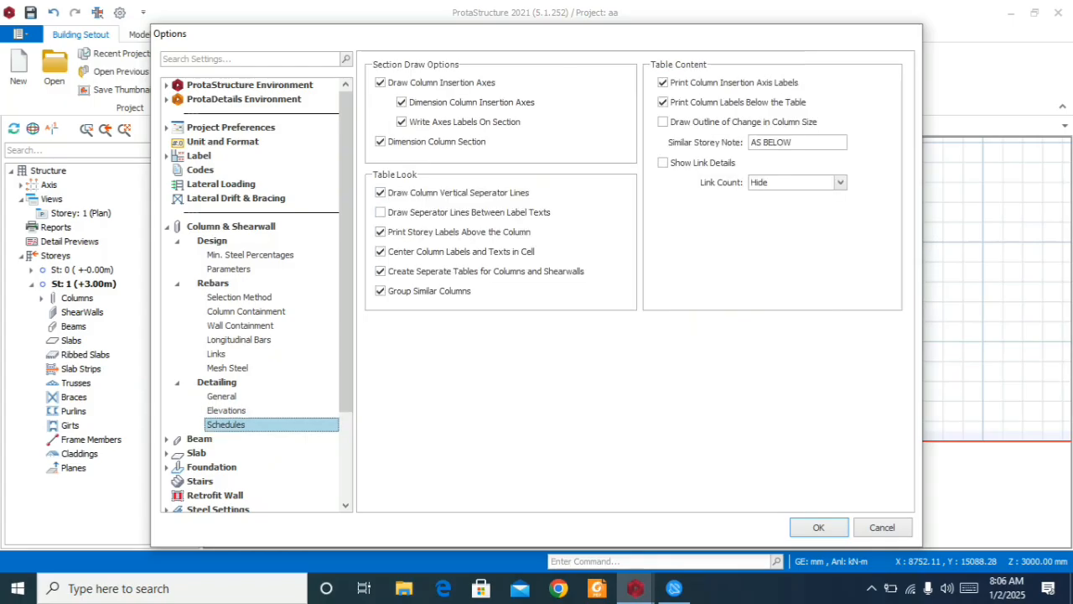
left_click(166, 226)
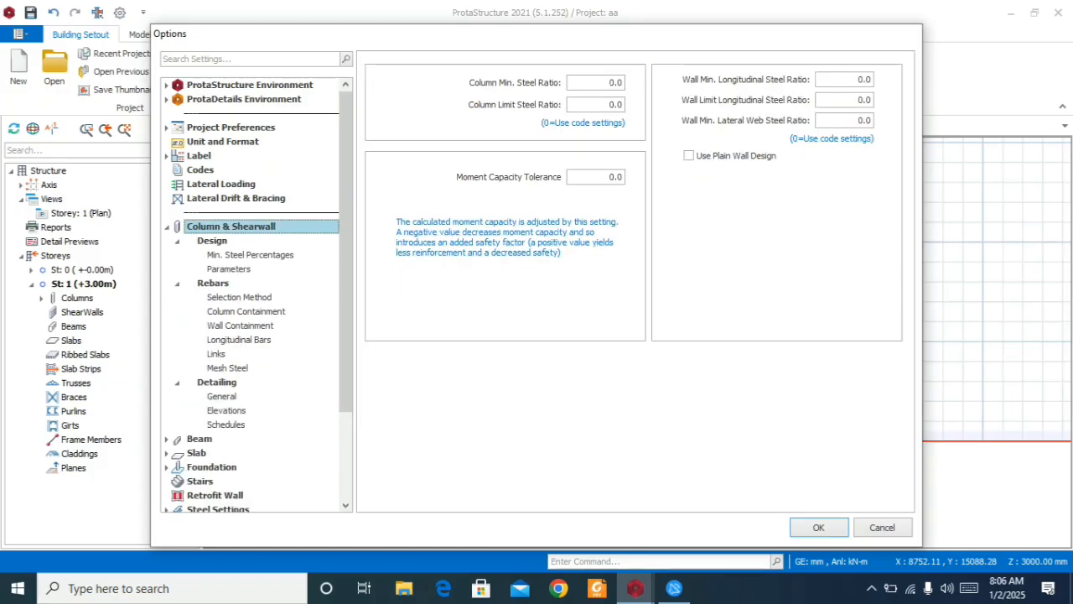
left_click(167, 226)
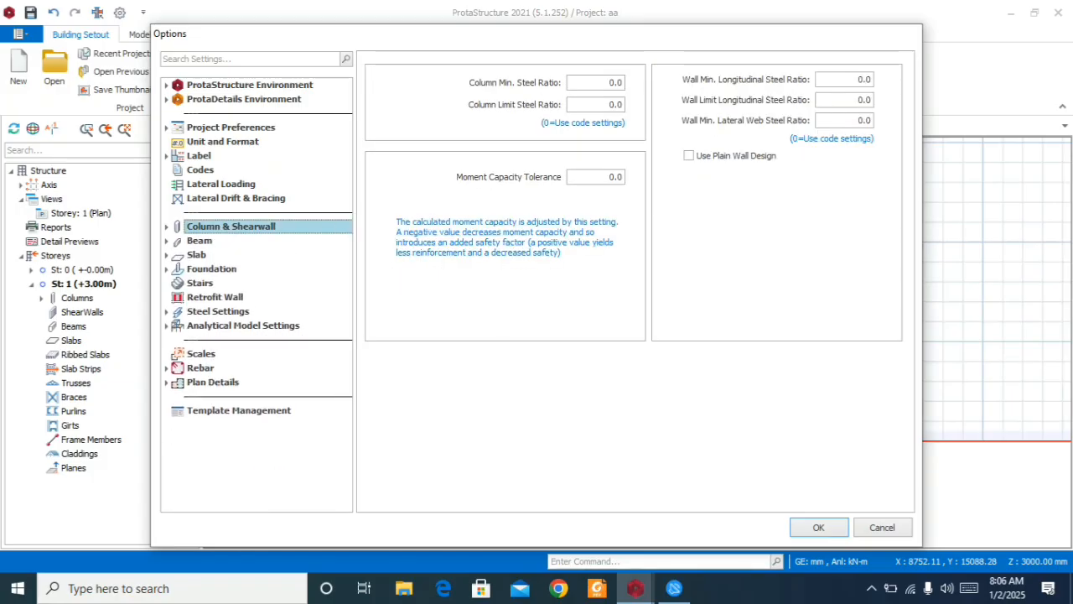
- Set the floor beam steel diameter to Y16 minimum and Y25 maximum, and the minimum hanger bar diameter to Y16
left_click(167, 240)
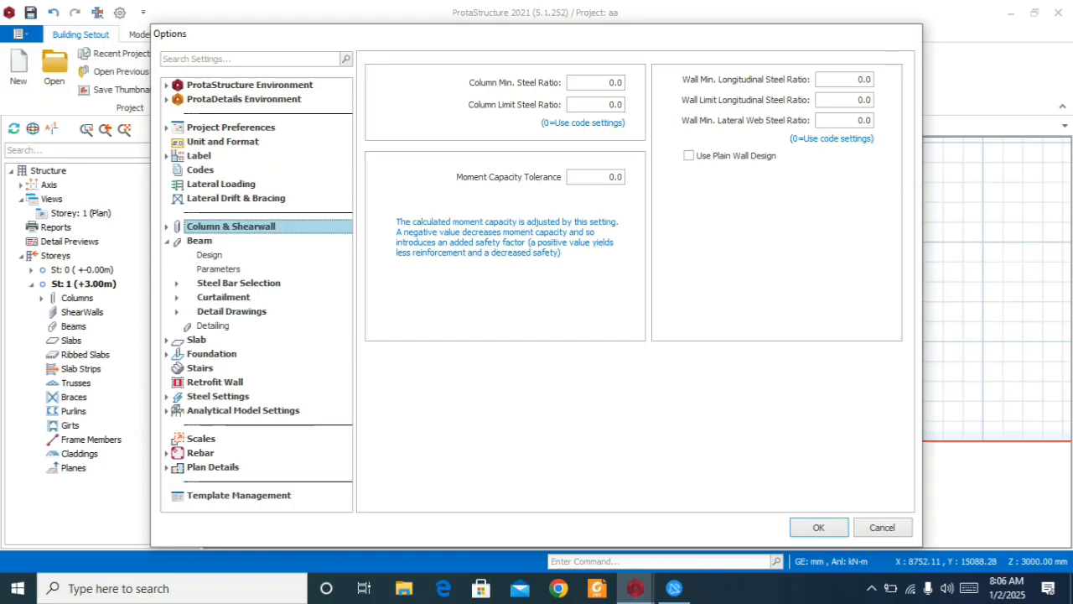
left_click(209, 255)
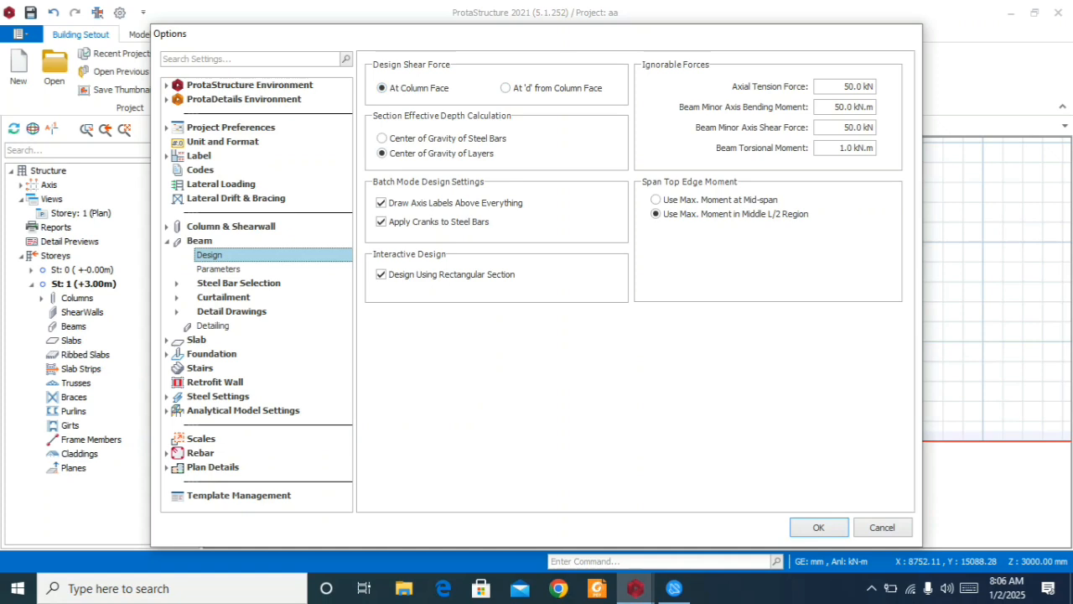
left_click(217, 269)
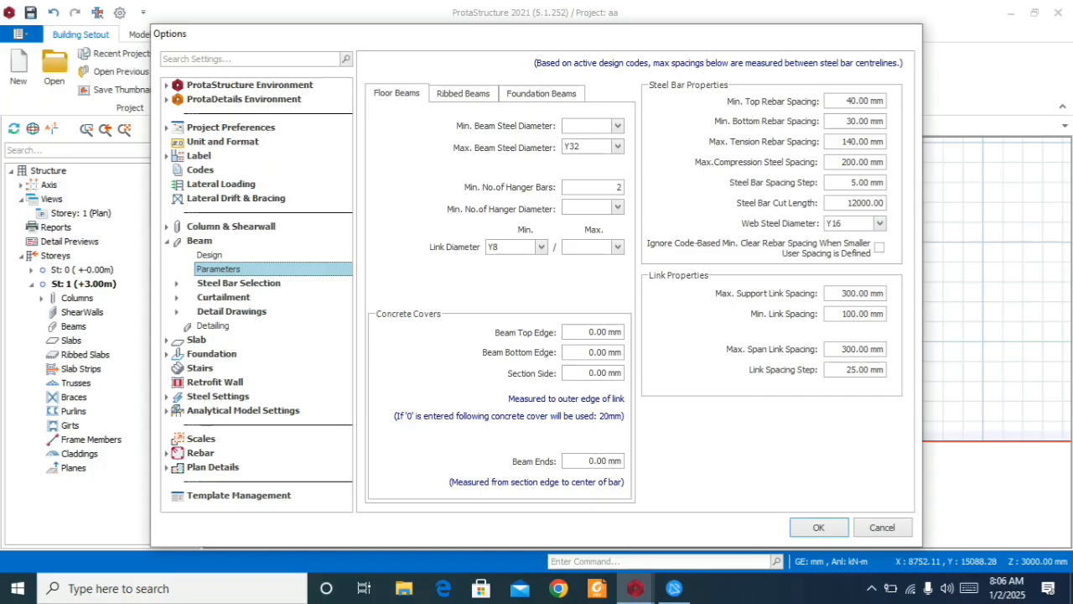
left_click(617, 126)
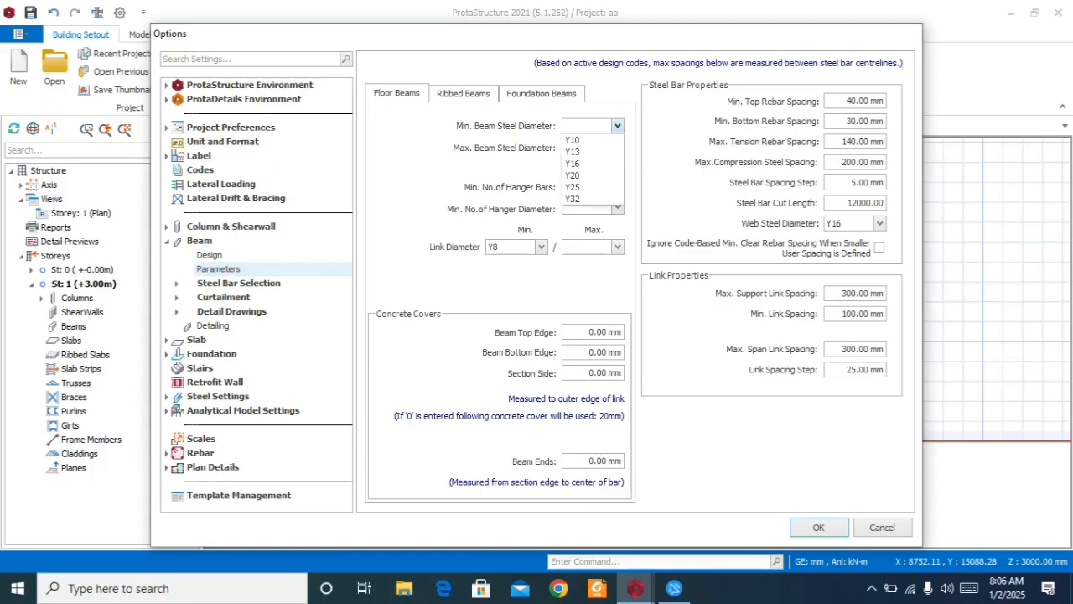
left_click(573, 164)
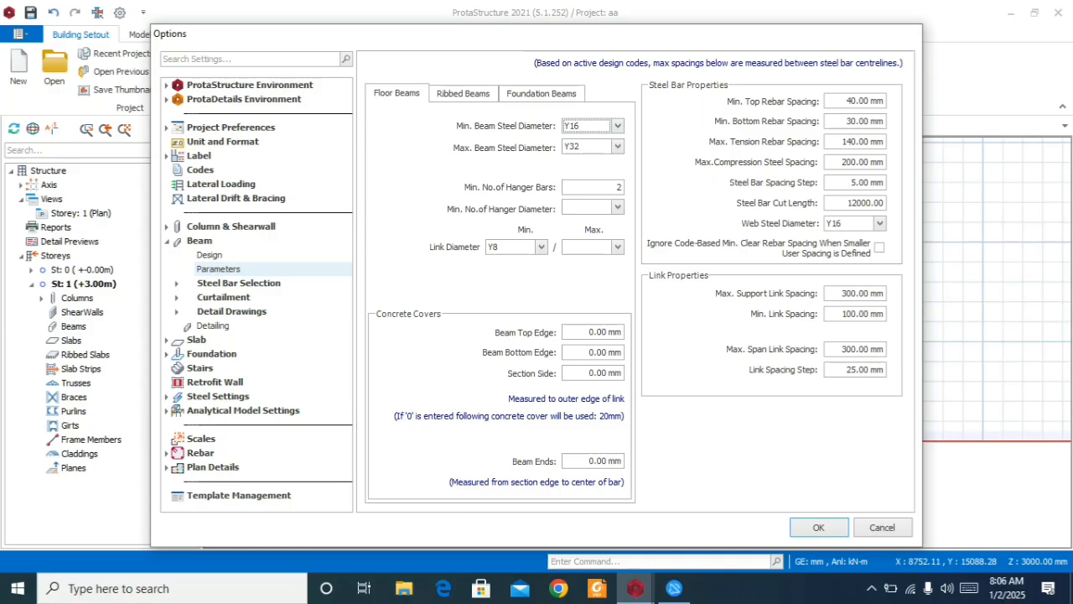
left_click(618, 148)
left_click(586, 207)
left_click(618, 207)
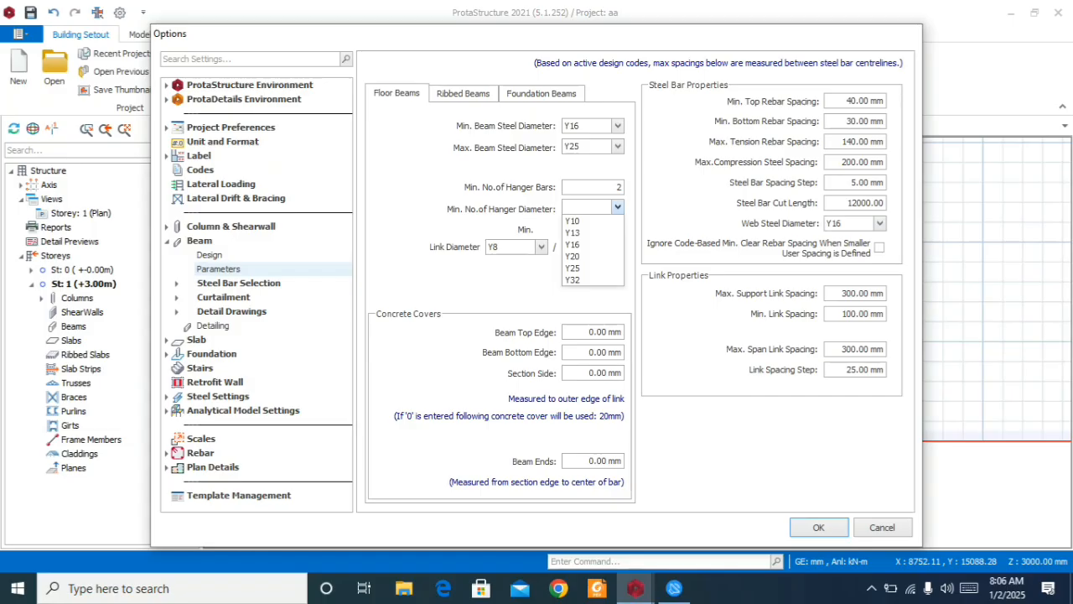
left_click(586, 245)
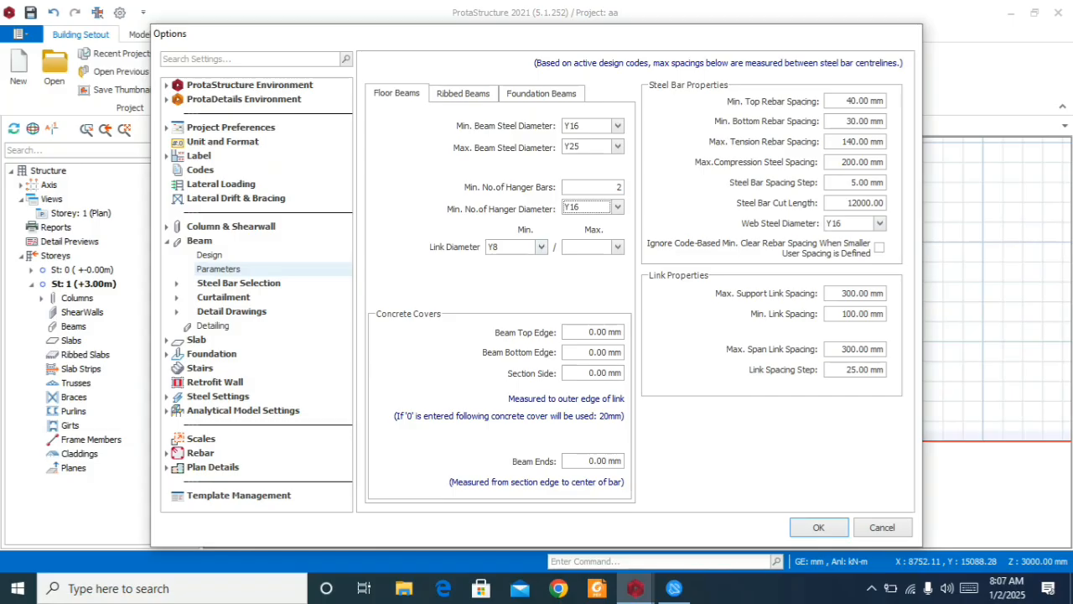
- Set the maximum floor beam link diameter to Y10 and check the beam curtailment and detail drawing settings
left_click(618, 246)
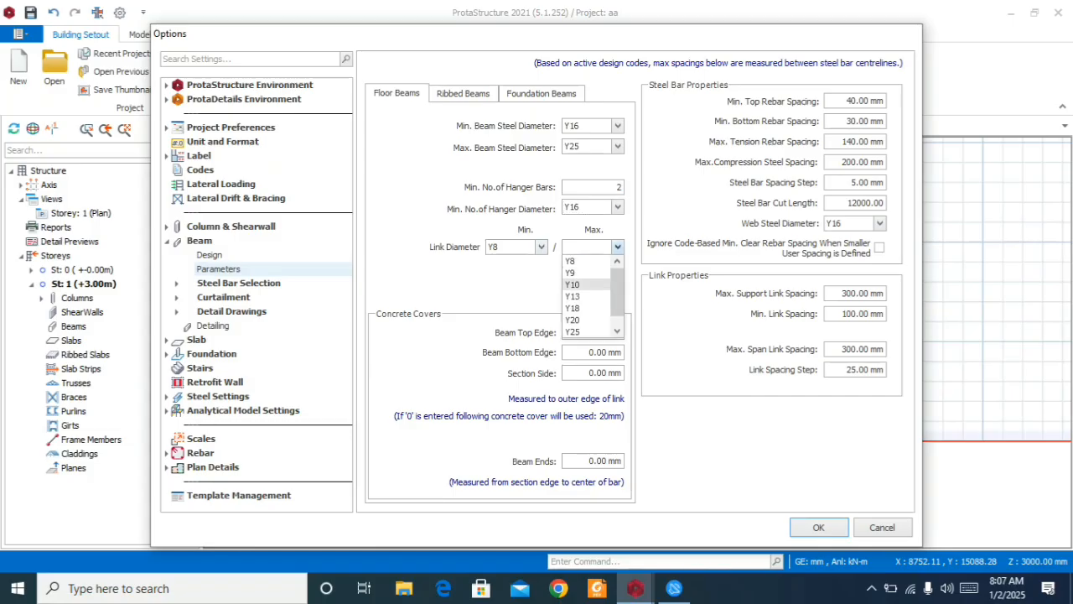
left_click(586, 285)
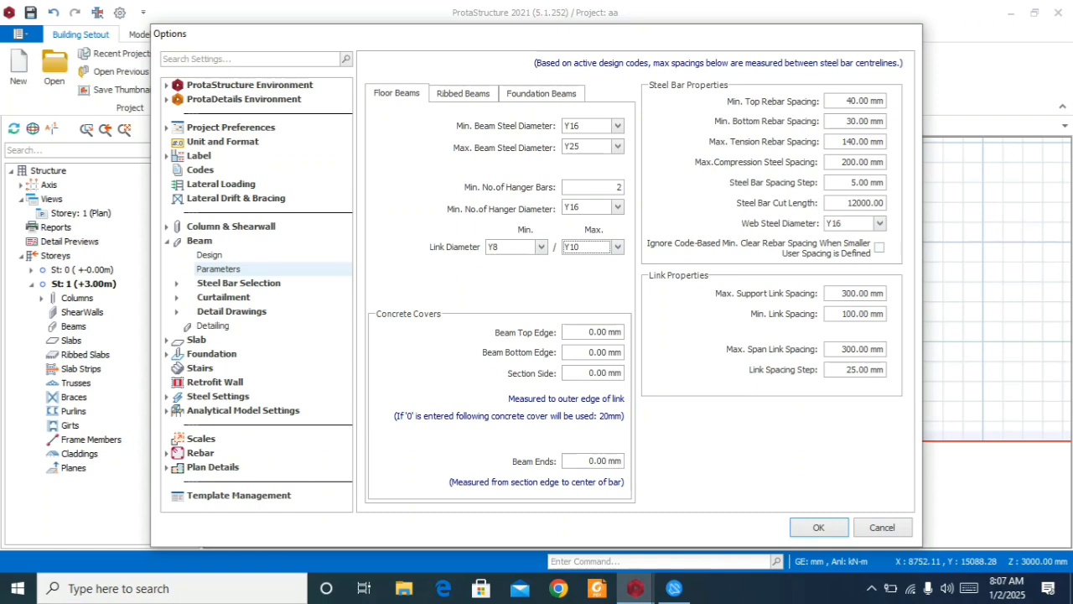
left_click(239, 283)
left_click(239, 283)
left_click(224, 298)
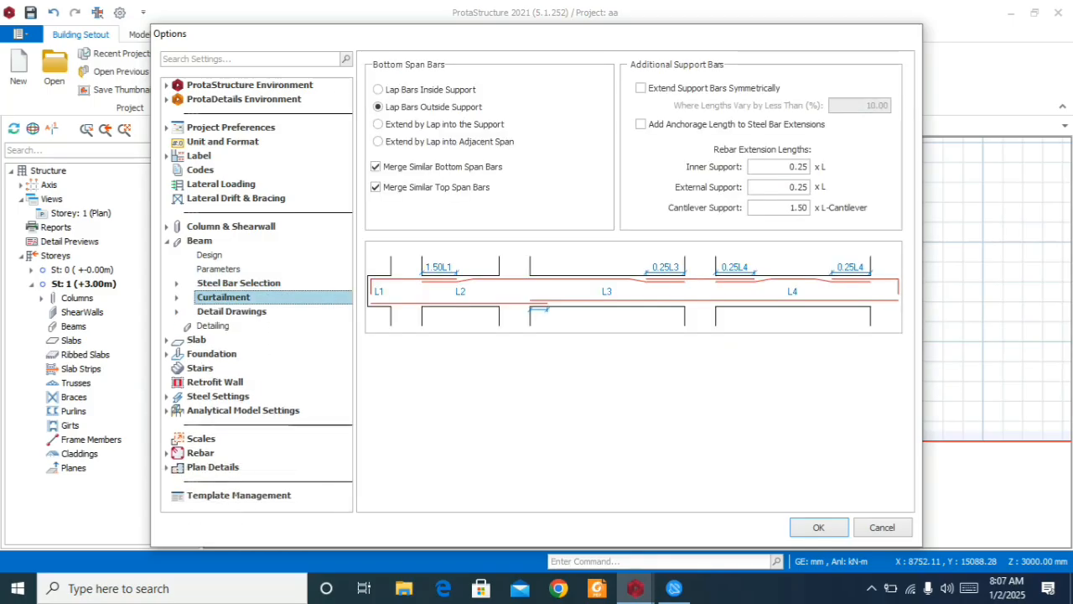
left_click(231, 311)
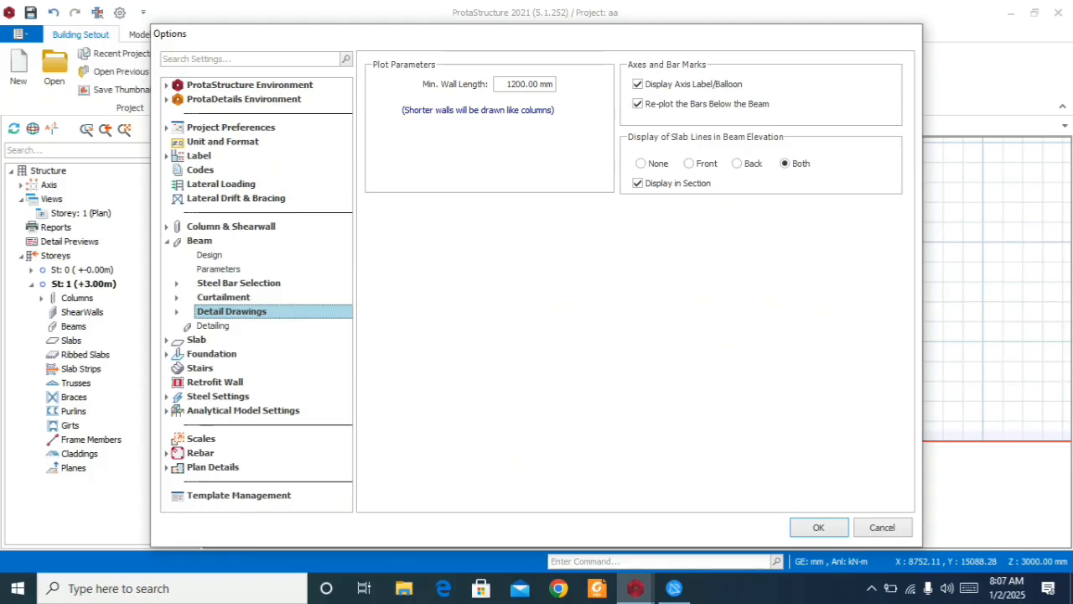
left_click(199, 240)
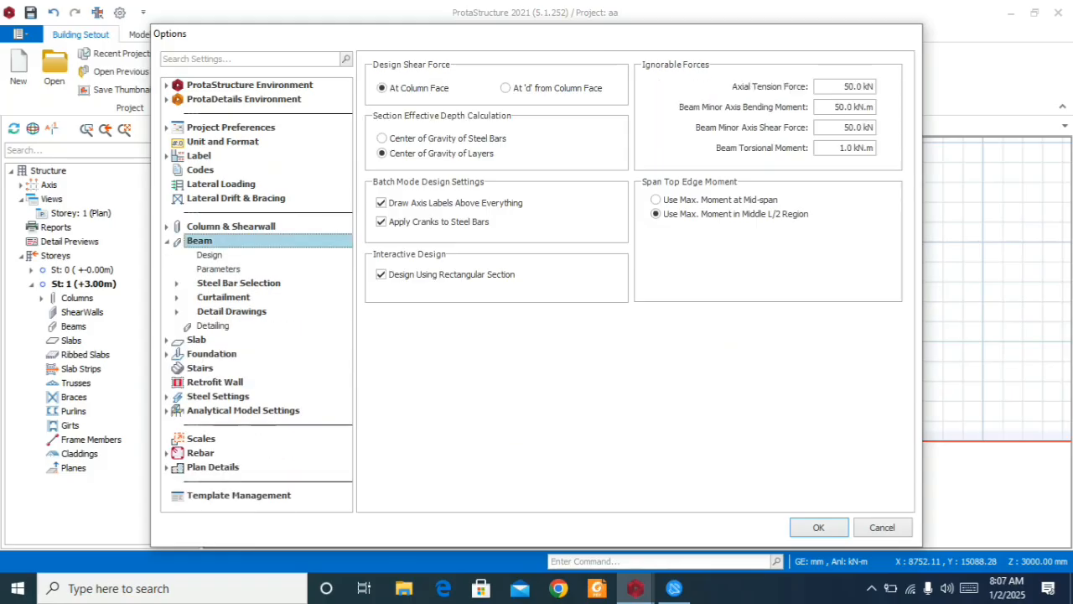
left_click(166, 242)
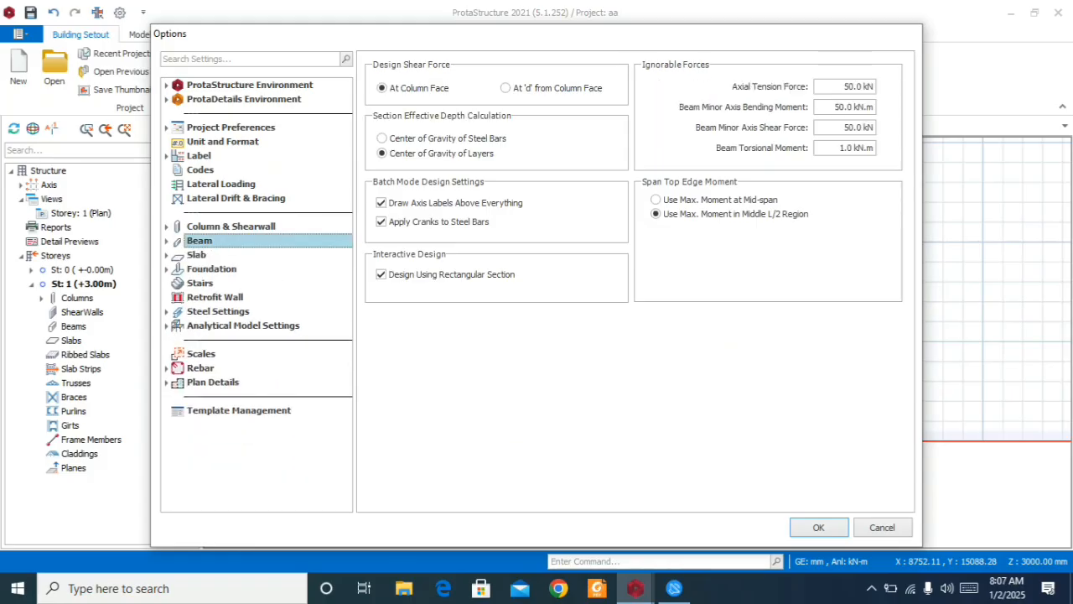
- Set the minimum slab steel bar size to Y12 and check the slab design and appearance settings
left_click(167, 256)
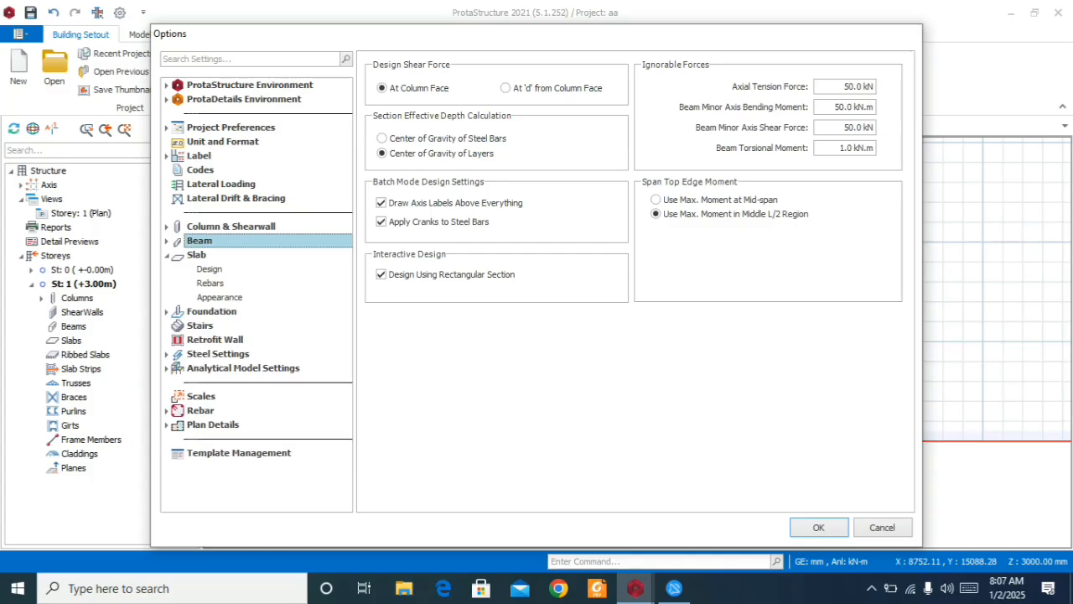
left_click(210, 269)
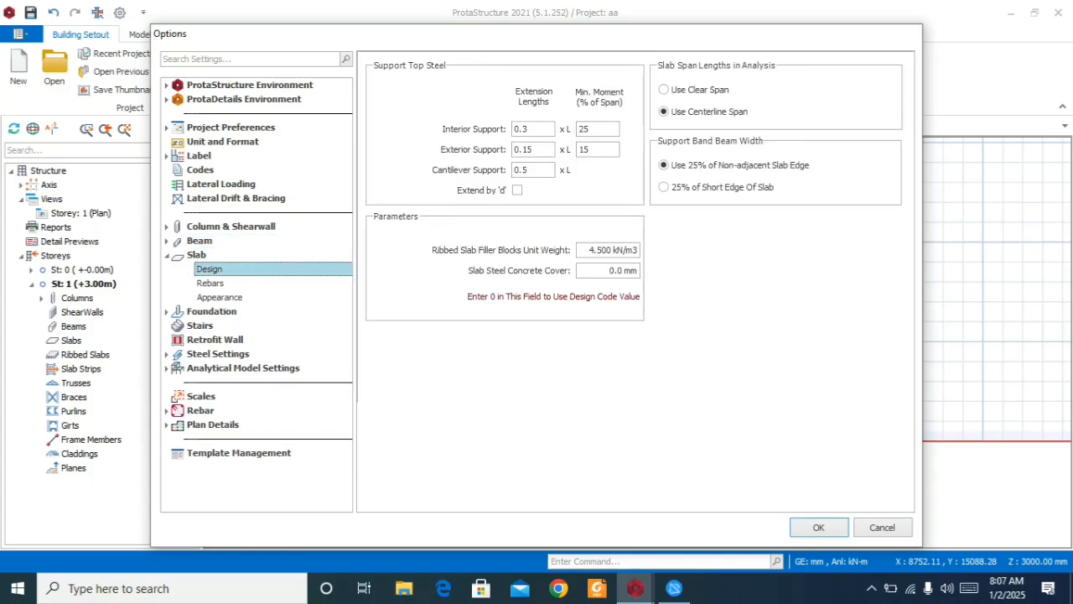
left_click(210, 283)
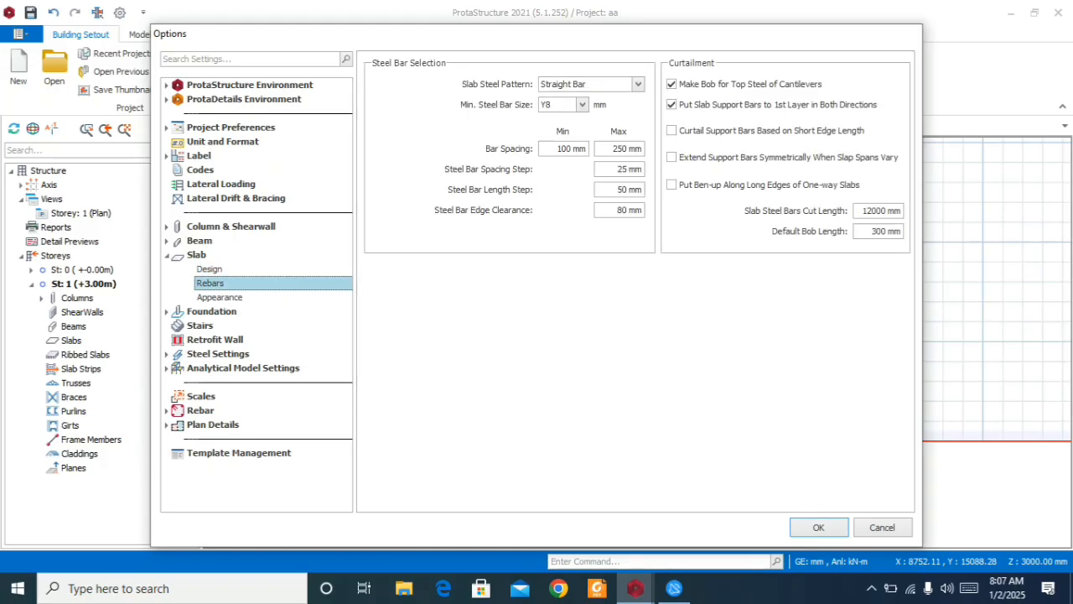
left_click(582, 104)
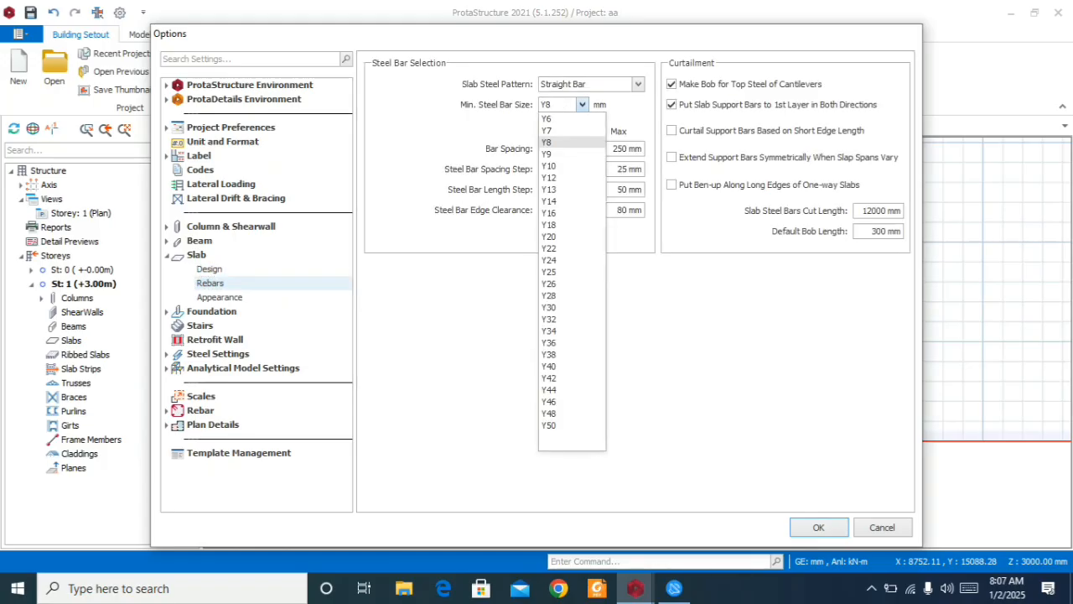
left_click(560, 178)
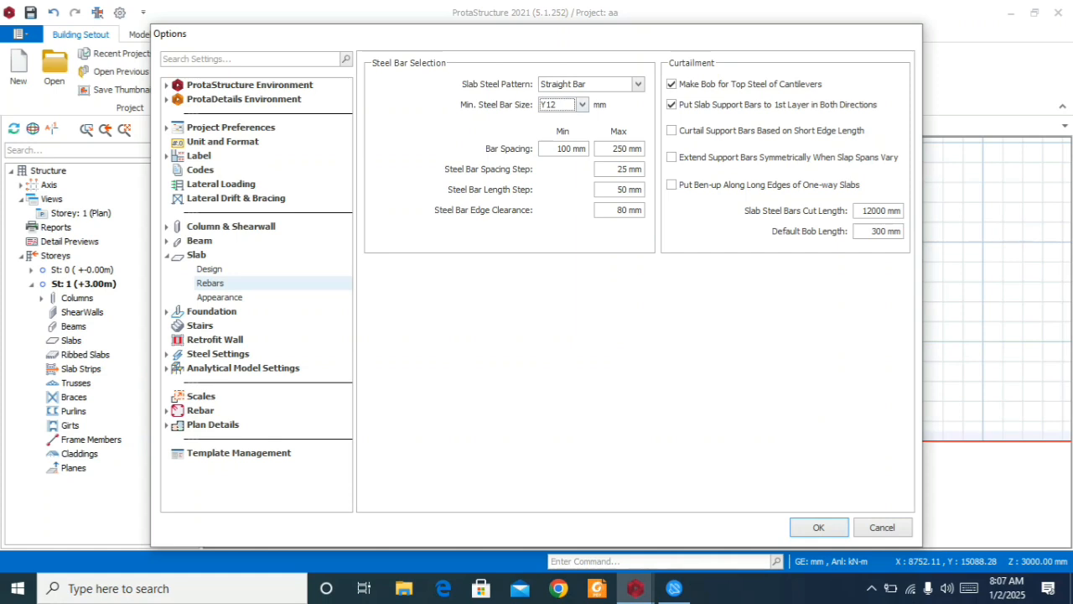
left_click(219, 298)
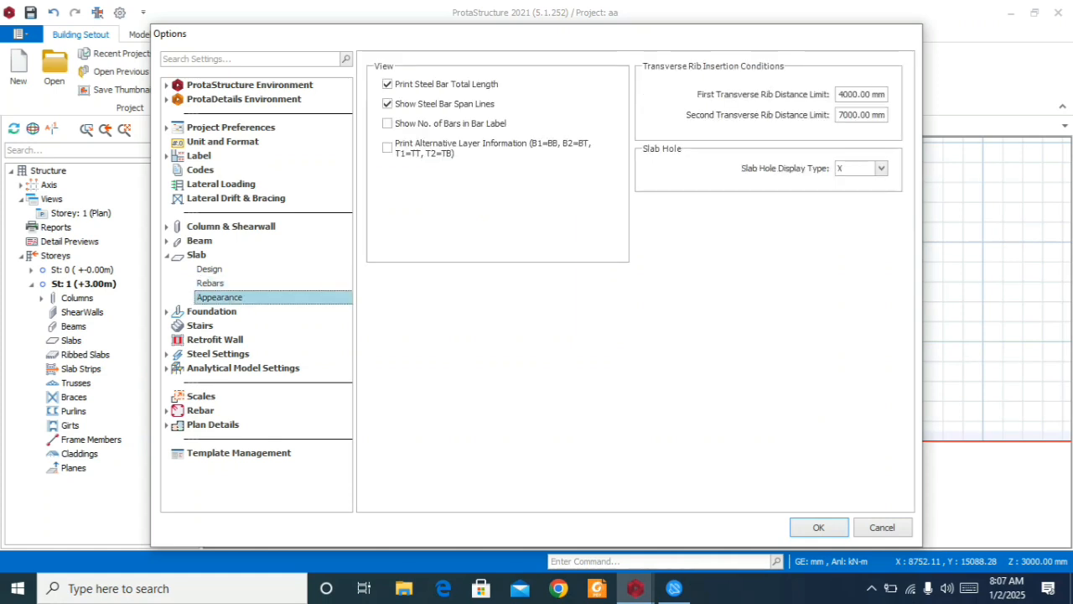
left_click(196, 255)
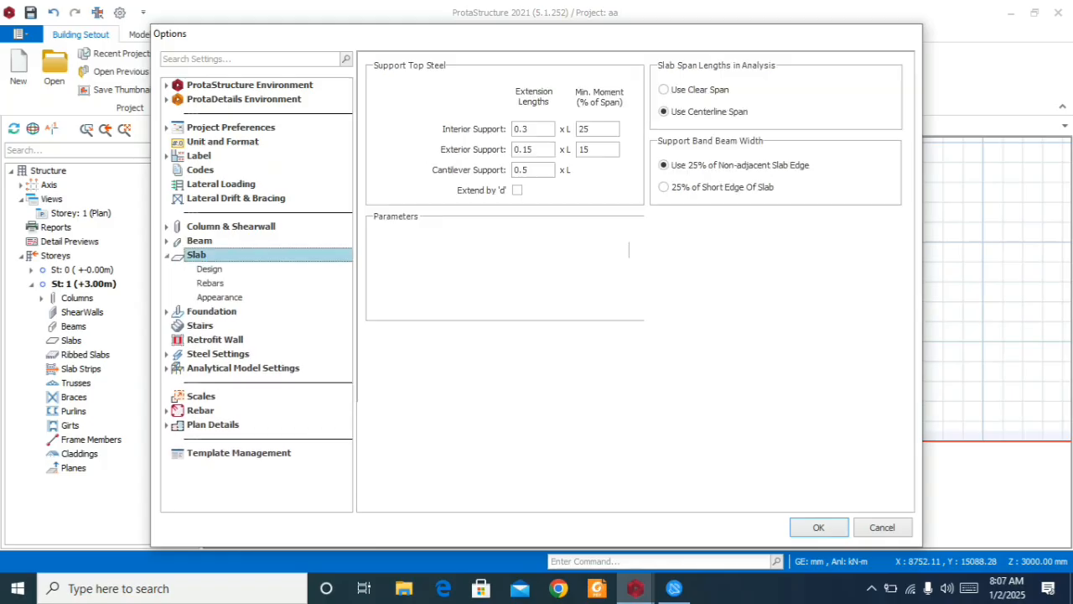
left_click(167, 254)
- Turn off the use of top bars in the general foundation settings and apply the options
left_click(167, 269)
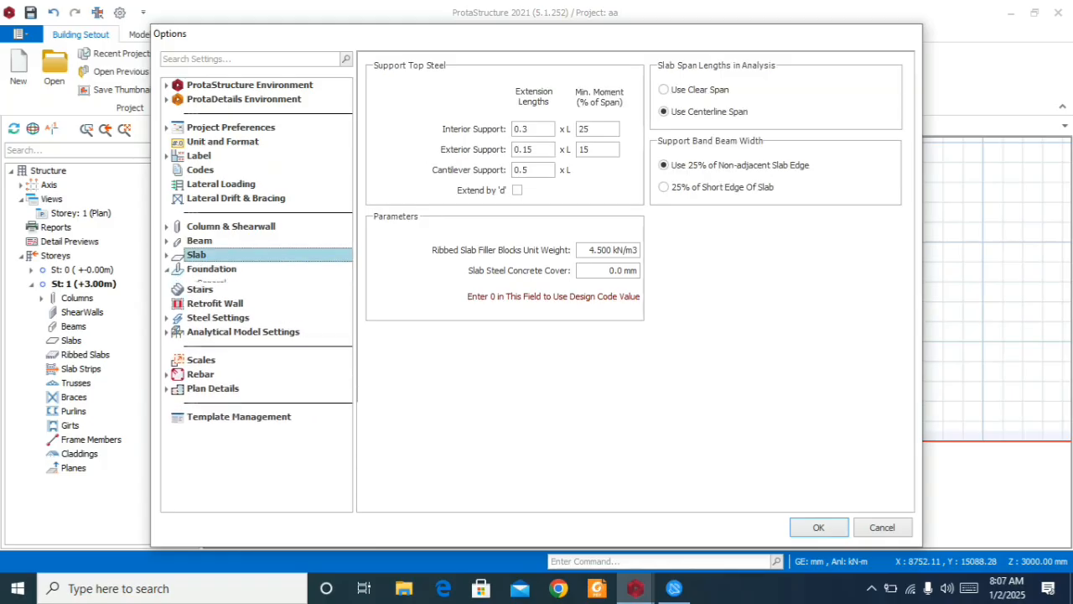
left_click(211, 284)
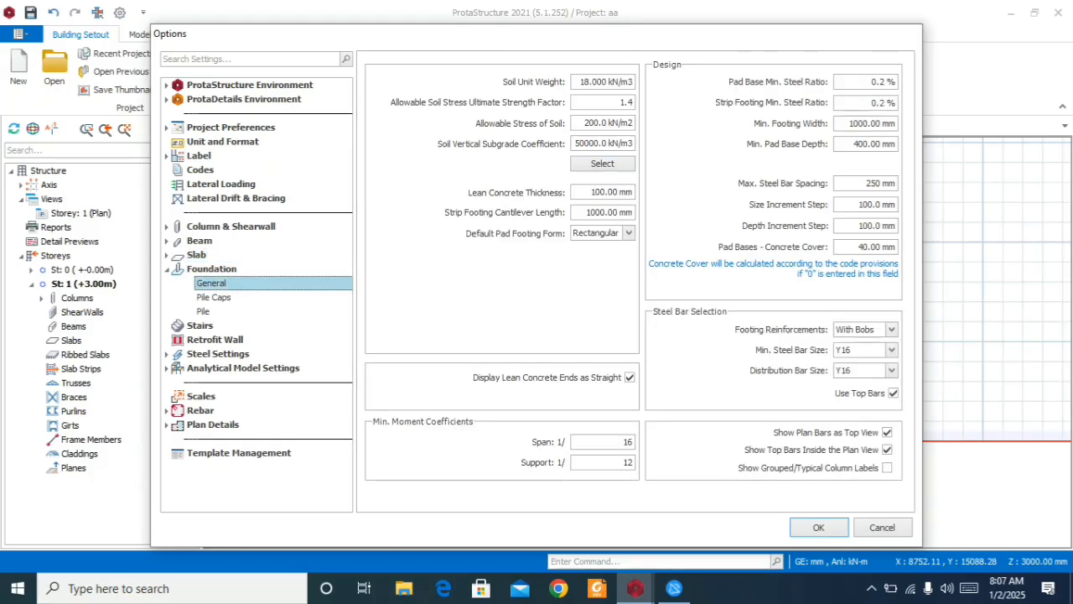
left_click(891, 350)
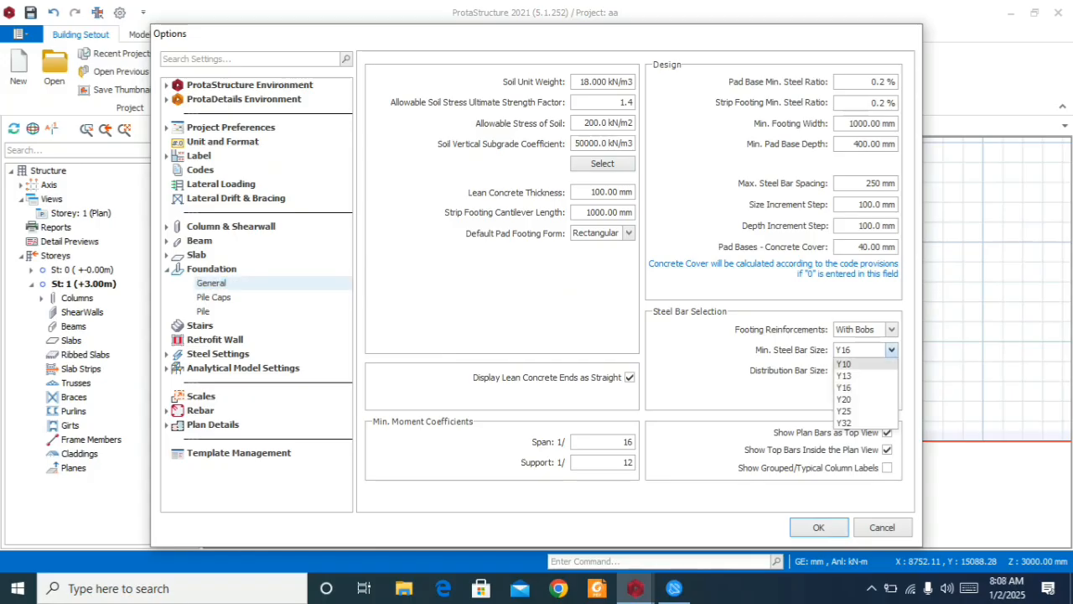
left_click(893, 392)
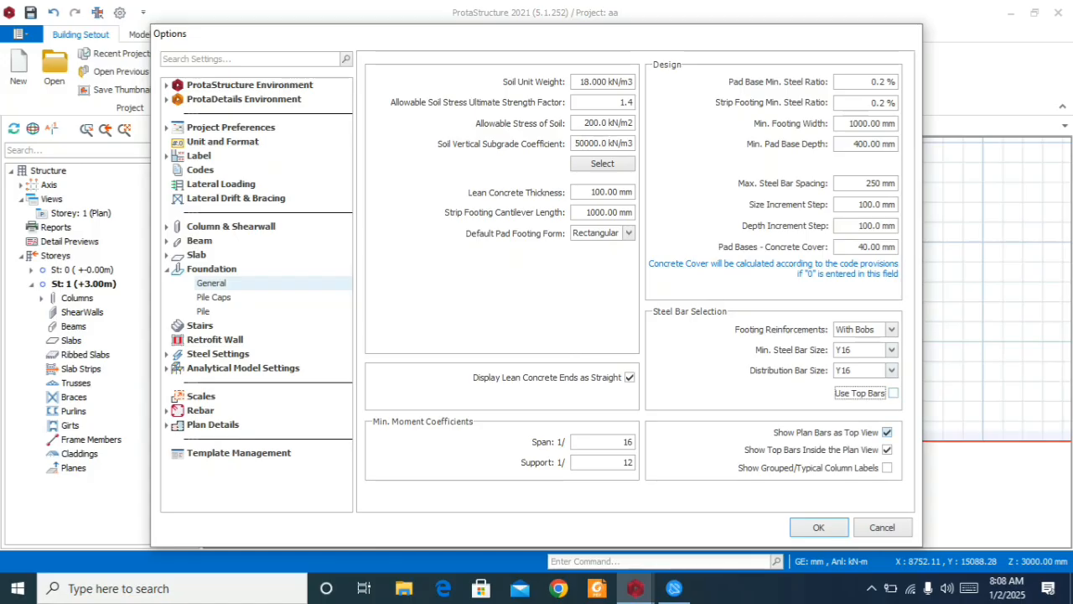
left_click(818, 526)
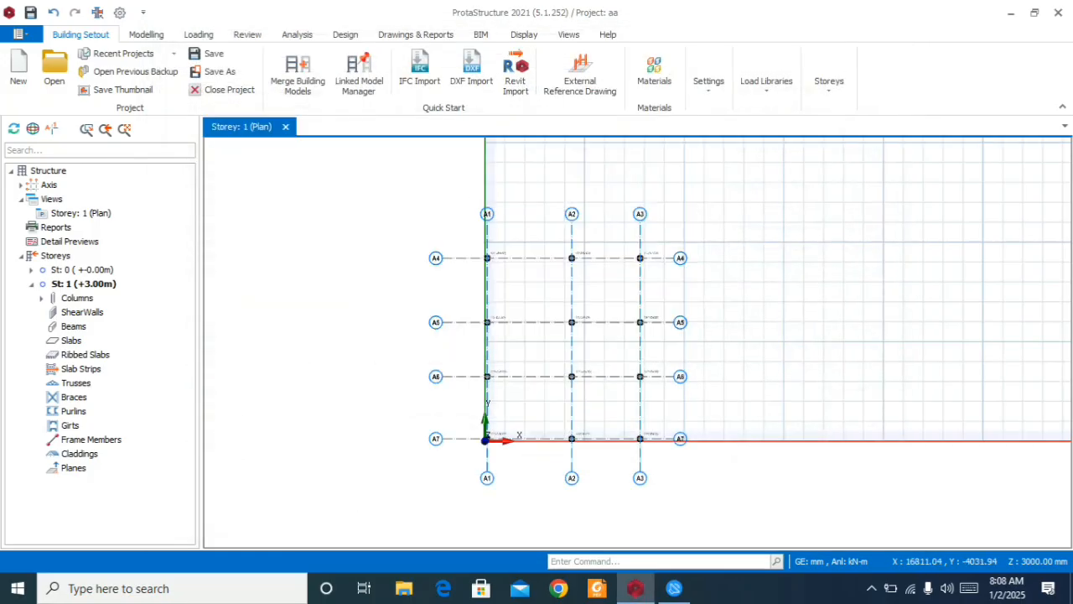
scroll(534, 234, "down", 2)
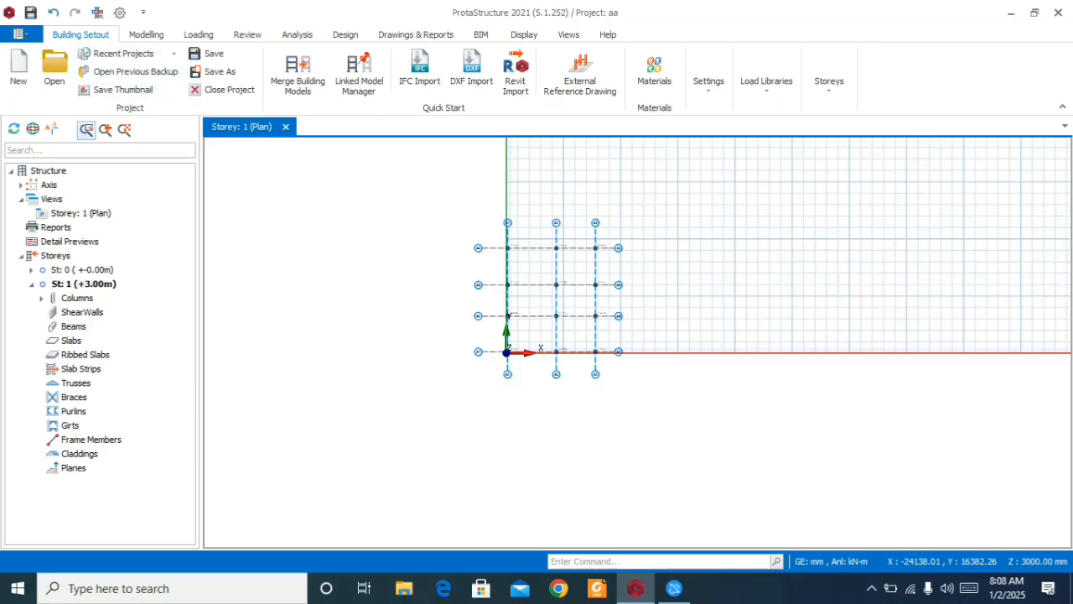
left_click(146, 34)
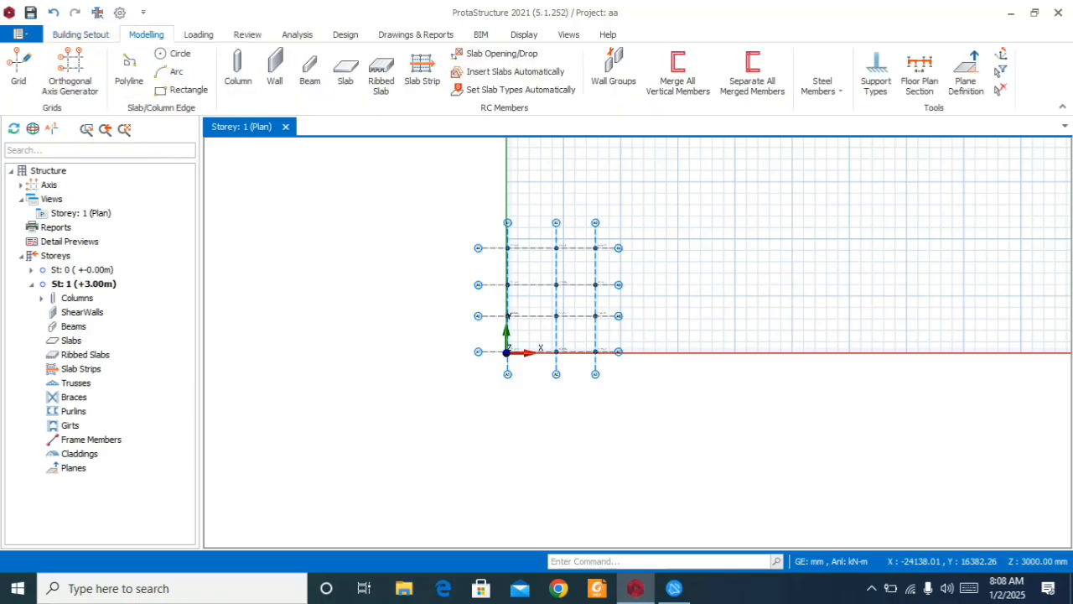
left_click(199, 34)
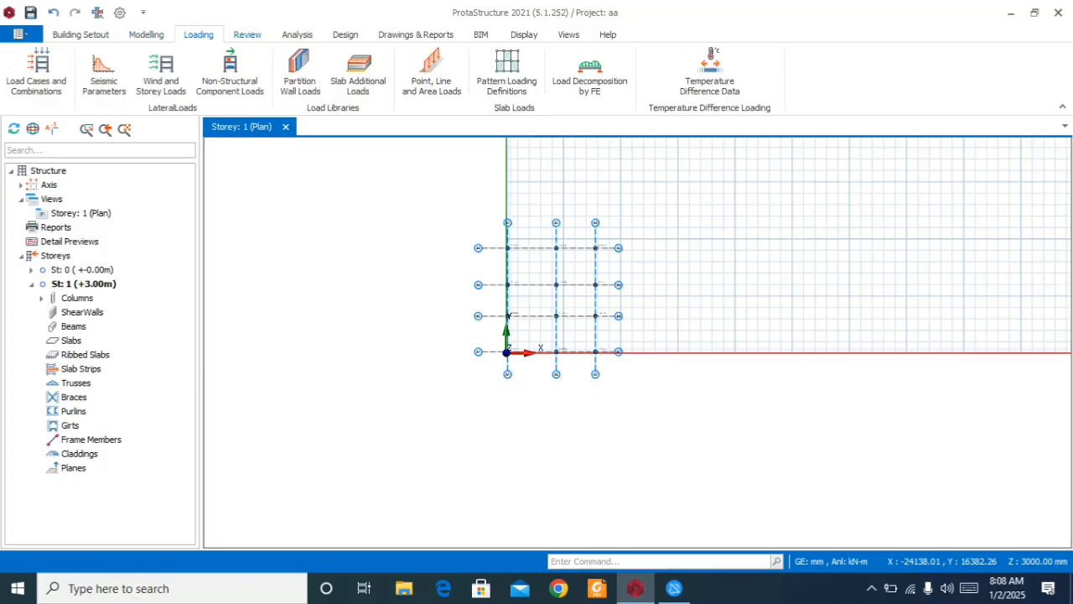
left_click(247, 35)
left_click(297, 34)
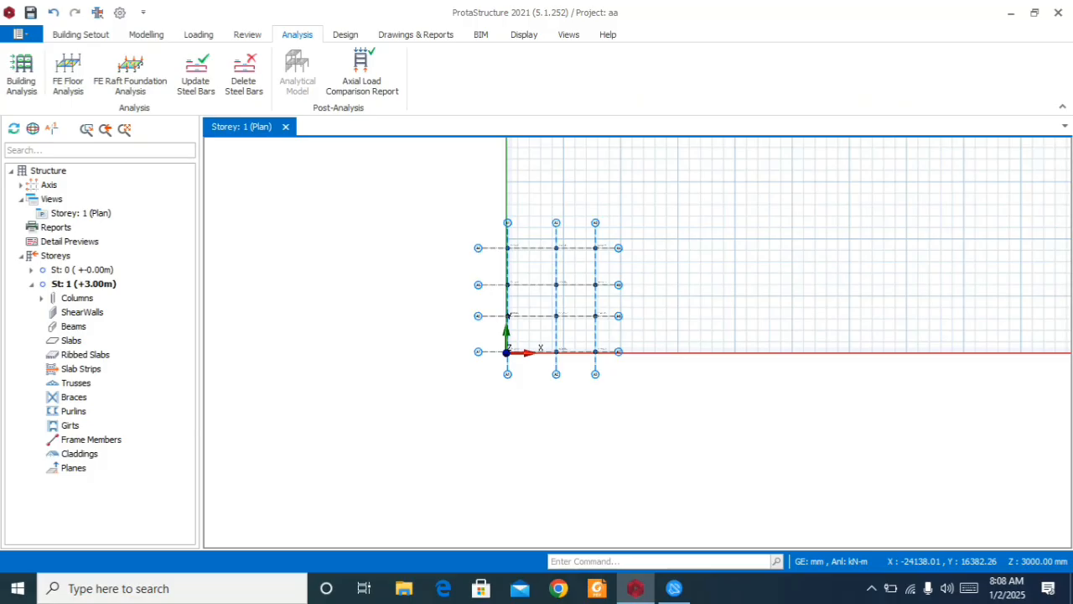
- Insert a storey on top of the building by setting the total number of storeys to 2
left_click(56, 256)
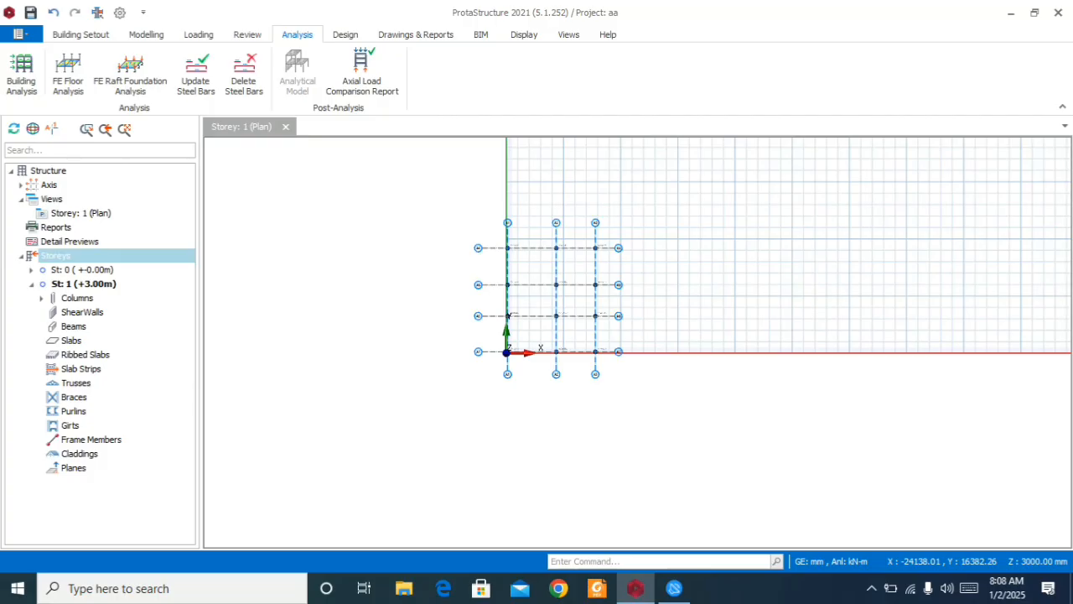
right_click(52, 256)
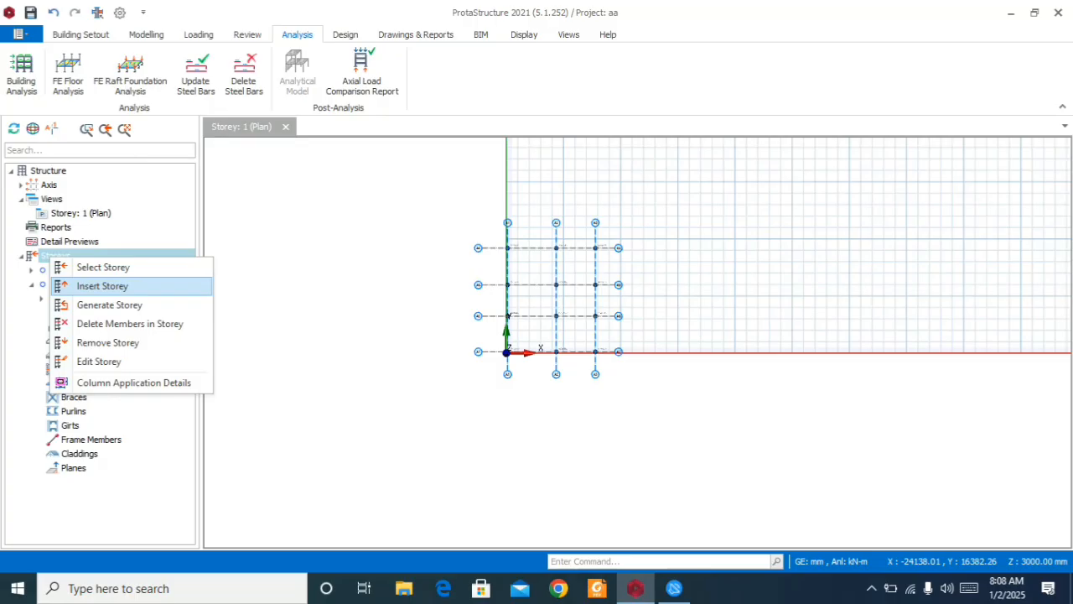
key("Return")
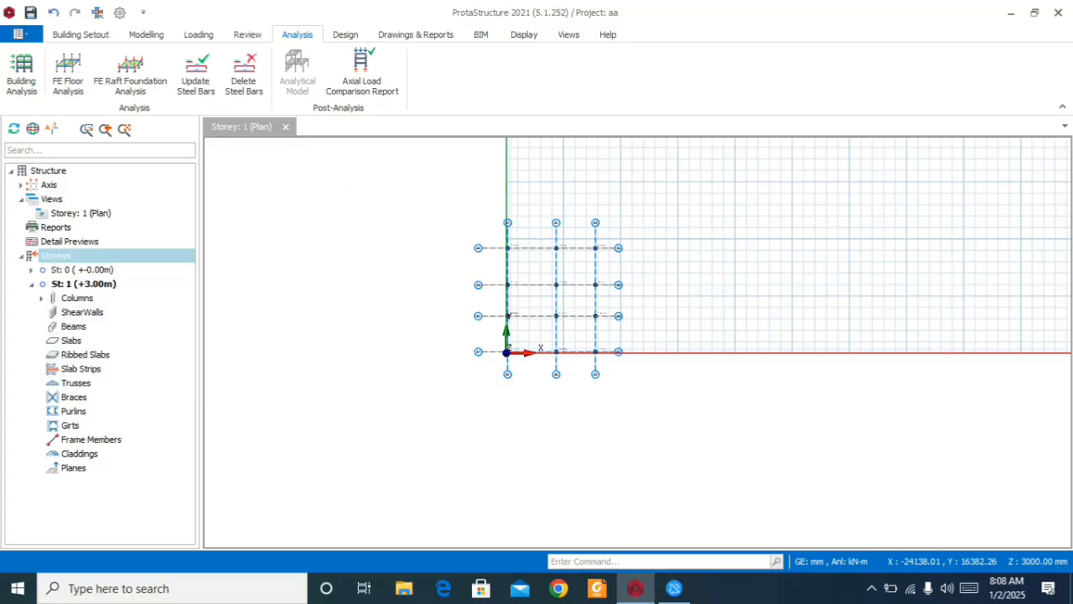
double_click(714, 233)
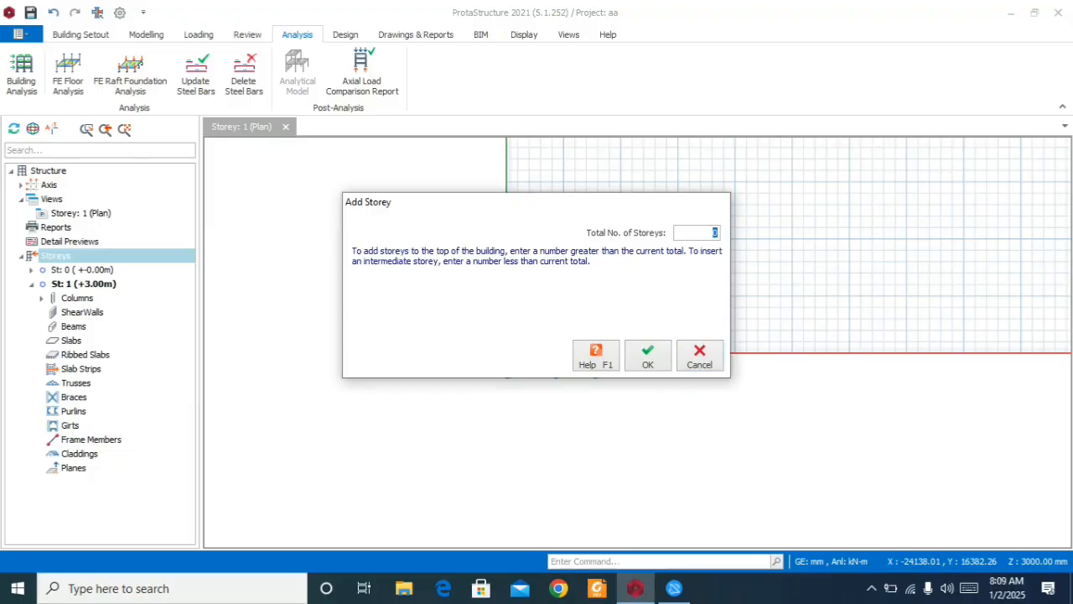
type("4")
key("Return")
key("Return")
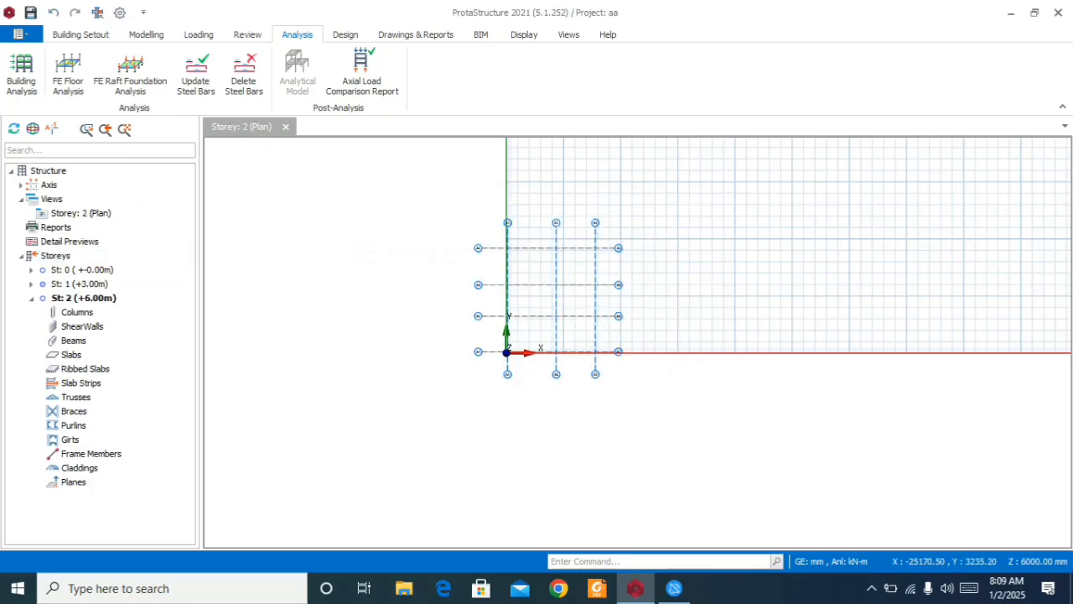
- Edit the storey data and set the height of storey 1 to 3200 mm
left_click(55, 256)
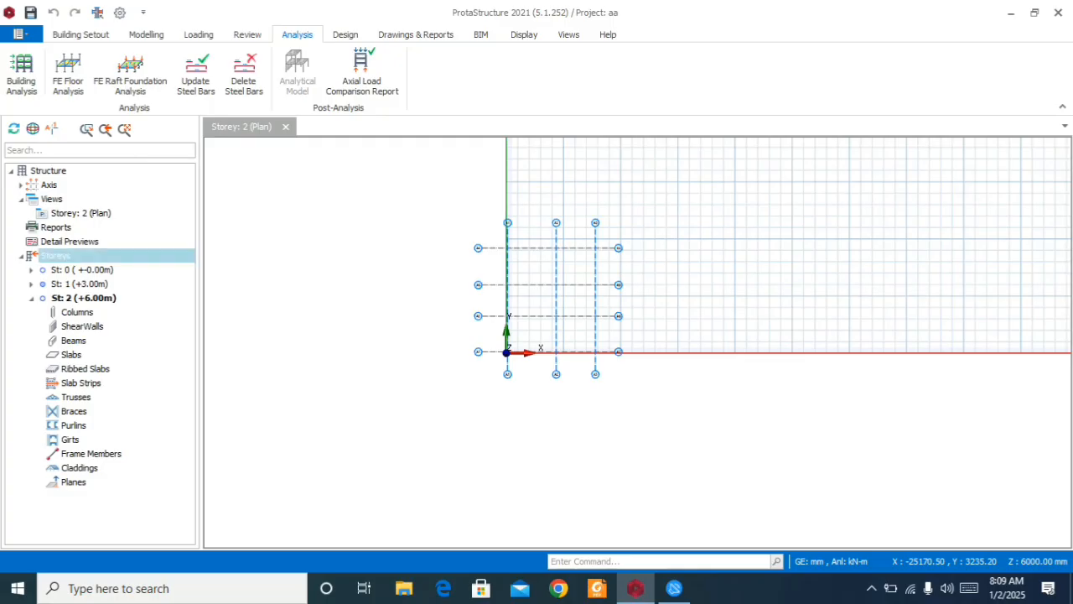
right_click(55, 256)
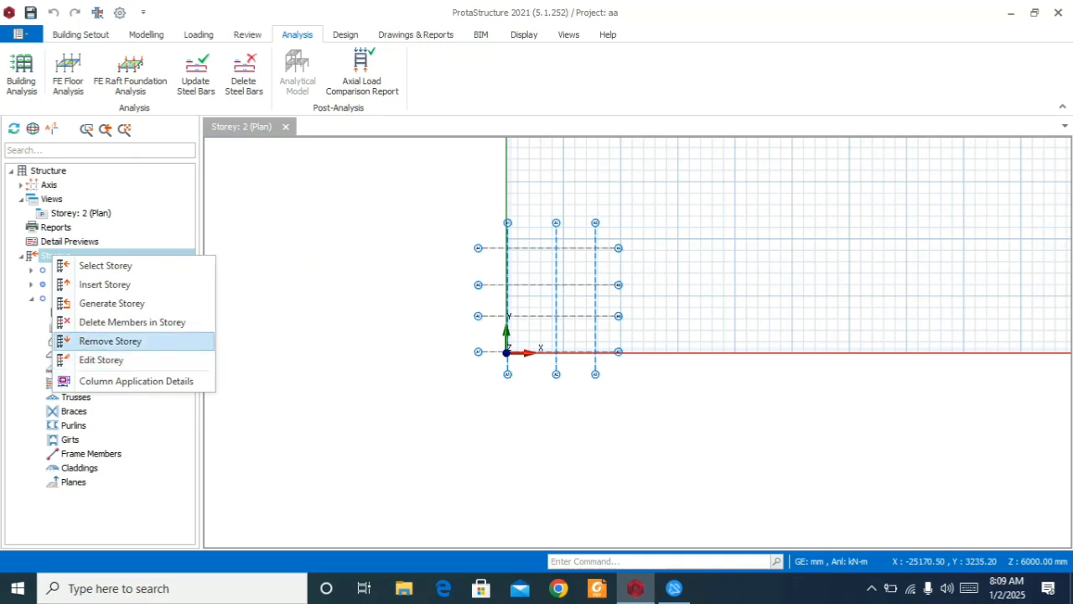
left_click(101, 360)
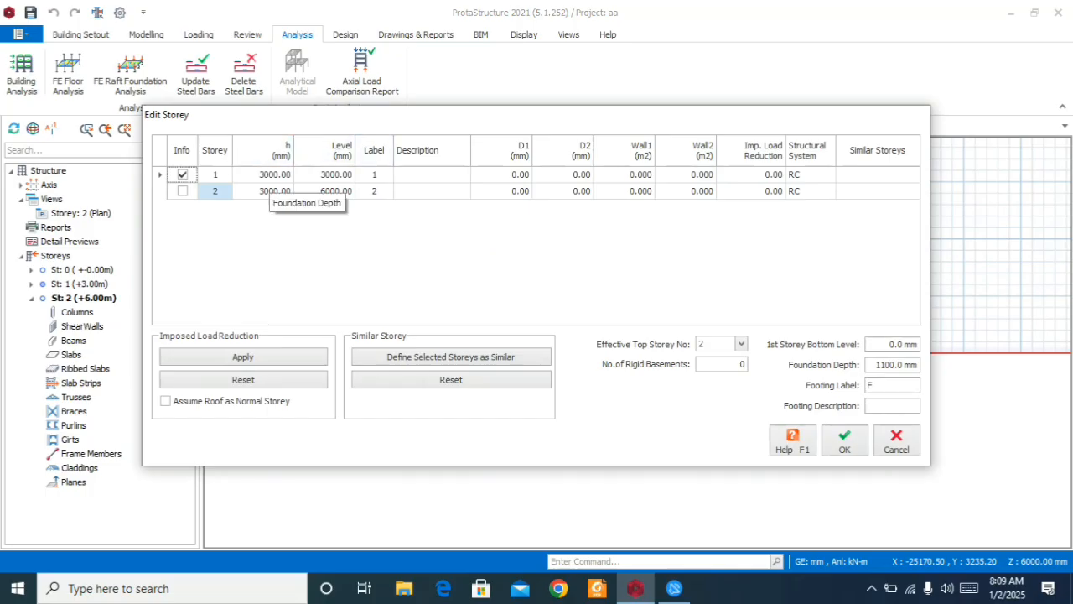
left_click(267, 175)
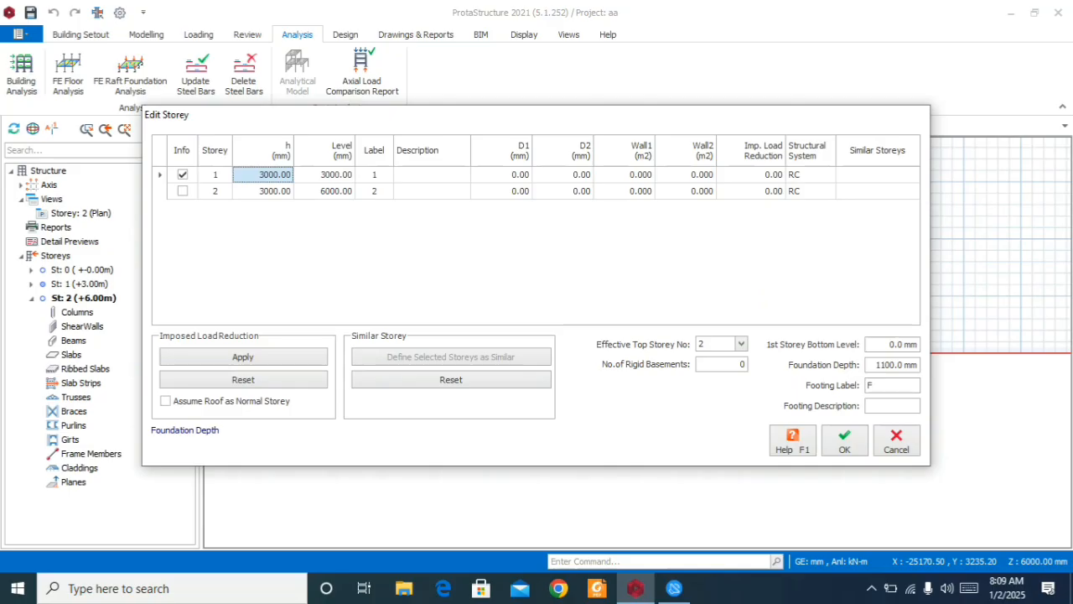
left_click(267, 175)
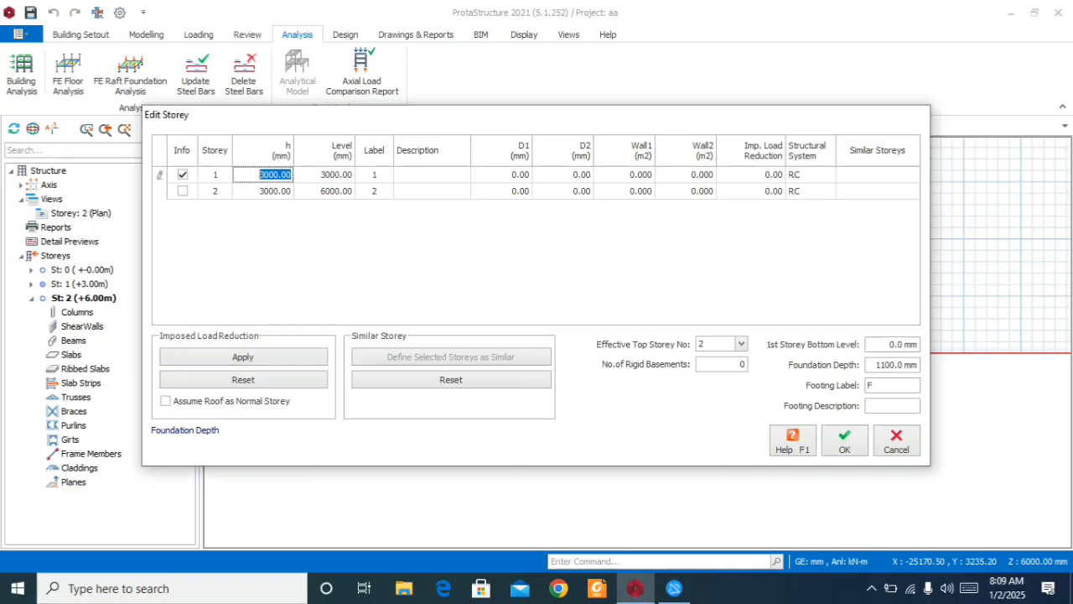
type("2.00")
key("BackSpace")
type("3200")
key("Return")
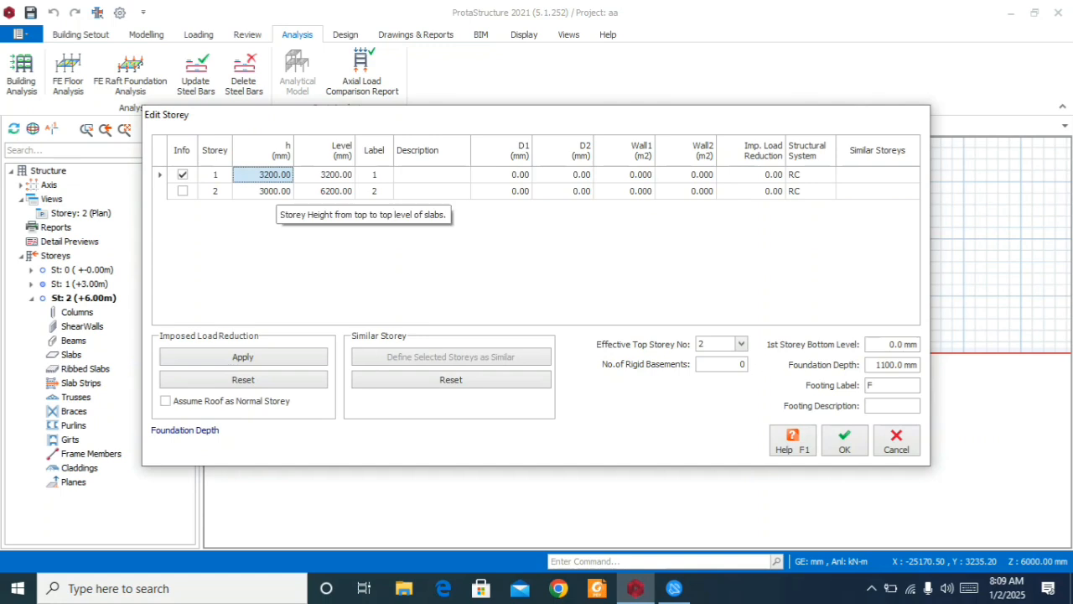
- Set the height of storey 2 to 3200 mm
left_click(274, 191)
left_click(289, 191)
left_click_drag(291, 192, 258, 192)
type("3200")
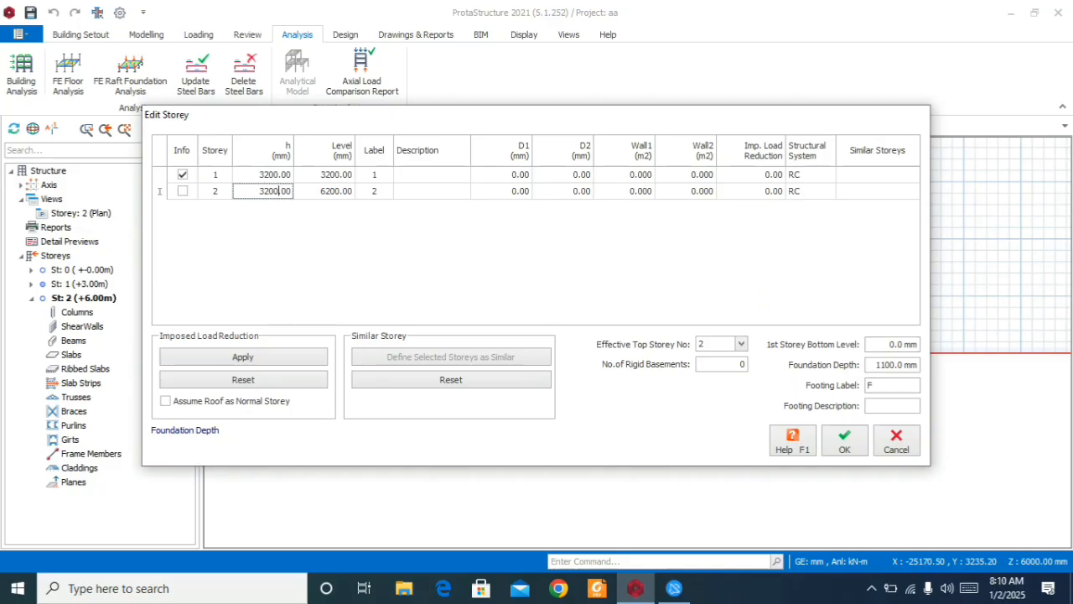
- Set the height of storey 1 to 3000 mm
left_click(288, 175)
left_click(289, 175)
double_click(290, 174)
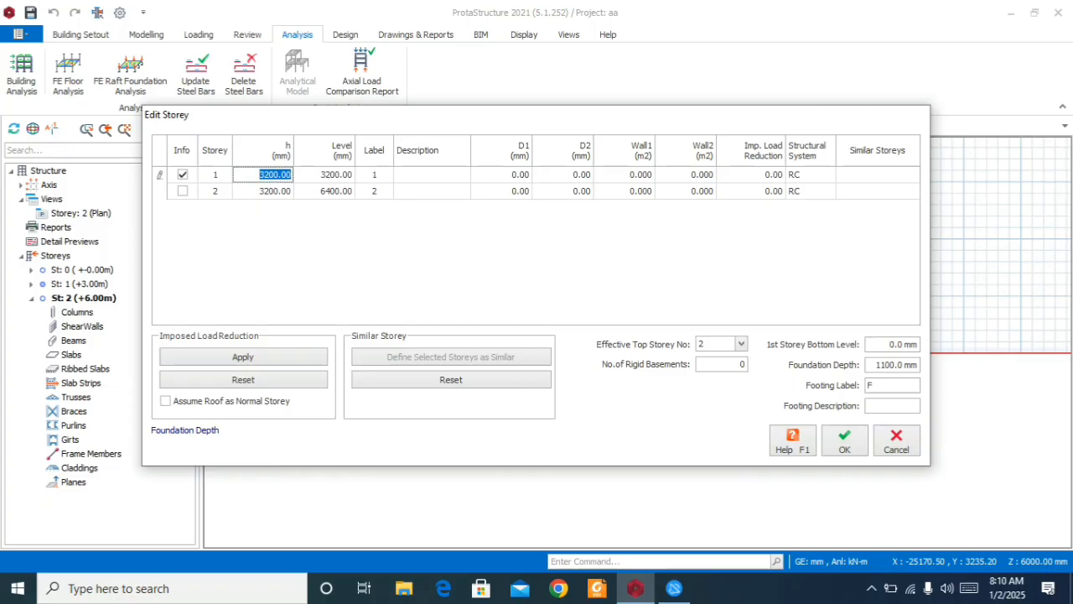
type("300.000")
key("Return")
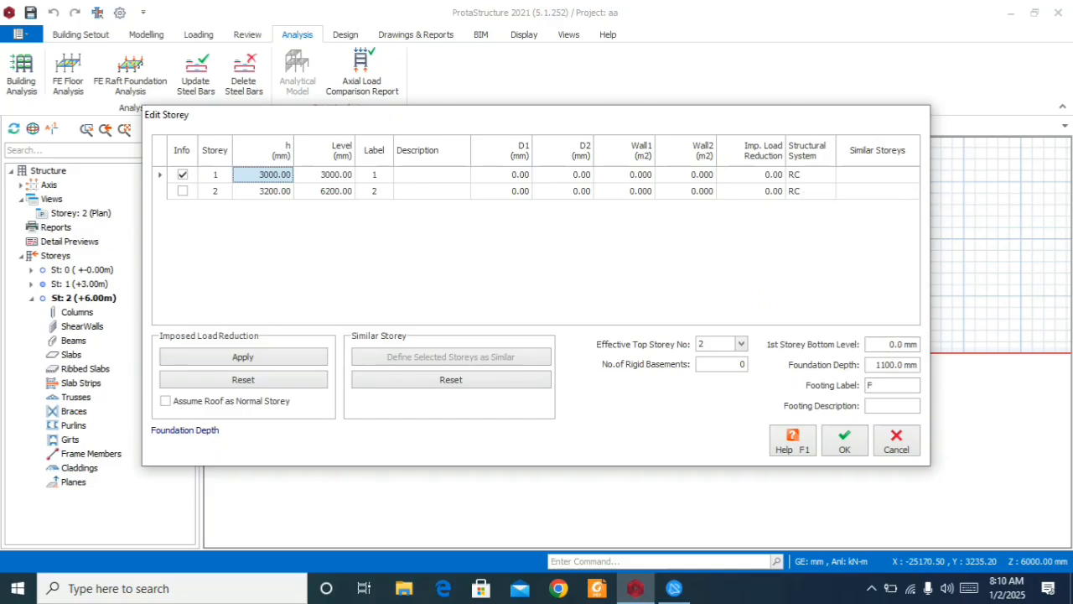
- Set the foundation depth to 900 mm and apply the storey data
left_click_drag(873, 364, 919, 364)
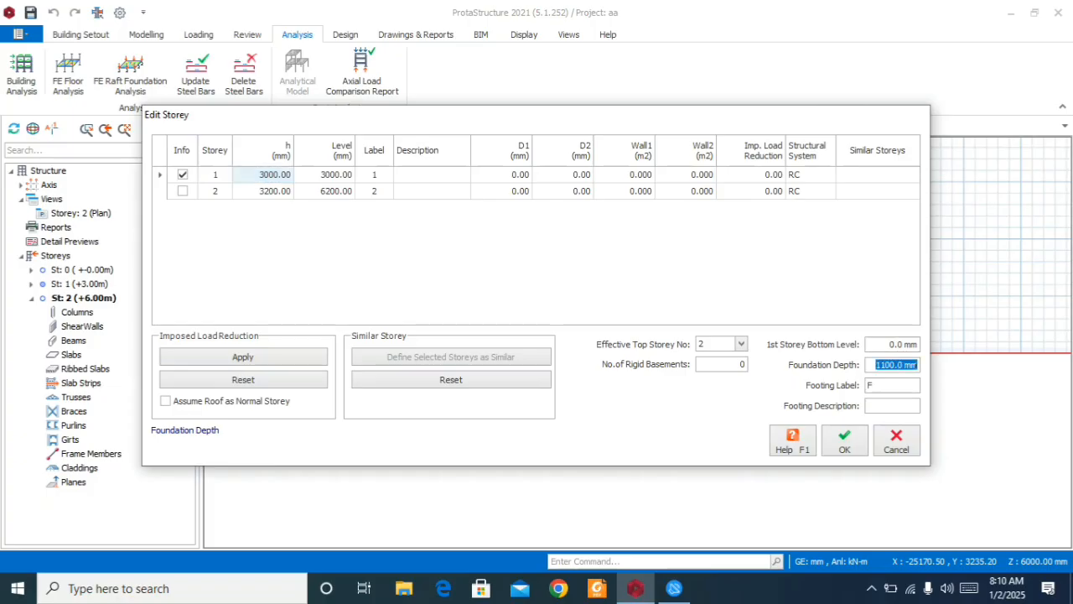
type("900")
key("Return")
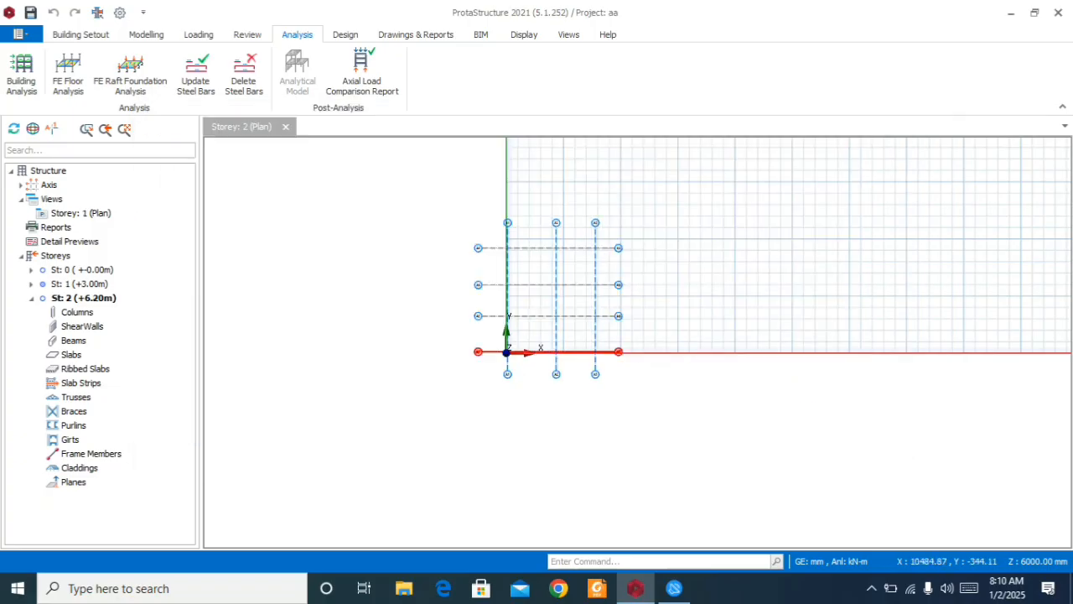
- Make storey 1 the active storey in the plan view
scroll(587, 228, "up", 1)
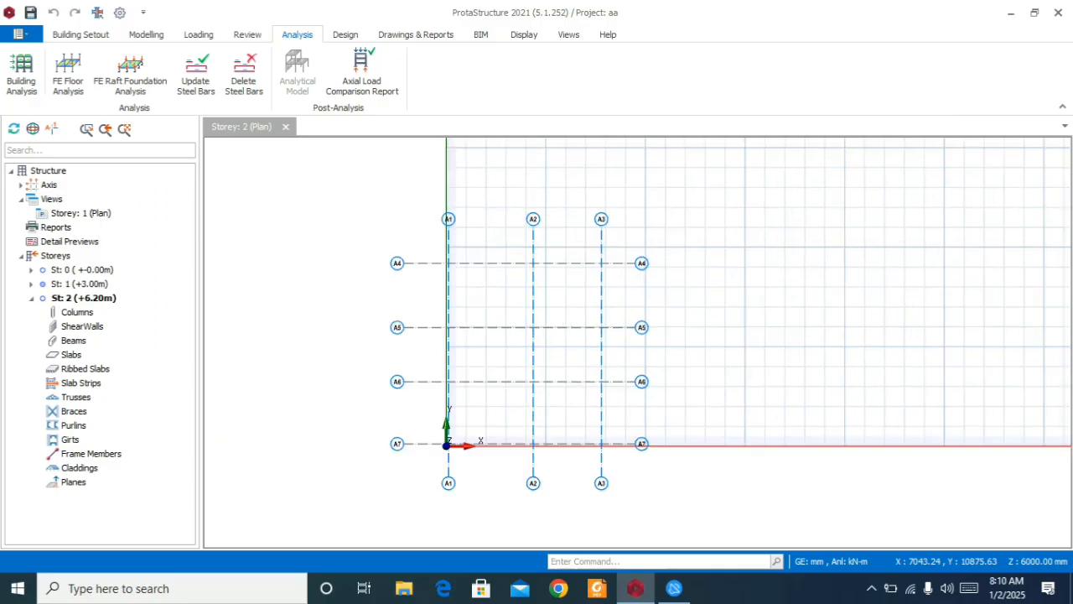
scroll(481, 261, "down", 1)
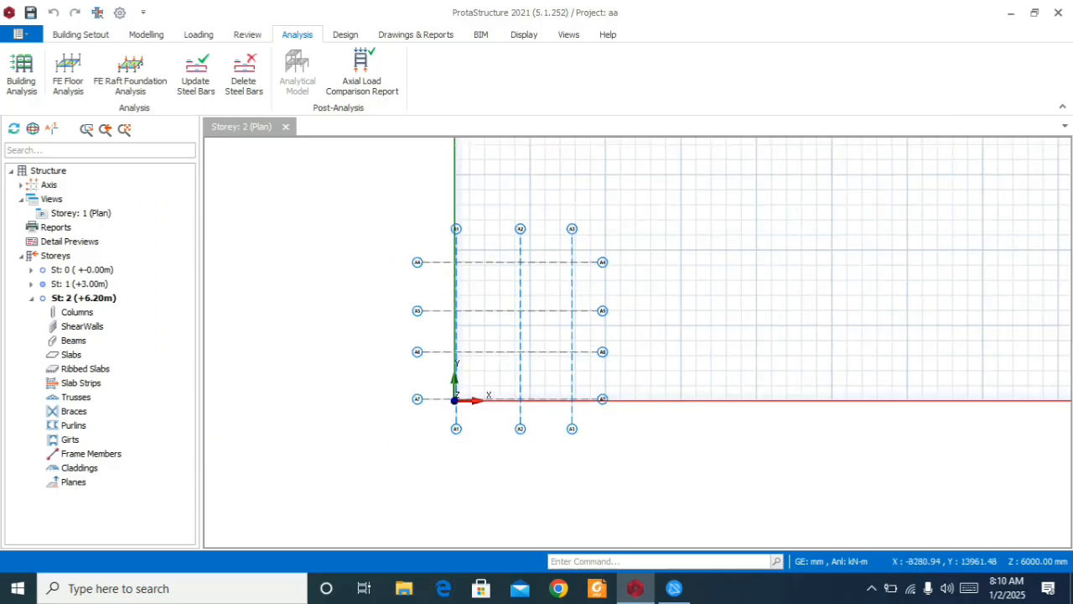
left_click(146, 35)
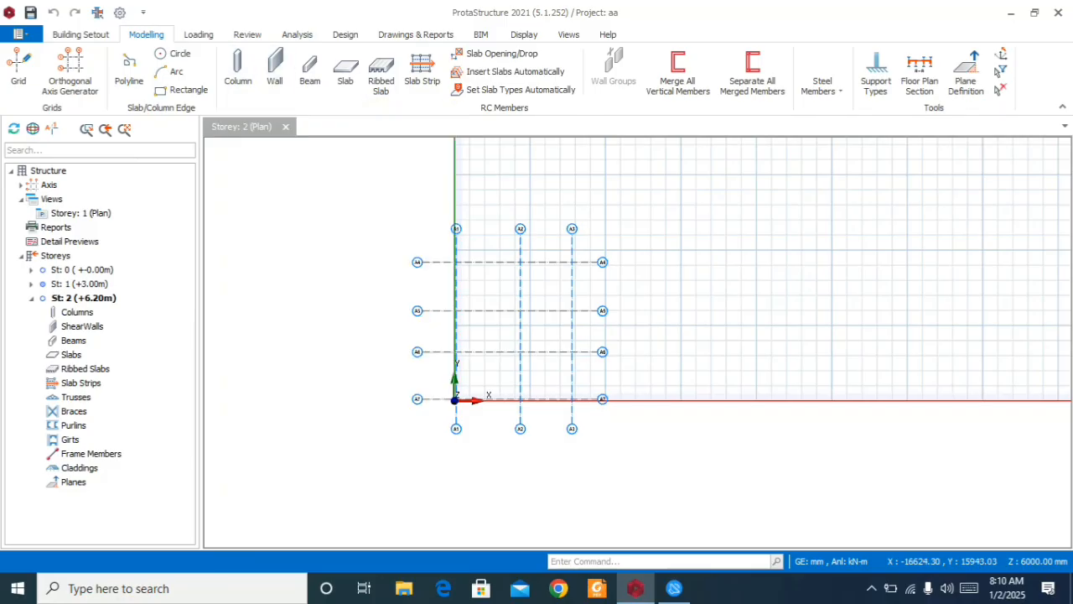
double_click(79, 285)
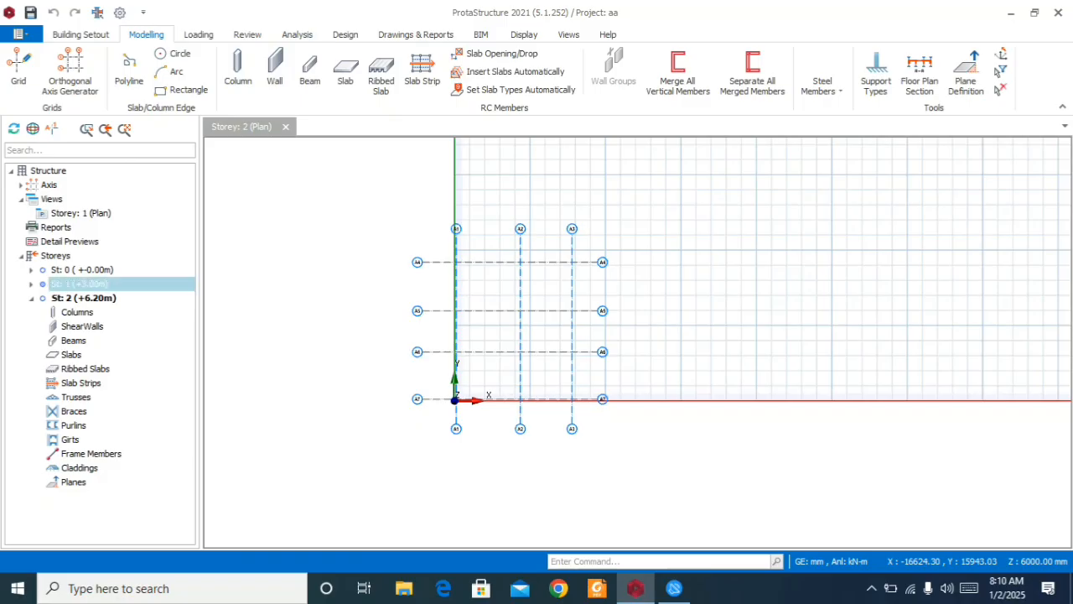
- Start a new beam on storey 1 and set its section to 225 mm wide by 450 mm deep
scroll(516, 331, "up", 10)
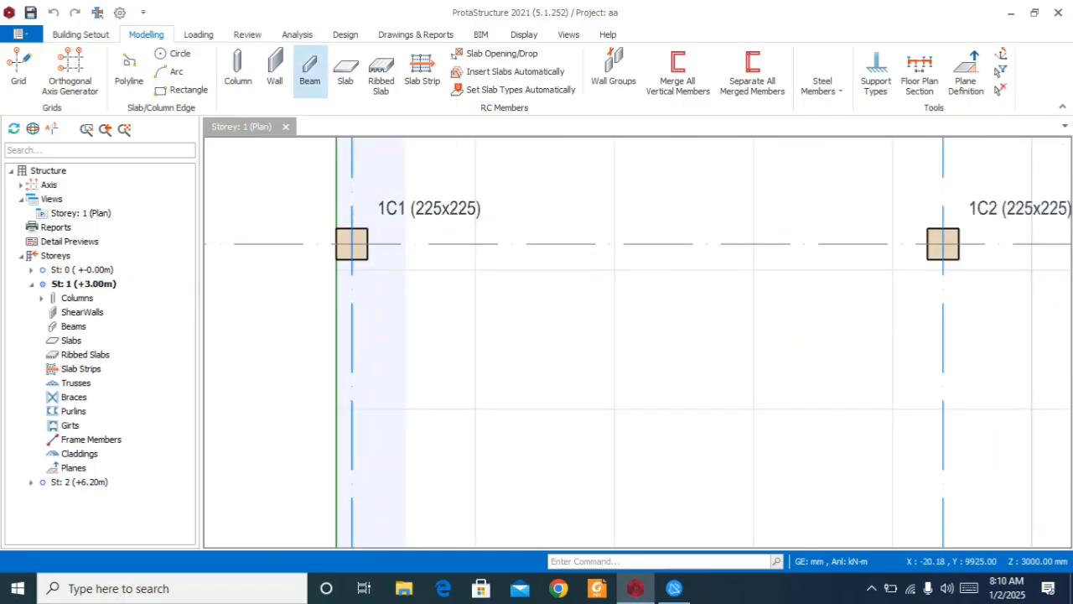
left_click(310, 72)
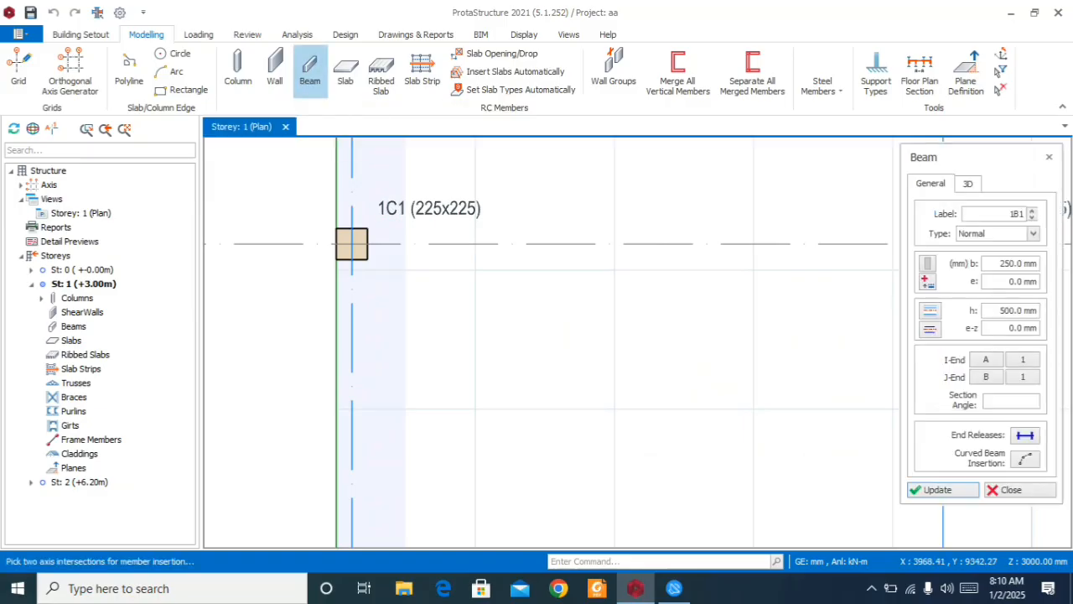
left_click_drag(964, 156, 249, 168)
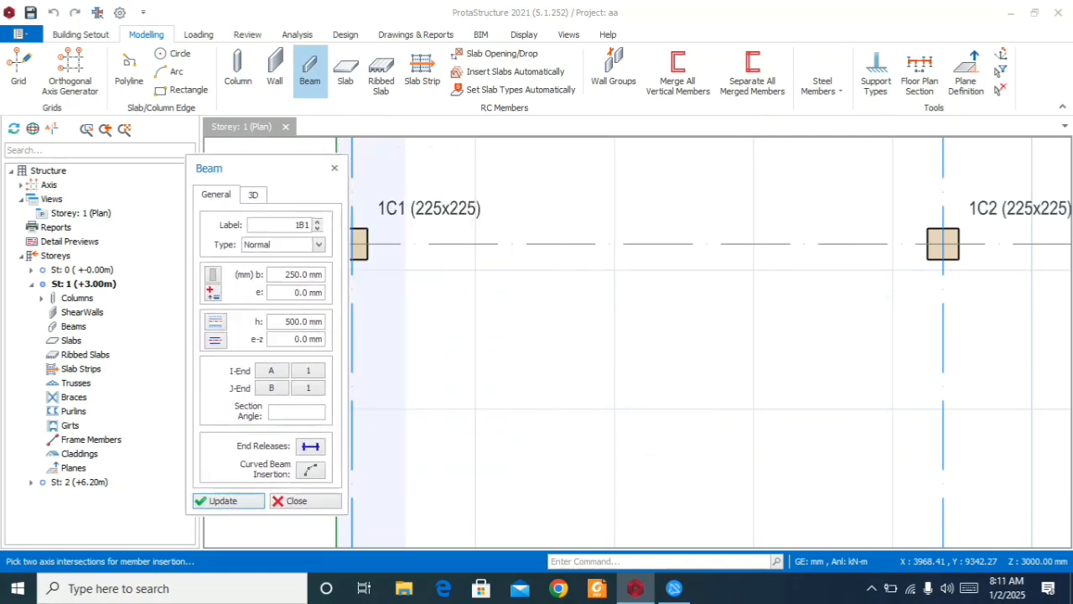
double_click(302, 274)
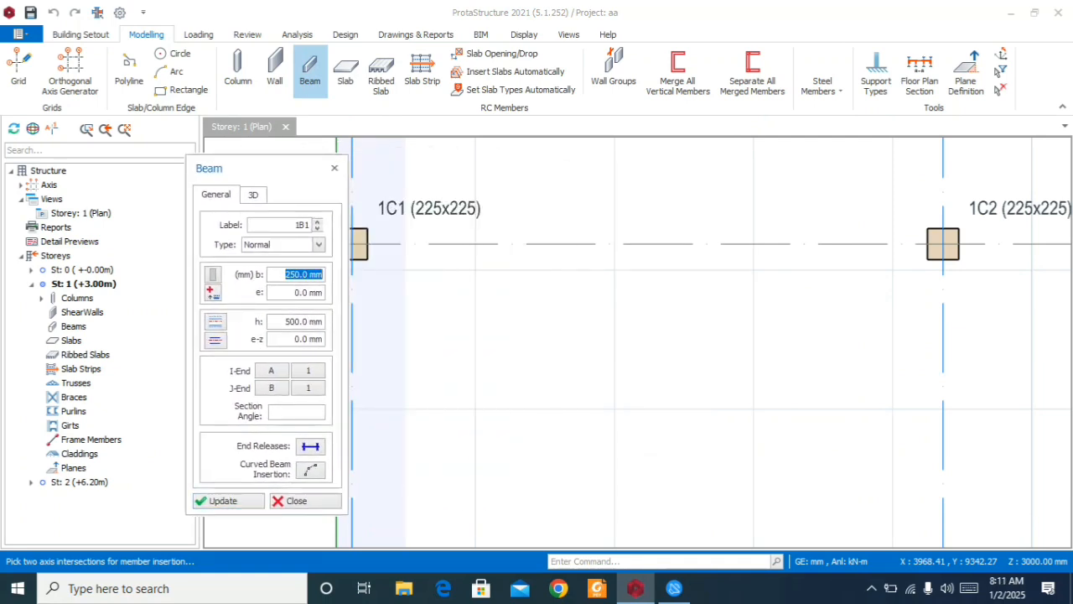
type("225")
left_click(301, 321)
double_click(301, 321)
type("450")
left_click(253, 194)
left_click(216, 194)
left_click_drag(251, 167, 124, 161)
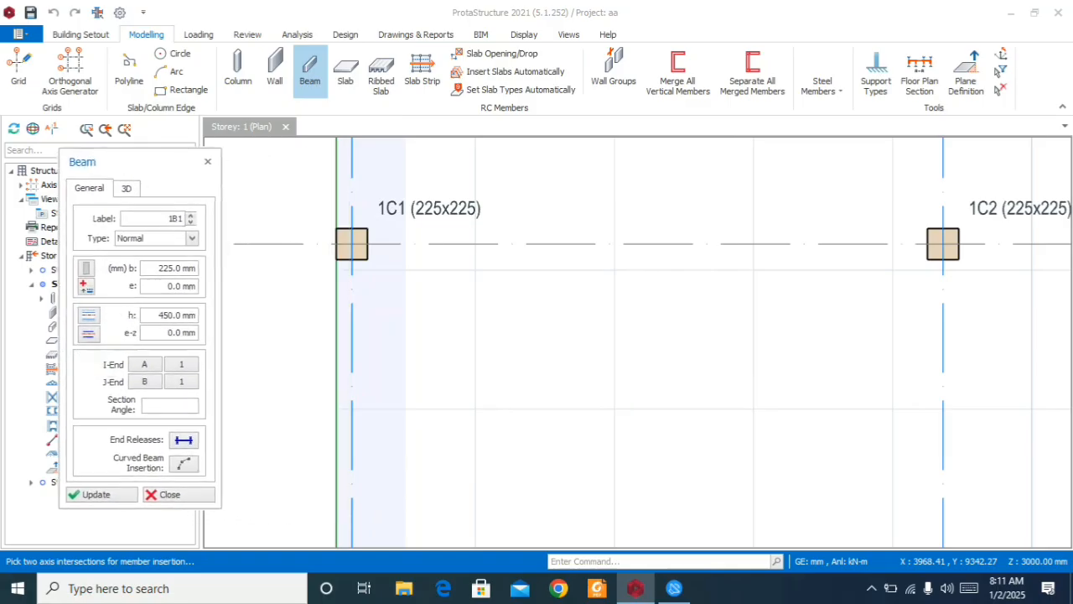
- Insert 225x450 beams along axis A4 from its intersection with A1 to its intersection with A3
left_click(351, 243)
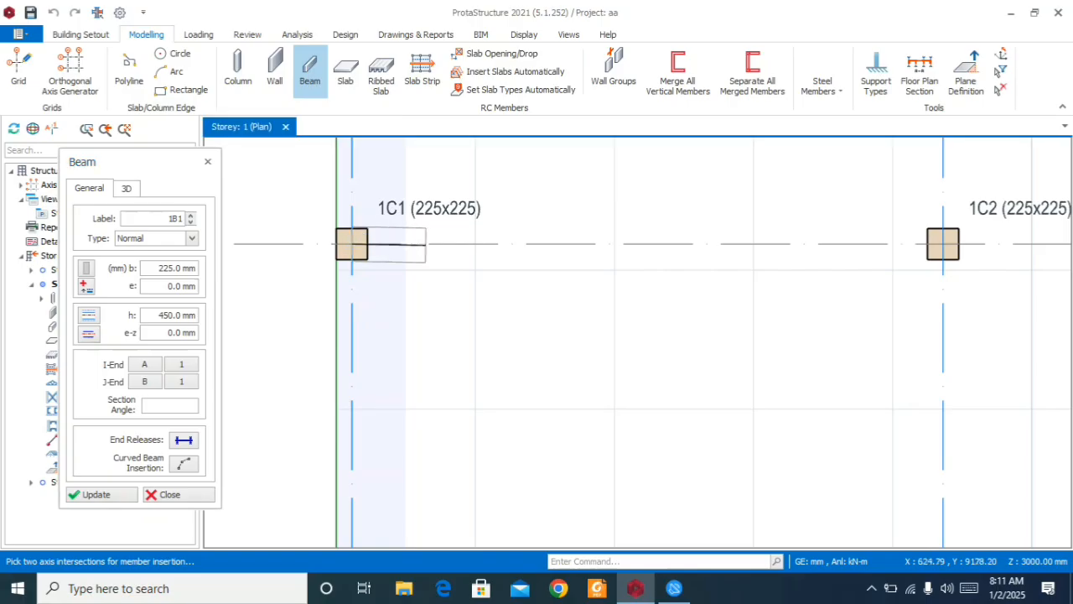
scroll(575, 455, "down", 5)
scroll(405, 521, "up", 2)
scroll(587, 247, "up", 4)
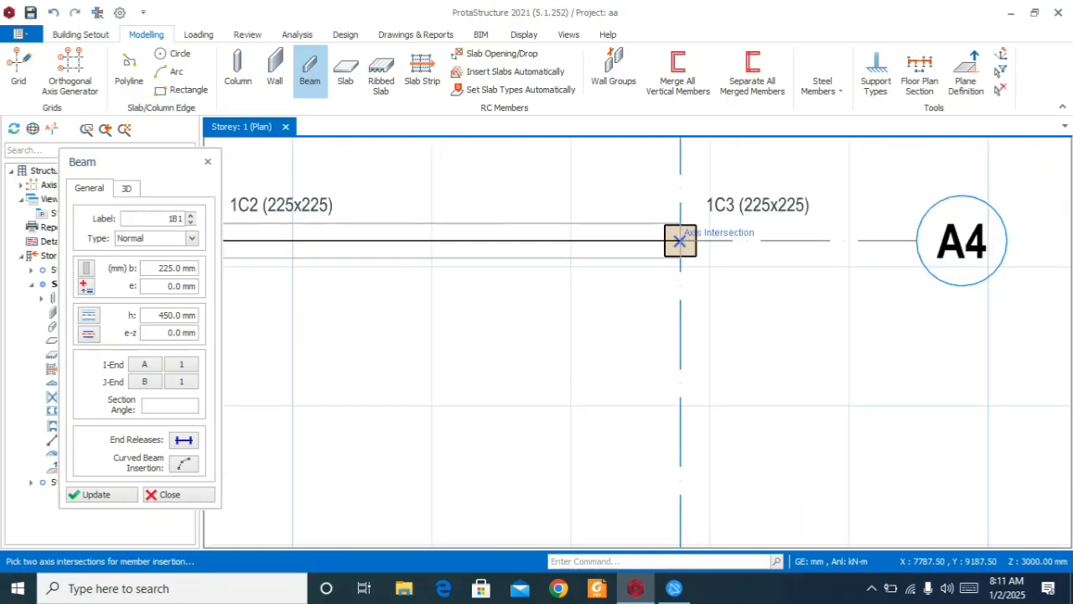
left_click(680, 240)
- Continue the perimeter beams along axis A3 from A4 to A7 and along axis A7 from A3 to A1
scroll(683, 226, "down", 5)
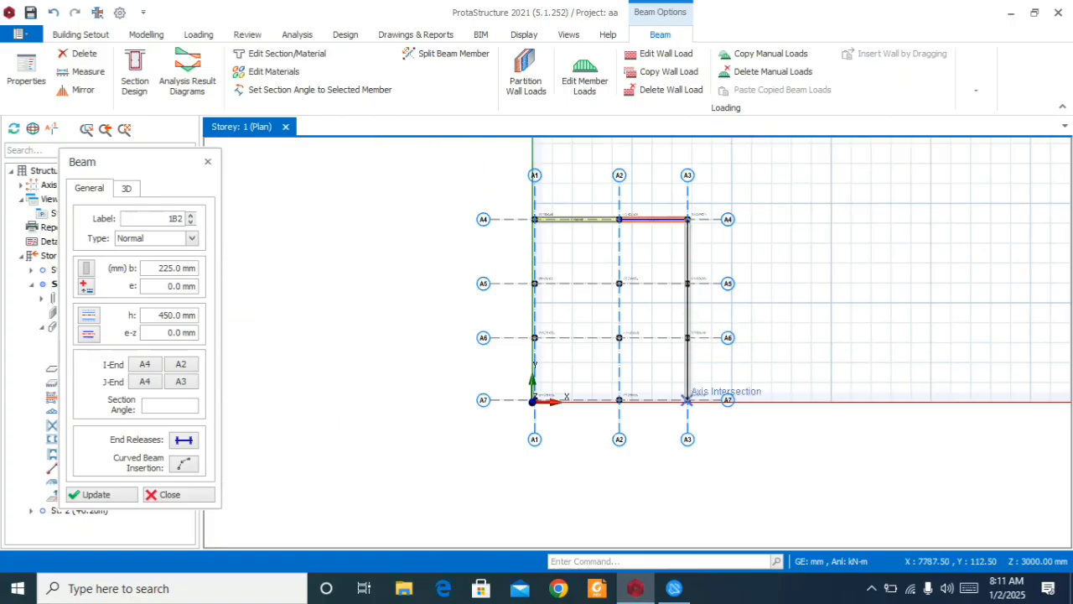
scroll(687, 400, "up", 9)
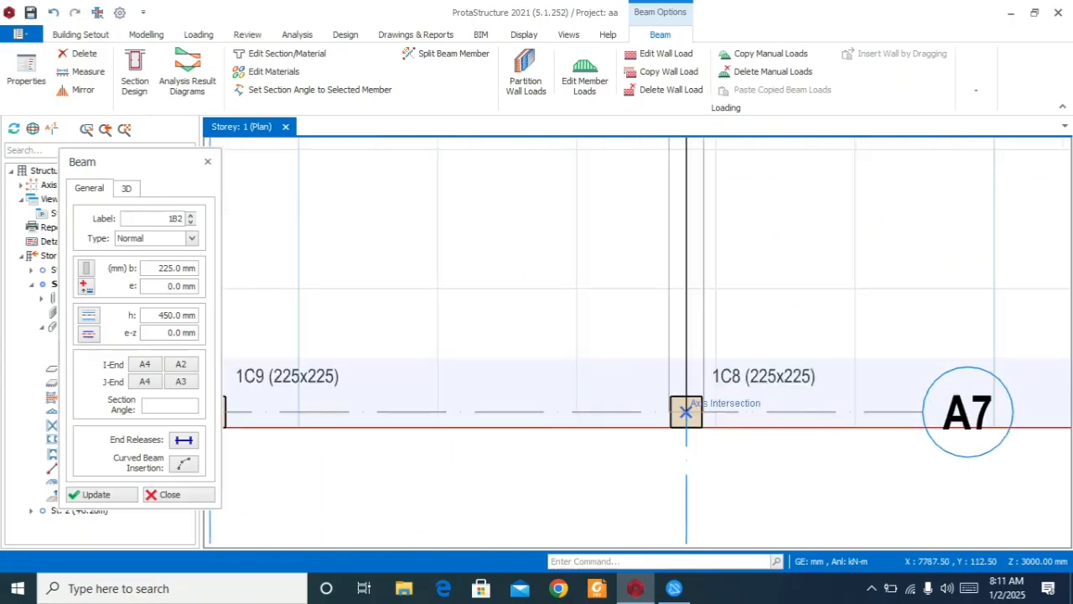
left_click(686, 411)
scroll(687, 402, "down", 7)
scroll(681, 379, "up", 5)
scroll(680, 379, "up", 5)
left_click(593, 338)
- Close the beam perimeter with beams along axis A1 from A7 up to A4
scroll(592, 339, "down", 8)
scroll(585, 335, "up", 6)
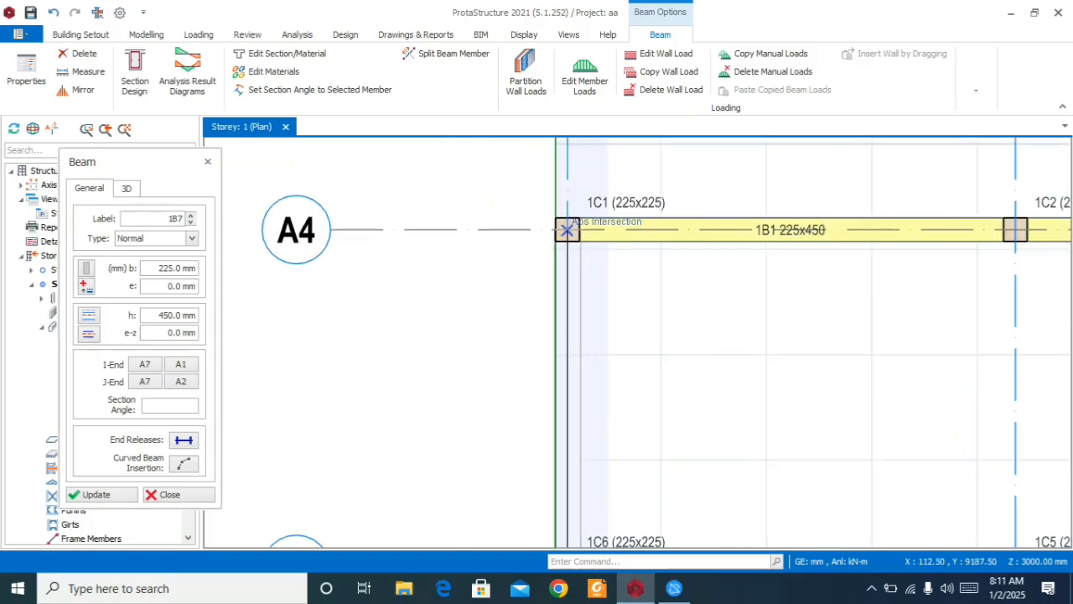
left_click(567, 230)
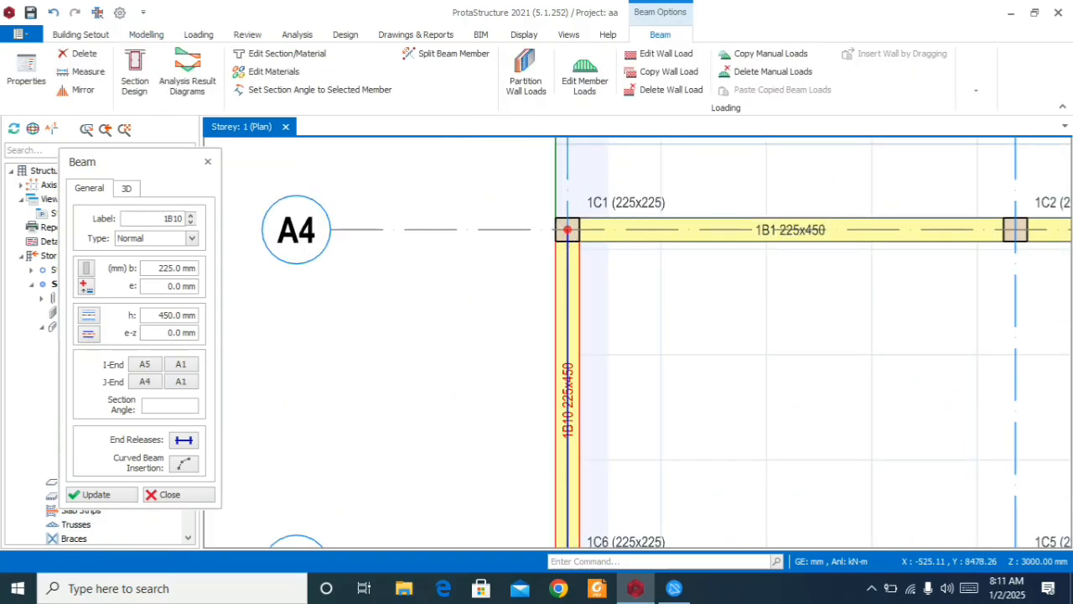
- Insert interior beams along axis A5 from axis A1 to axis A3
scroll(567, 230, "down", 4)
scroll(519, 377, "up", 8)
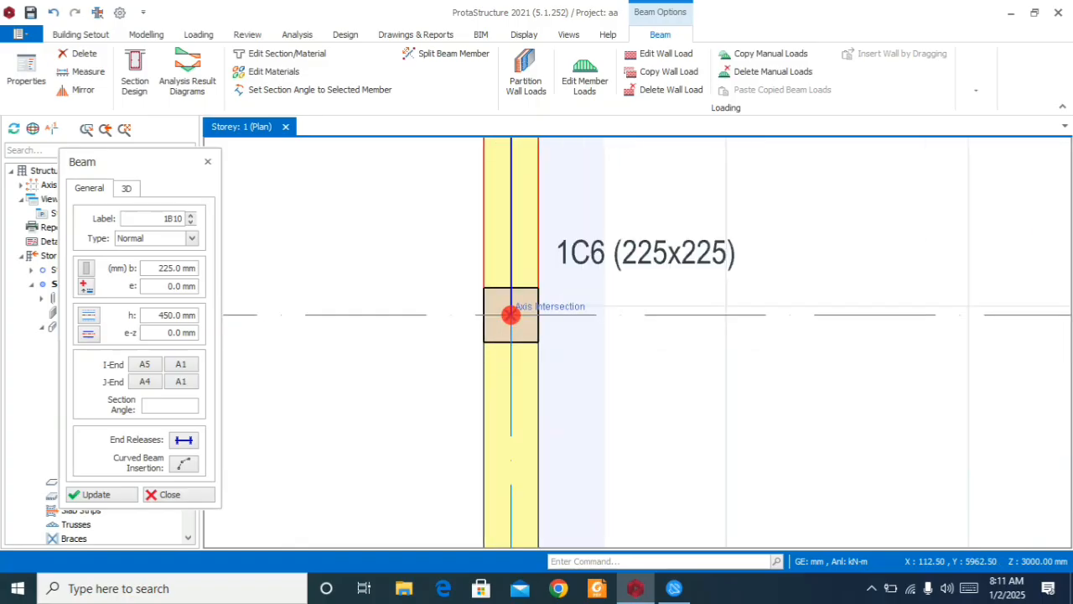
left_click(510, 314)
scroll(395, 312, "down", 4)
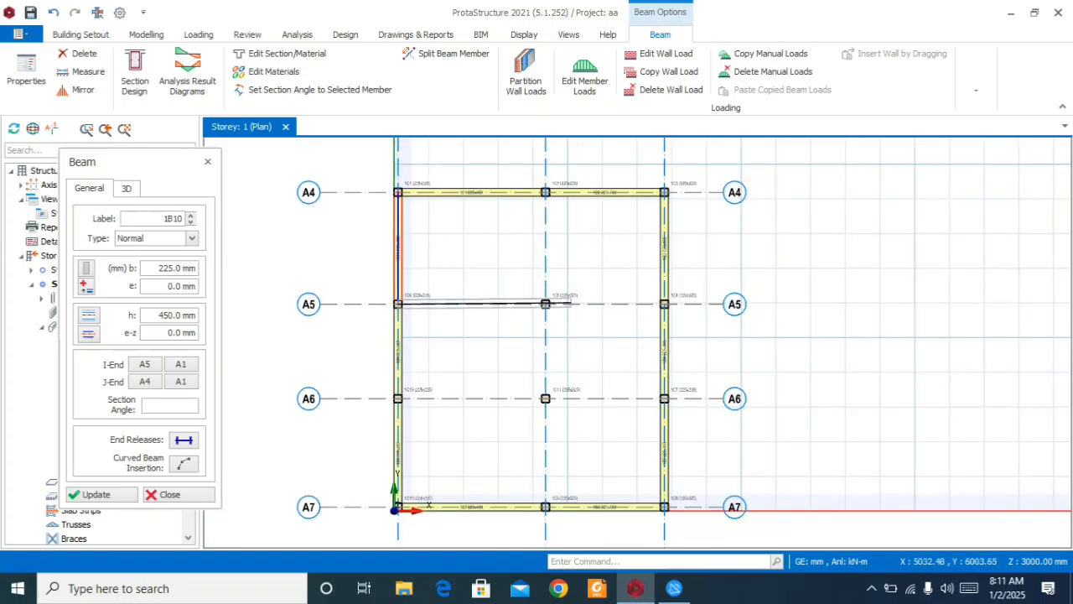
scroll(645, 310, "up", 4)
left_click(724, 286)
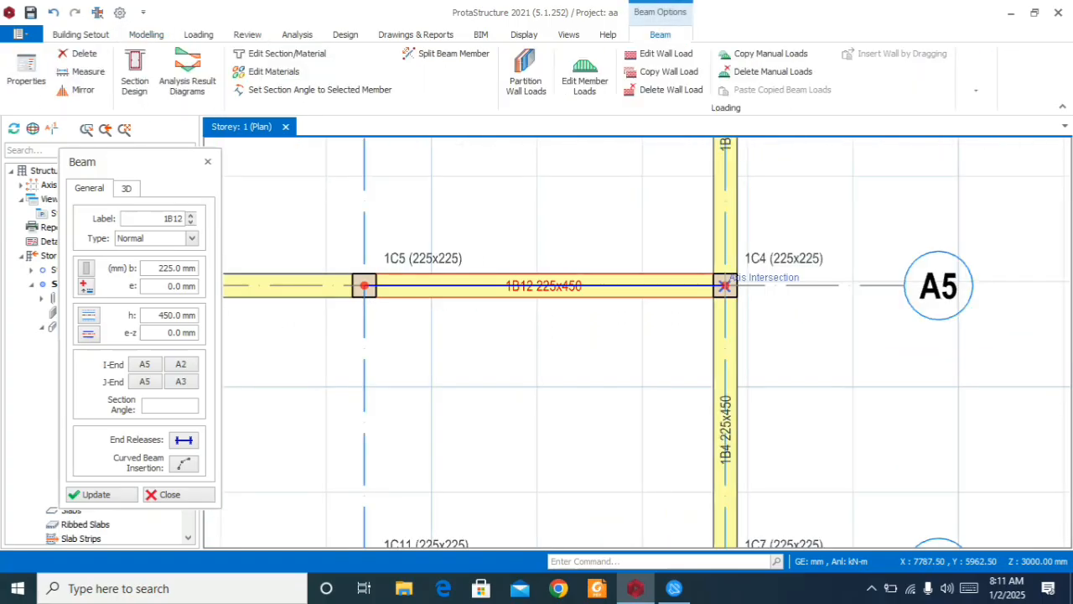
- Insert interior beams along axis A6 from axis A1 to axis A3 and end that beam run
scroll(728, 286, "down", 3)
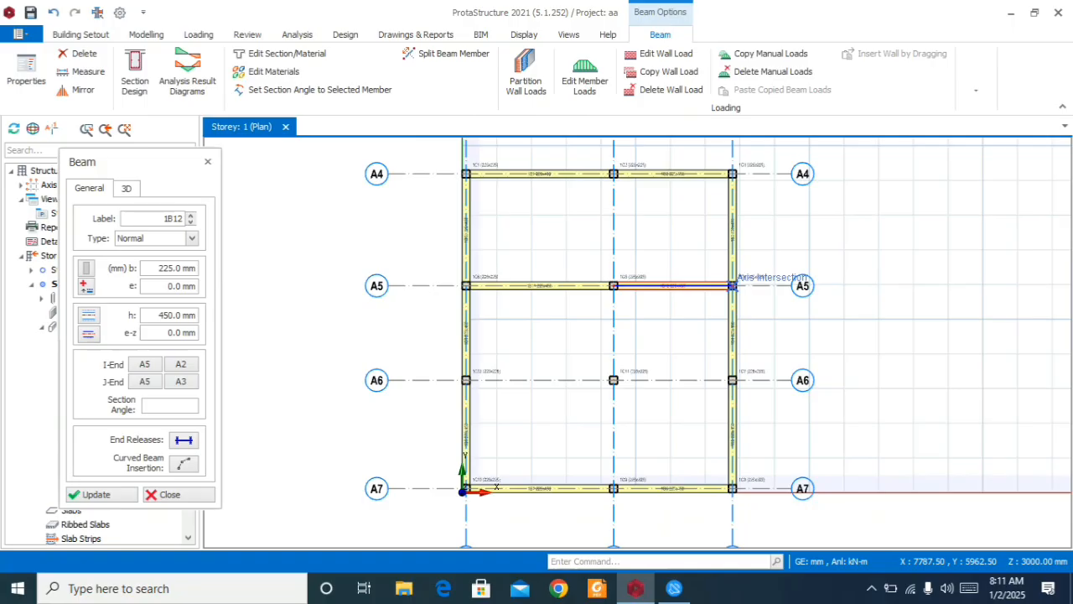
scroll(467, 402, "up", 3)
left_click(467, 373)
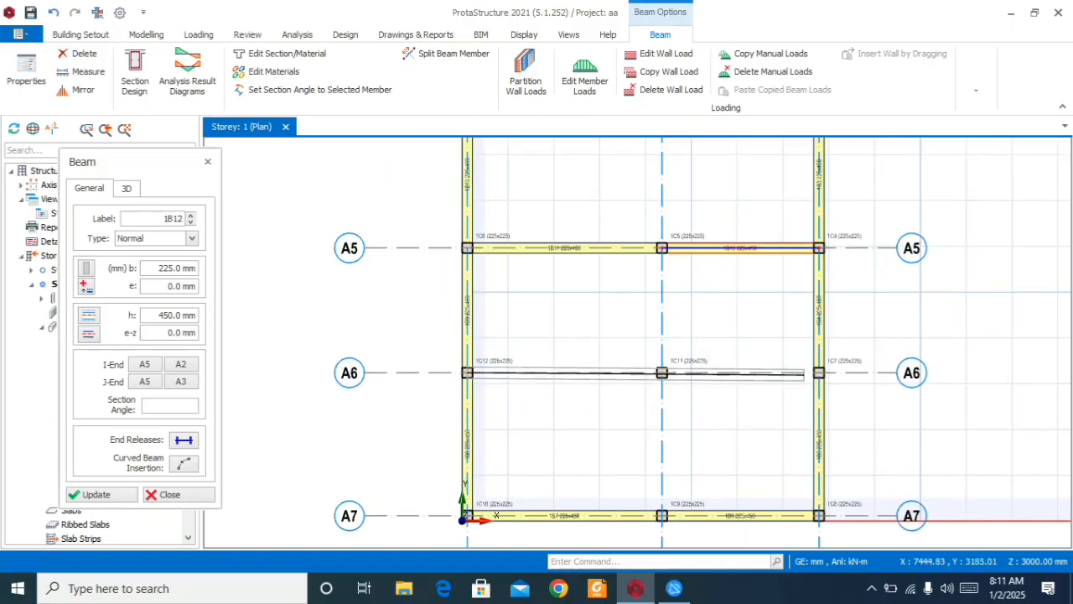
left_click(819, 373)
key("Escape")
- Insert interior beams along axis A2 from axis A4 to axis A7 and finish beam insertion
scroll(715, 424, "down", 2)
left_click(675, 178)
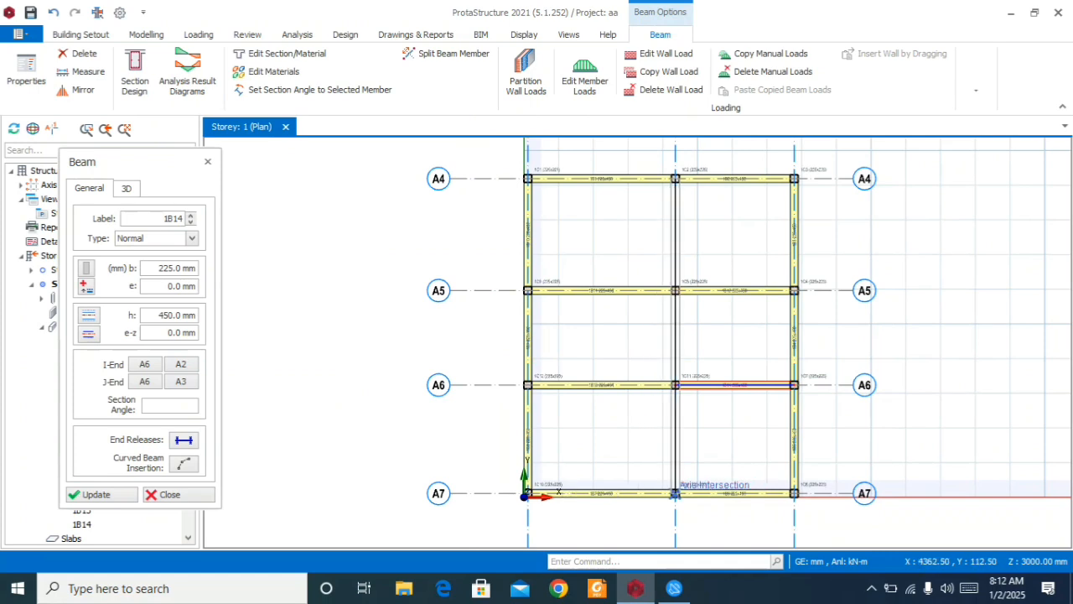
scroll(675, 492, "up", 3)
scroll(677, 491, "up", 3)
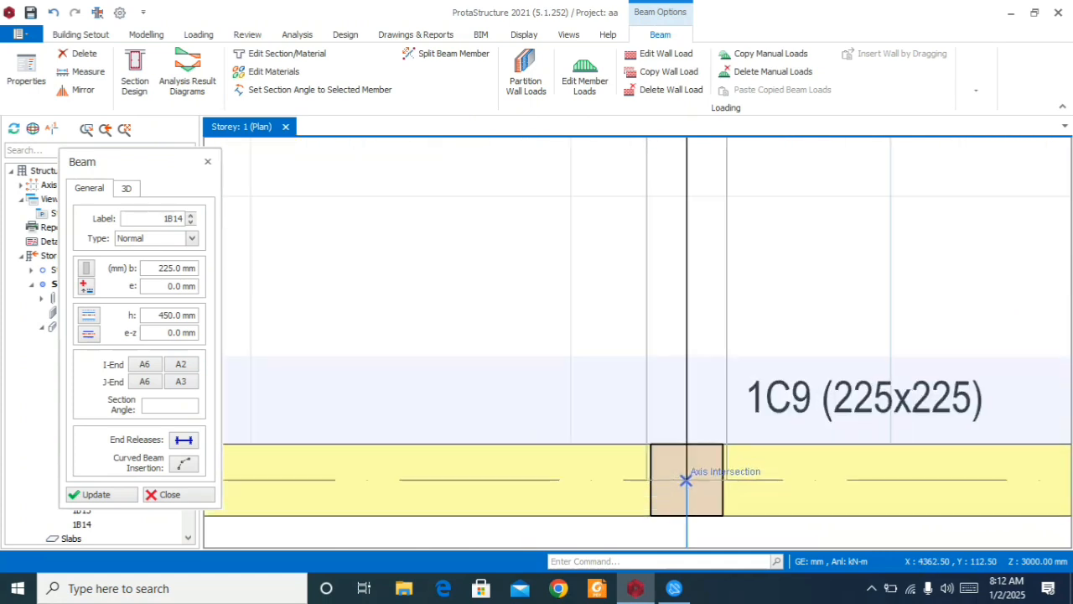
left_click(685, 479)
scroll(685, 480, "down", 5)
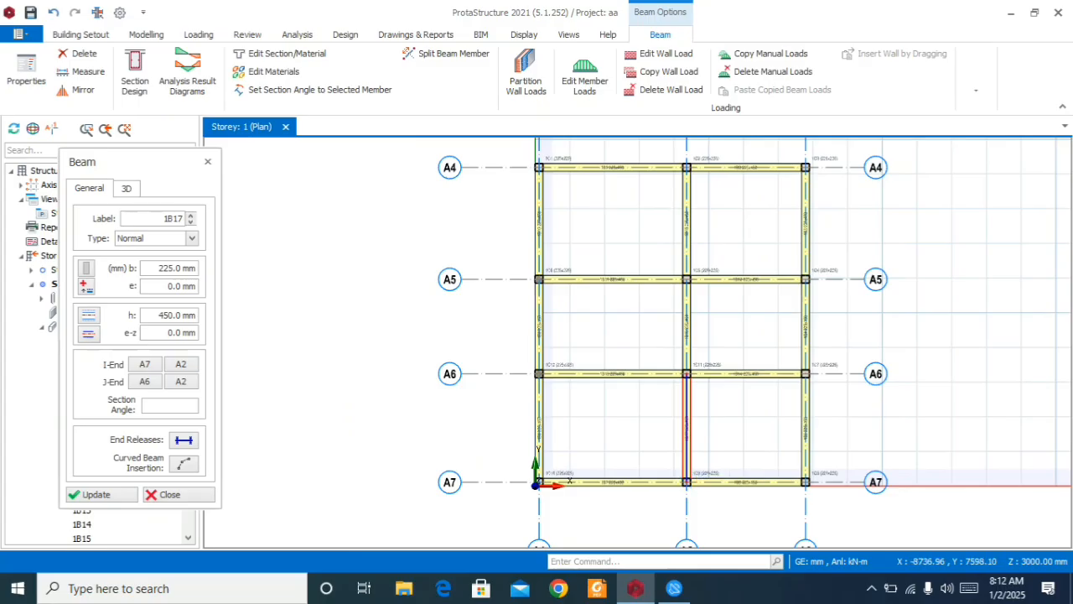
left_click(207, 161)
key("Escape")
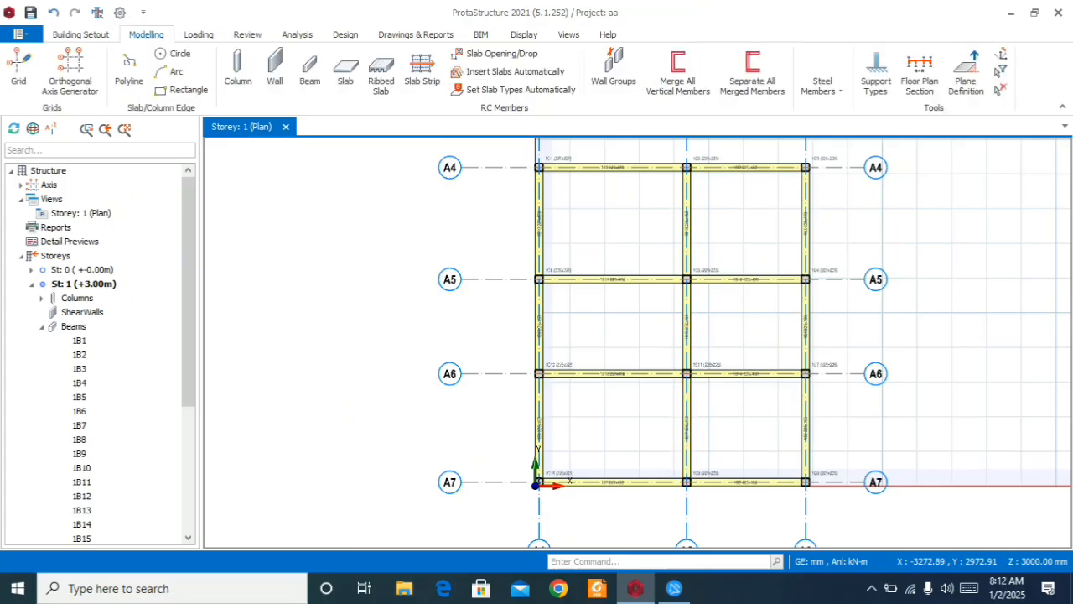
- Start a new slab on storey 1 and set its thickness to 150 mm
scroll(571, 305, "down", 2)
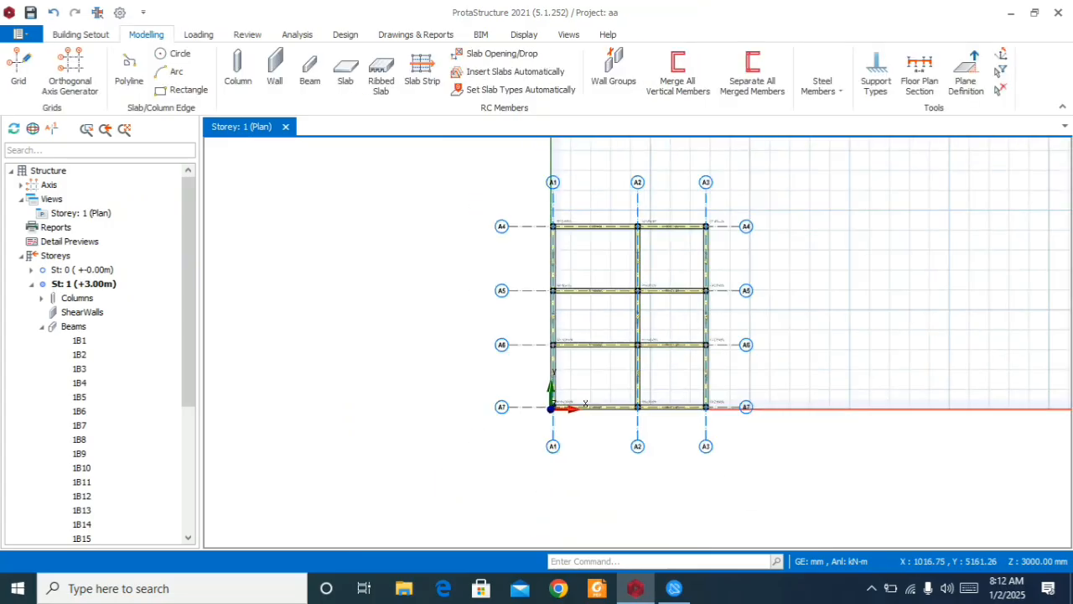
scroll(683, 232, "up", 3)
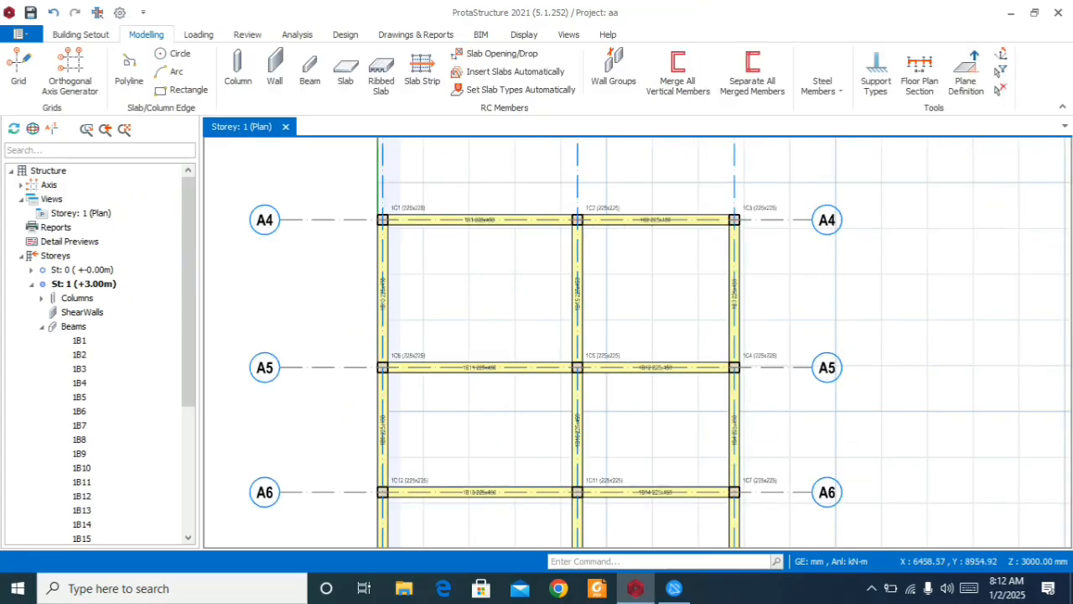
scroll(546, 214, "down", 3)
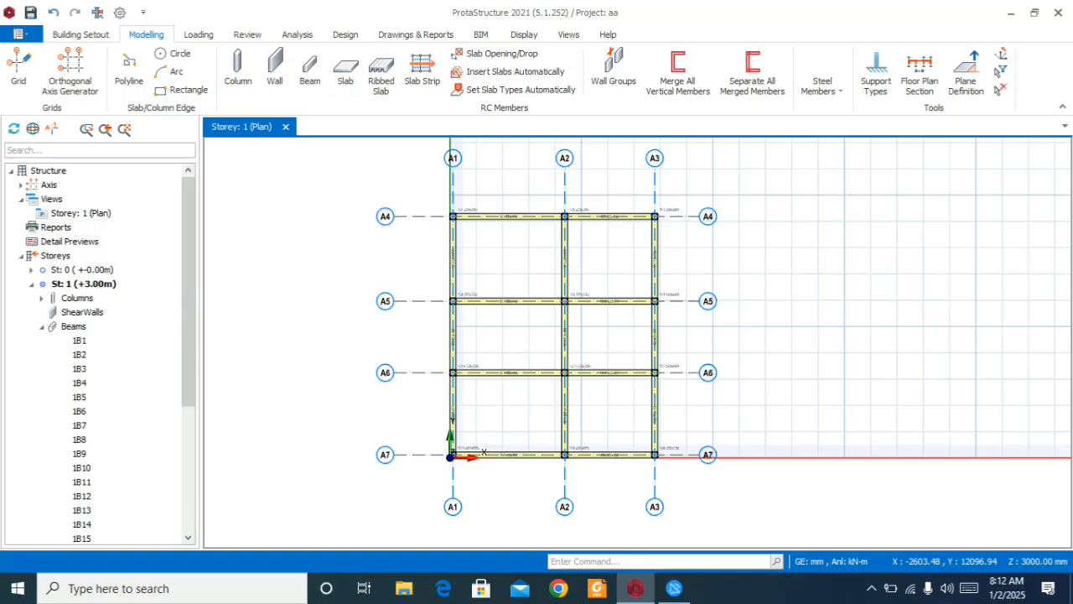
left_click(344, 71)
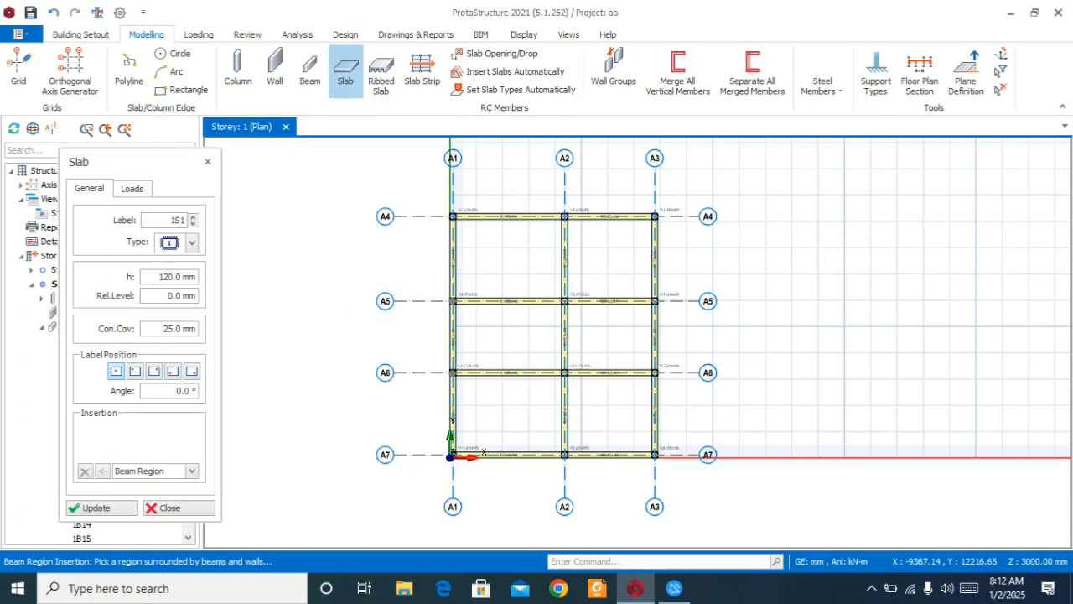
left_click_drag(158, 277, 197, 276)
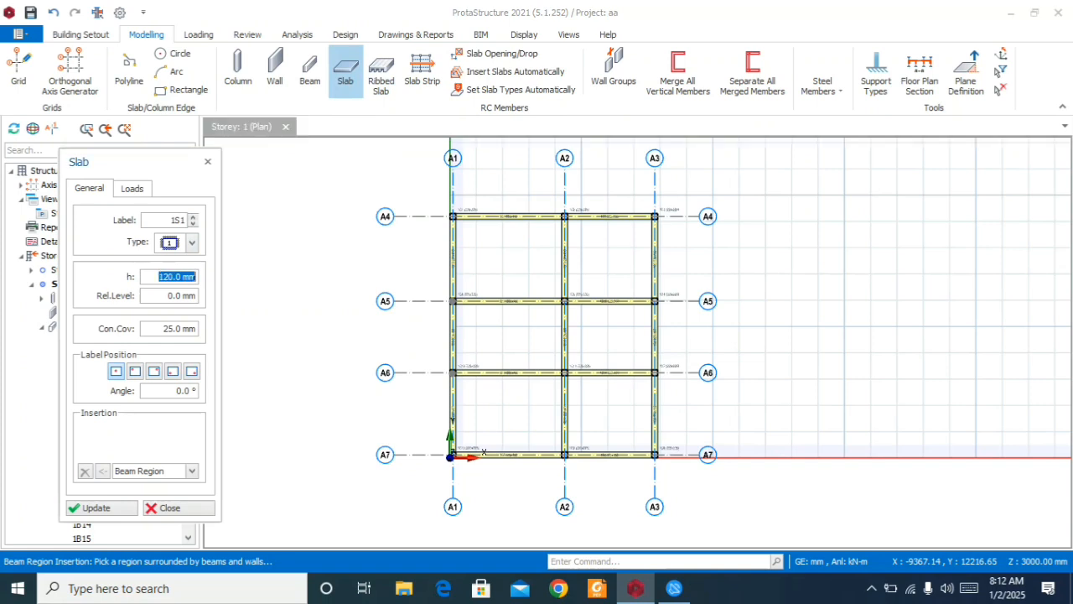
type("150")
- Assign the new slab the Flat Roof dead load and an imposed load of 1.5 kN/m2
left_click(132, 189)
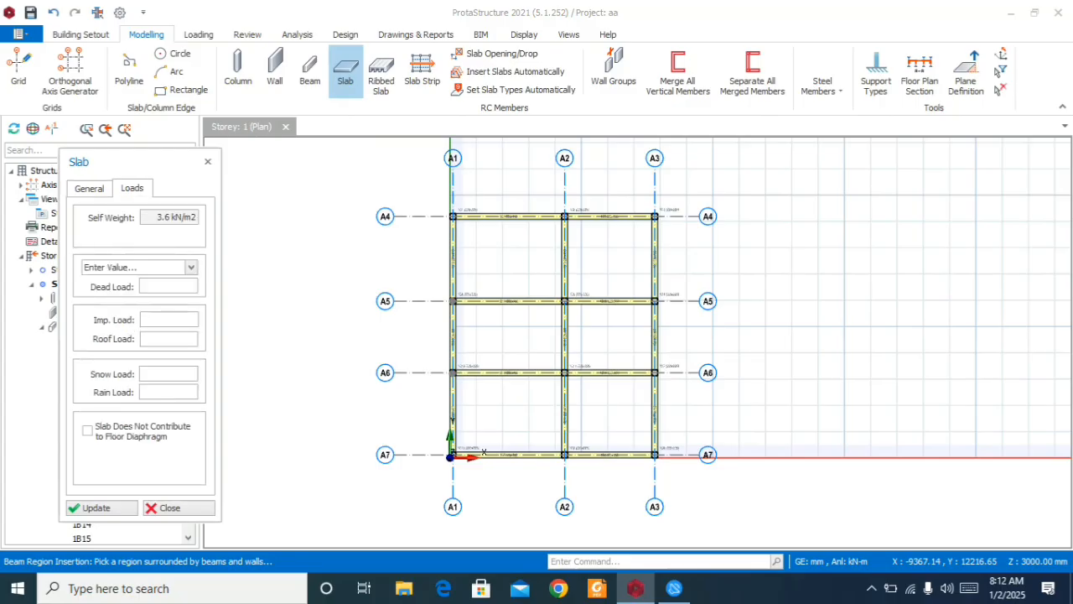
left_click(191, 267)
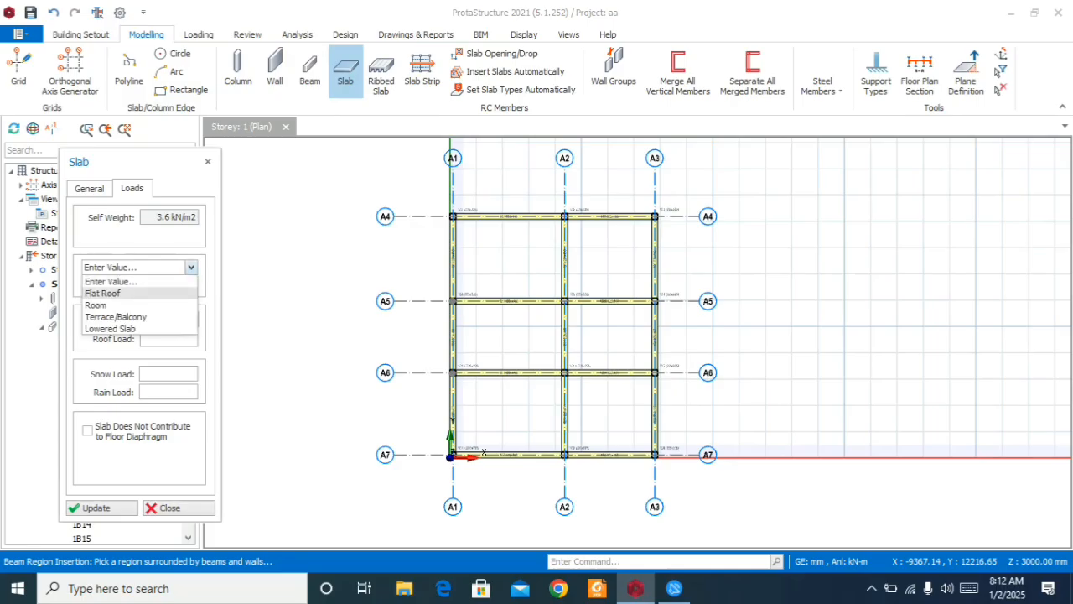
left_click(102, 293)
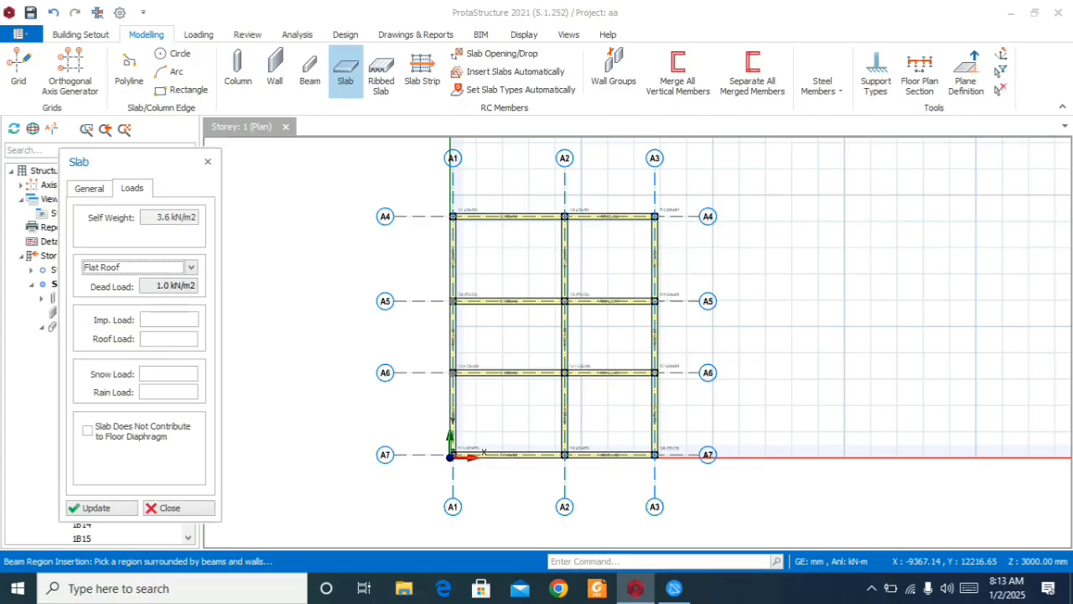
right_click(166, 318)
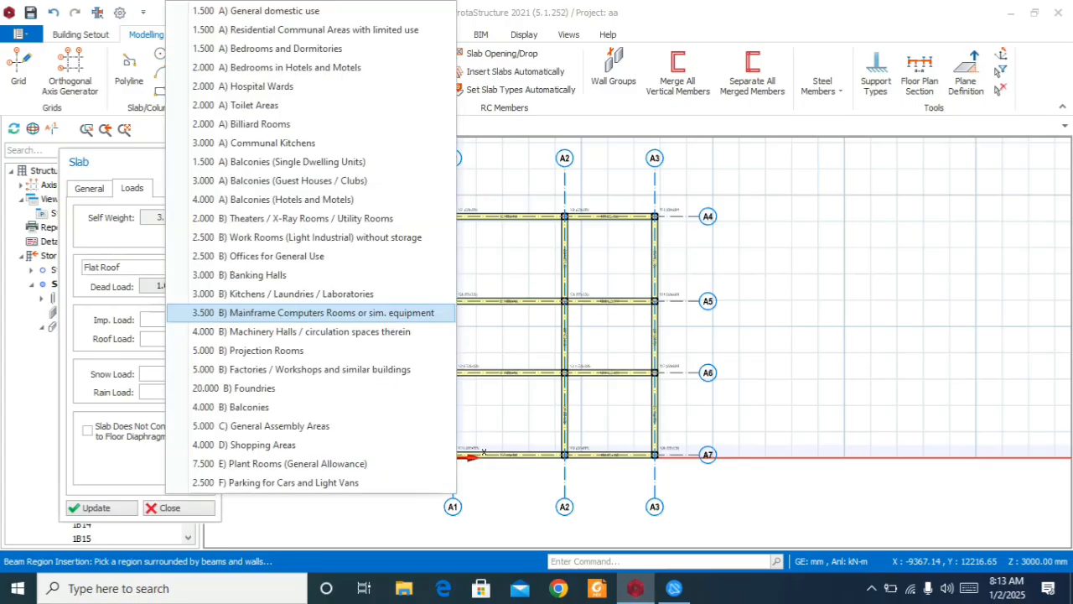
left_click(157, 320)
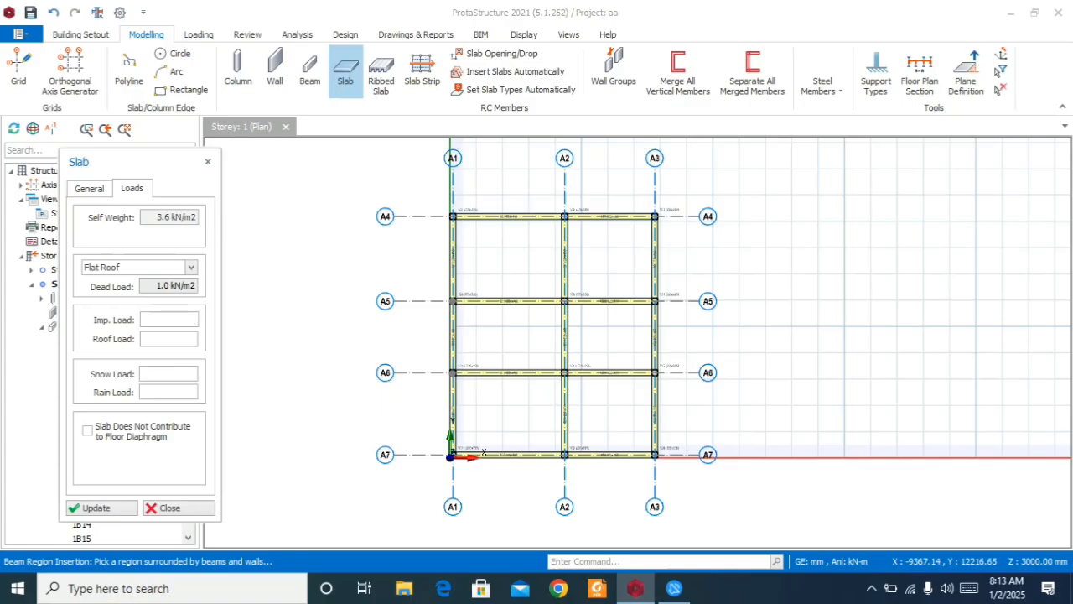
right_click(193, 318)
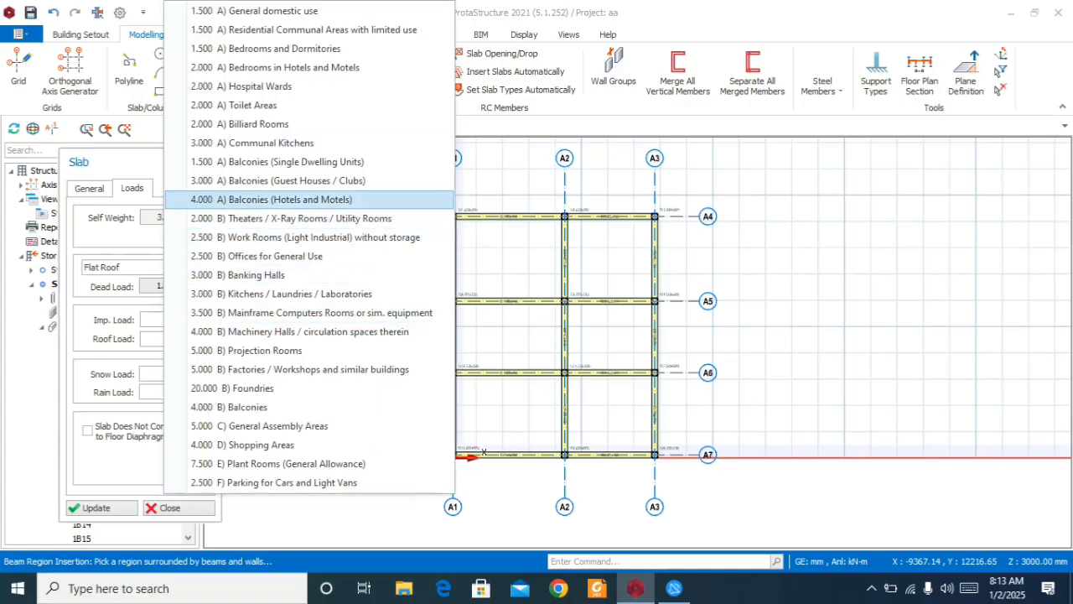
key("Return")
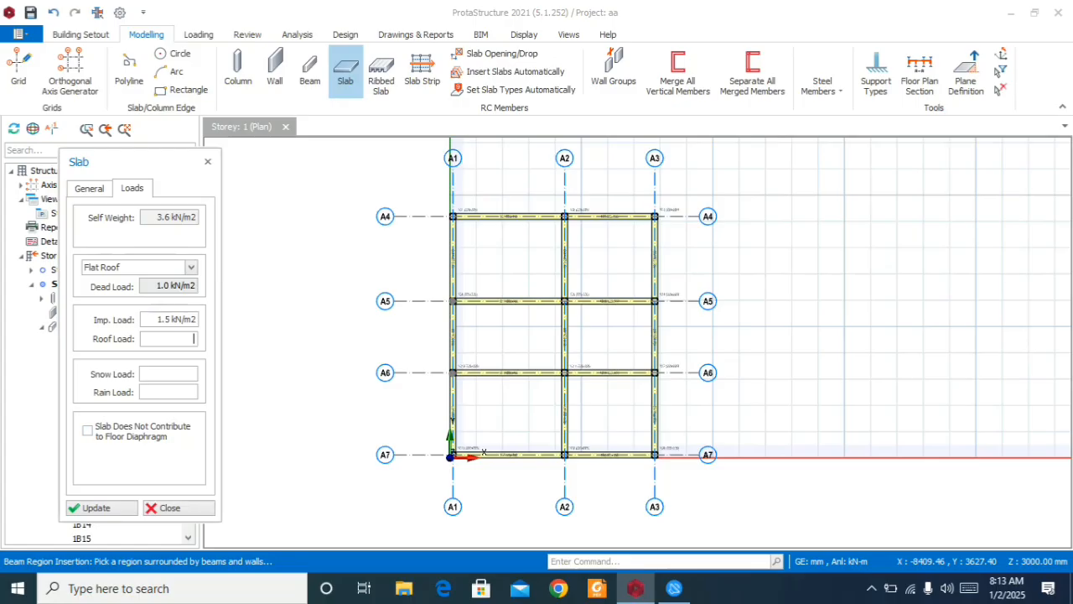
left_click(89, 189)
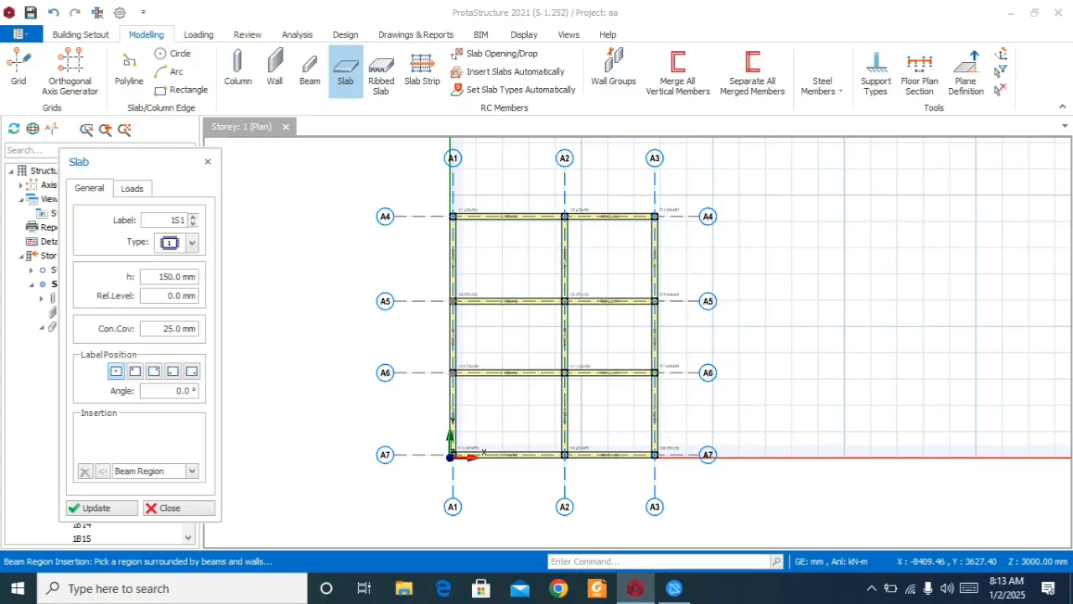
- Insert slabs in both bays between axes A4 and A5, and in the A1–A2 bays between A5–A6 and A6–A7
left_click(508, 259)
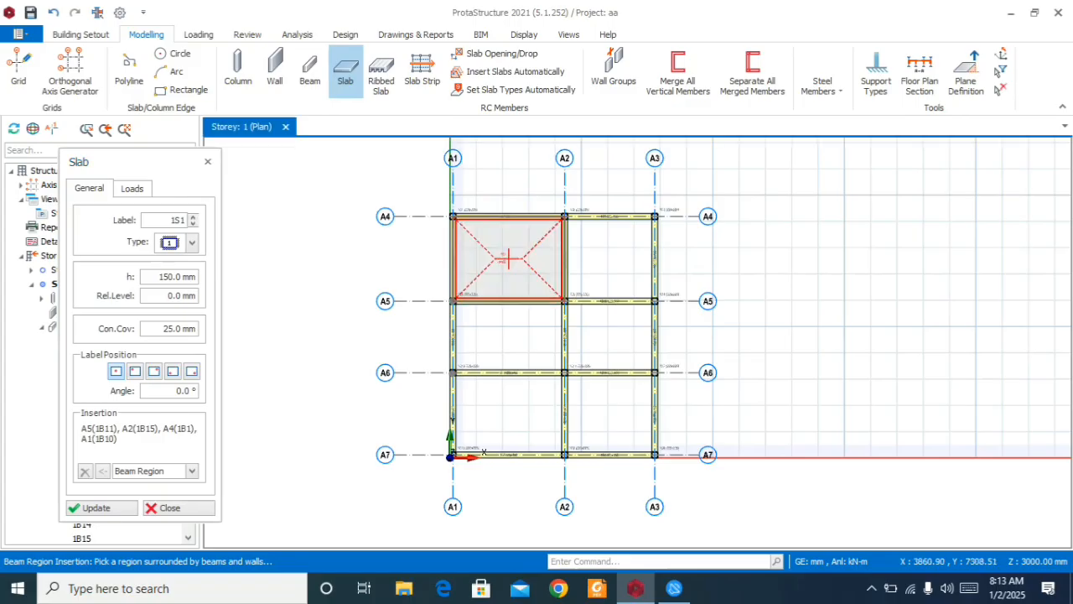
left_click(609, 259)
left_click(508, 336)
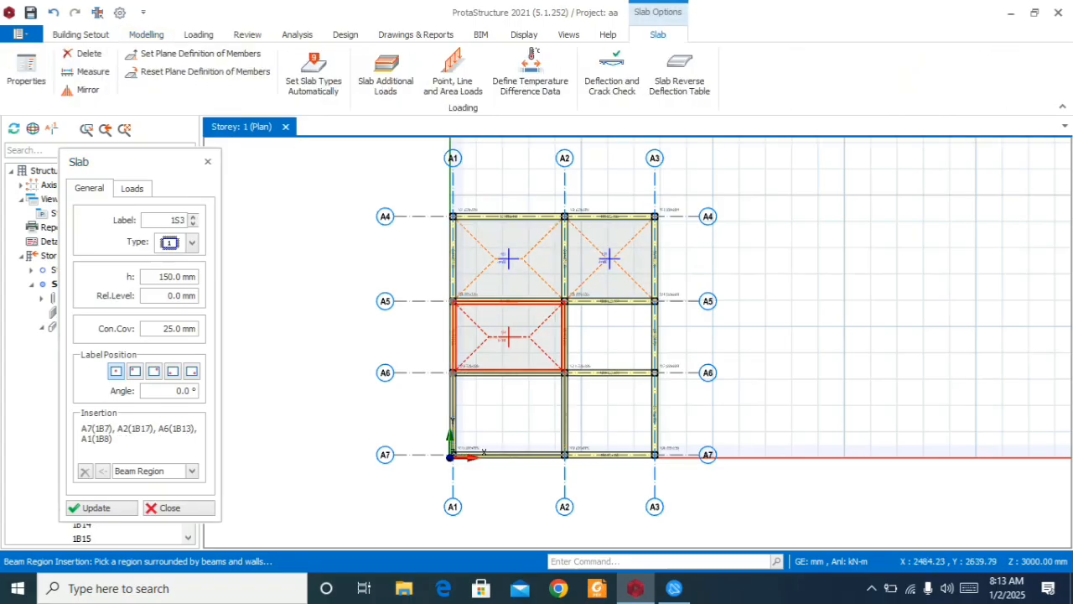
left_click(503, 413)
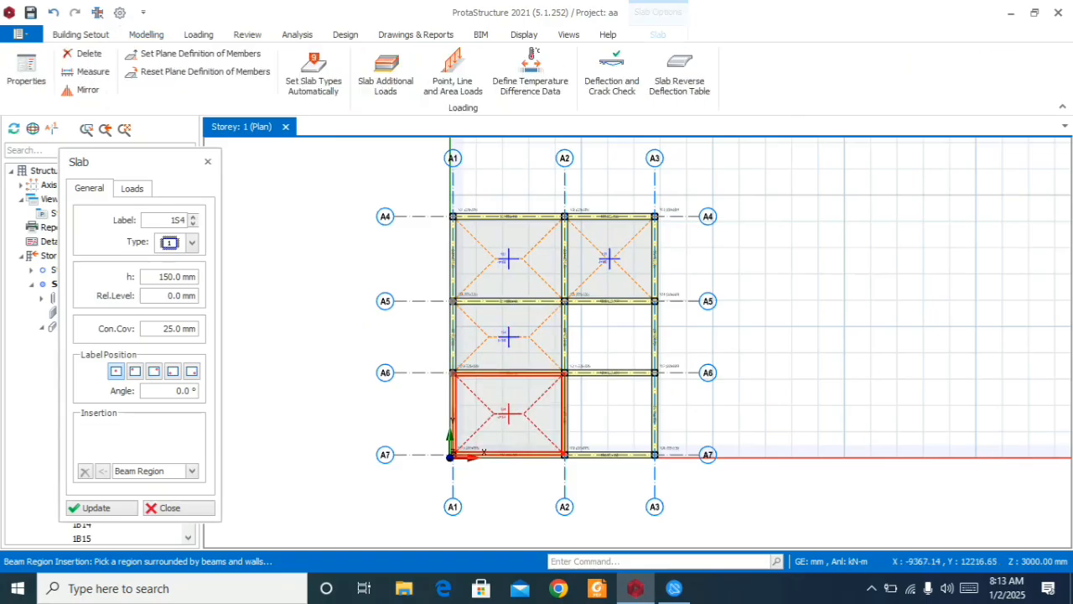
- Insert a slab in the bay bounded by axes A2–A3 and A6–A7 and finish slab insertion
scroll(608, 355, "up", 3)
scroll(607, 354, "up", 1)
scroll(541, 268, "down", 4)
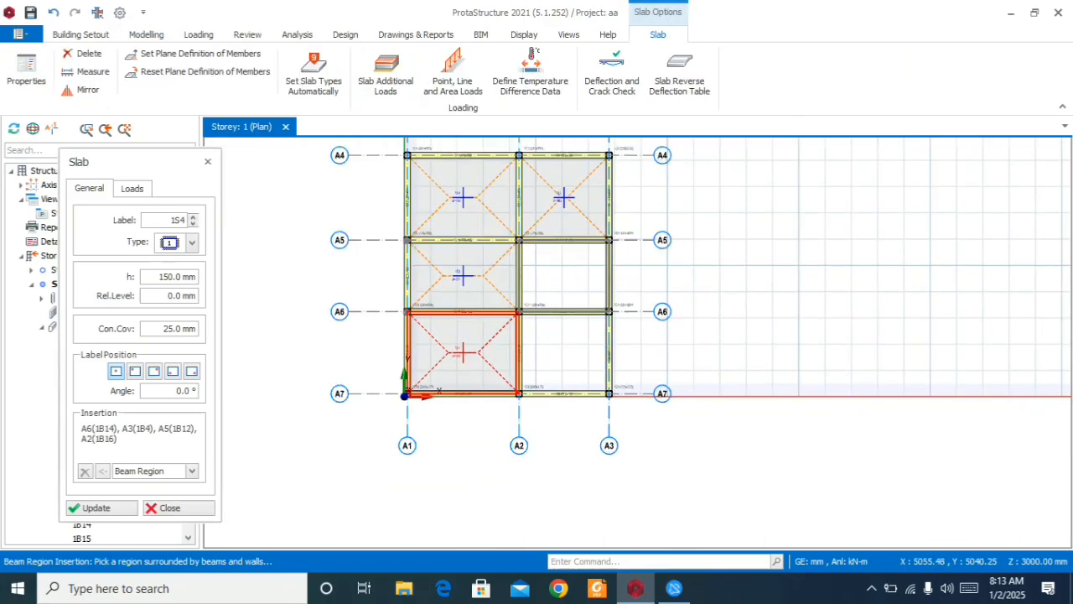
scroll(550, 370, "up", 2)
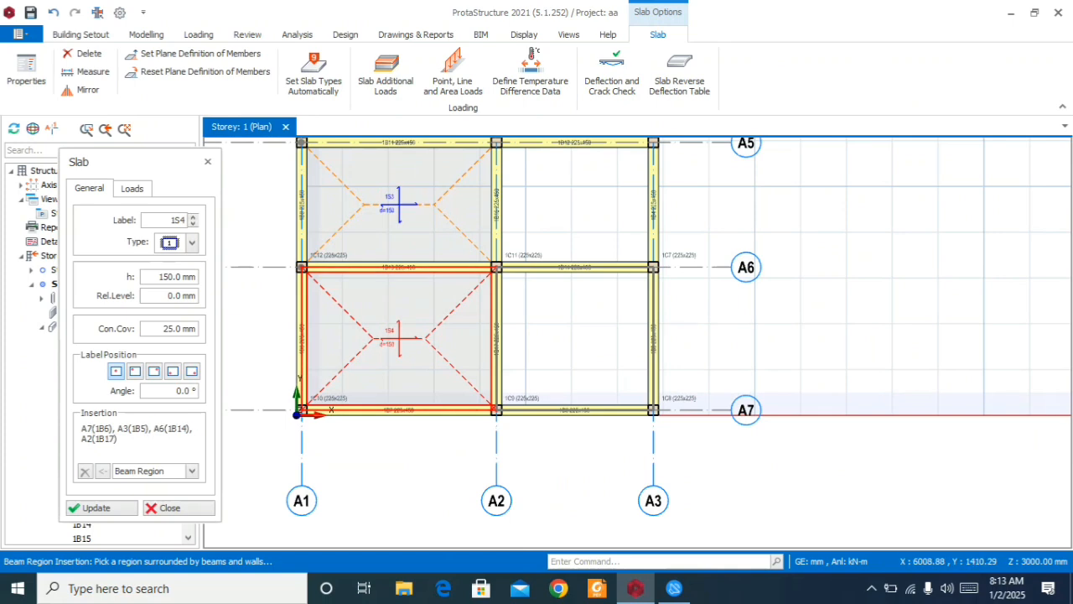
left_click(543, 342)
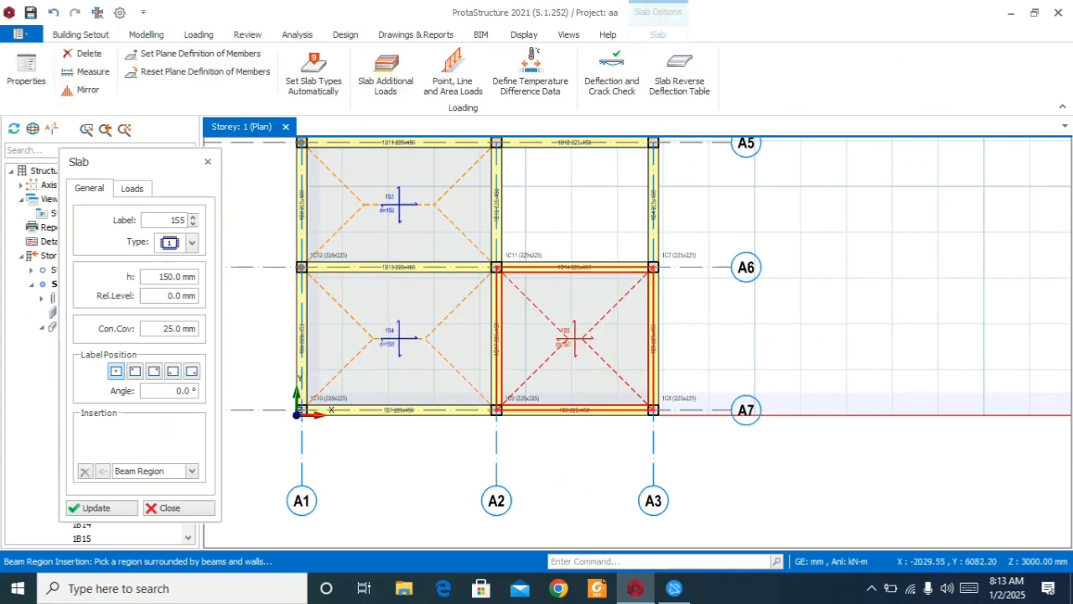
scroll(543, 319, "down", 2)
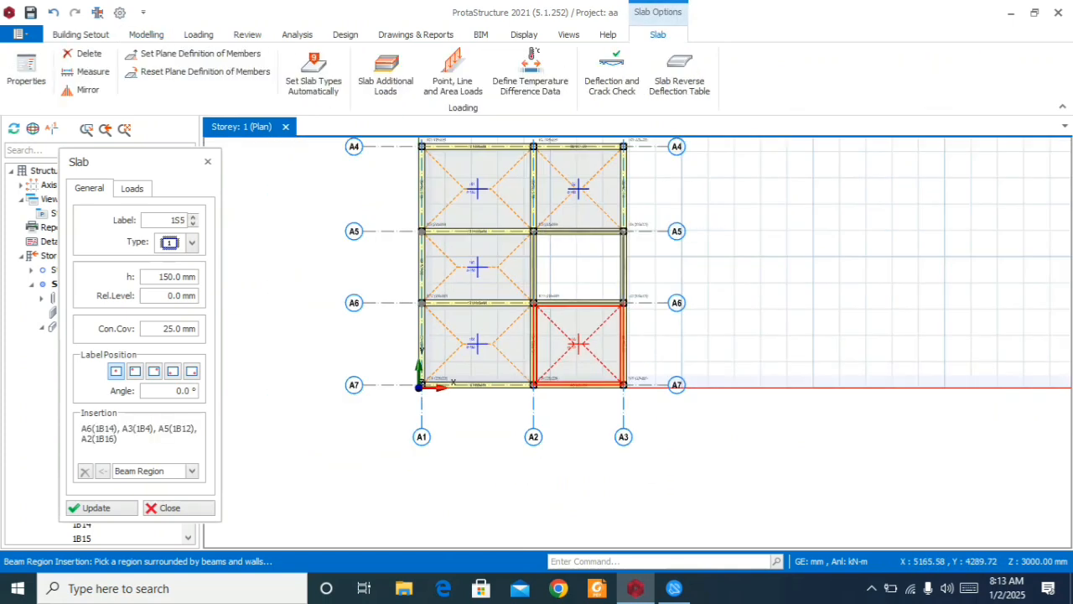
scroll(554, 274, "up", 3)
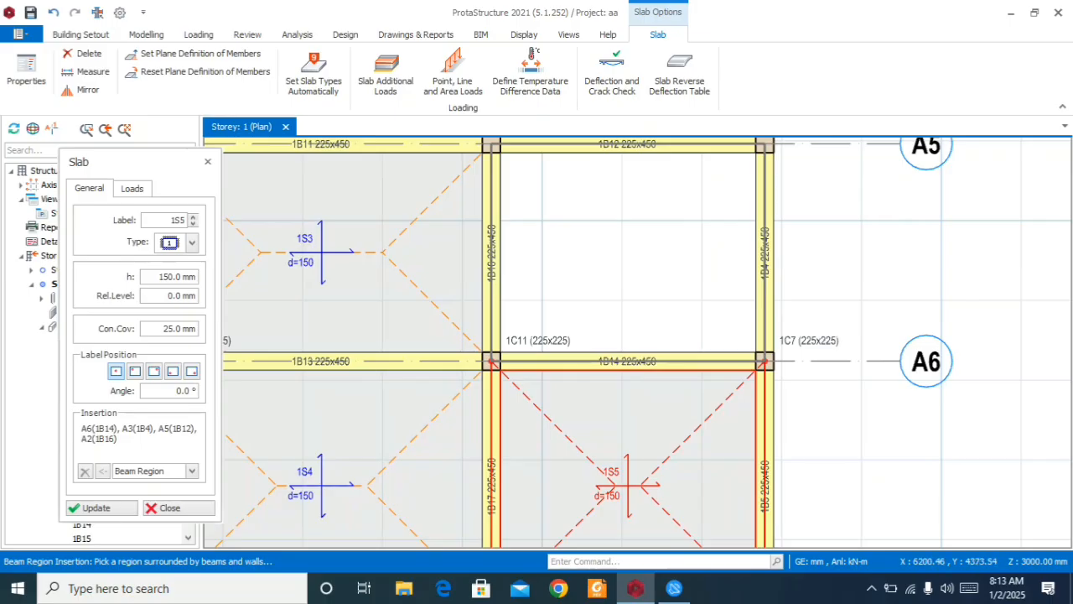
scroll(638, 271, "down", 1)
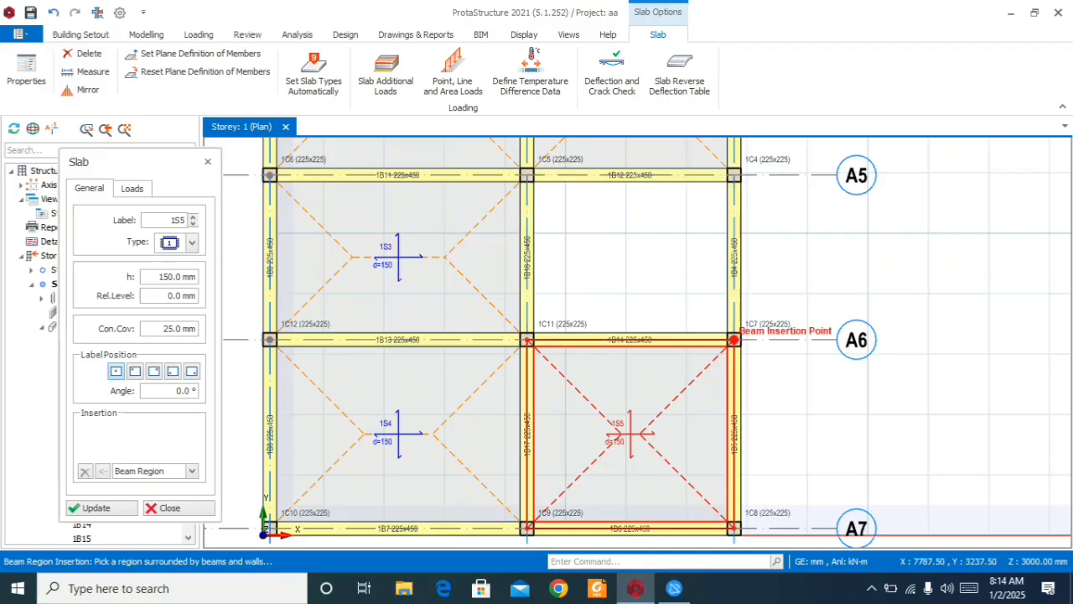
scroll(637, 338, "down", 1)
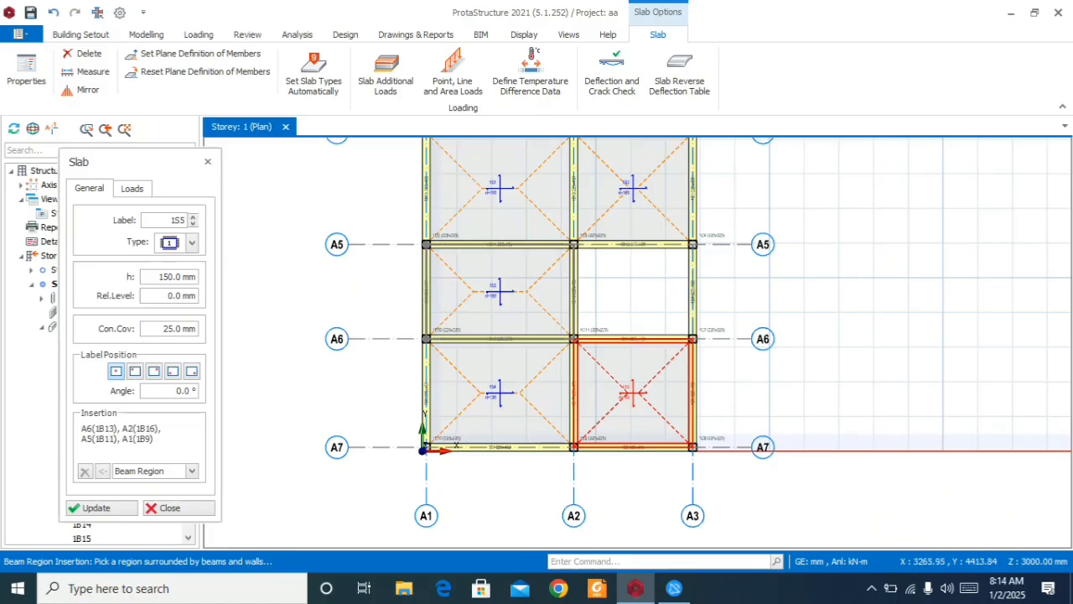
left_click(208, 161)
key("Escape")
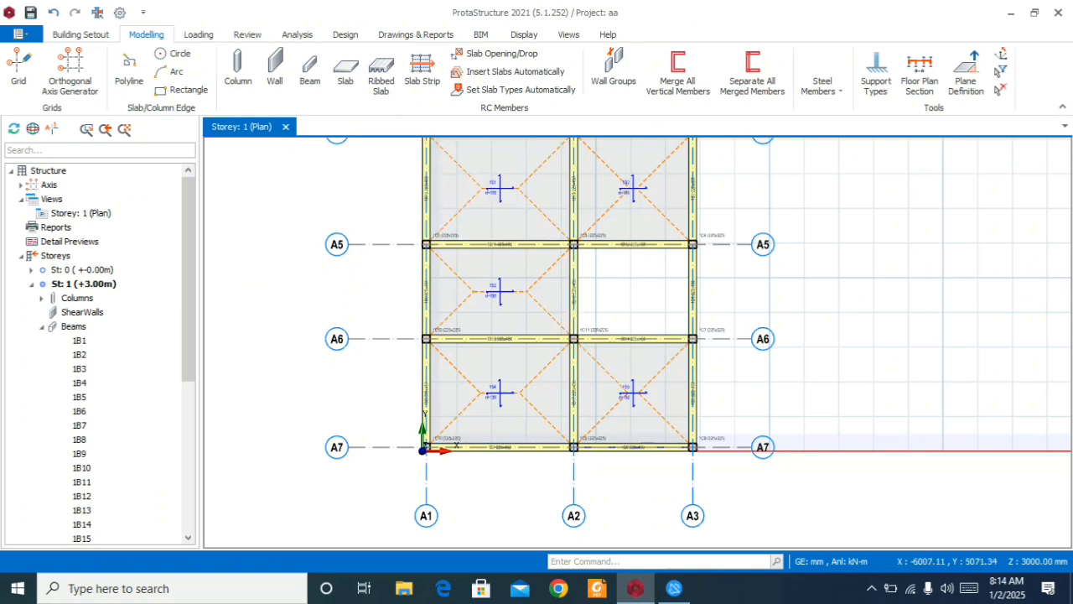
- Open a 3D physical model view of storey 1
left_click(52, 199)
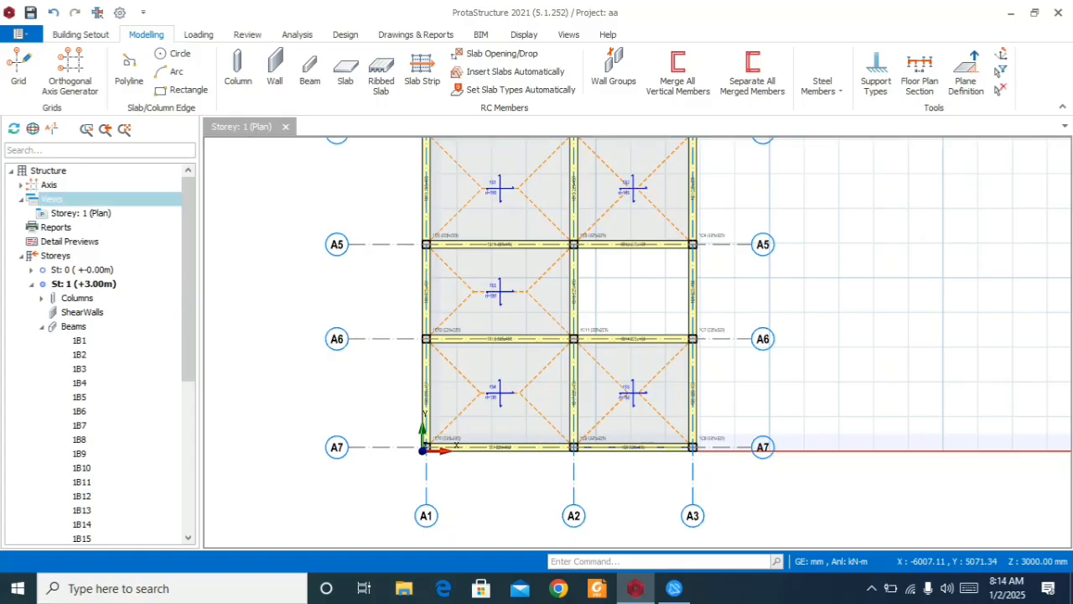
right_click(46, 199)
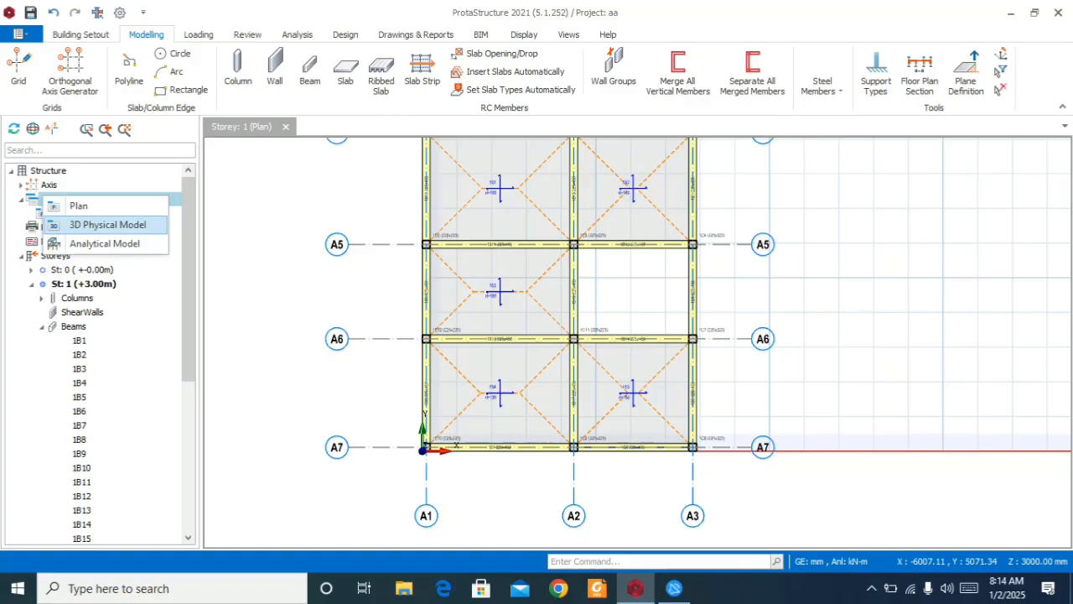
left_click(107, 224)
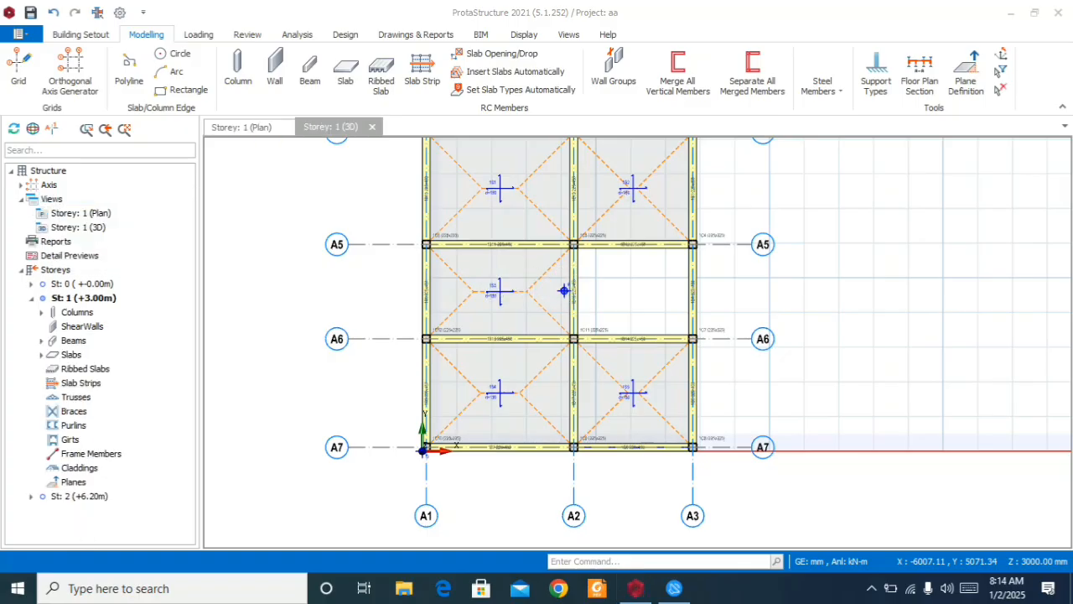
- Examine the storey 1 columns, beams, slabs and the open bay in 3D from several sides
scroll(361, 318, "down", 4)
middle_click_drag(637, 303, 503, 301)
scroll(503, 299, "up", 5)
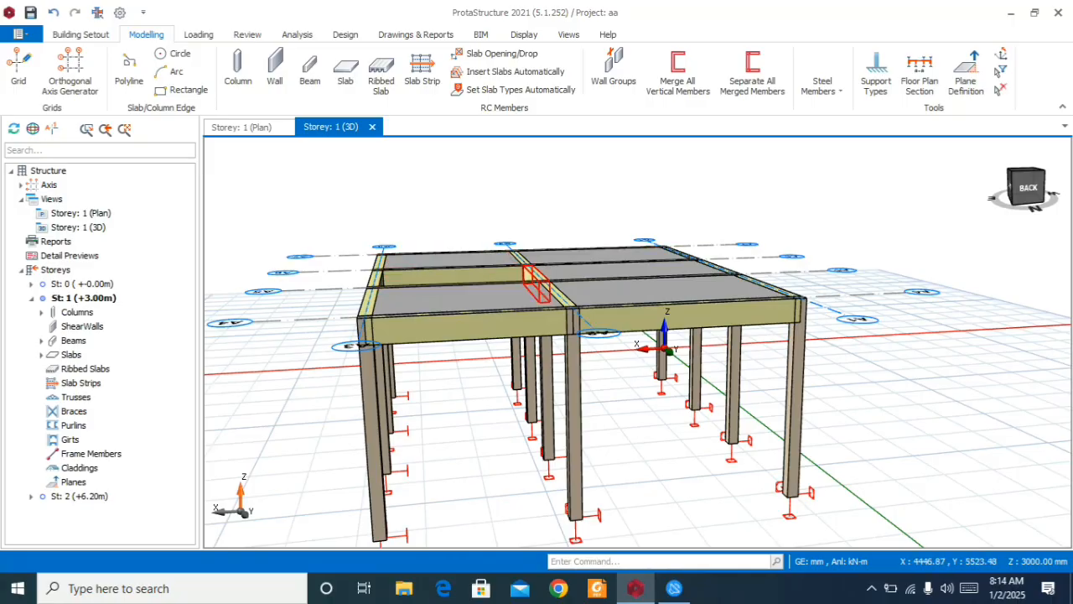
scroll(480, 269, "down", 5)
scroll(436, 272, "up", 5)
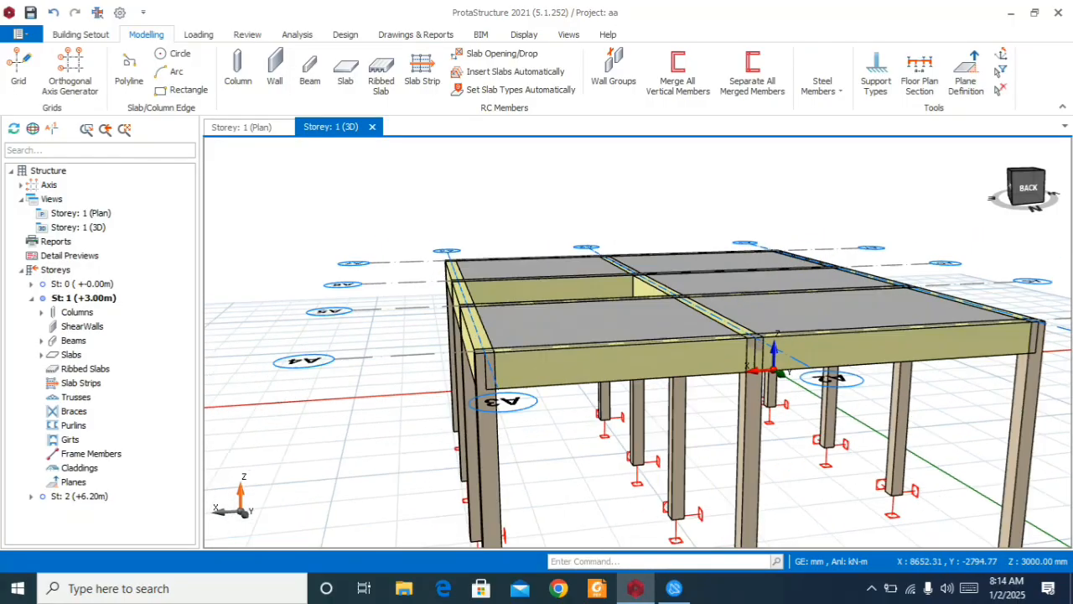
middle_click_drag(638, 342, 722, 327)
scroll(519, 256, "down", 6)
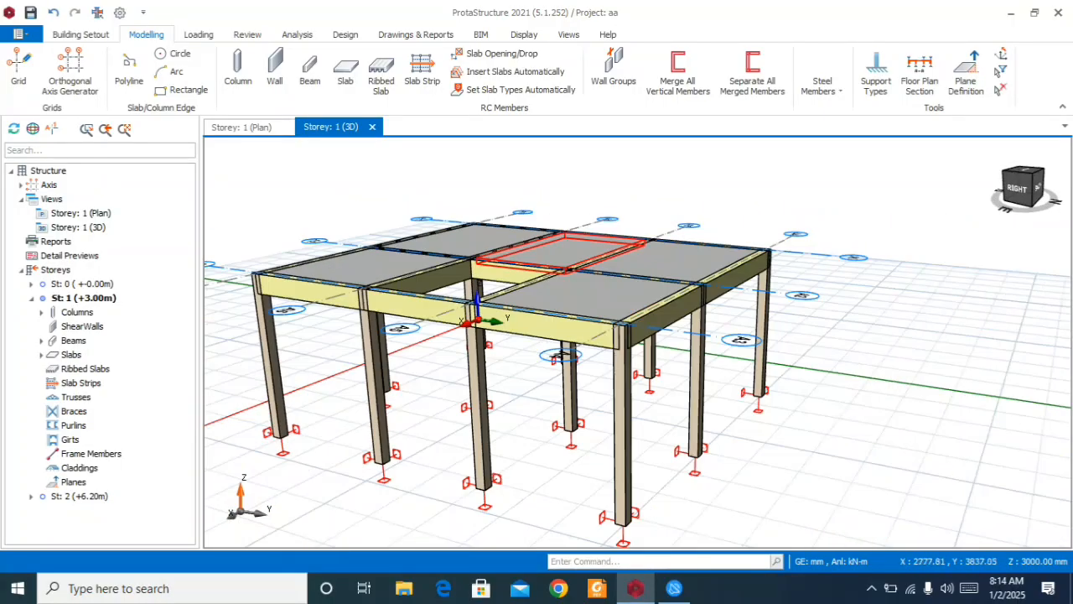
scroll(394, 267, "up", 3)
scroll(393, 268, "up", 2)
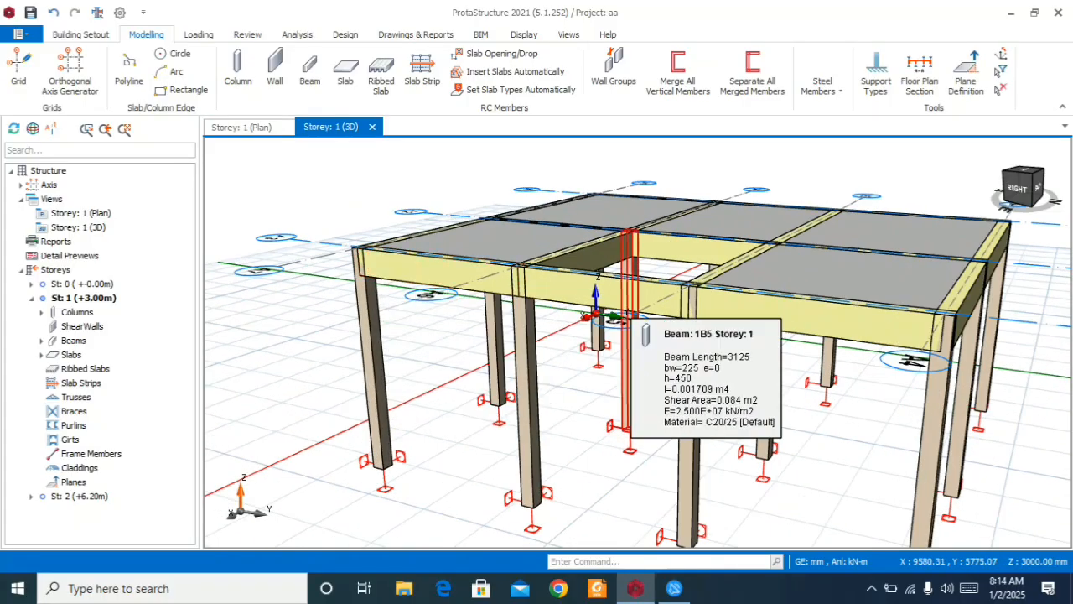
scroll(538, 247, "down", 1)
scroll(545, 245, "down", 3)
middle_click_drag(766, 320, 787, 335)
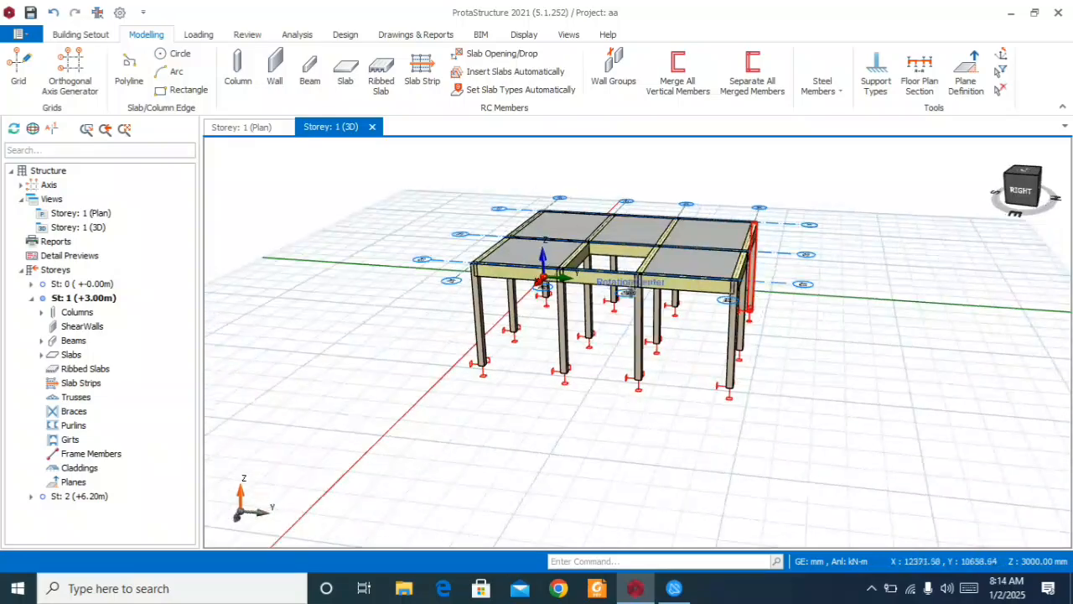
scroll(519, 247, "up", 4)
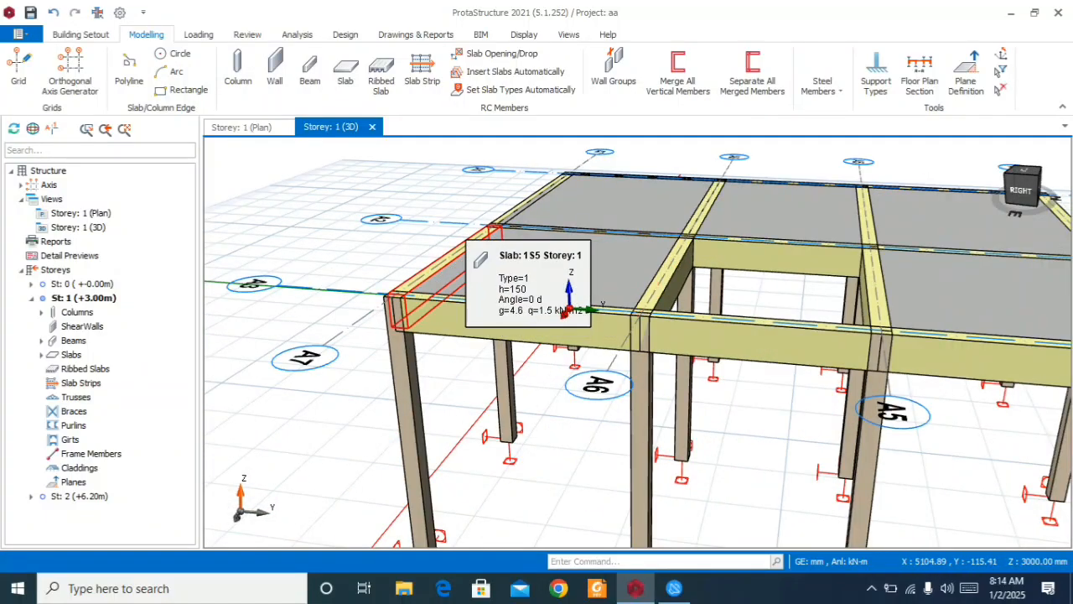
scroll(587, 308, "down", 3)
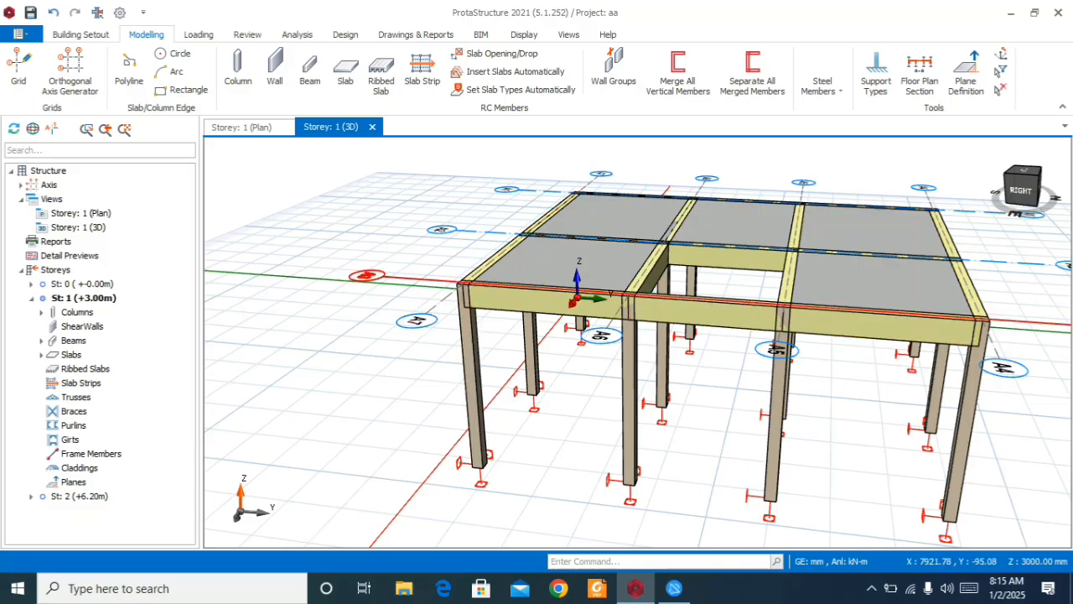
- Return to the storey 1 plan, select the whole framed area and delete the wall loads of the selected members
left_click(241, 127)
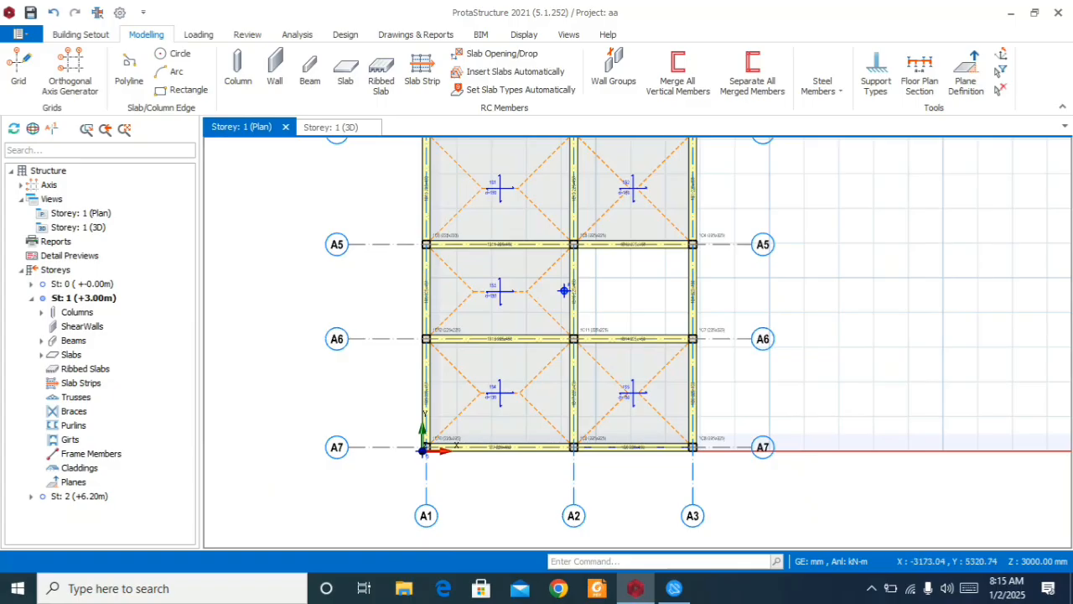
scroll(330, 297, "down", 3)
scroll(367, 247, "up", 2)
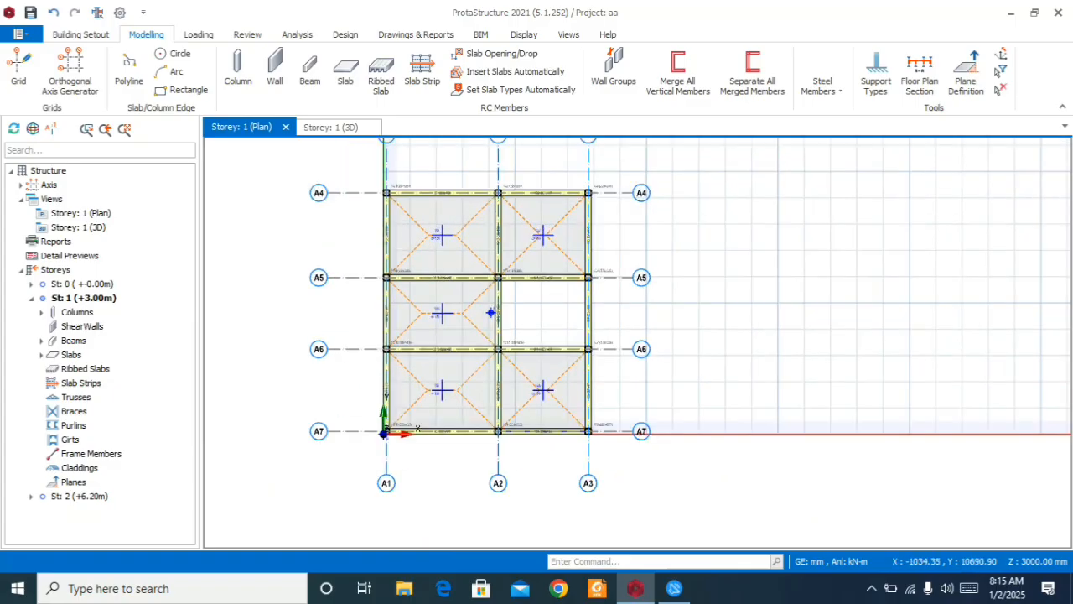
left_click_drag(354, 154, 599, 450)
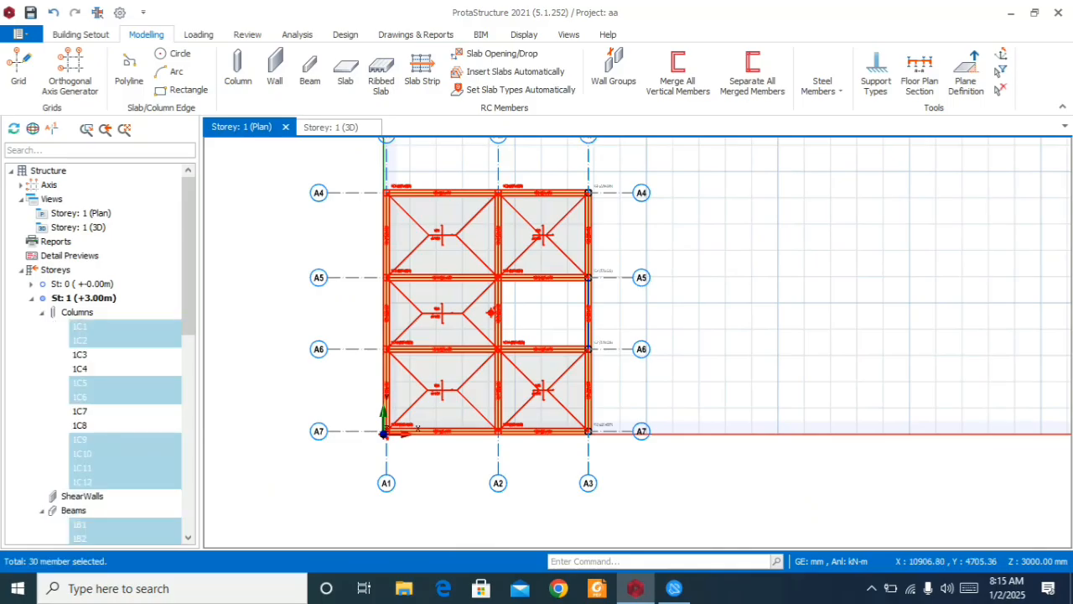
right_click(690, 256)
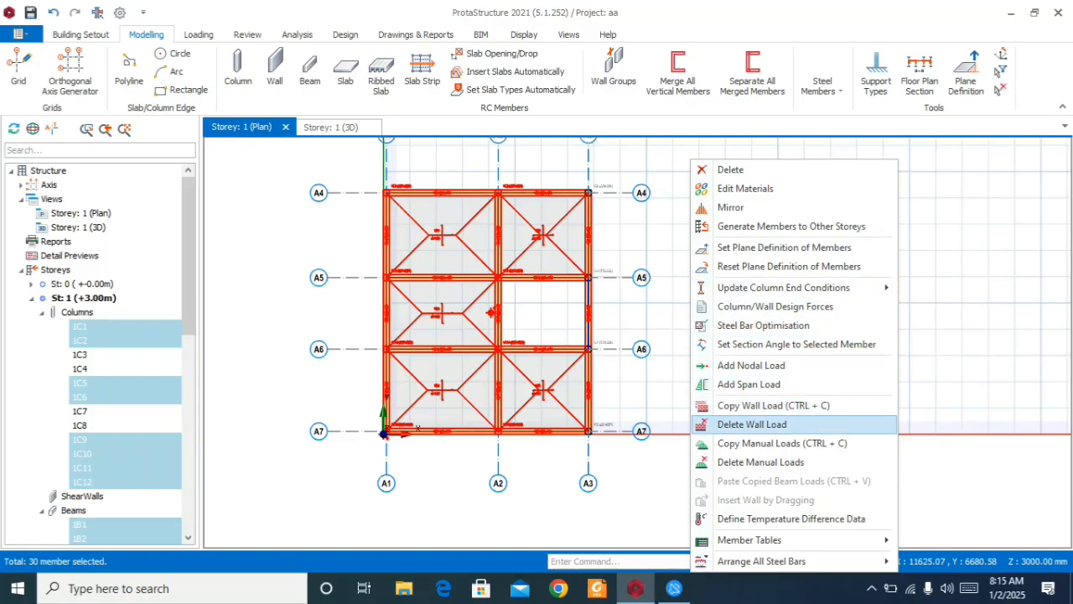
left_click(752, 424)
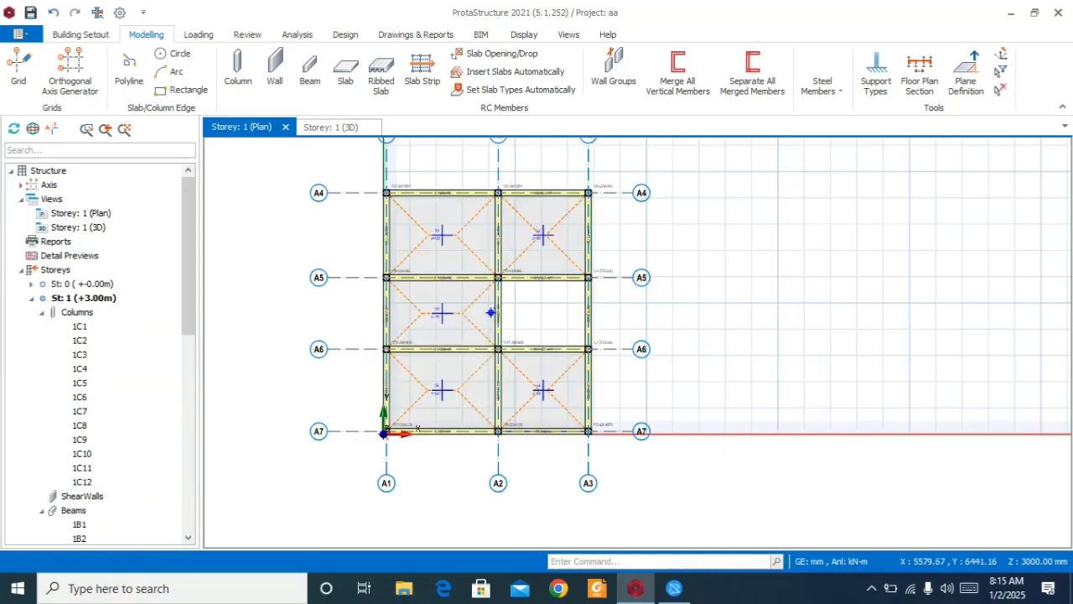
- Edit the wall load of the beam on axis A4 between A1 and A2, setting unit weight 3.472 kN/m2 and wall height 3.2 m
scroll(433, 182, "up", 3)
left_click(434, 197)
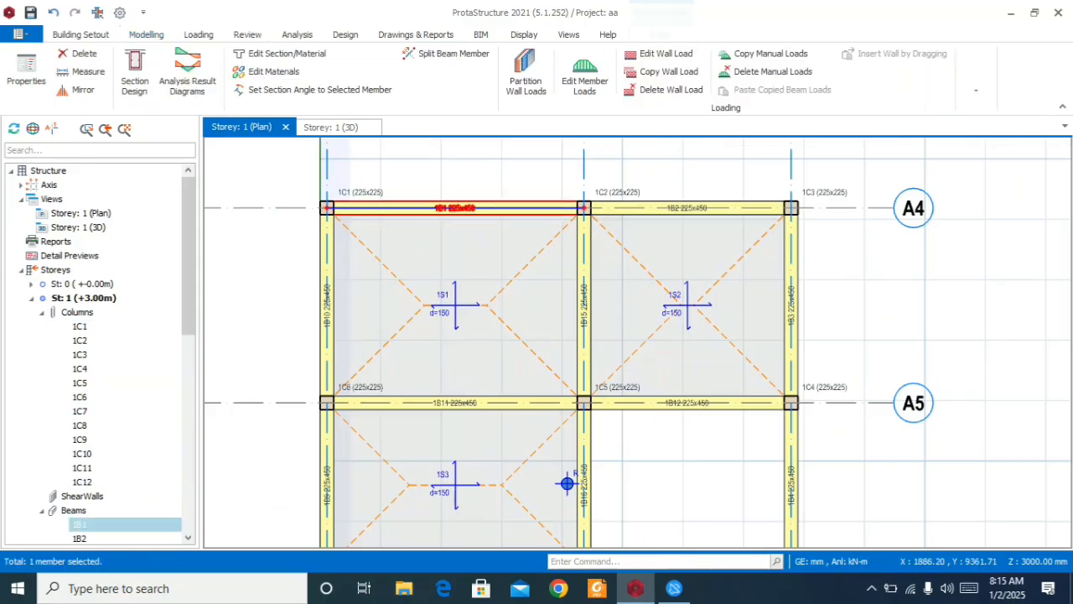
right_click(460, 182)
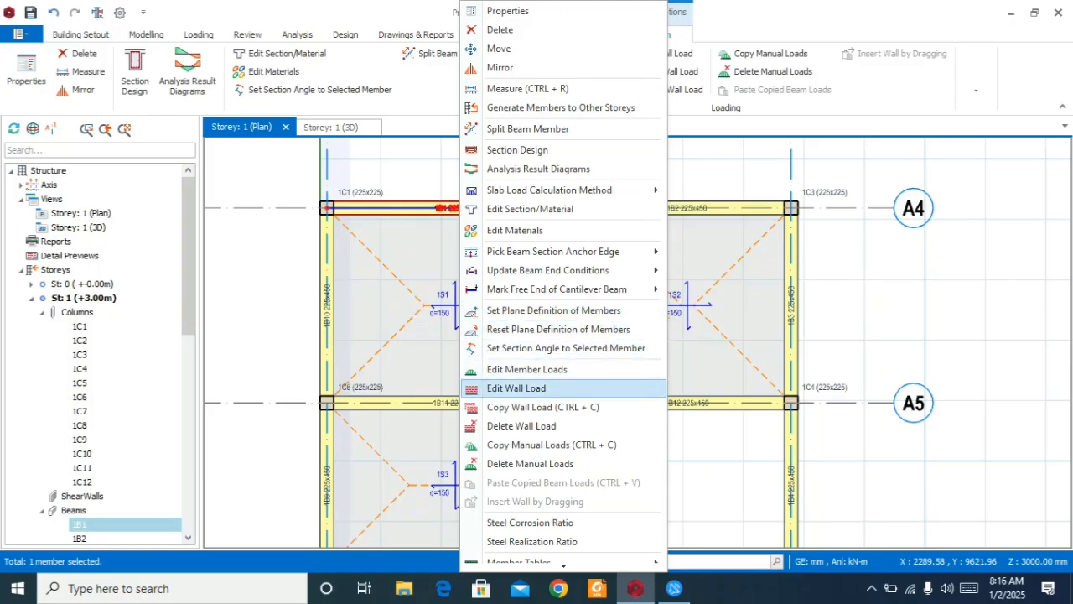
scroll(563, 444, "down", 1)
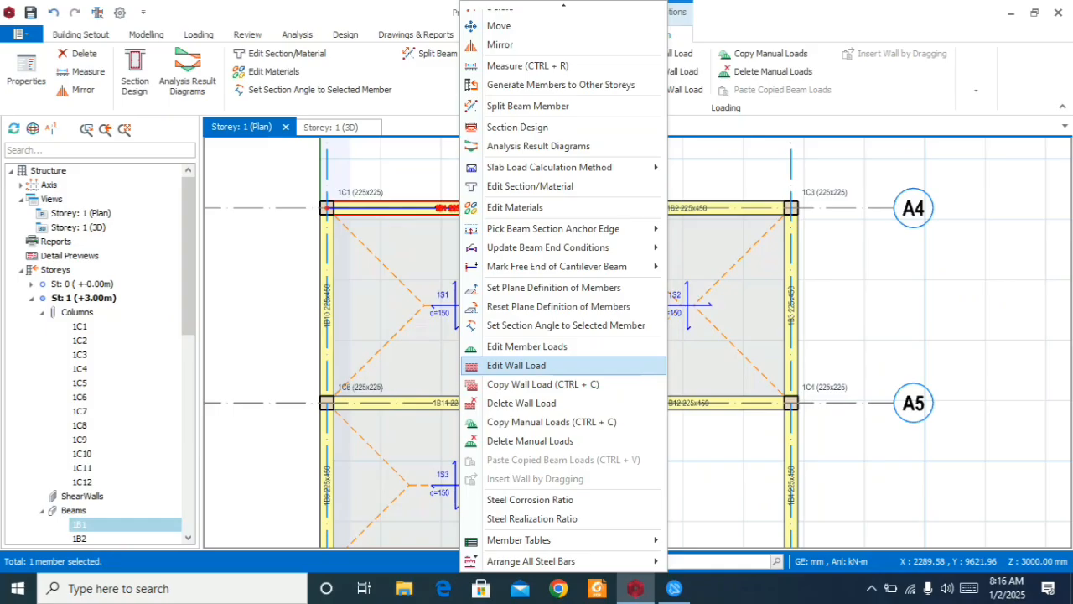
left_click(516, 365)
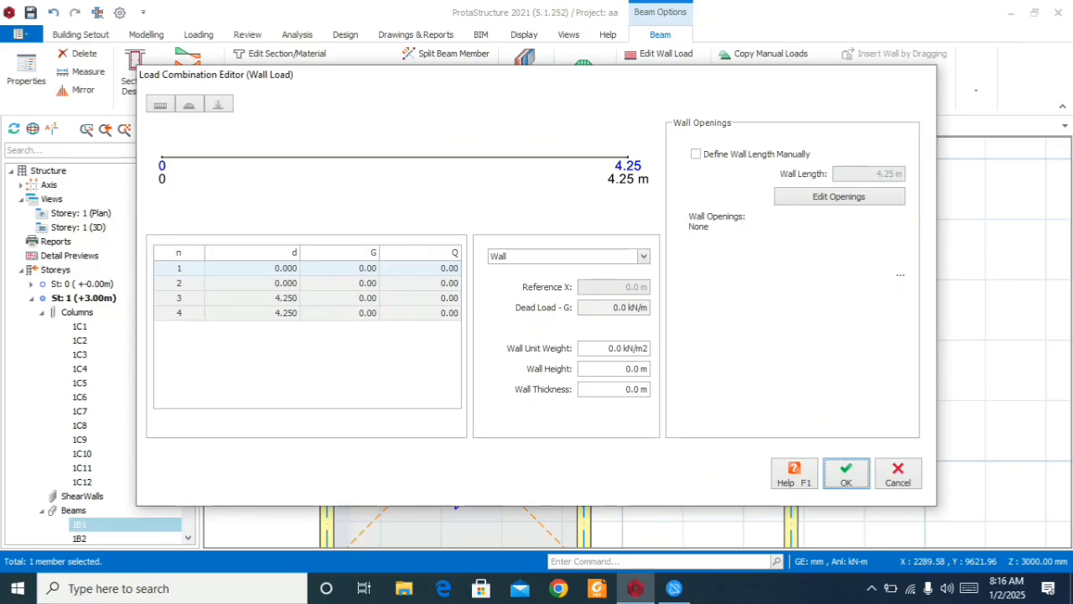
left_click_drag(644, 348, 607, 348)
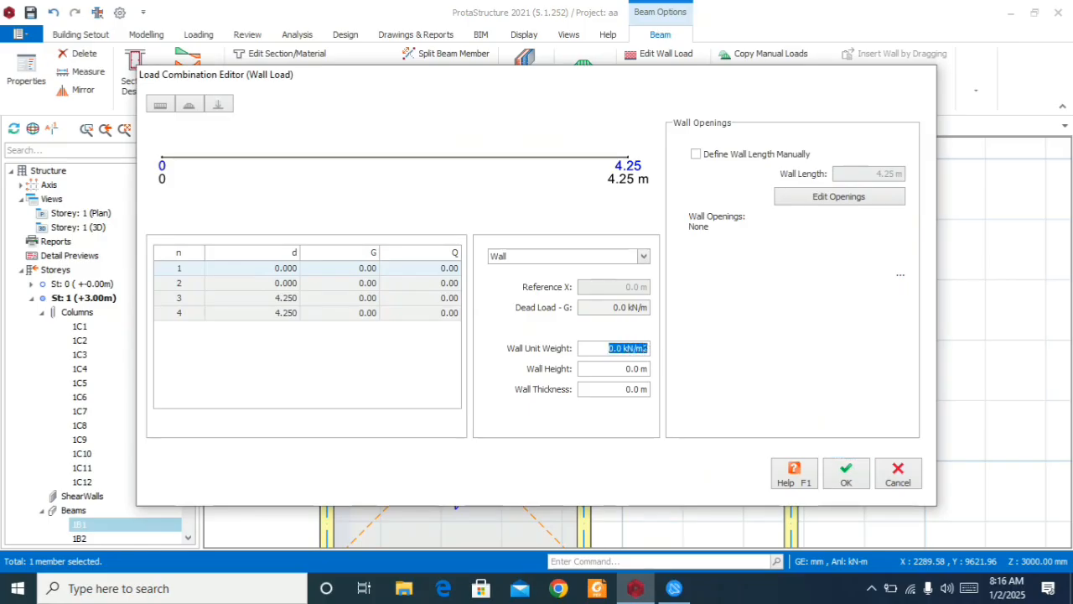
type("3.472")
key("Tab")
type("3")
key("Tab")
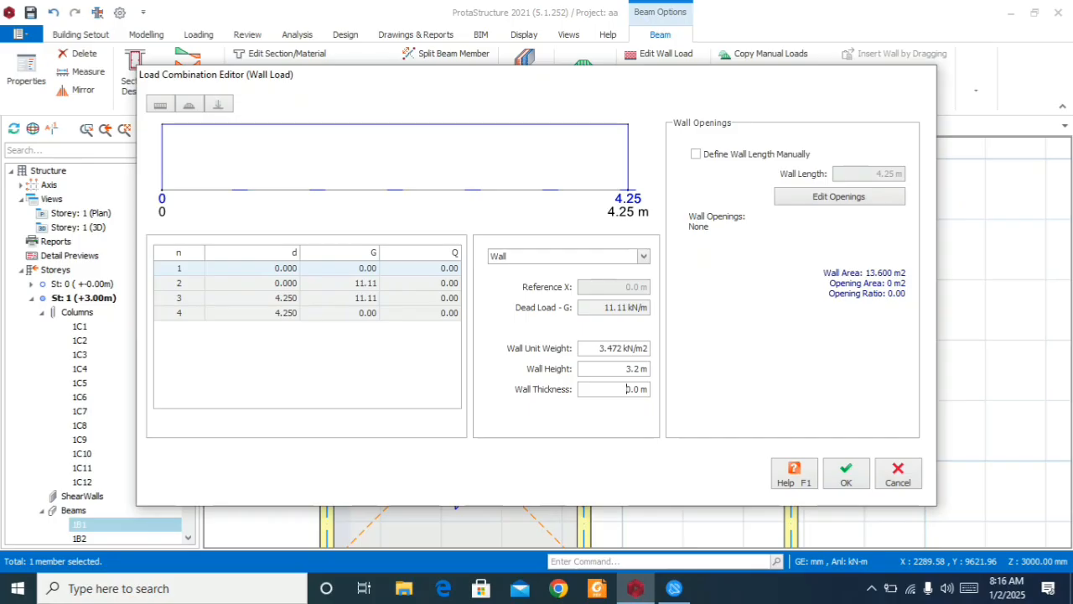
- Enter 225 as the wall thickness and apply the wall load to the beam
key("ctrl+a")
left_click(635, 389)
type("225")
key("Return")
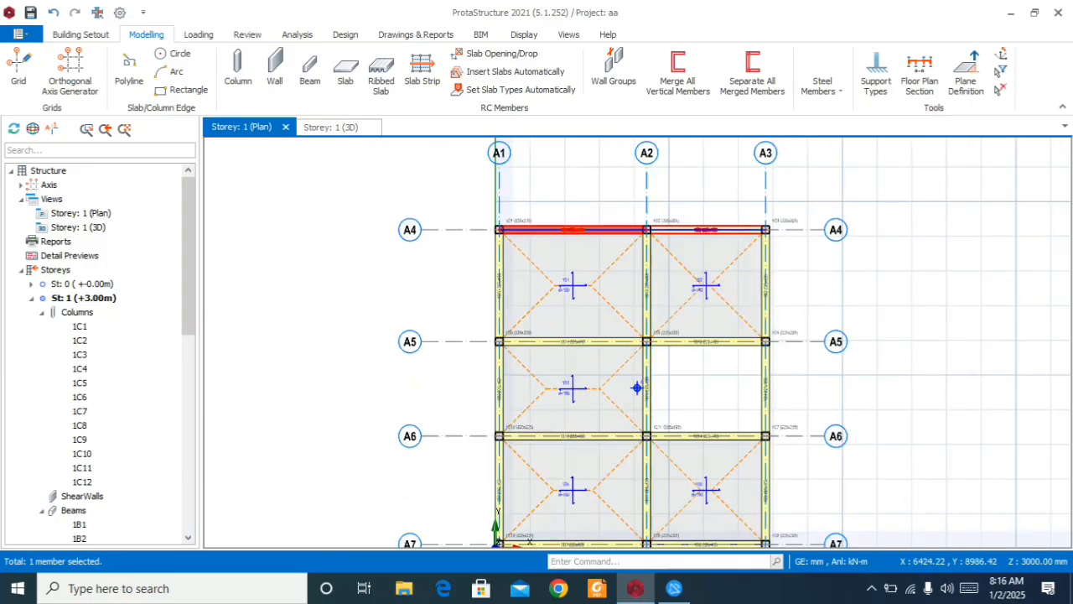
- Copy the wall load from beam 1B1
scroll(582, 224, "up", 3)
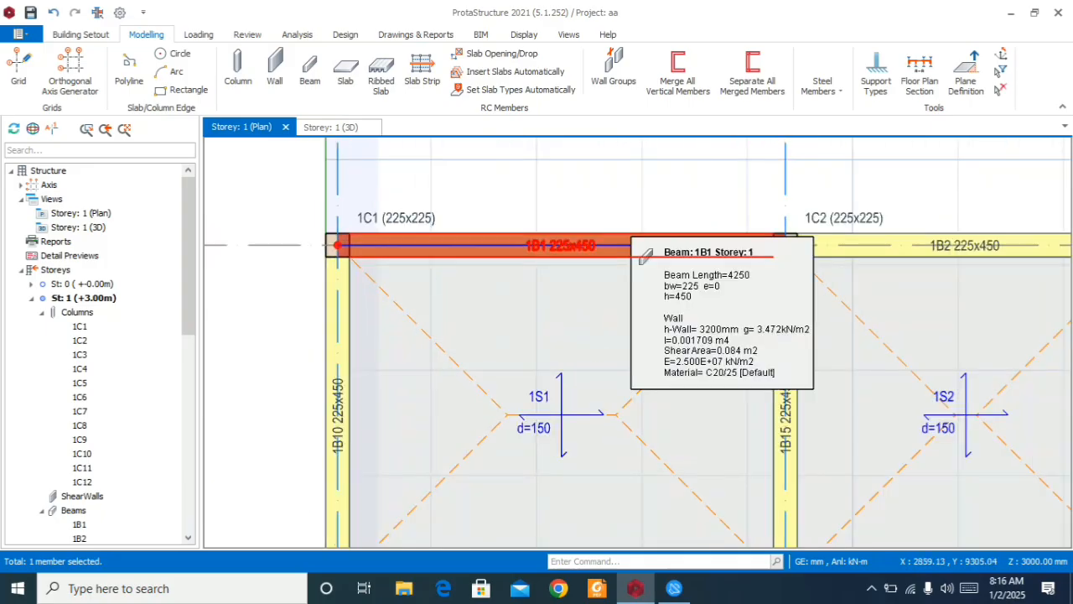
right_click(646, 256)
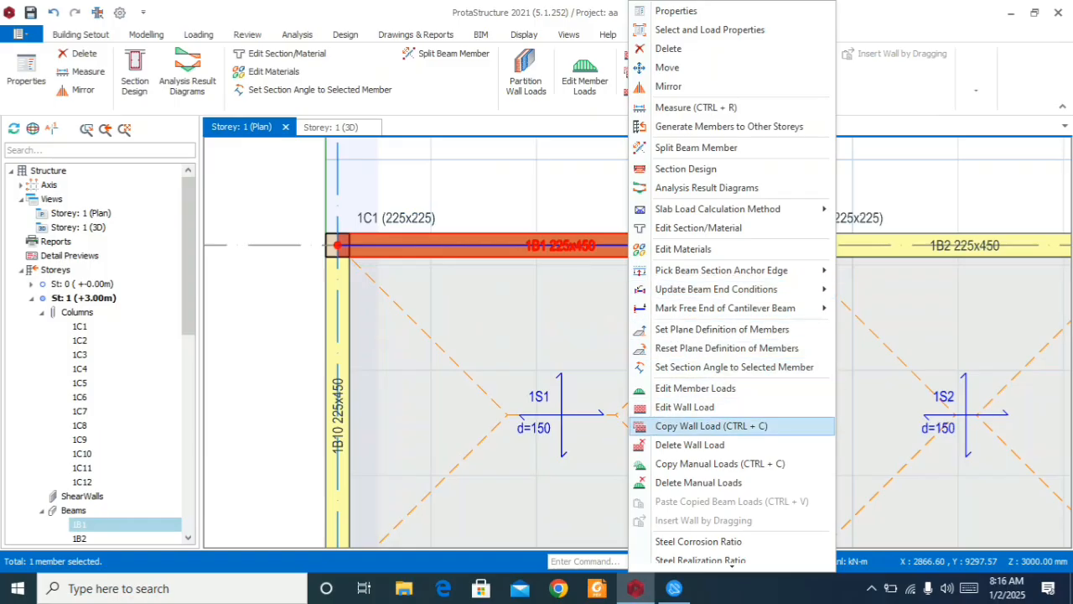
left_click(712, 426)
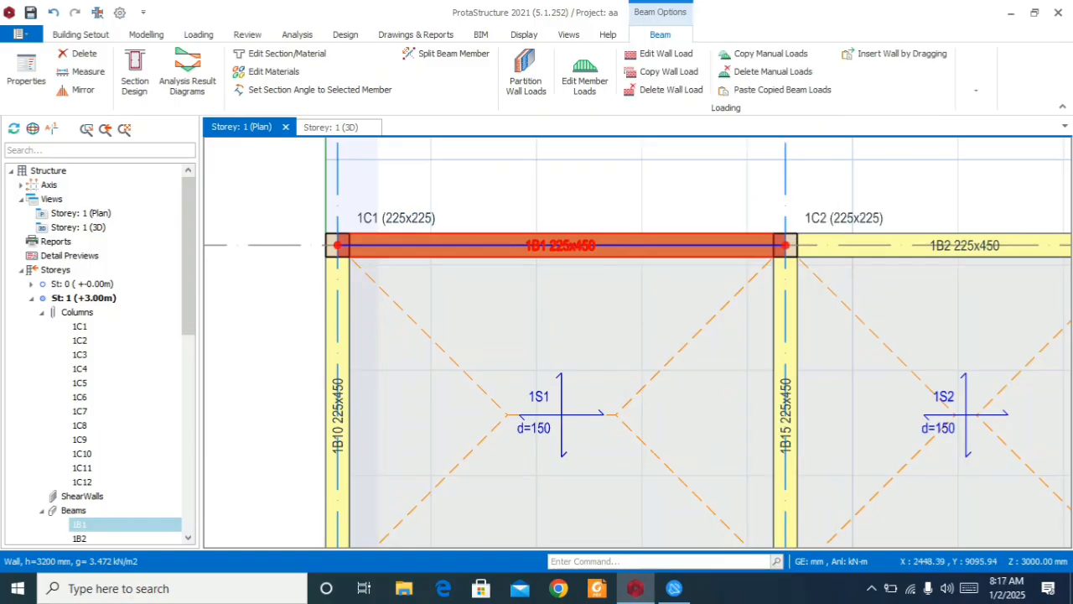
- Select the whole storey 1 framing, paste the copied wall load onto its beams and clear the selection
left_click_drag(501, 225, 697, 442)
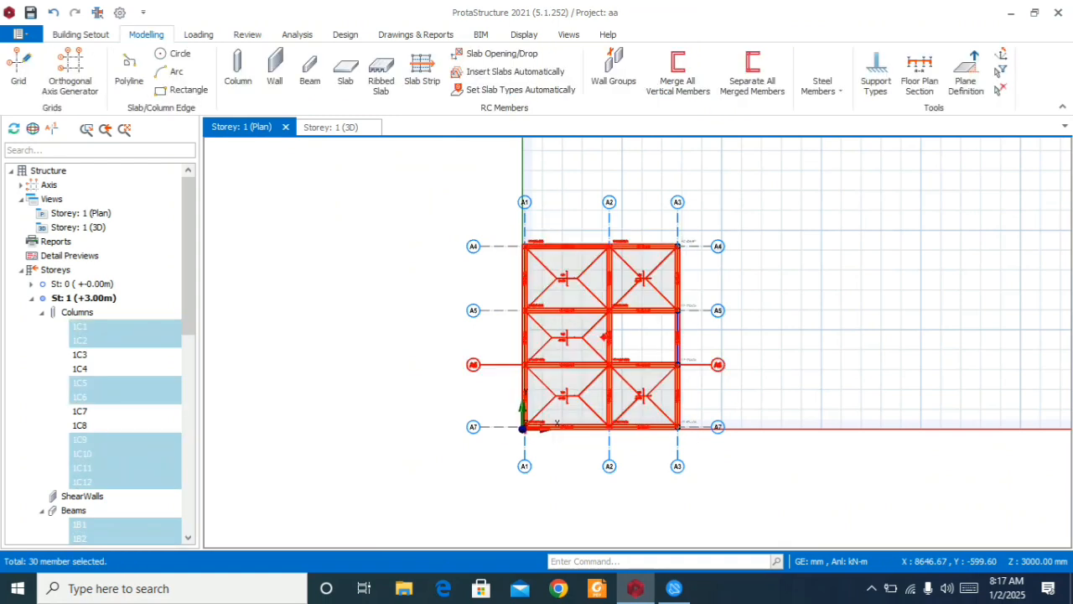
scroll(697, 334, "up", 2)
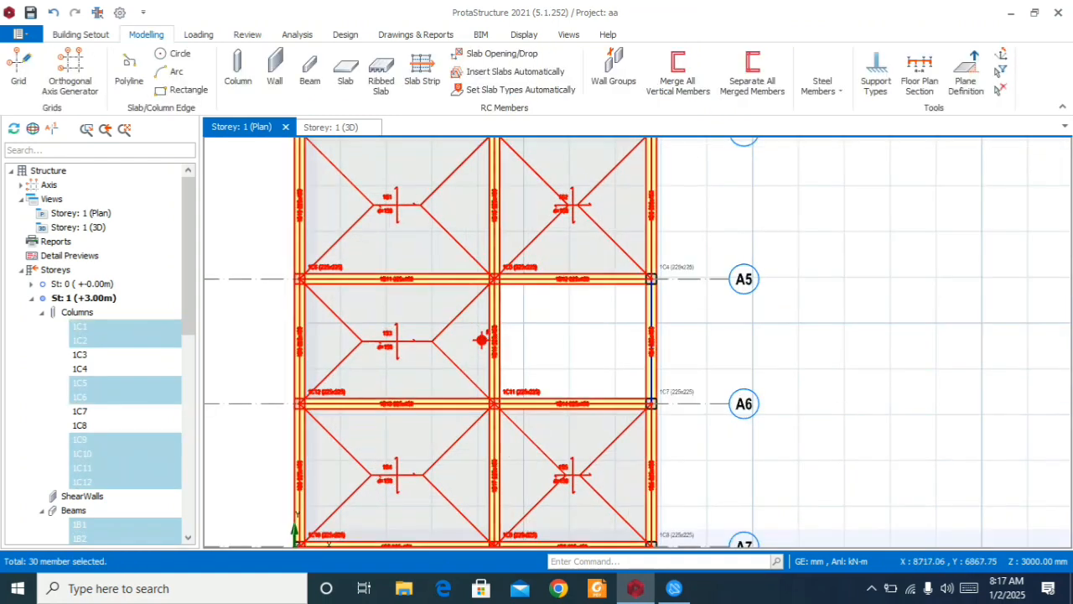
right_click(694, 336)
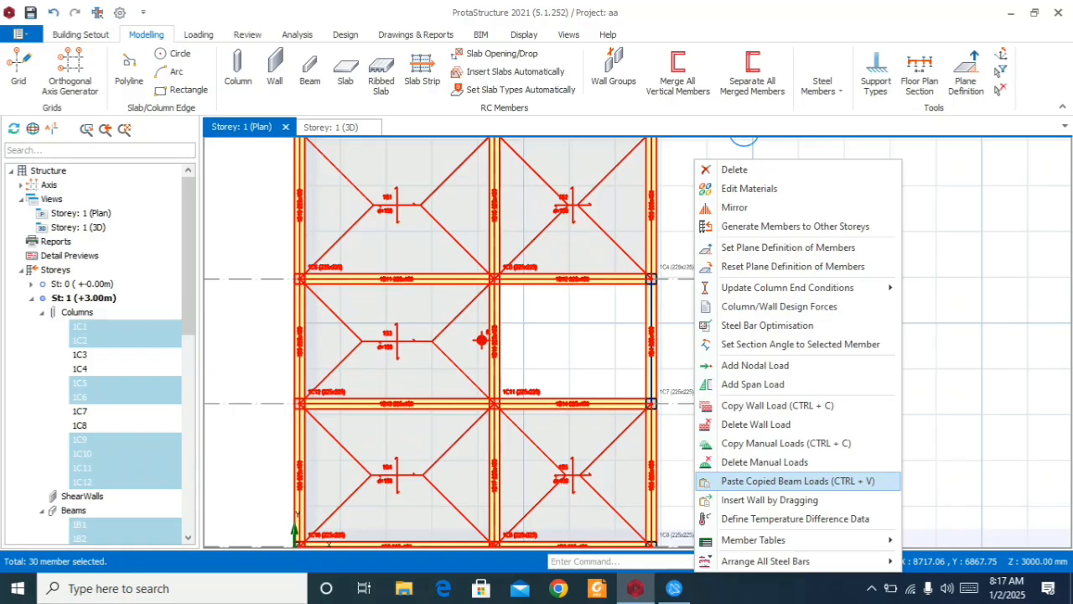
left_click(797, 481)
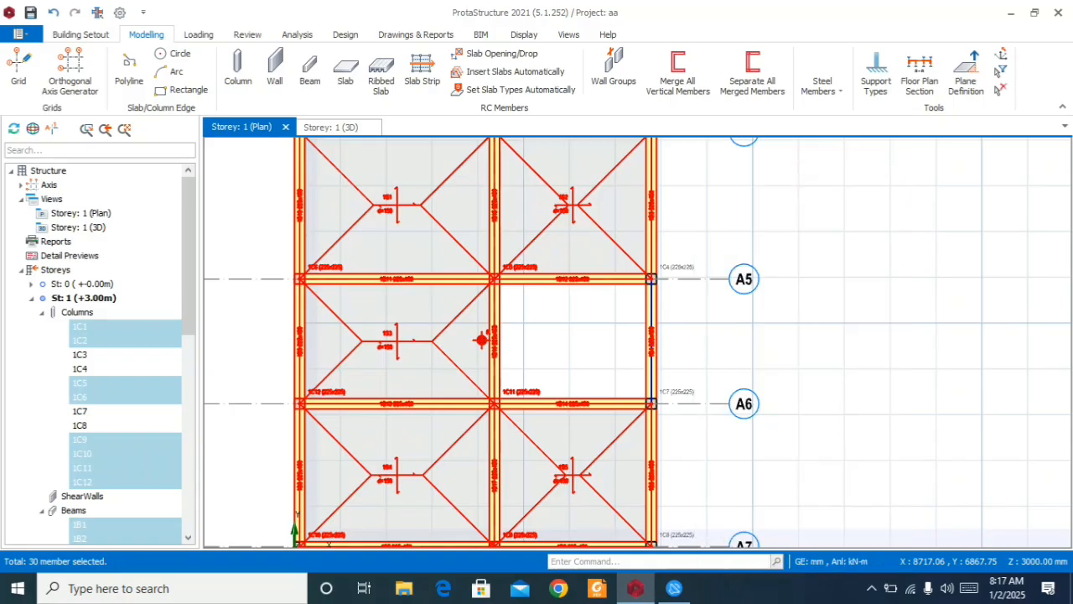
left_click(591, 345)
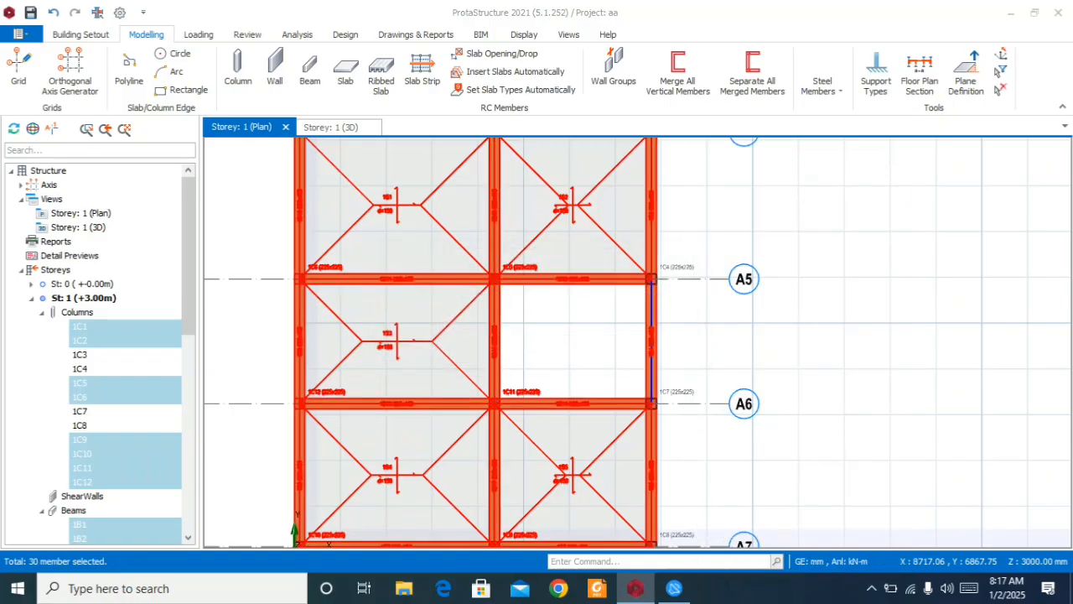
scroll(630, 303, "down", 6)
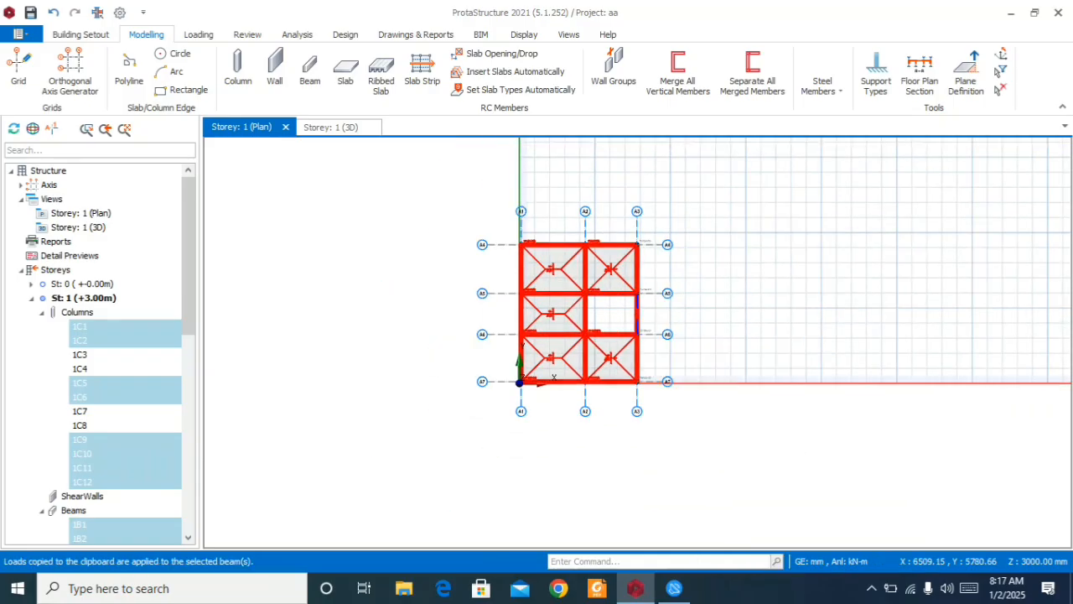
scroll(633, 294, "up", 3)
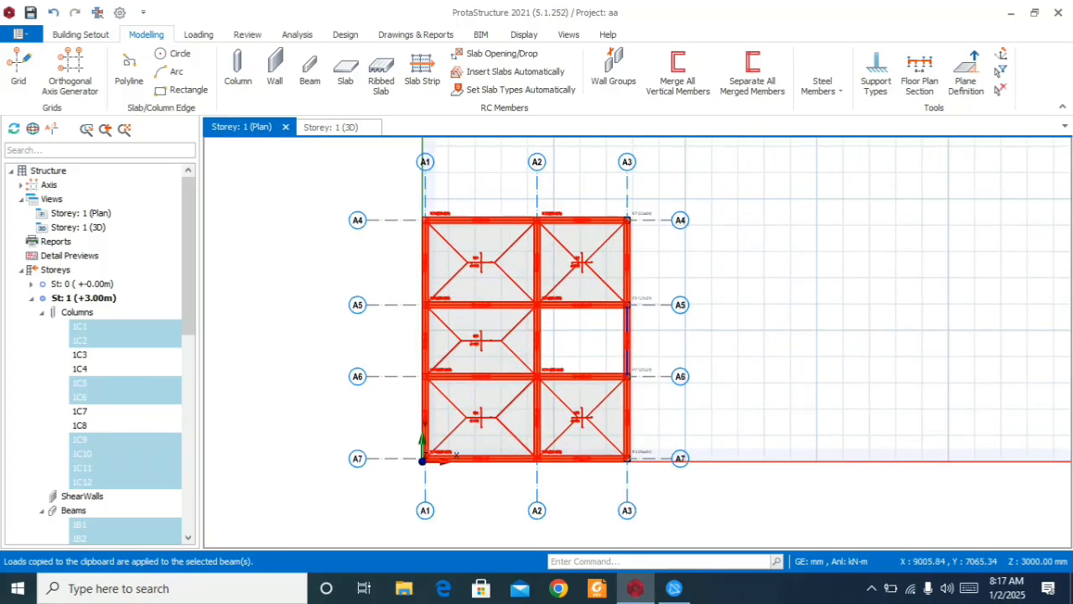
key("Escape")
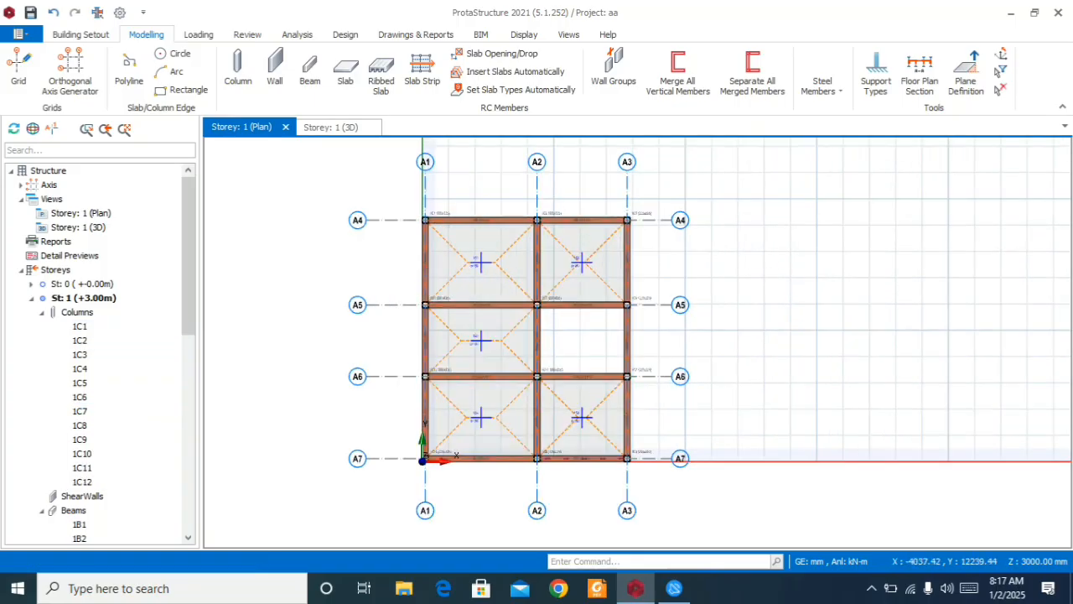
- Examine the wall loads on the storey 1 beams in the 3D view
left_click(332, 128)
scroll(410, 300, "down", 3)
mouse_move(574, 271)
middle_mouse_down()
mouse_move(402, 243)
mouse_move(352, 254)
mouse_move(574, 272)
middle_mouse_up()
middle_click_drag(776, 323, 677, 311)
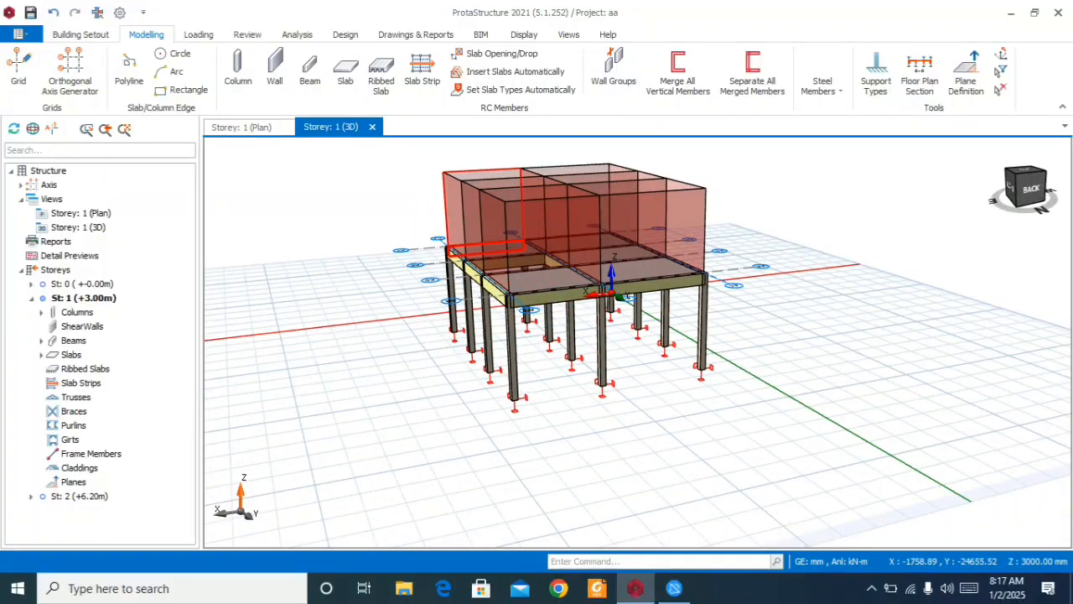
scroll(503, 277, "up", 4)
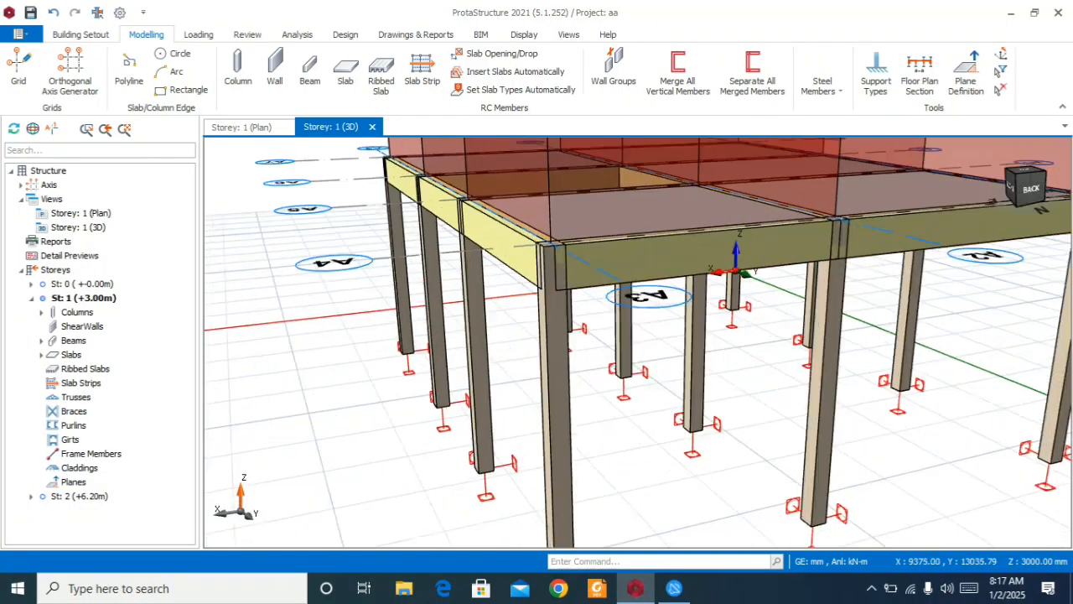
scroll(554, 377, "down", 4)
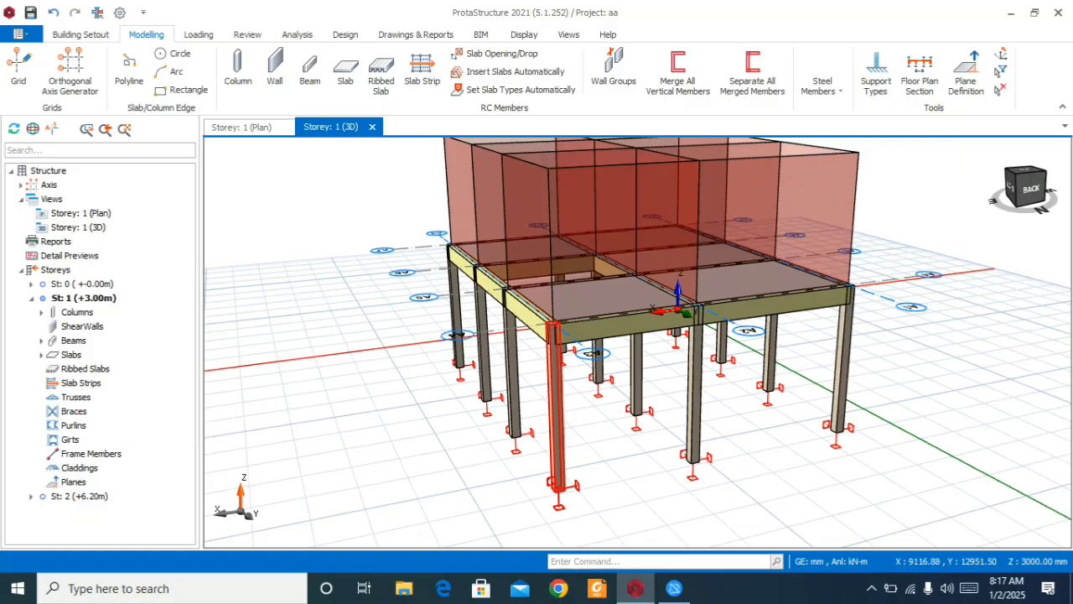
scroll(592, 387, "down", 1)
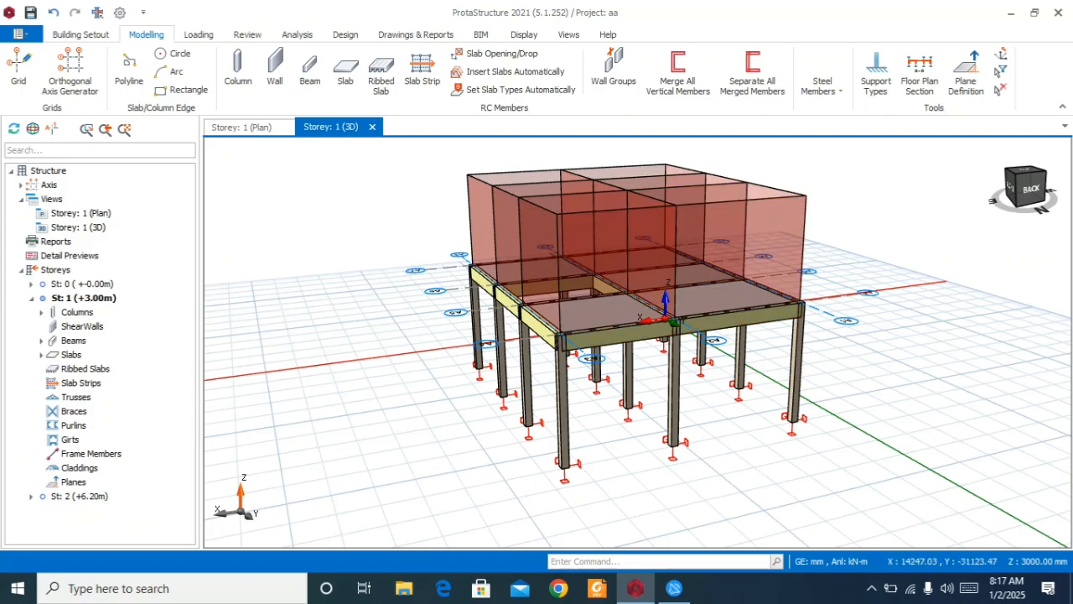
- Set up storey generation from Storey 1, excluding beams, slab loads, ribbed slabs, girts, slab openings, slab strips and model lines
left_click(55, 269)
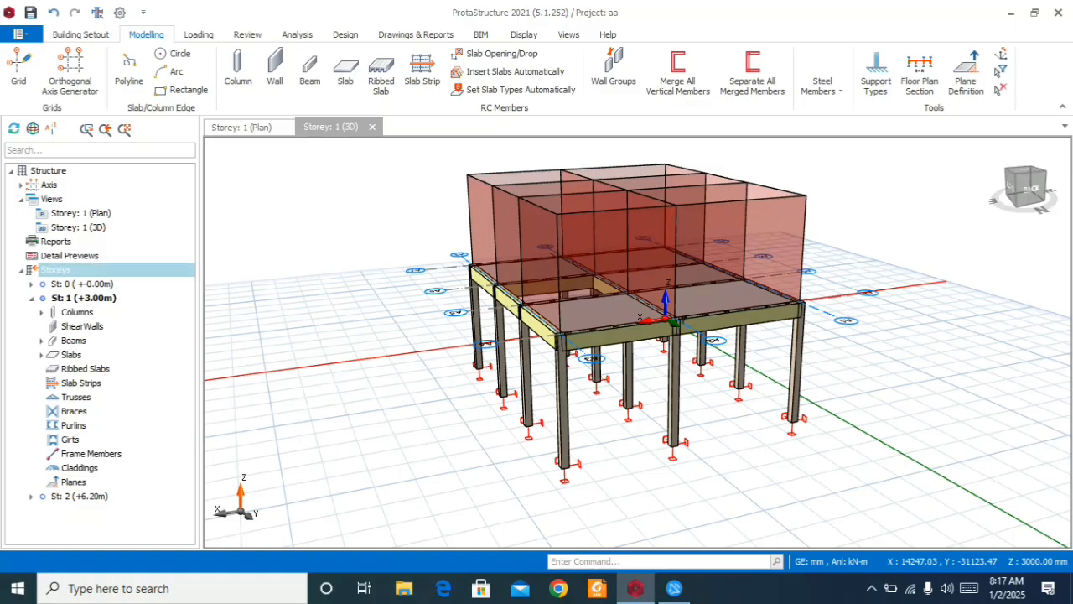
right_click(55, 270)
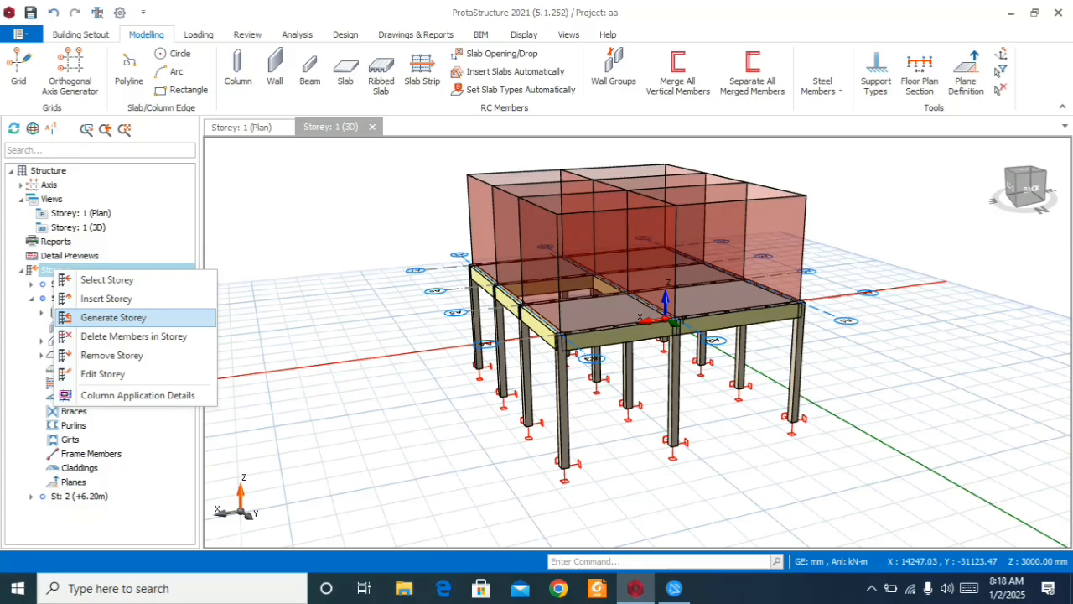
left_click(113, 317)
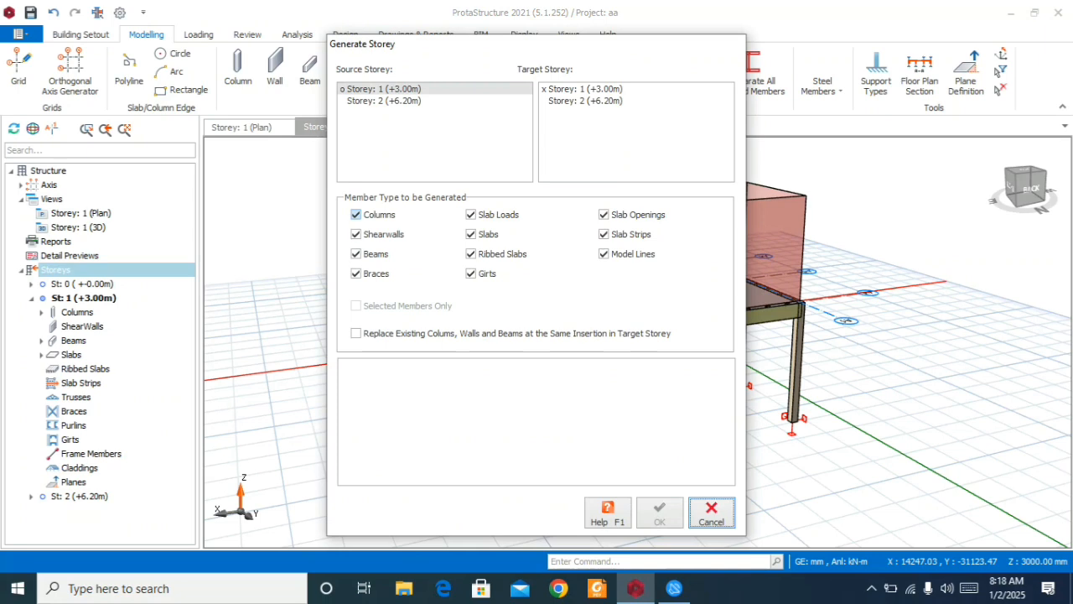
left_click(356, 235)
left_click(356, 235)
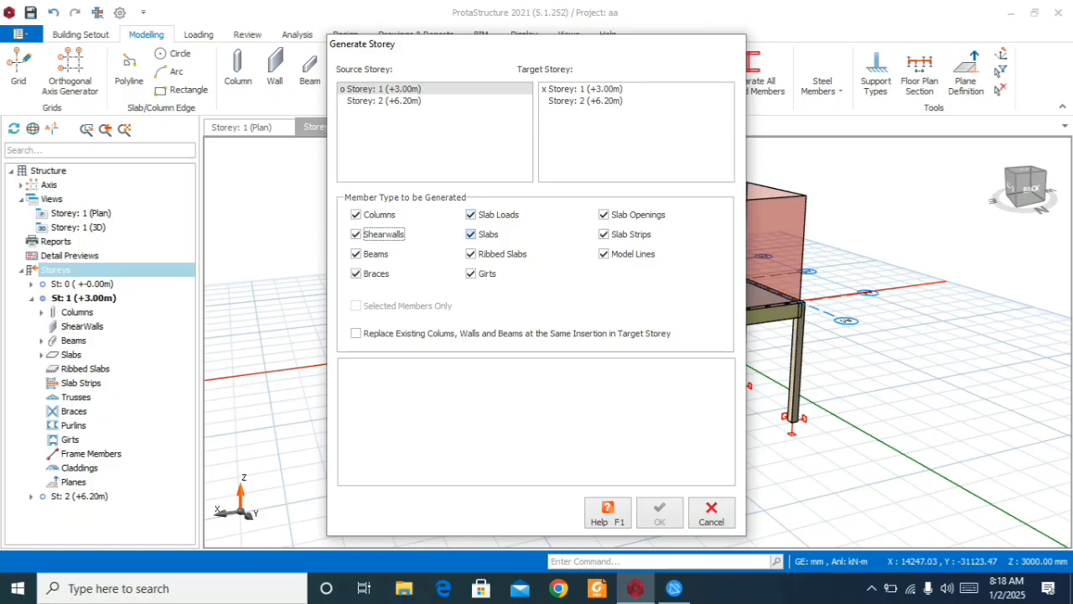
left_click(471, 215)
left_click(471, 254)
left_click(471, 274)
left_click(604, 253)
left_click(604, 234)
left_click(603, 215)
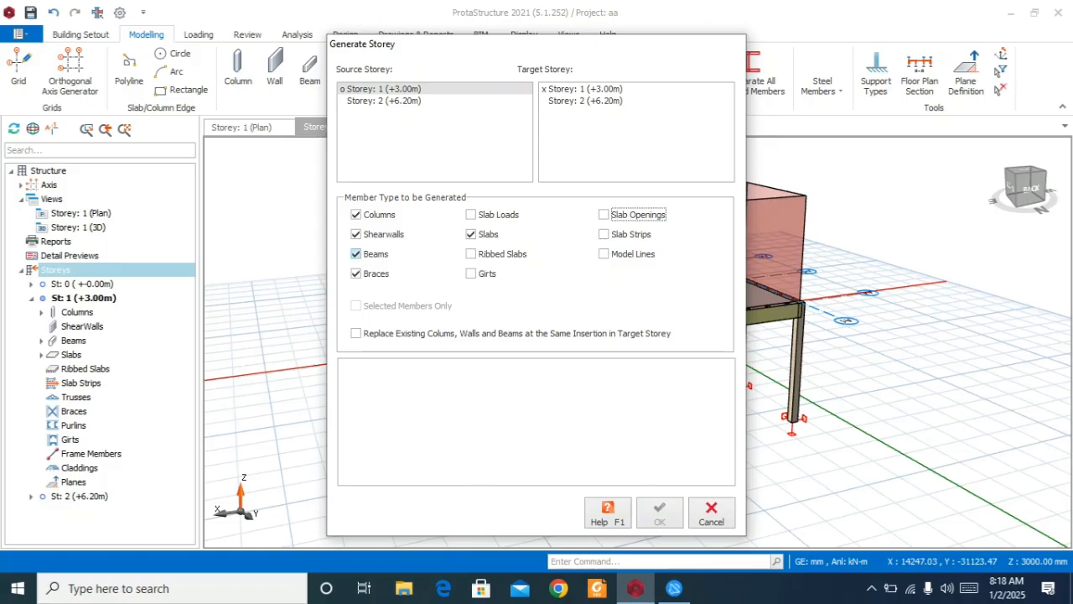
left_click(356, 254)
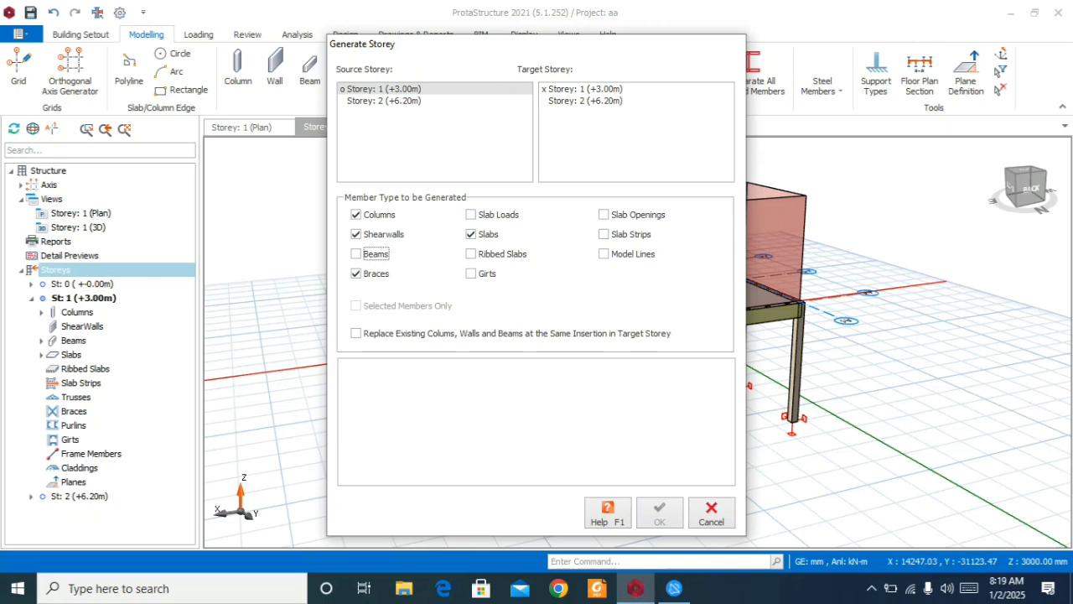
- Generate the chosen member types onto Storey 2 (+6.20m), accept that this is irreversible and close the generation dialog
left_click(585, 100)
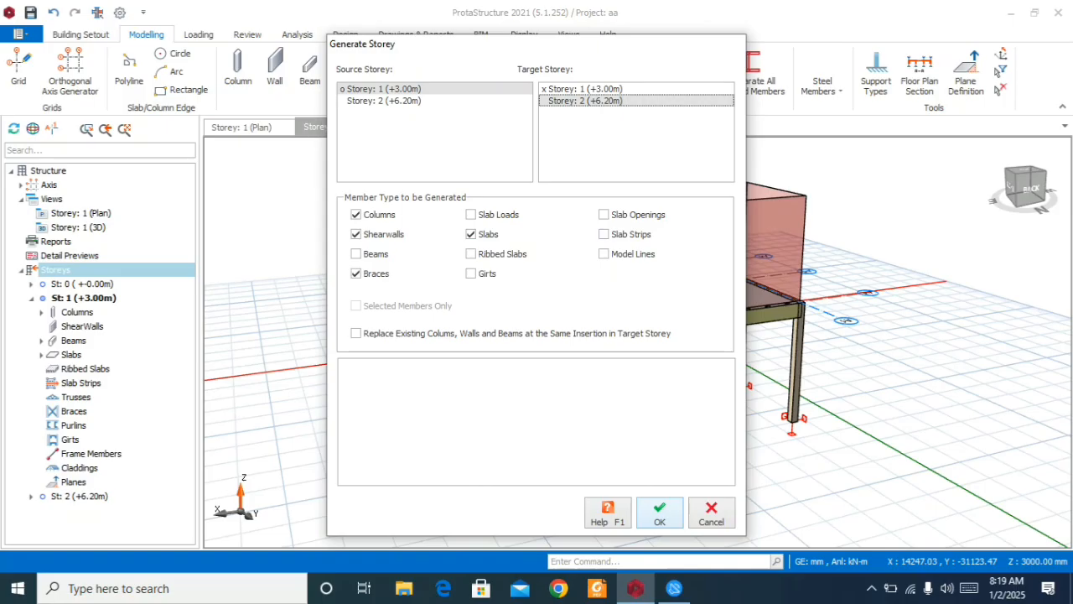
left_click(660, 512)
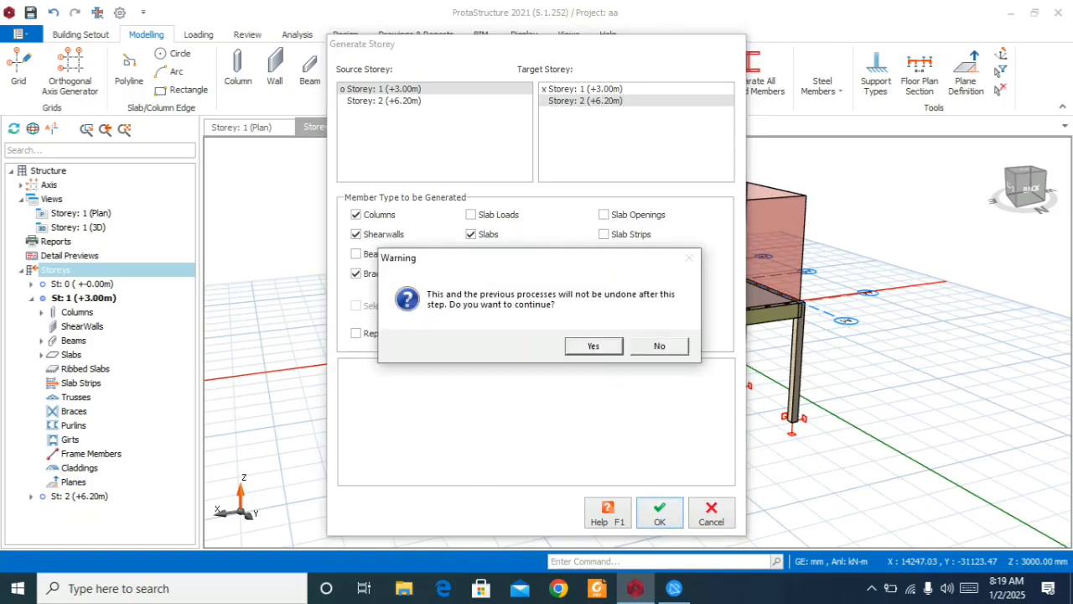
left_click(594, 346)
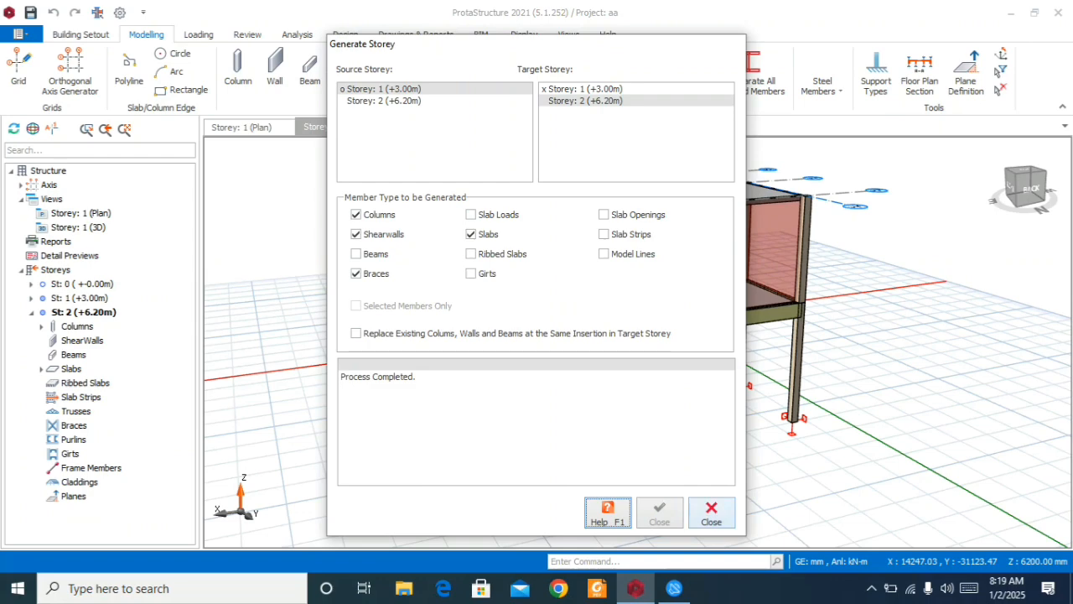
left_click(712, 512)
- Examine the generated storey 2 columns and slabs in 3D from the back and right sides
scroll(610, 227, "down", 1)
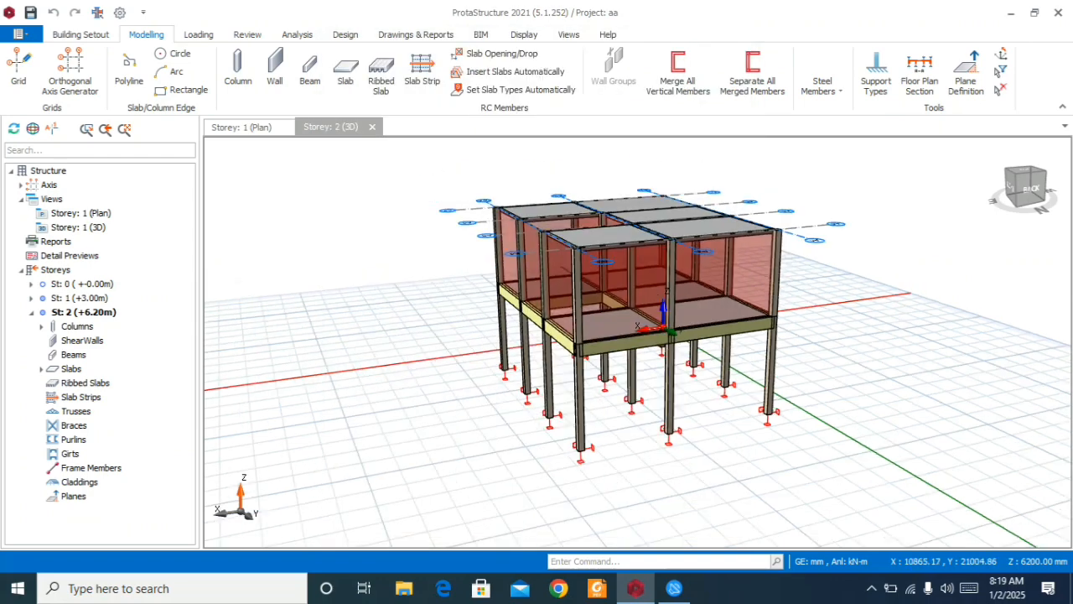
scroll(582, 211, "up", 5)
middle_click_drag(536, 323, 628, 257)
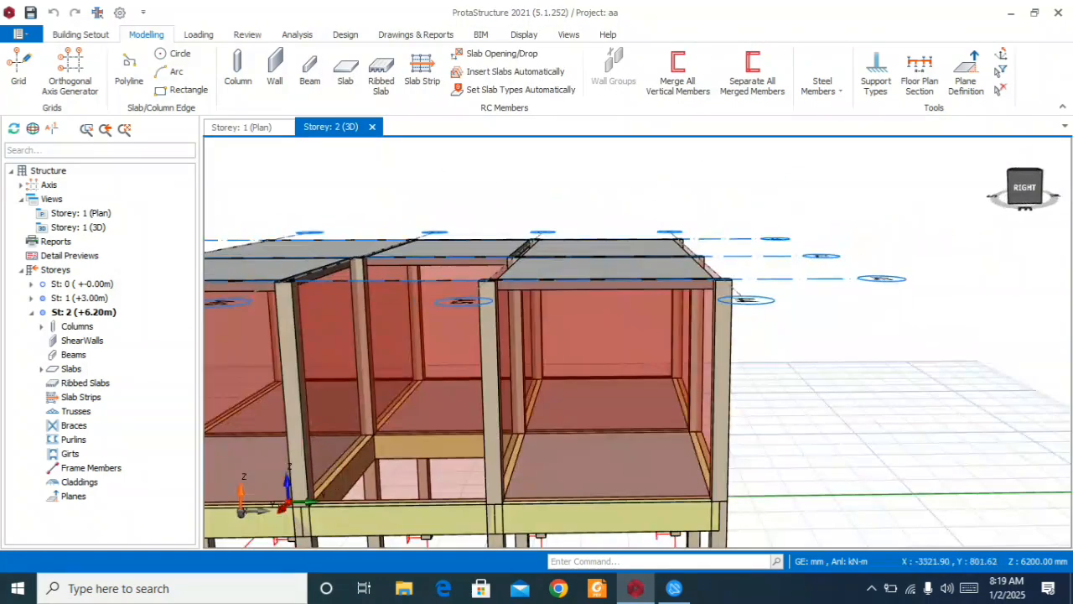
scroll(625, 256, "down", 3)
scroll(384, 389, "up", 5)
scroll(572, 356, "down", 5)
mouse_move(428, 299)
middle_mouse_down()
mouse_move(518, 310)
mouse_move(459, 317)
mouse_move(381, 297)
mouse_move(356, 307)
mouse_move(398, 306)
middle_mouse_up()
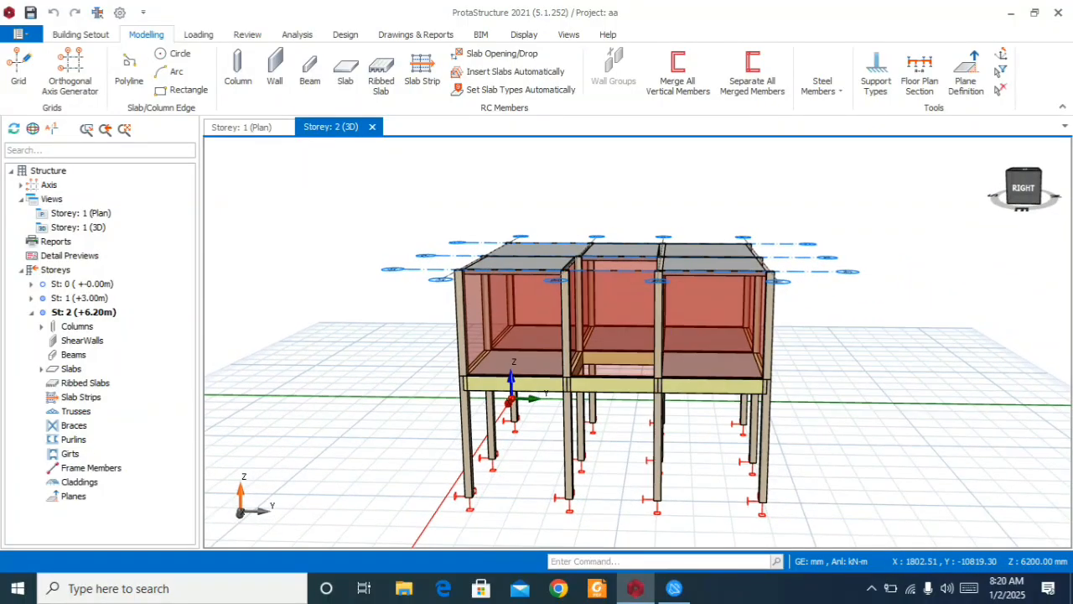
- Switch to the plan view and make storey 2 the active storey
left_click(243, 127)
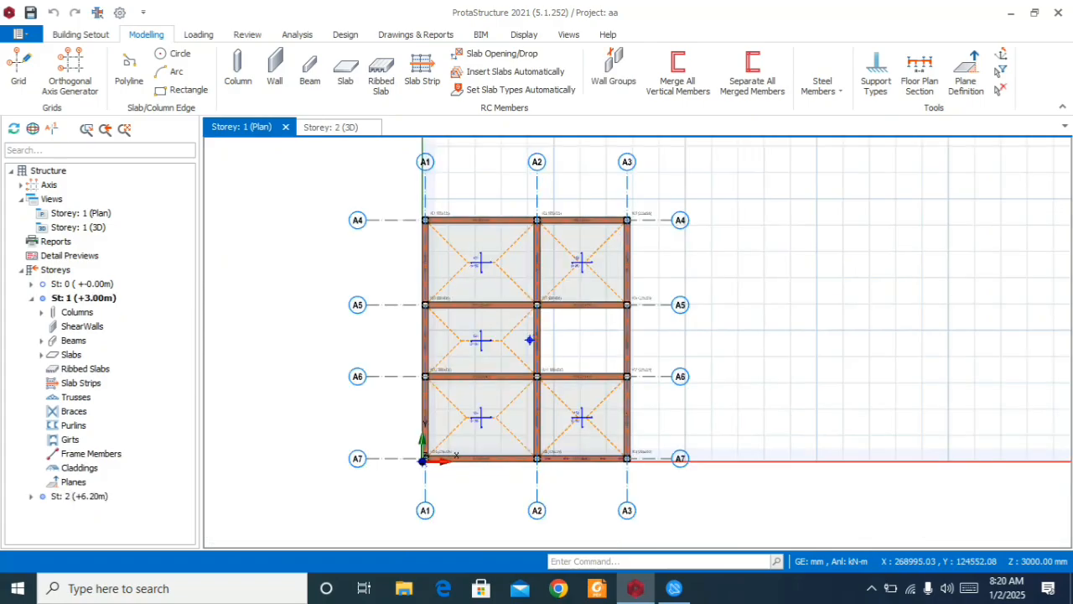
double_click(80, 497)
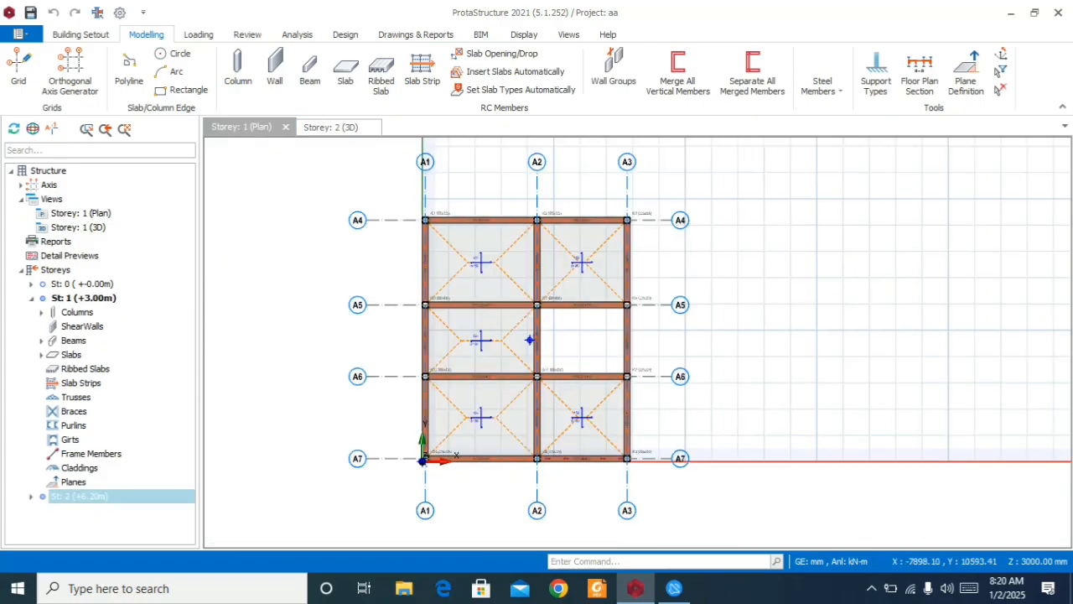
scroll(444, 238, "up", 4)
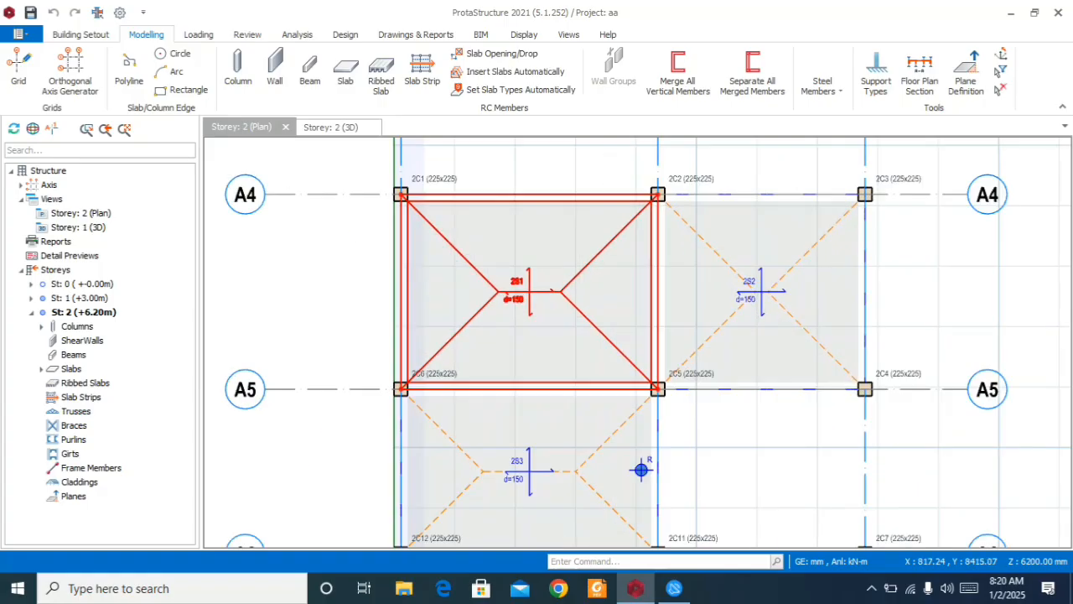
- Set up a new storey 2 beam with a width of 225 mm and a depth of 300 mm
left_click(309, 74)
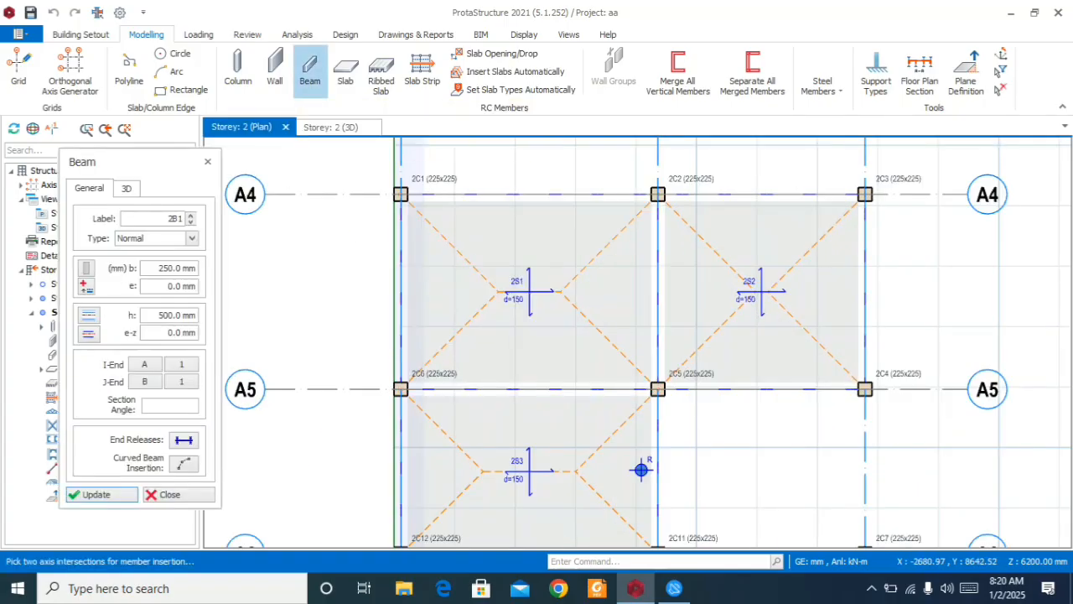
left_click_drag(158, 315, 197, 315)
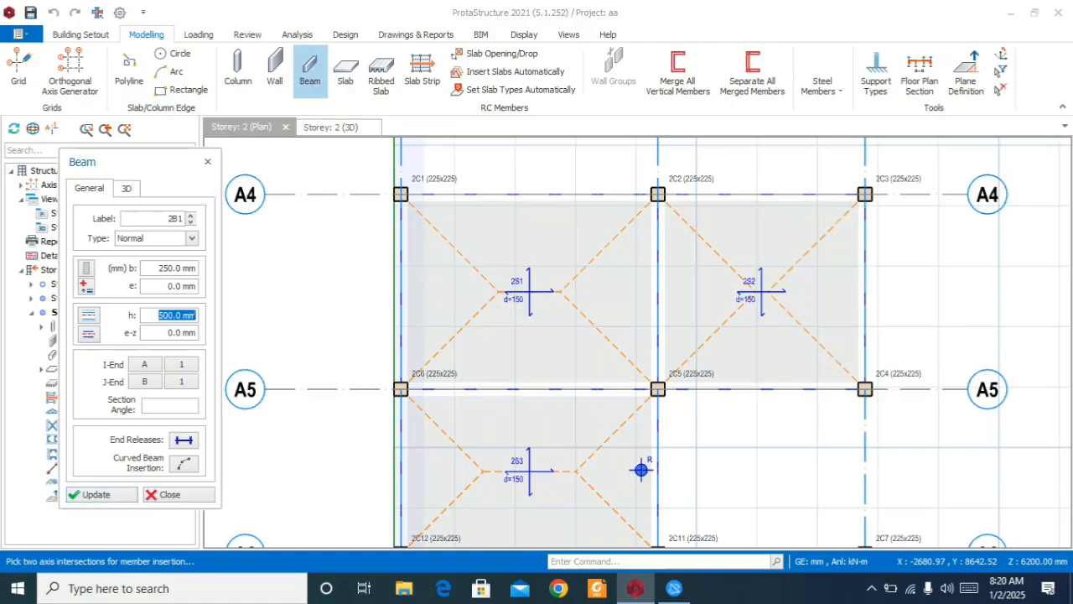
left_click_drag(159, 268, 195, 269)
type("225")
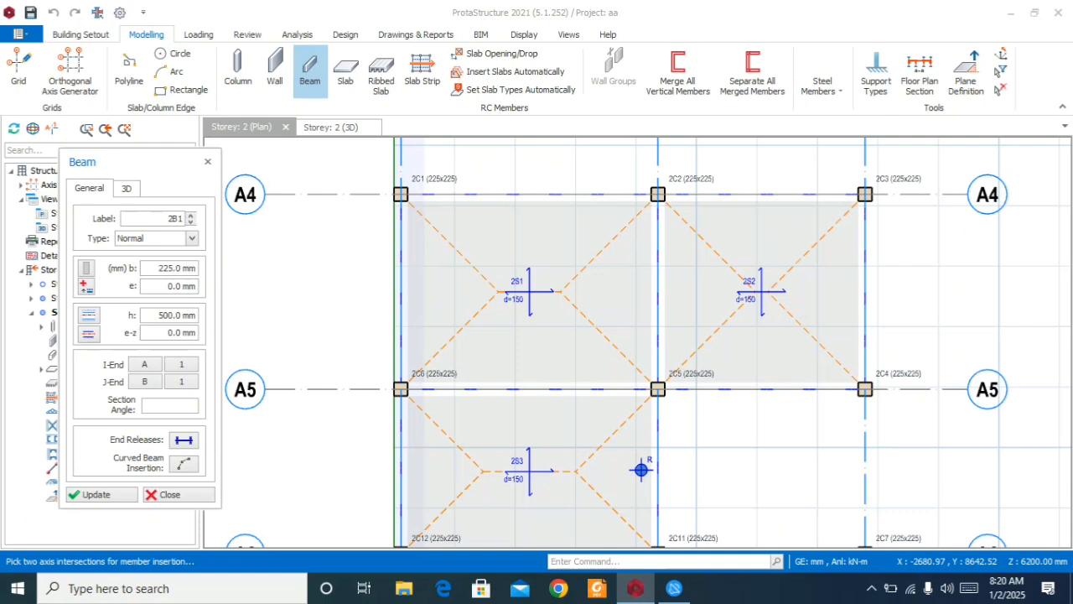
left_click_drag(158, 315, 184, 315)
type("300")
- Insert the beams along axis A4, from the A1 intersection to the A3 intersection
scroll(282, 297, "down", 2)
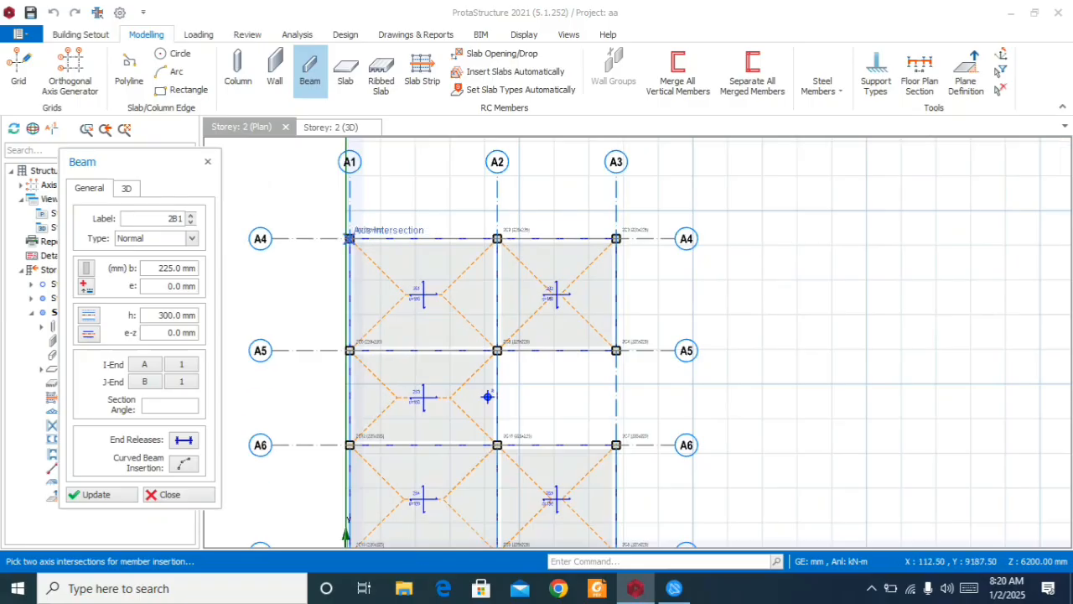
left_click(349, 238)
scroll(601, 234, "up", 2)
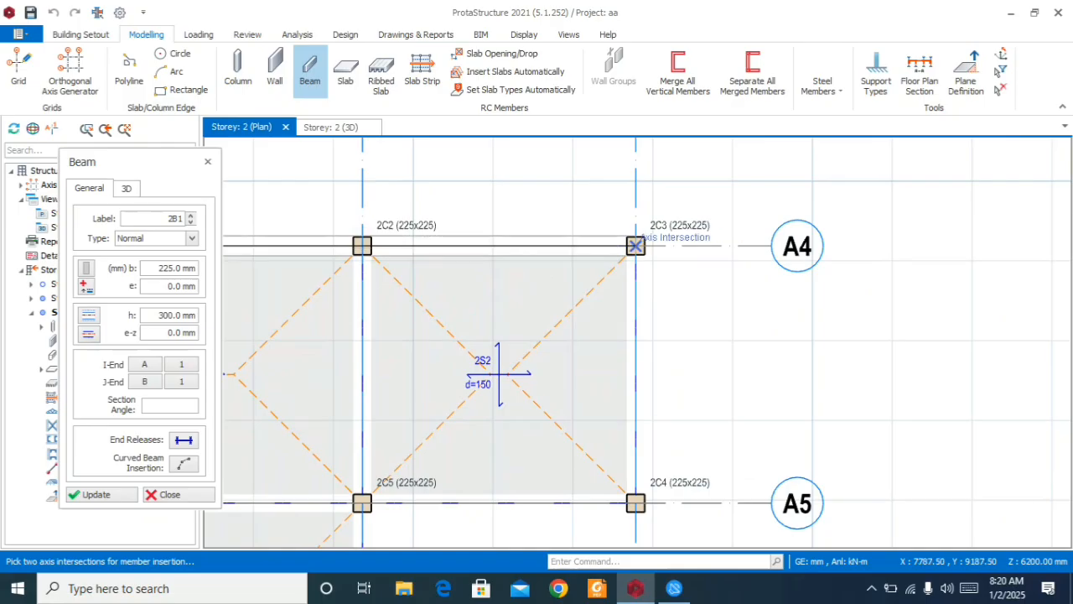
left_click(635, 244)
- Continue the beams along axis A3, from the A4 intersection to the A7 intersection
scroll(635, 245, "down", 3)
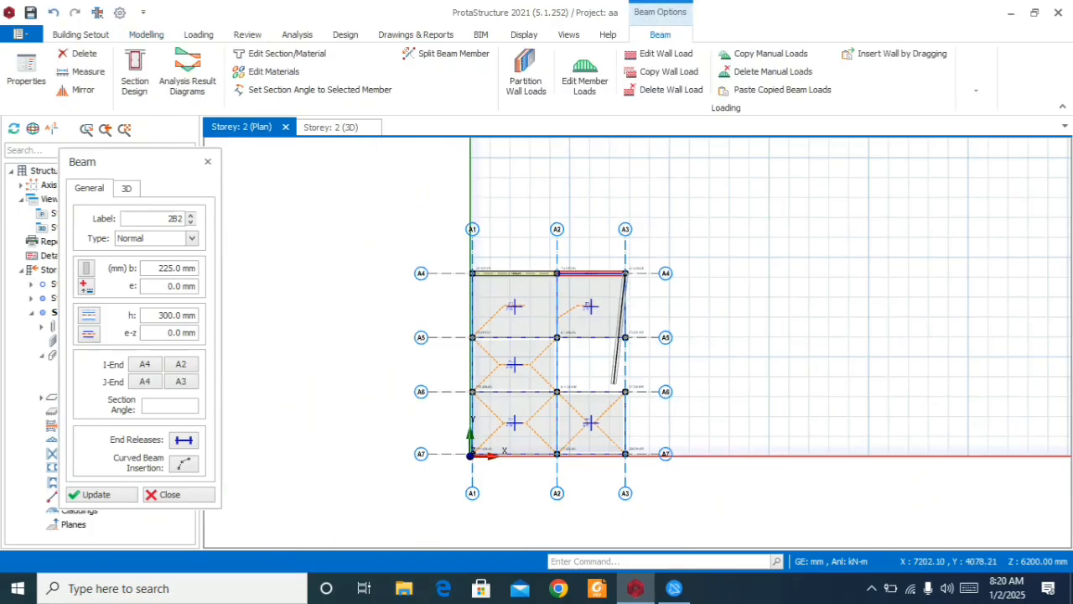
scroll(632, 450, "up", 2)
scroll(632, 451, "up", 3)
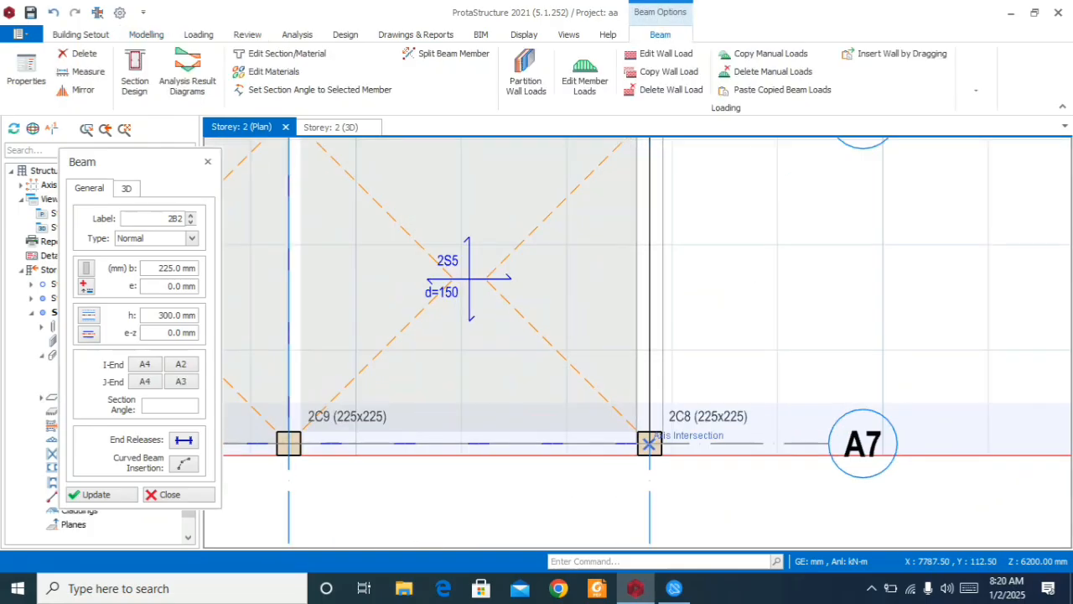
left_click(632, 450)
- Continue the beams along axis A7, from the A3 intersection to the A1 intersection
scroll(632, 451, "down", 2)
scroll(679, 437, "down", 2)
scroll(503, 431, "up", 4)
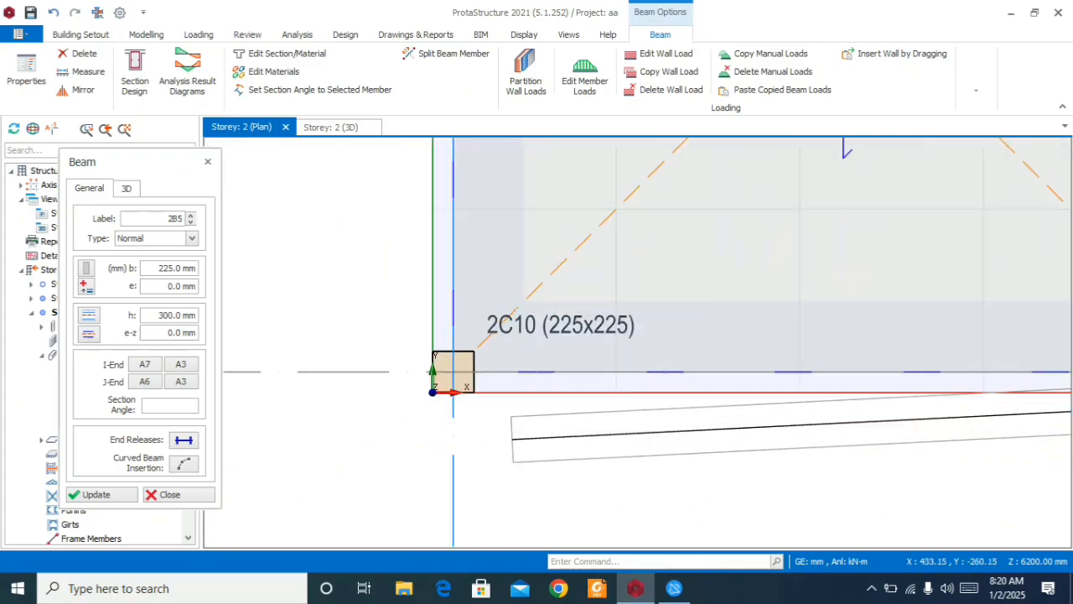
left_click(453, 372)
- Close the beam perimeter along axis A1, from the A7 intersection to the A4 intersection
scroll(448, 372, "down", 4)
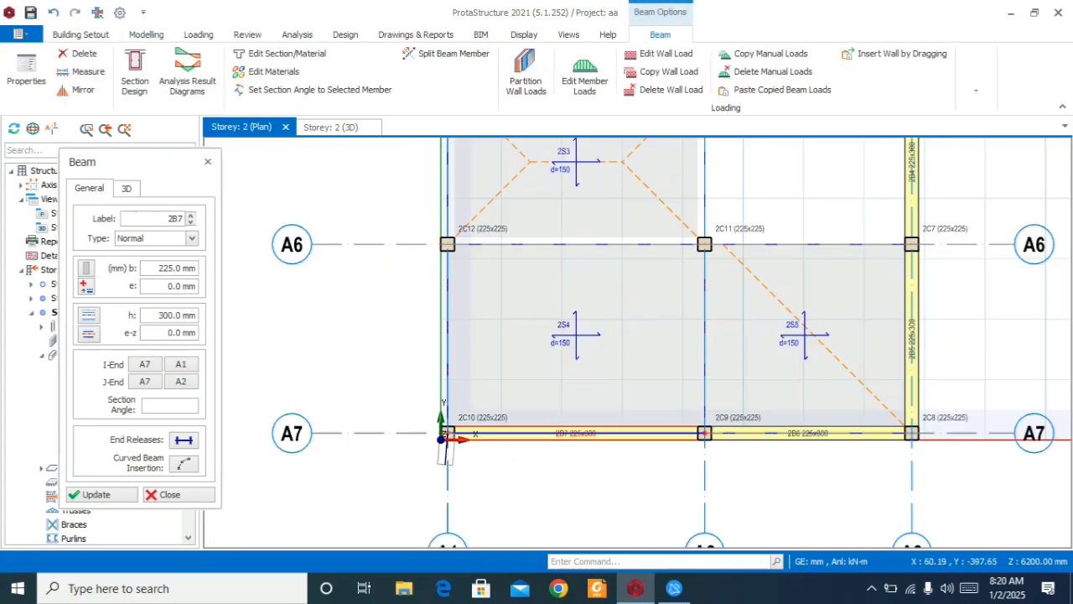
scroll(452, 272, "up", 3)
scroll(452, 271, "up", 3)
left_click(459, 271)
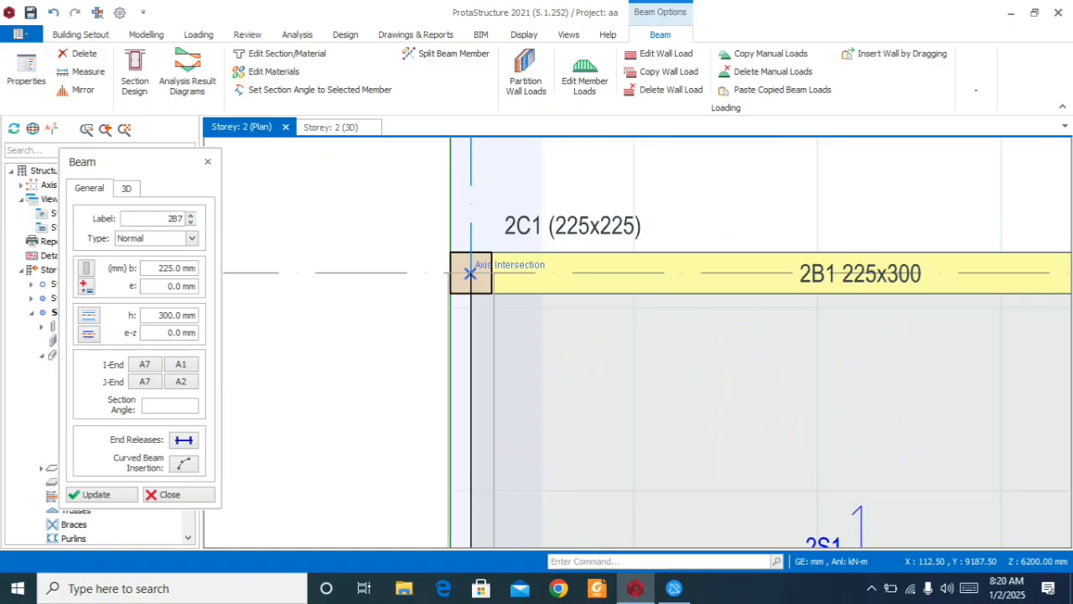
- Insert the interior beams along axis A5, from the A1 intersection to the A3 intersection
scroll(459, 271, "down", 2)
scroll(466, 254, "down", 4)
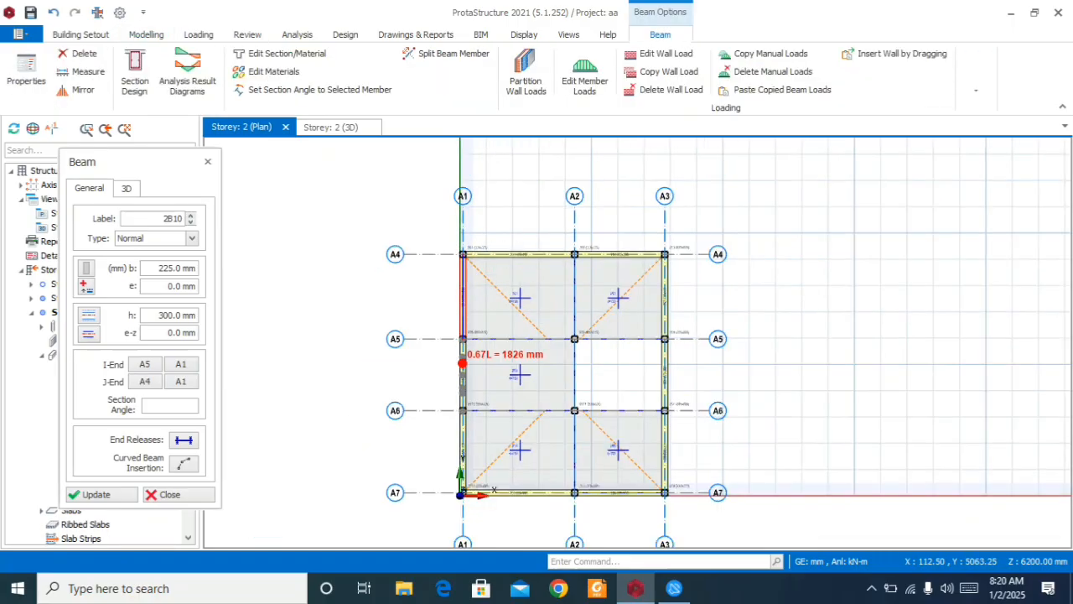
scroll(463, 360, "up", 1)
scroll(464, 333, "up", 3)
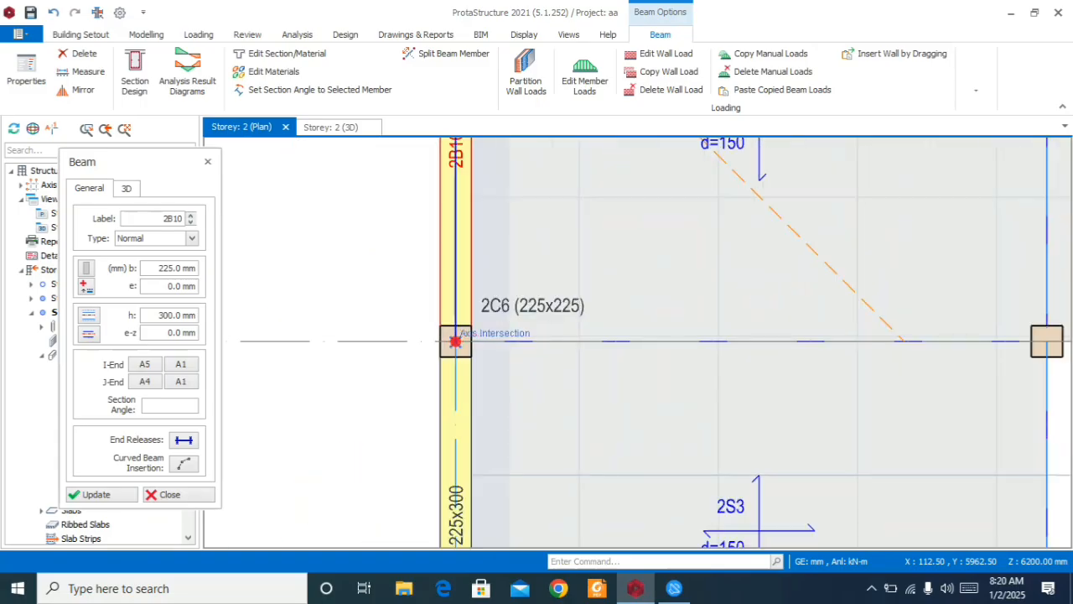
scroll(352, 310, "down", 4)
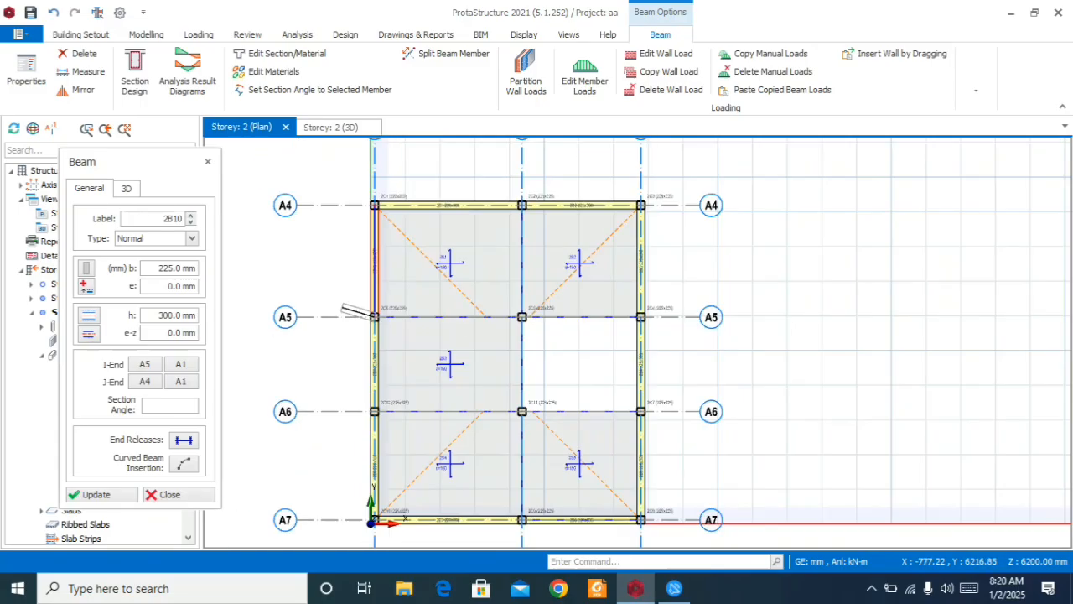
scroll(641, 316, "up", 3)
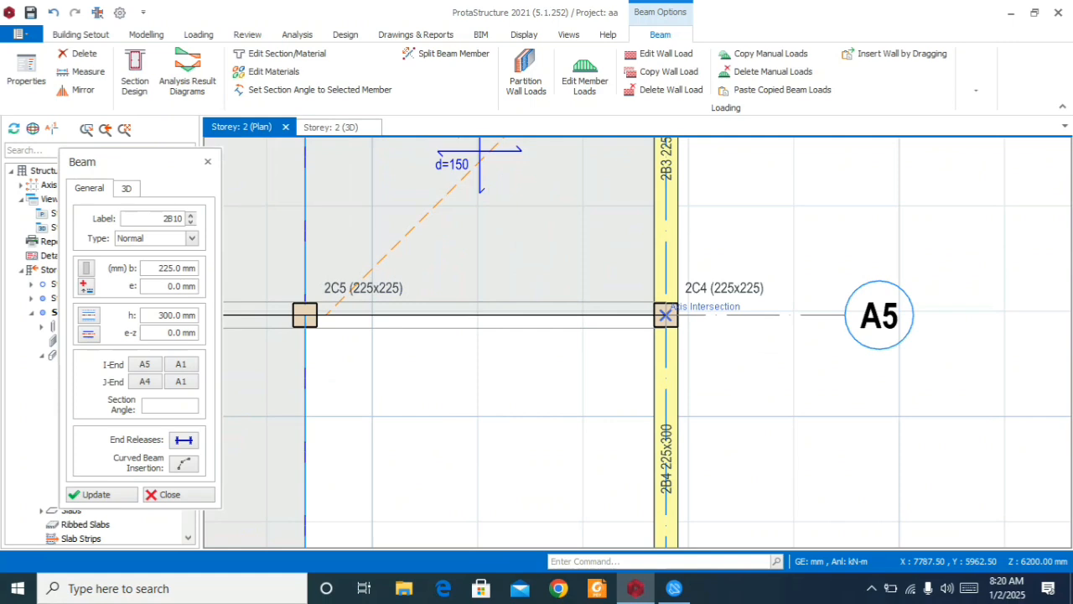
left_click(664, 315)
- Insert the interior beams along axis A6, from the A1 intersection to the A3 intersection
scroll(665, 316, "down", 3)
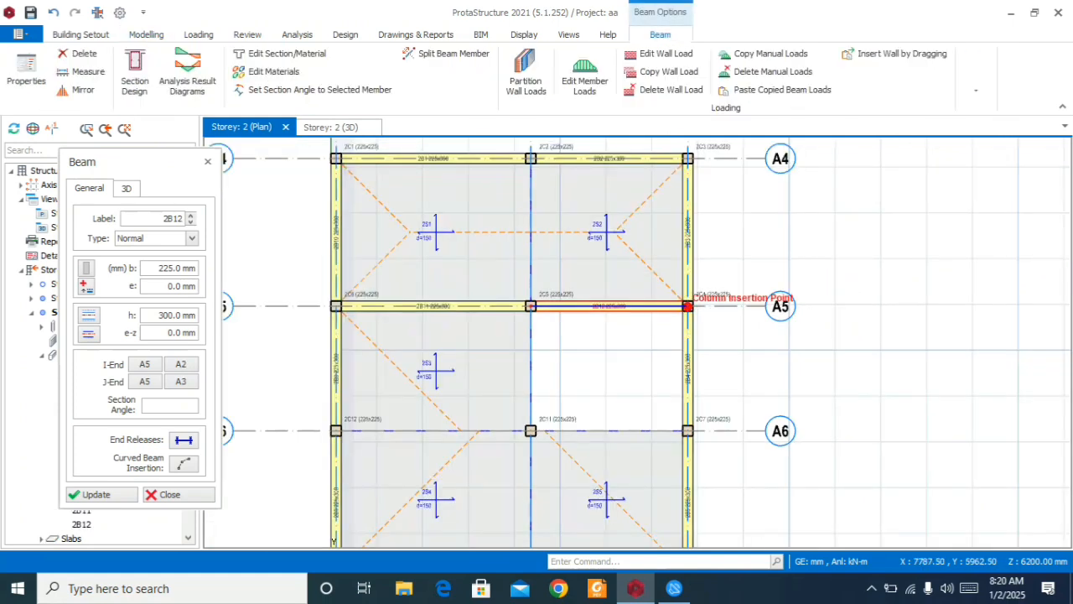
scroll(335, 430, "up", 3)
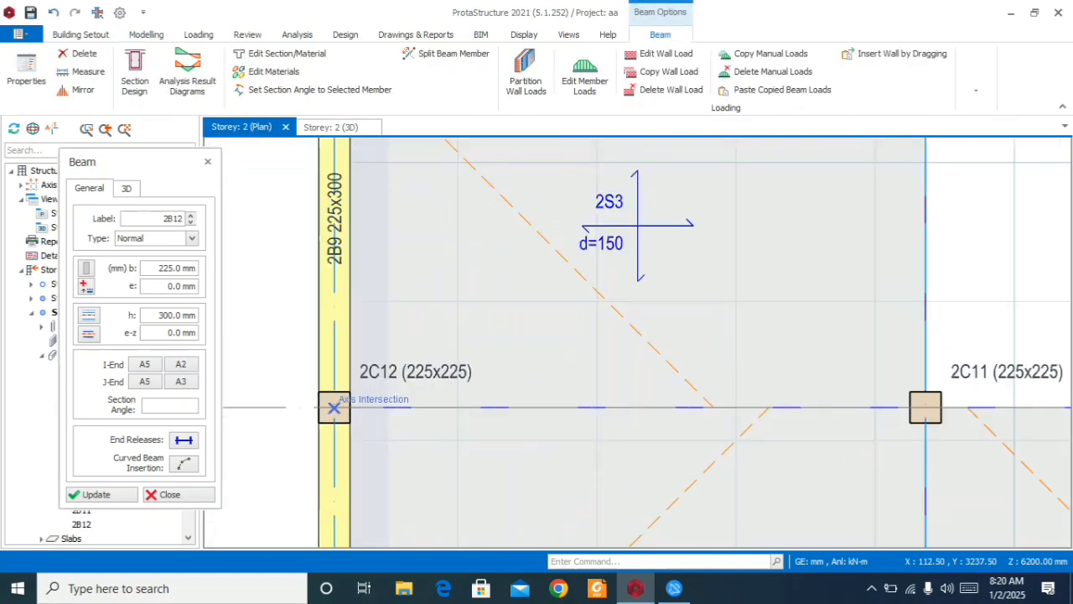
left_click(335, 408)
scroll(334, 407, "down", 3)
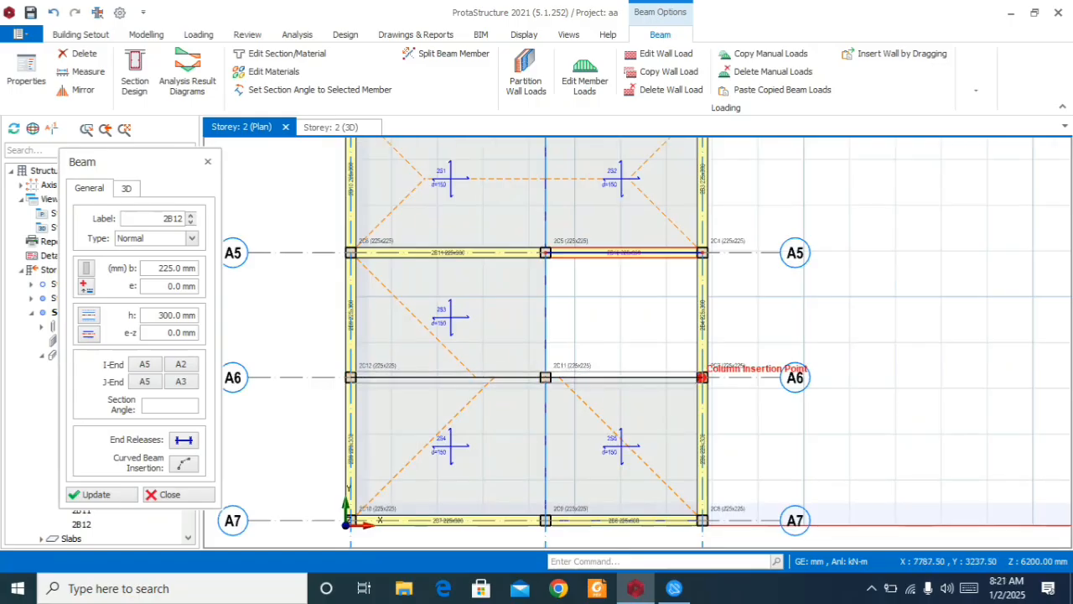
left_click(702, 377)
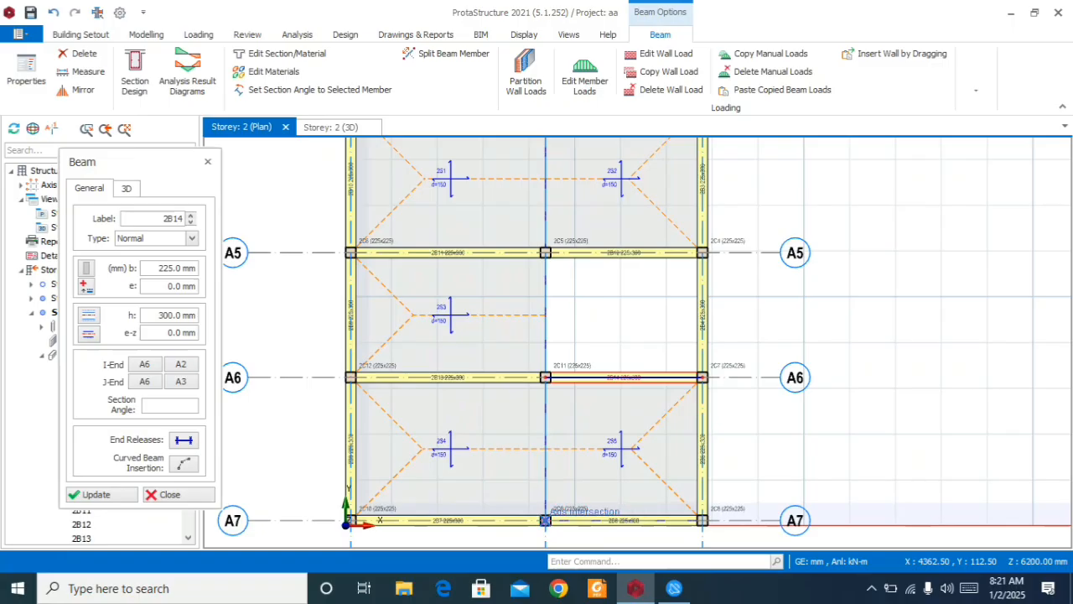
- Insert the interior beams along axis A2, from the A7 intersection to the A4 intersection, and end beam insertion
scroll(545, 519, "down", 3)
scroll(542, 356, "up", 5)
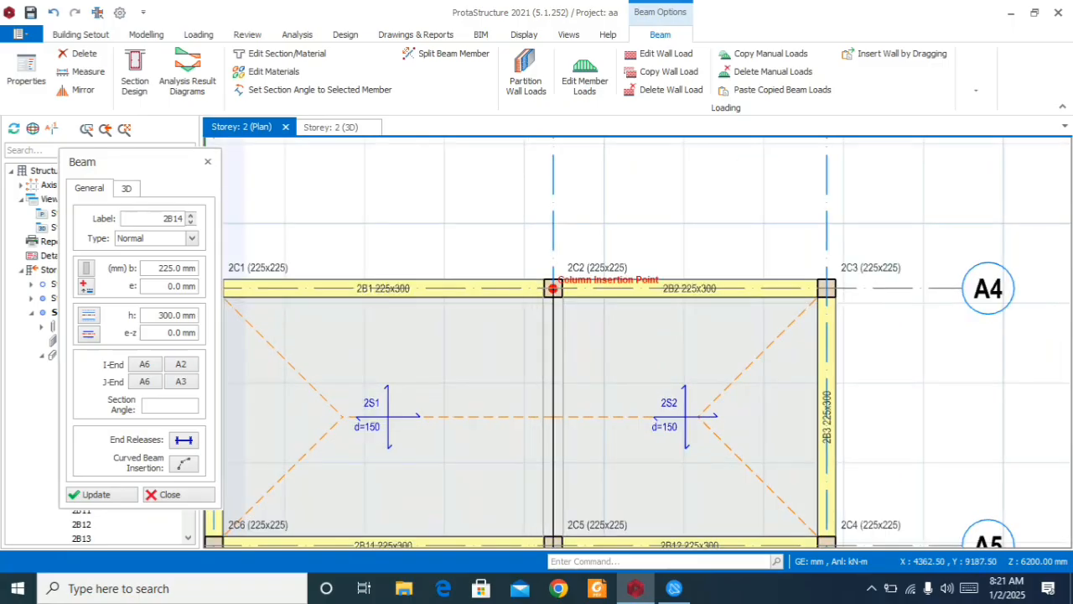
left_click(552, 287)
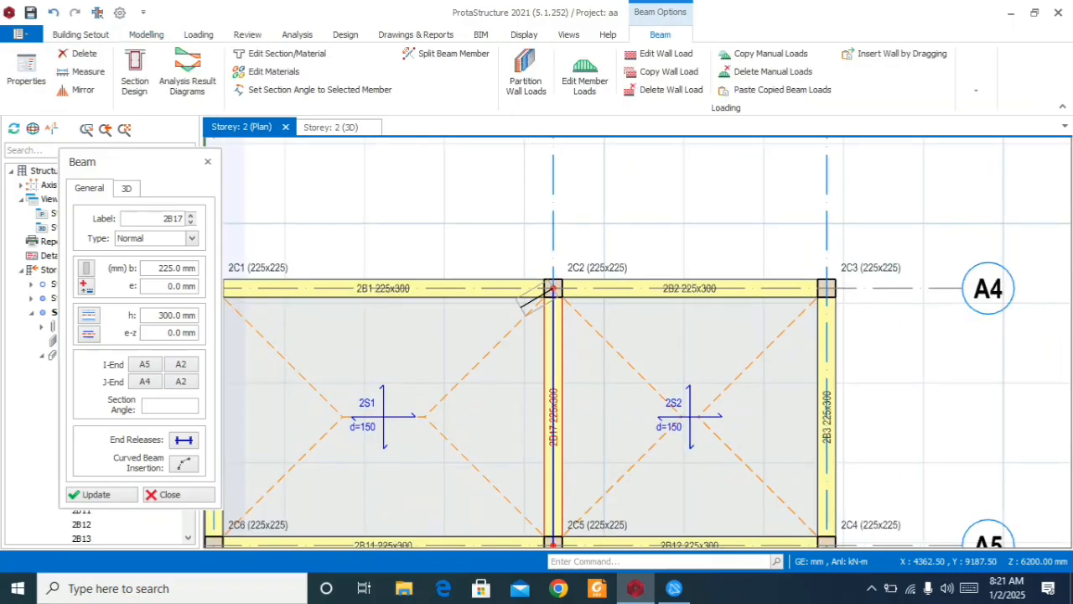
scroll(553, 287, "down", 5)
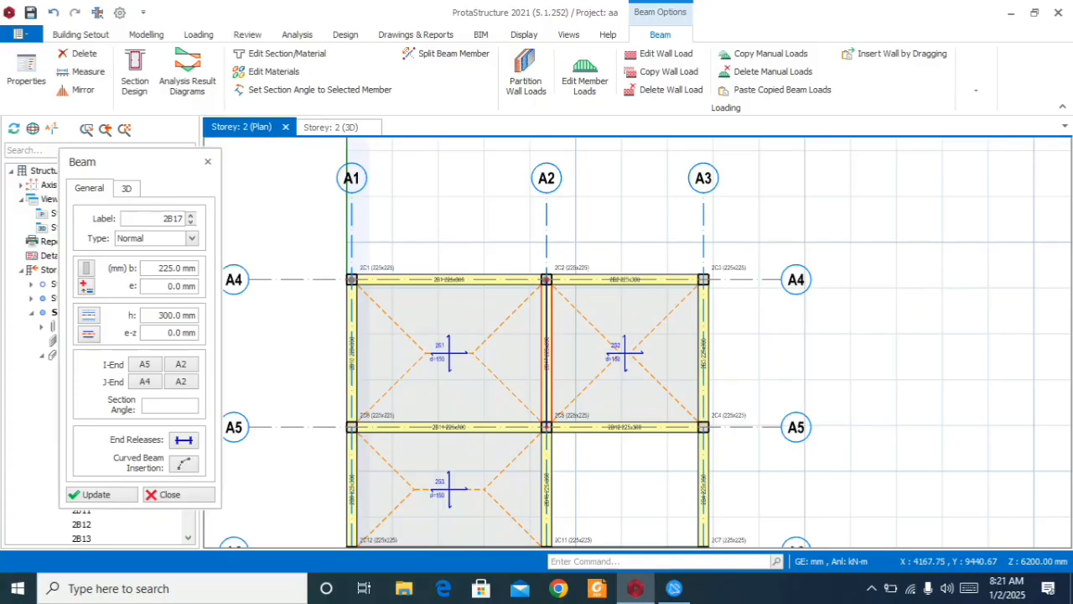
scroll(536, 369, "up", 3)
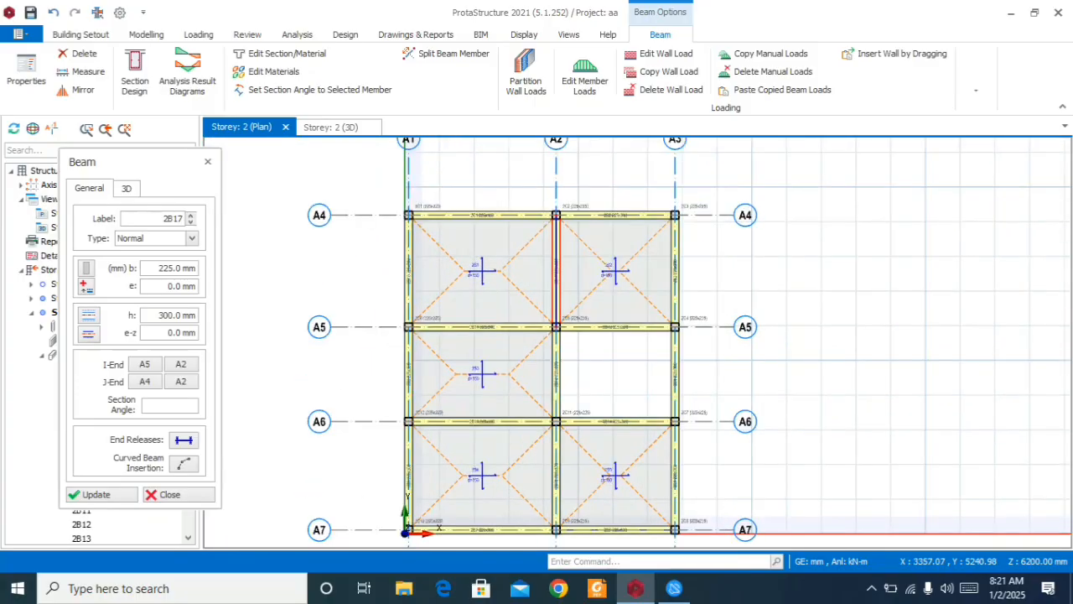
key("Escape")
- Examine the two-storey frame in the storey 2 3D view from several sides
left_click(329, 127)
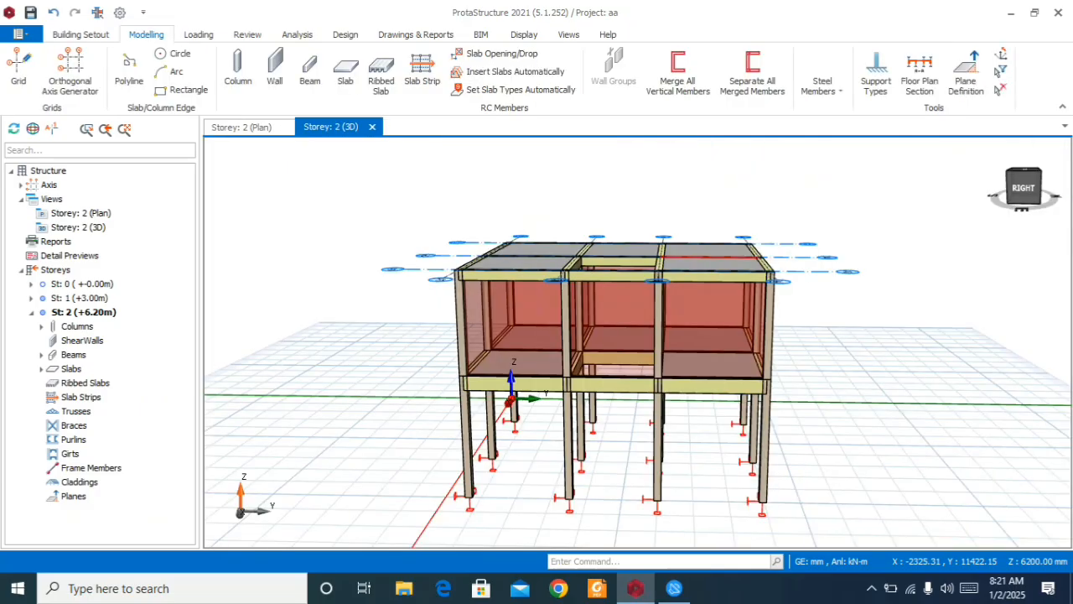
middle_click_drag(378, 270, 662, 307)
middle_click_drag(637, 342, 444, 332)
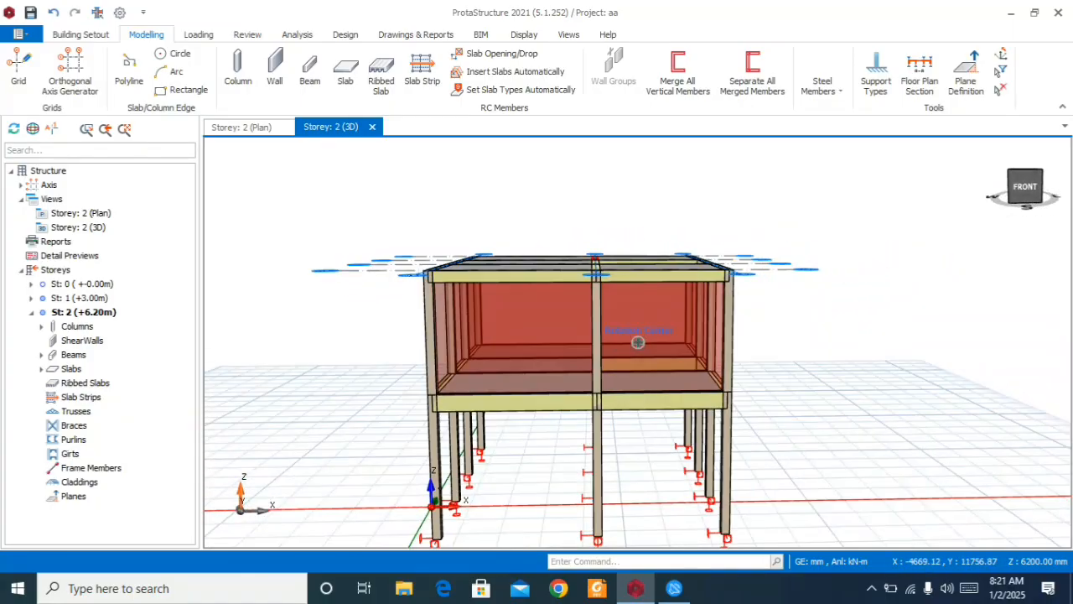
scroll(565, 234, "down", 3)
scroll(507, 294, "up", 5)
scroll(496, 235, "down", 4)
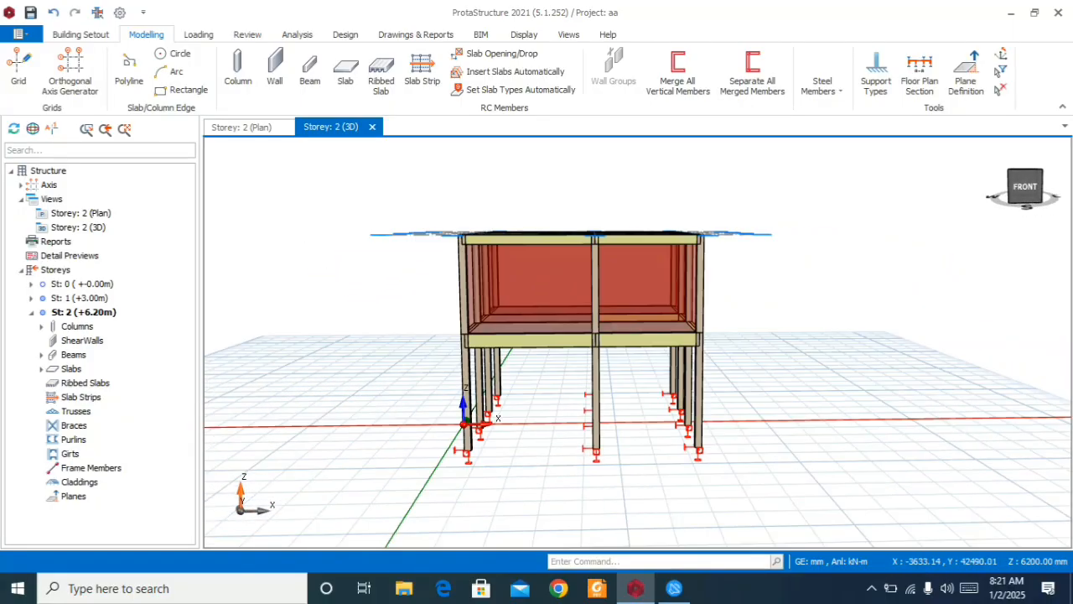
middle_click_drag(461, 293, 629, 299)
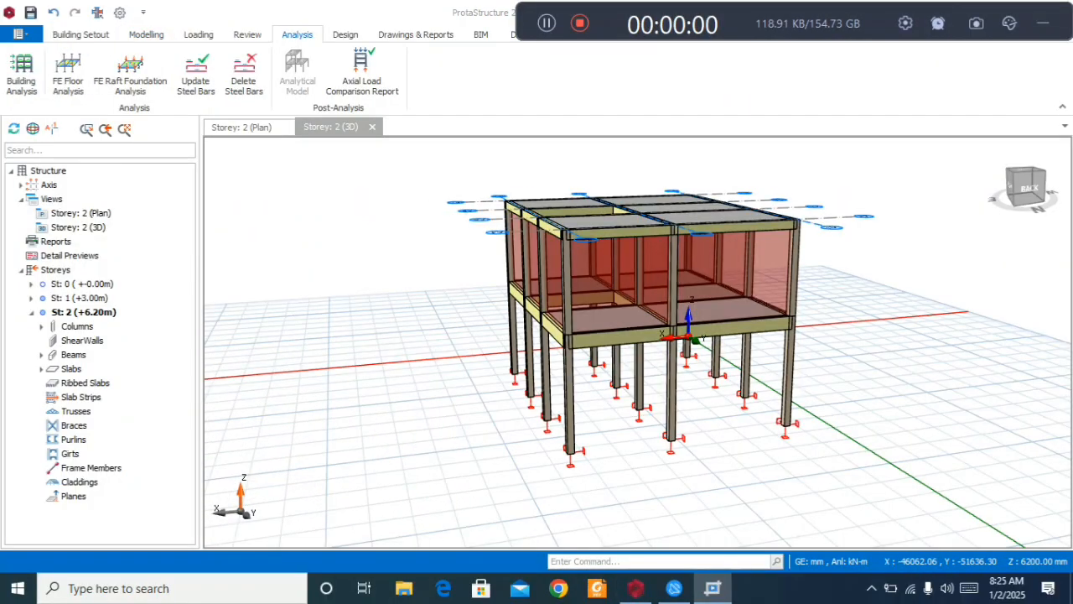
scroll(660, 309, "up", 4)
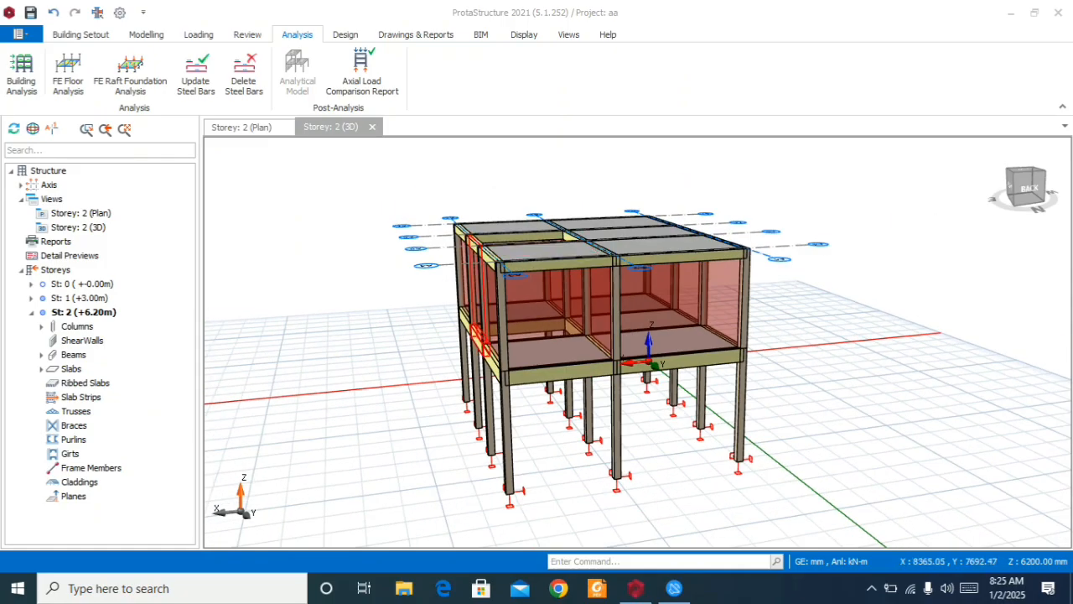
scroll(467, 230, "up", 3)
scroll(467, 230, "down", 2)
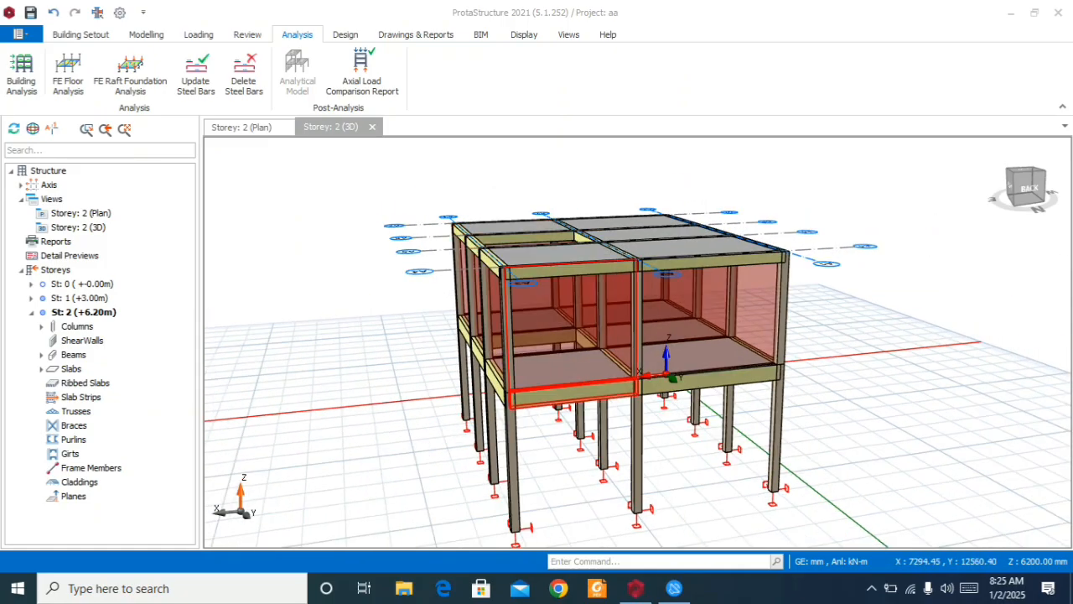
scroll(557, 302, "down", 1)
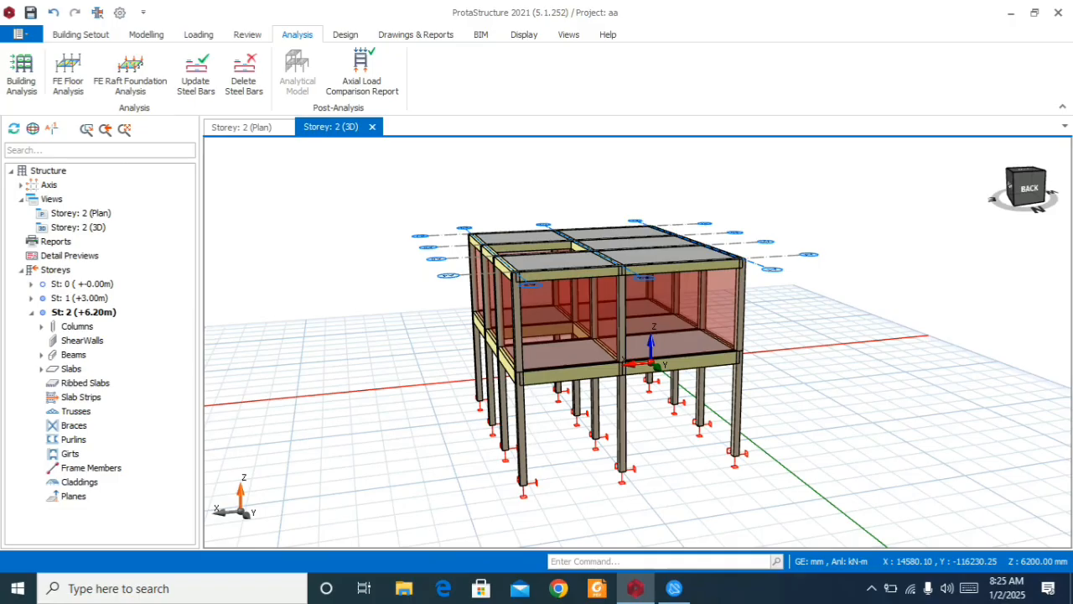
- Generate the load combinations automatically with the loading generator's default settings and accept the load case list
left_click(199, 34)
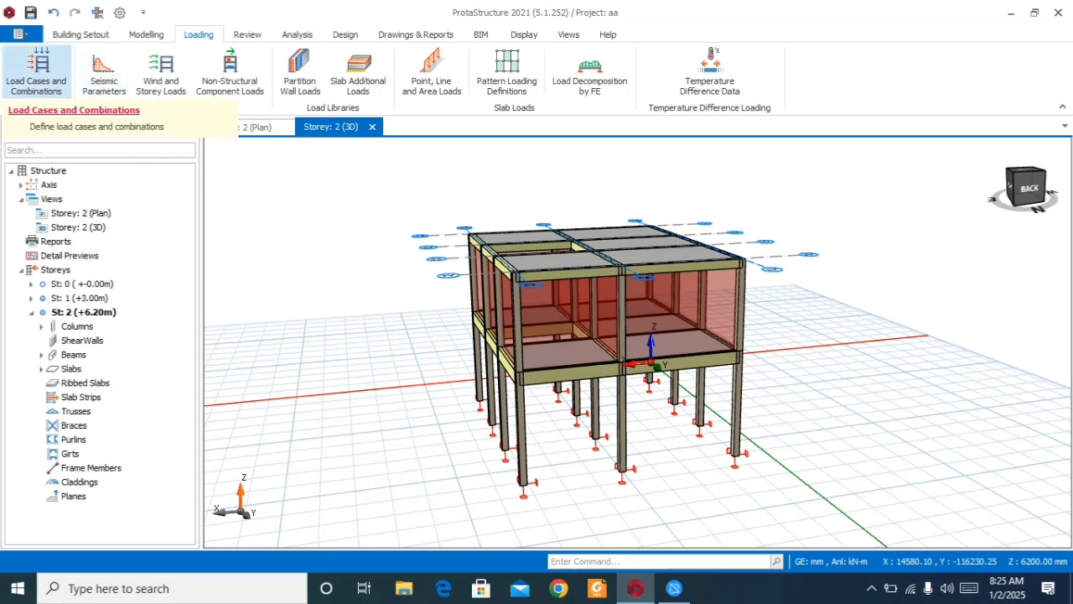
left_click(36, 69)
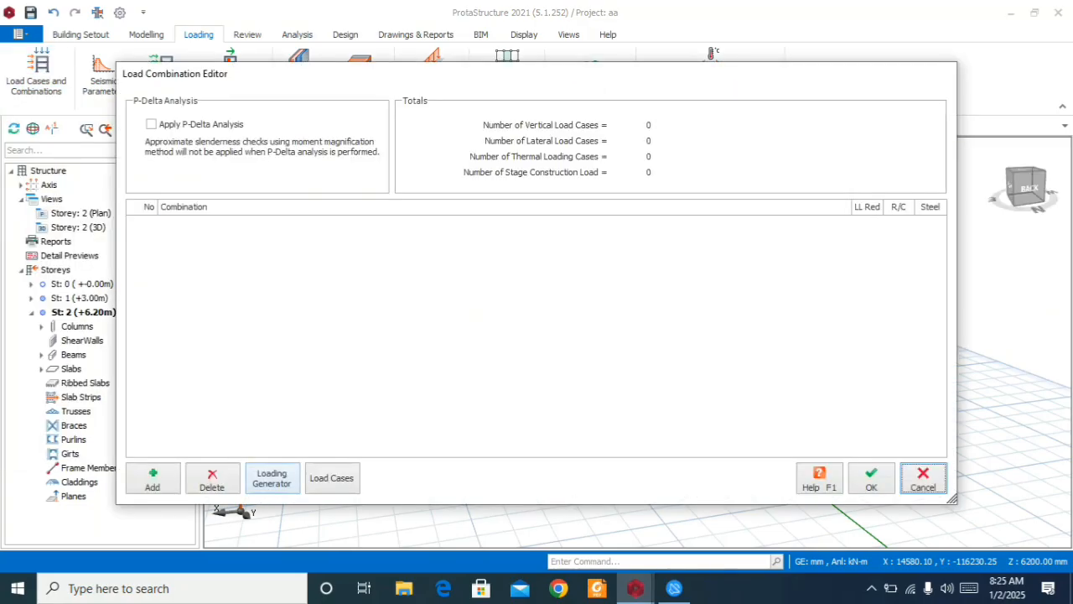
left_click(271, 478)
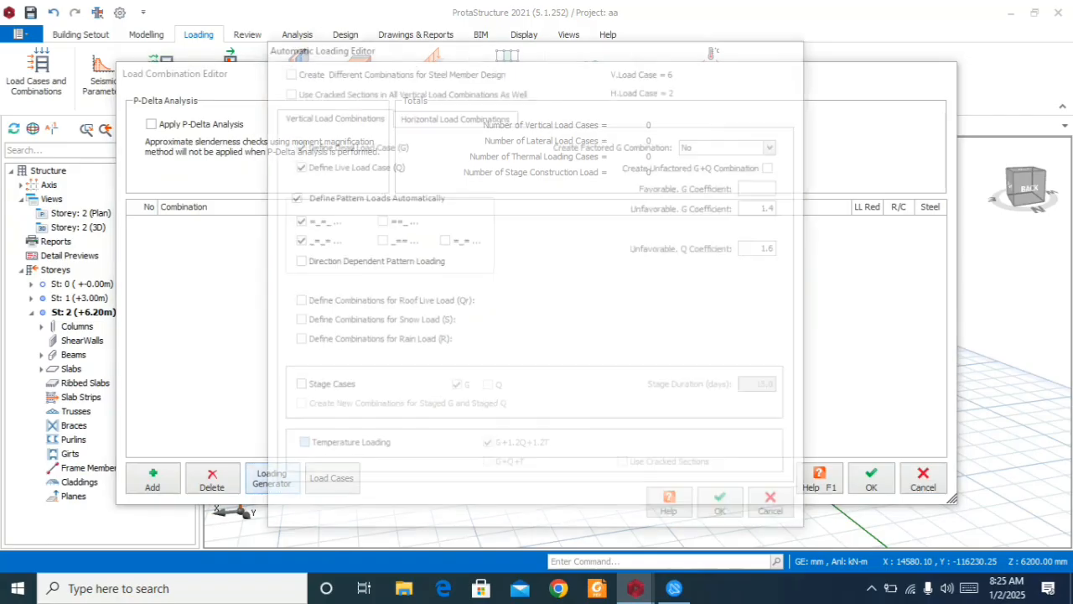
left_click(724, 507)
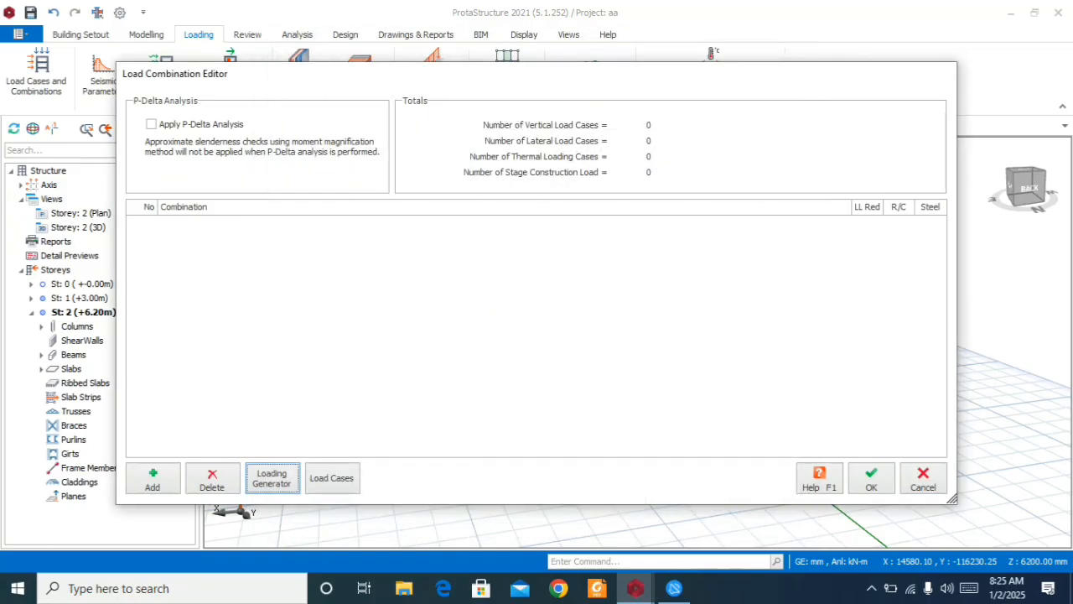
left_click(332, 478)
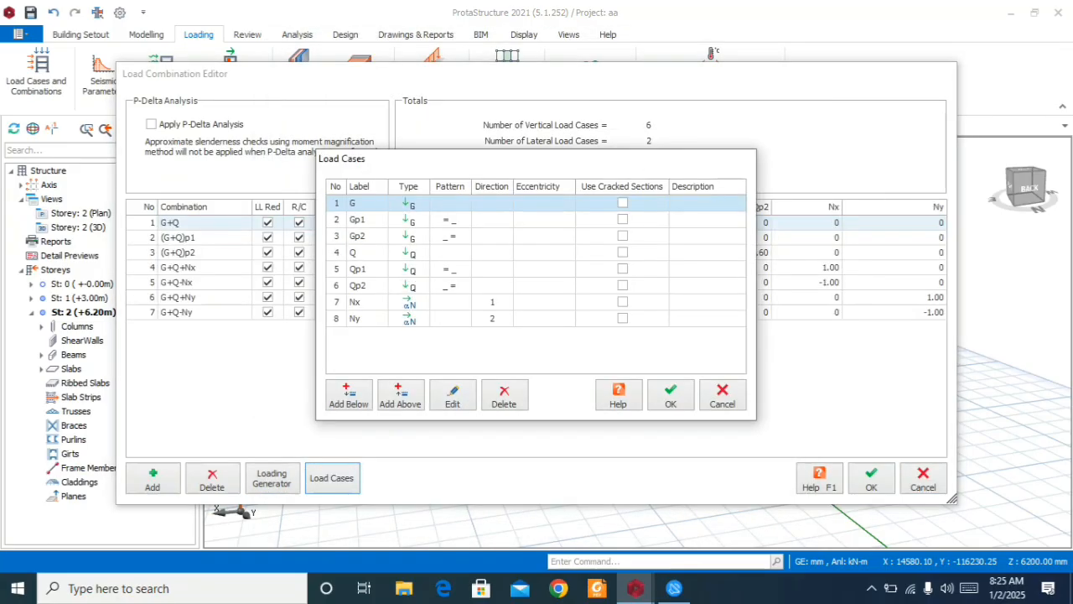
left_click(671, 394)
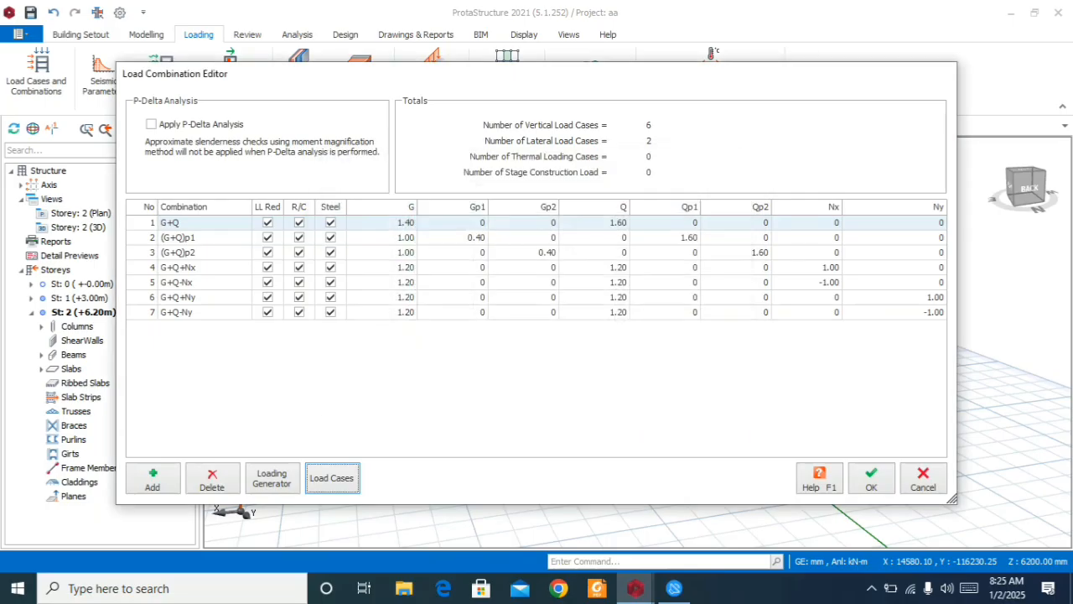
- Accept the load combinations, and run the FE floor mesh and analysis for storey 2 with the default settings
left_click(870, 478)
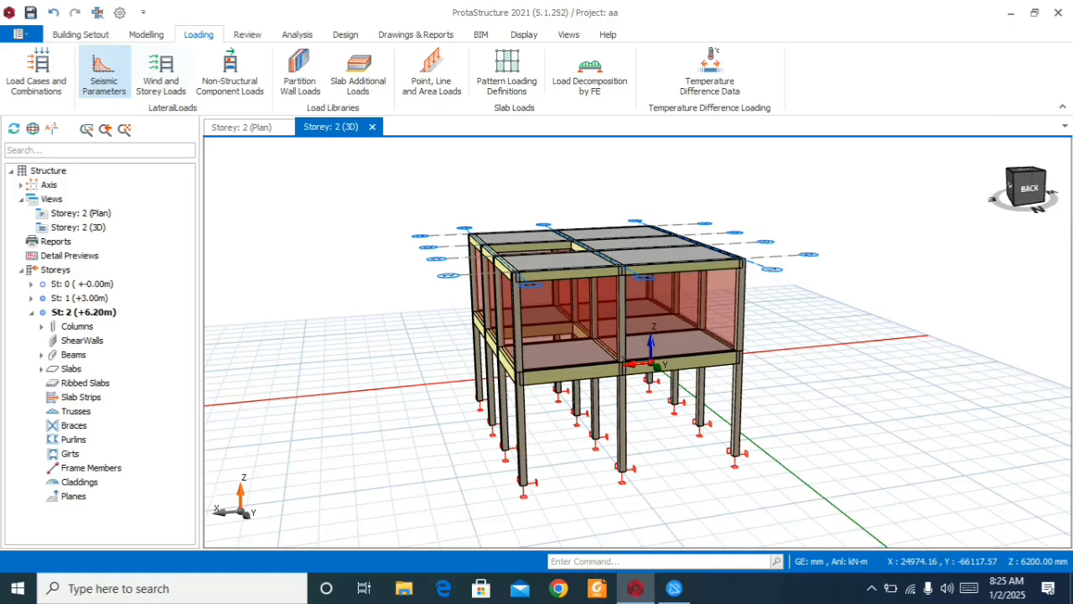
left_click(297, 34)
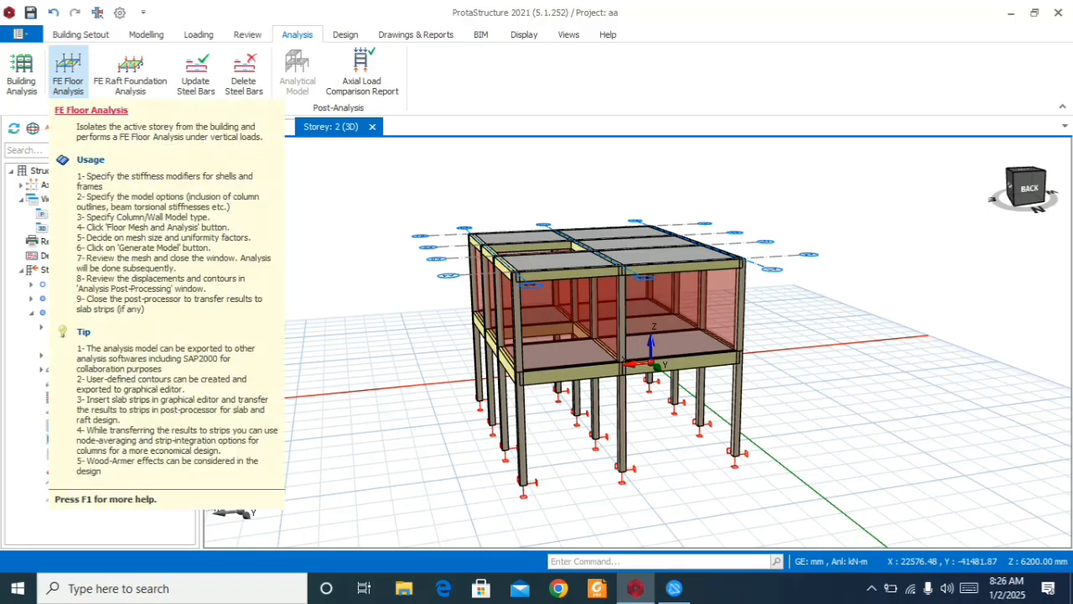
left_click(67, 71)
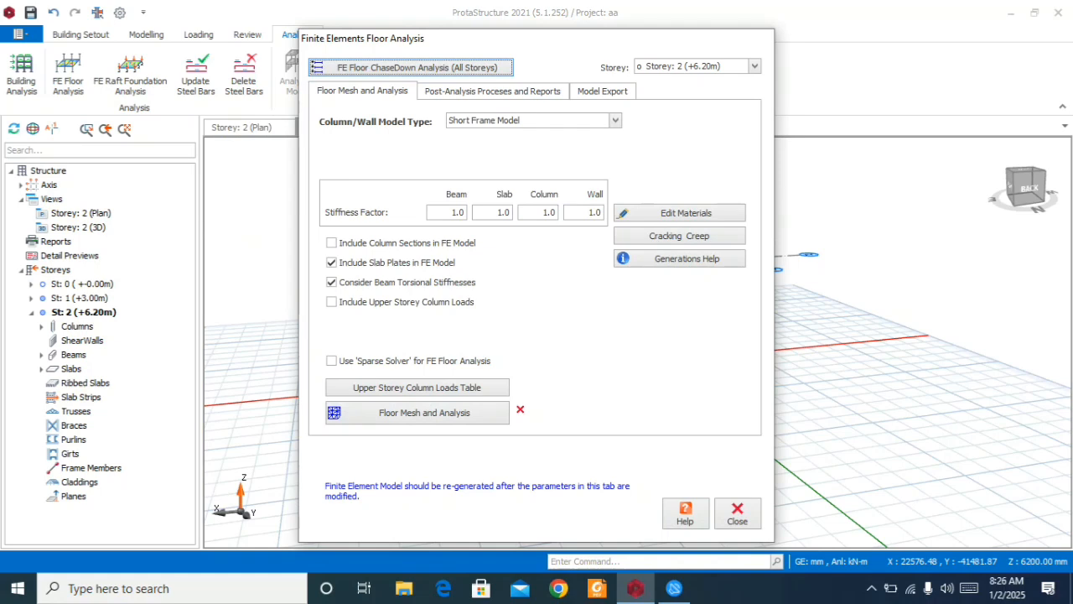
left_click(754, 66)
left_click(700, 92)
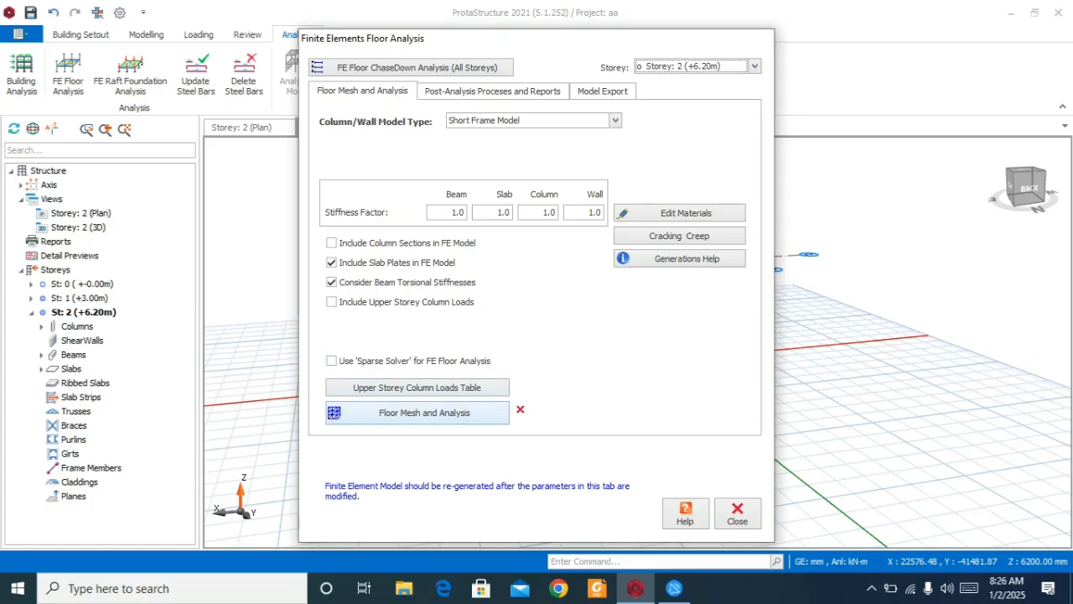
left_click(423, 413)
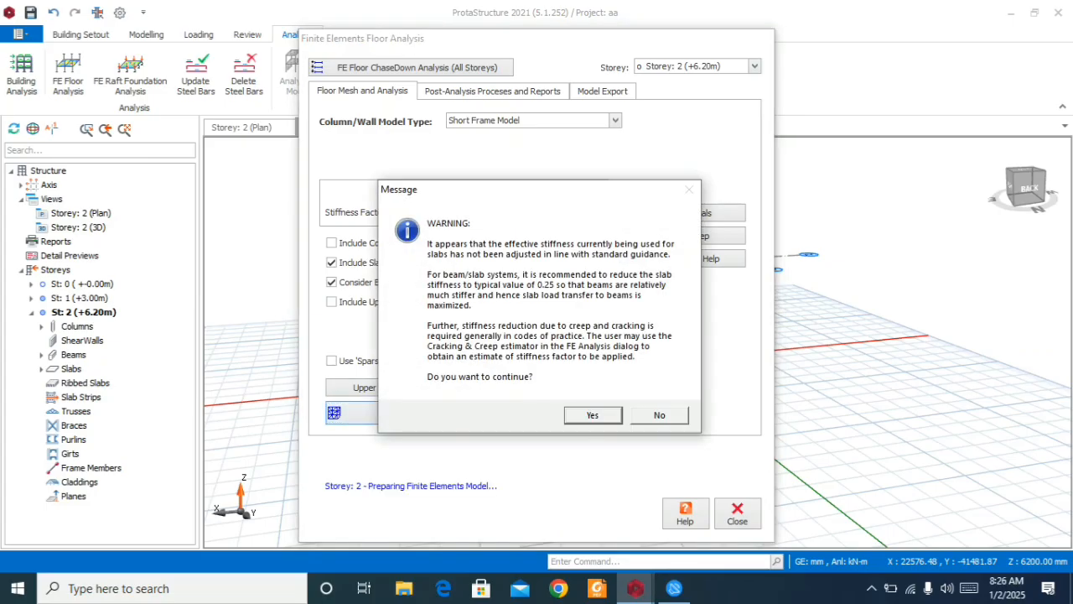
key("Return")
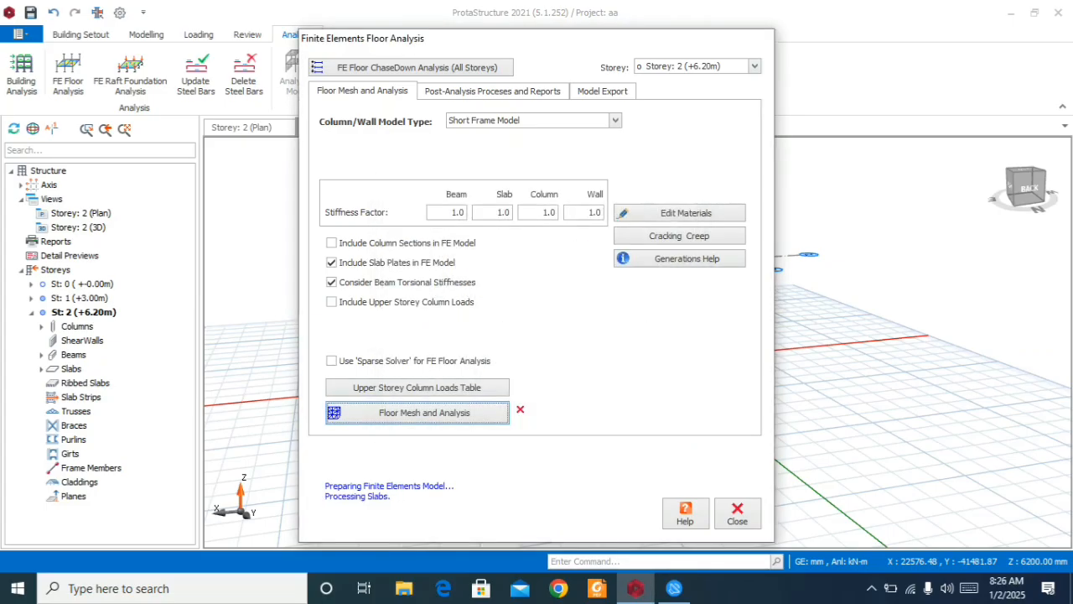
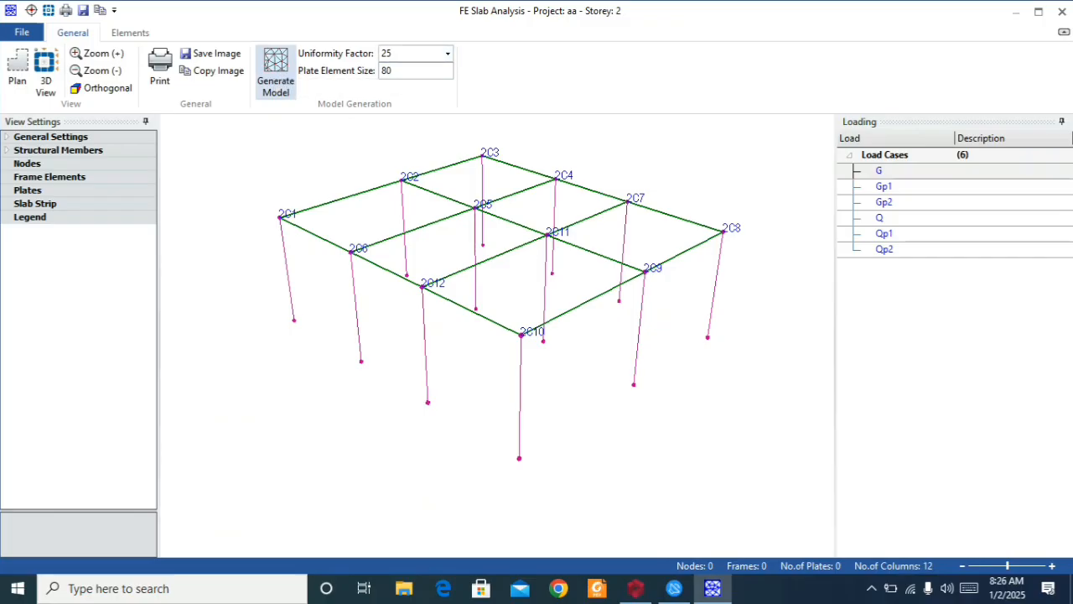
left_click(275, 72)
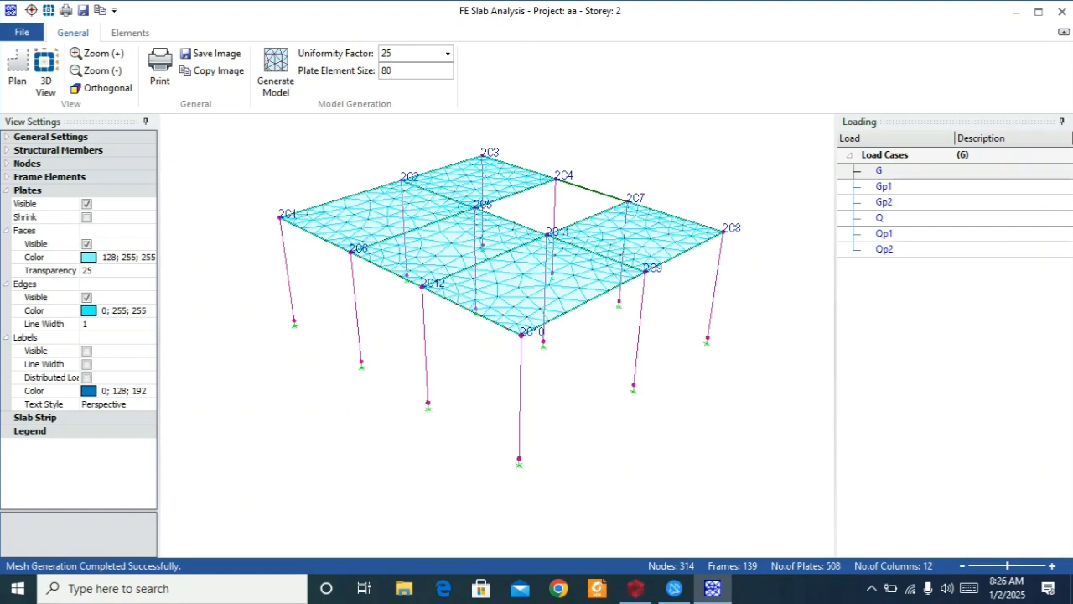
left_click(1062, 12)
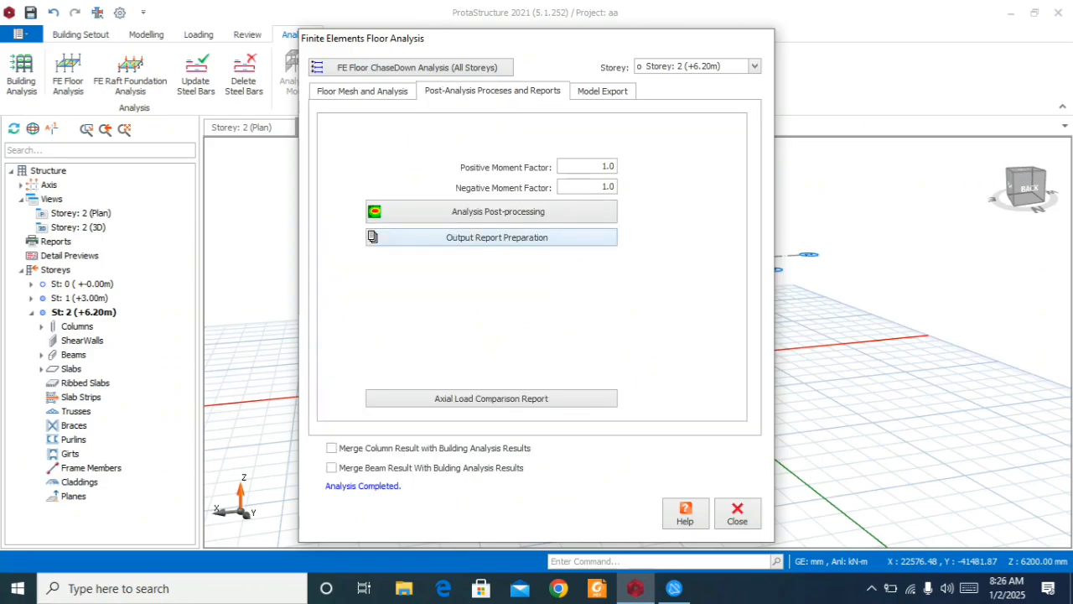
- Switch the FE floor analysis to storey 1, run the beam load calculation with its default options, and close the analysis dialog
left_click(754, 66)
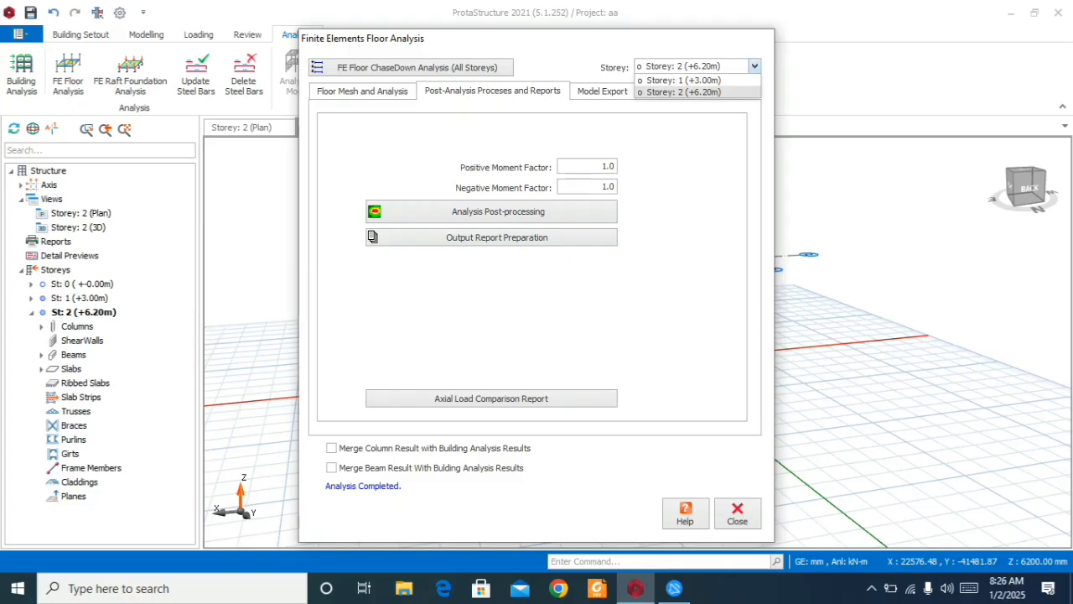
left_click(680, 79)
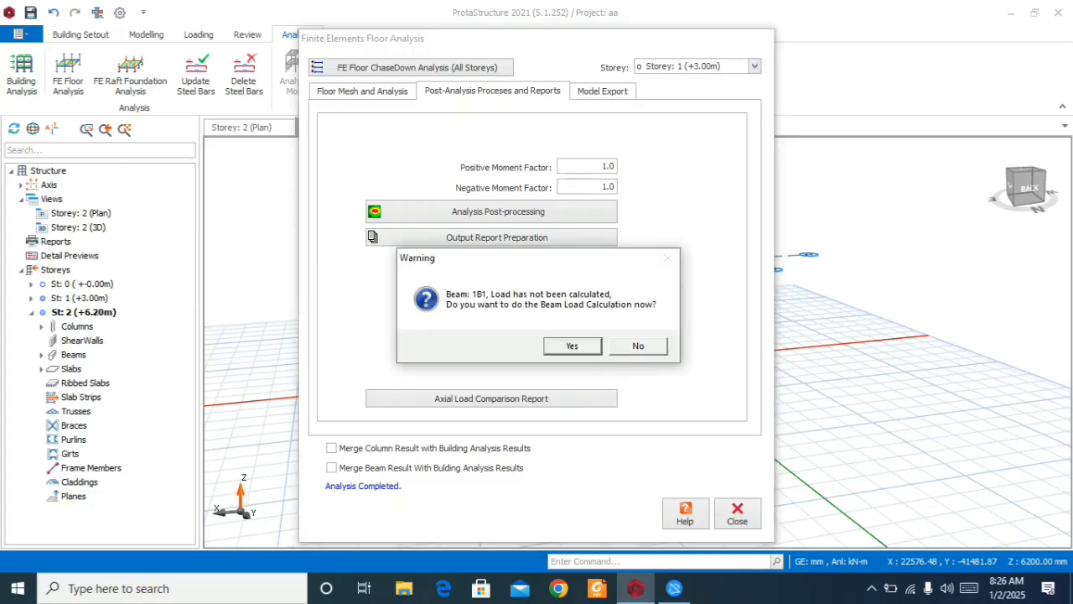
key("Return")
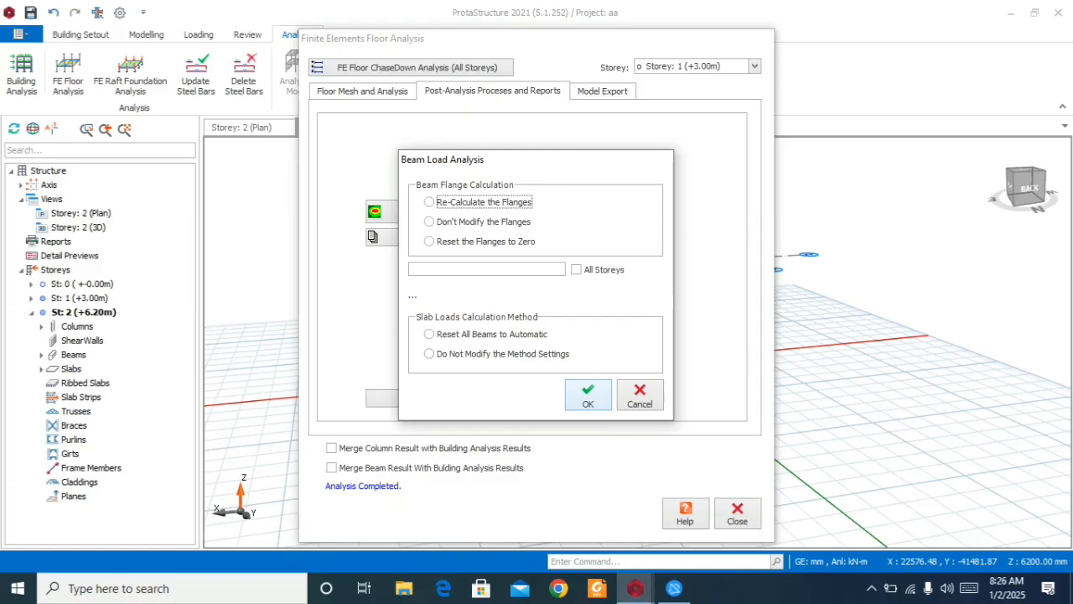
key("Return")
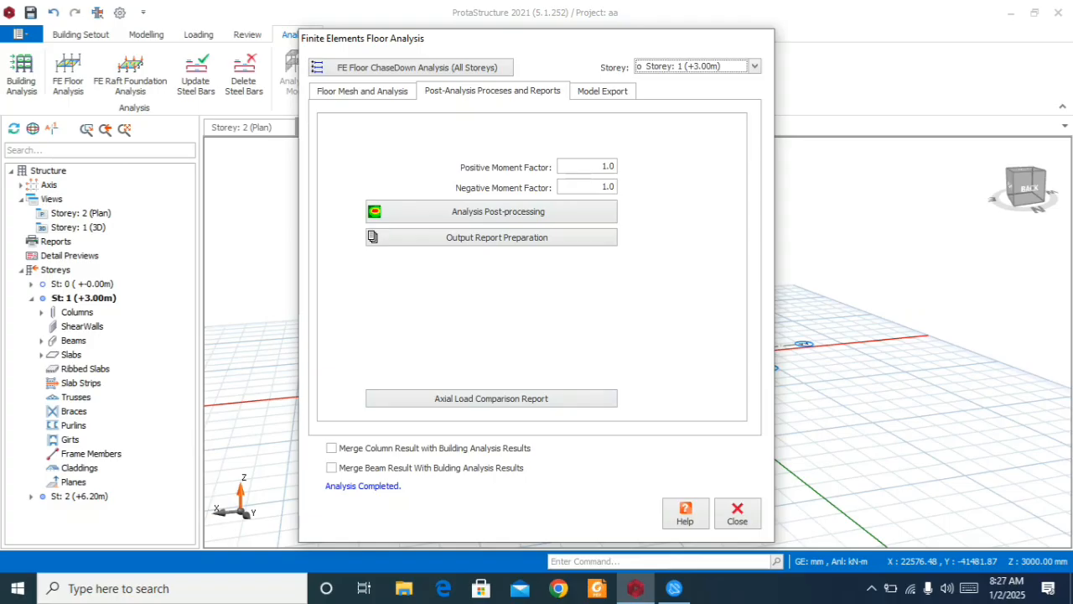
key("alt+Down")
key("Return")
left_click(738, 513)
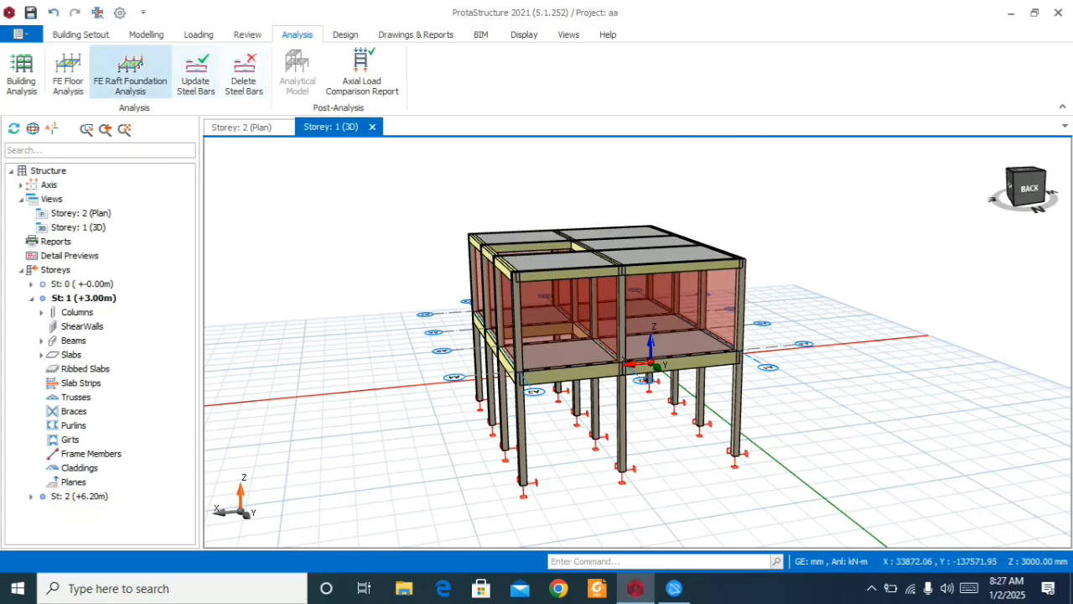
- Generate the FE floor mesh for storey 1 with the default settings, run its analysis and close the analysis dialog
left_click(67, 71)
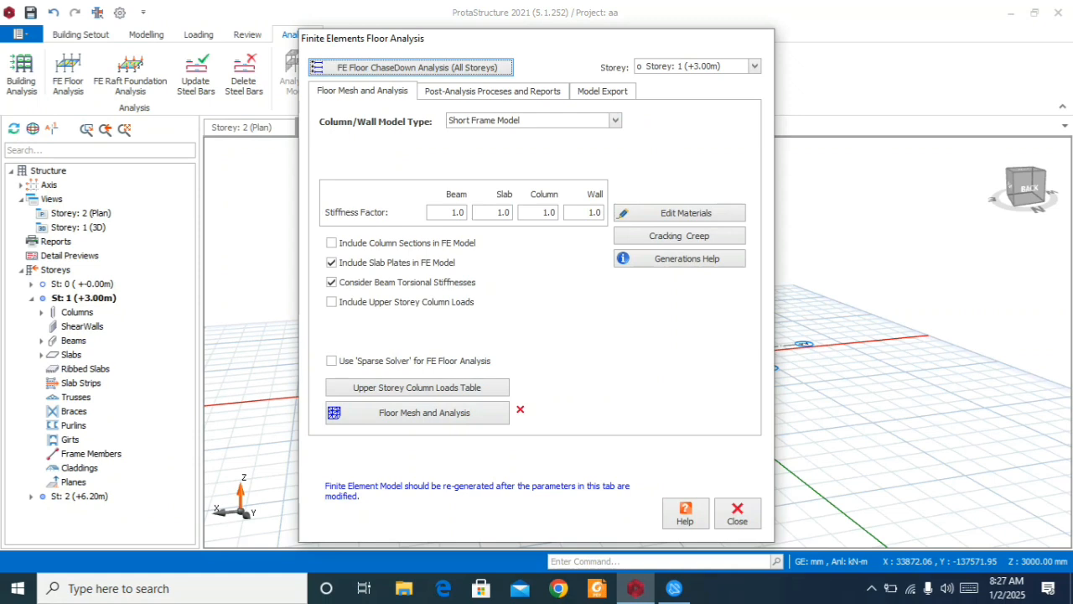
left_click(419, 413)
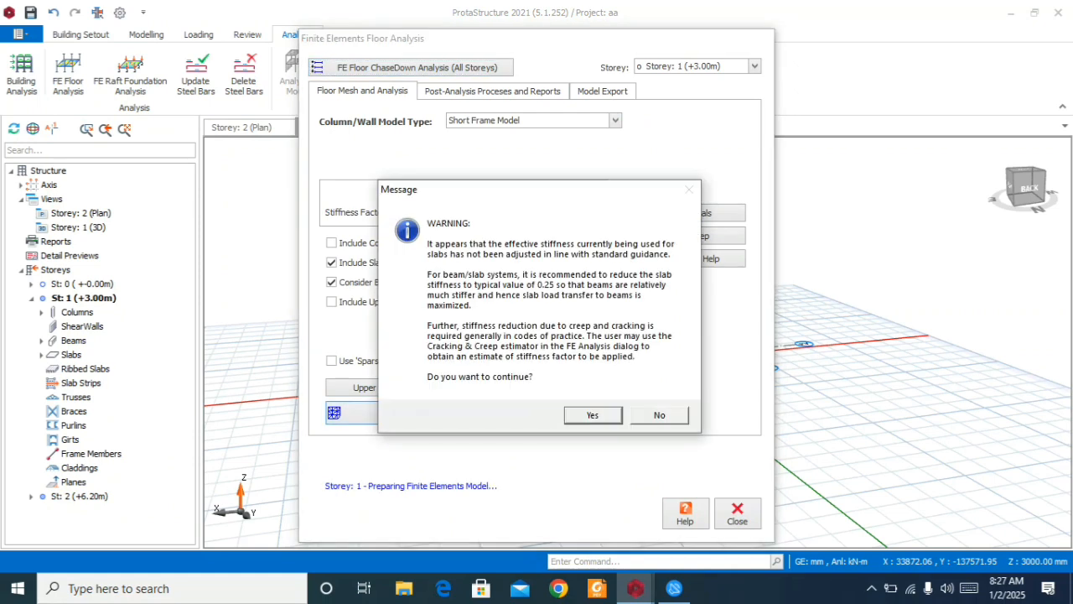
key("Return")
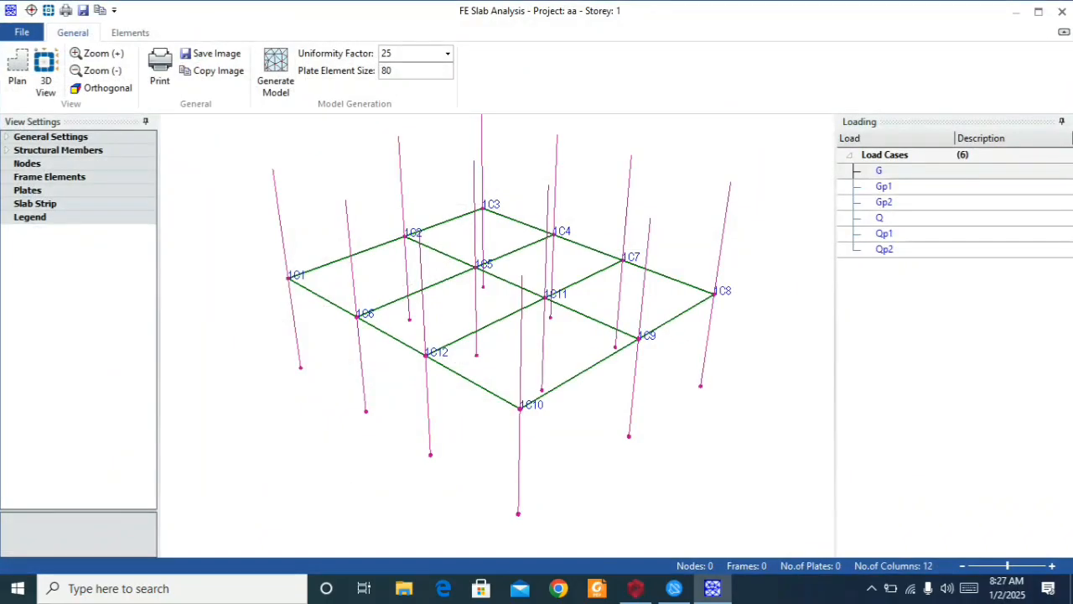
left_click(276, 73)
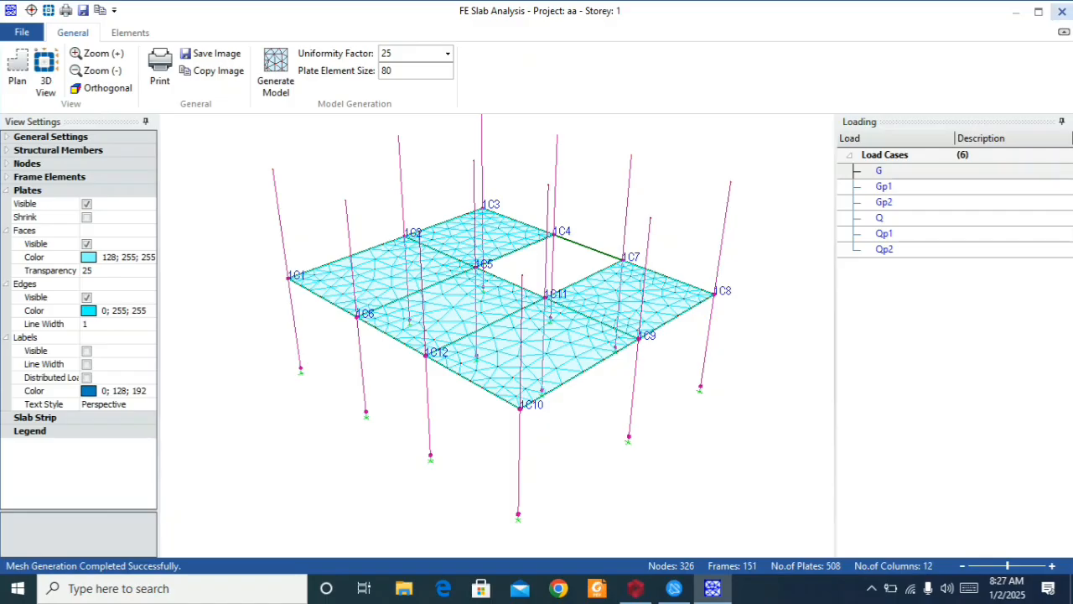
left_click(1062, 12)
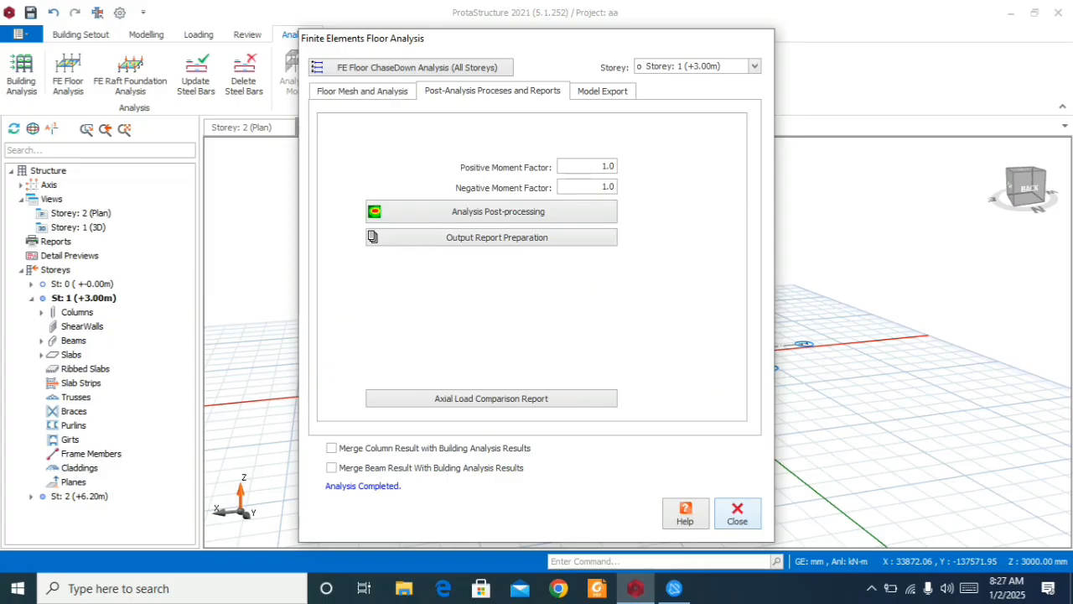
left_click(737, 513)
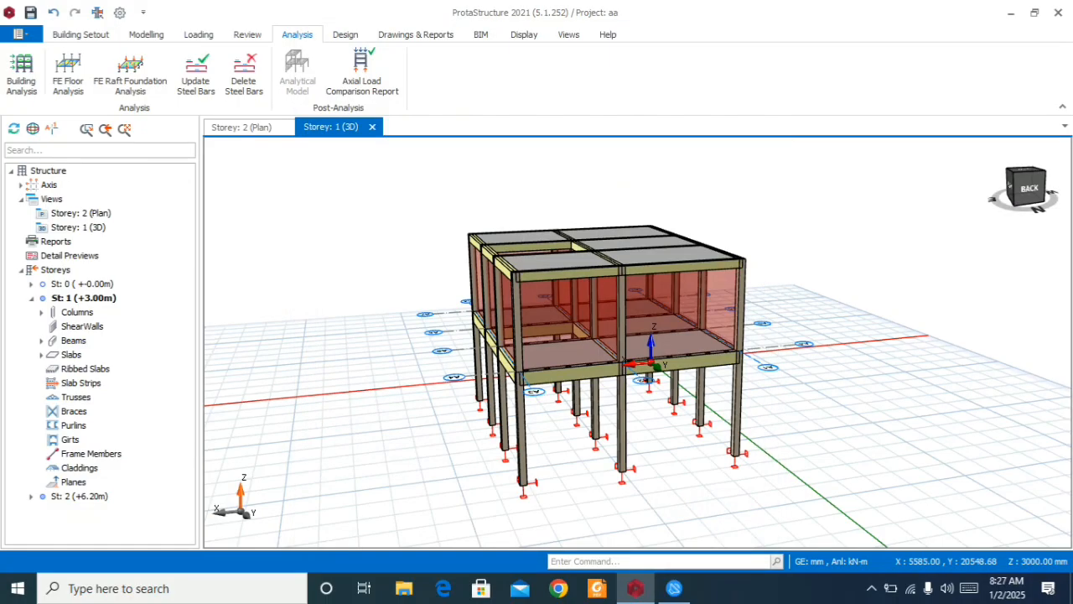
- Examine the two-storey frame in the 3D view from the back and front sides
mouse_move(698, 373)
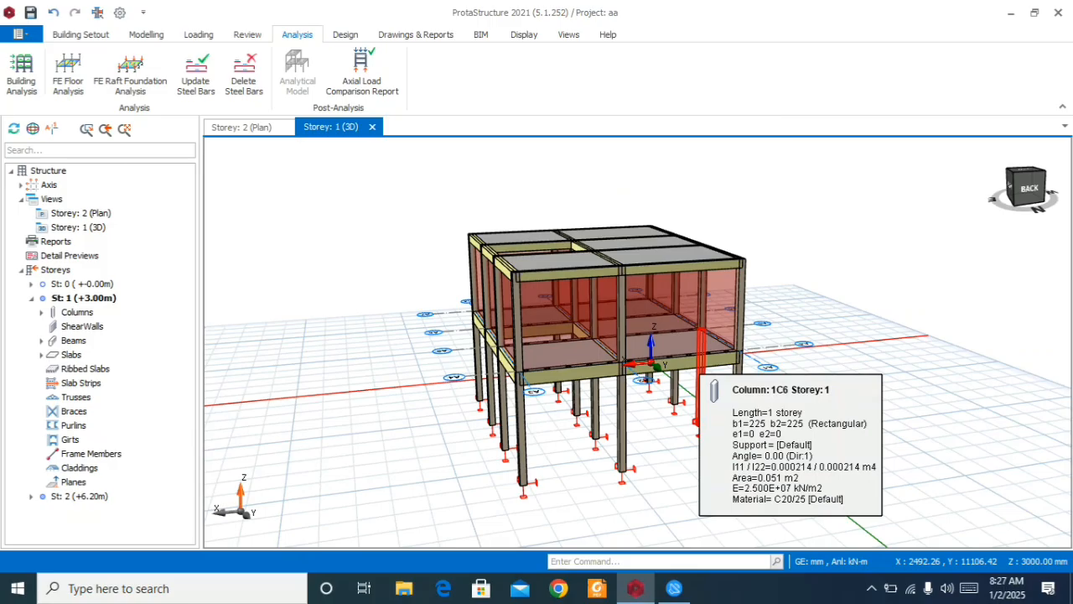
scroll(509, 310, "up", 2)
mouse_move(457, 319)
middle_mouse_down()
mouse_move(687, 335)
mouse_move(733, 369)
middle_mouse_up()
scroll(650, 293, "down", 3)
scroll(639, 292, "up", 3)
middle_click_drag(905, 411, 537, 277)
scroll(526, 267, "down", 3)
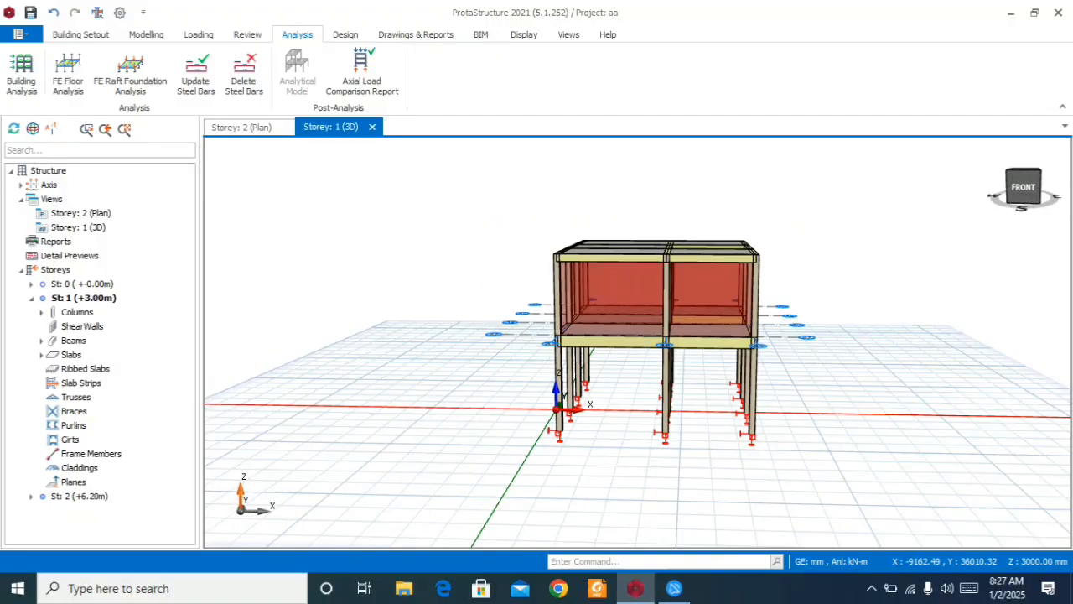
scroll(649, 266, "up", 3)
scroll(431, 261, "down", 3)
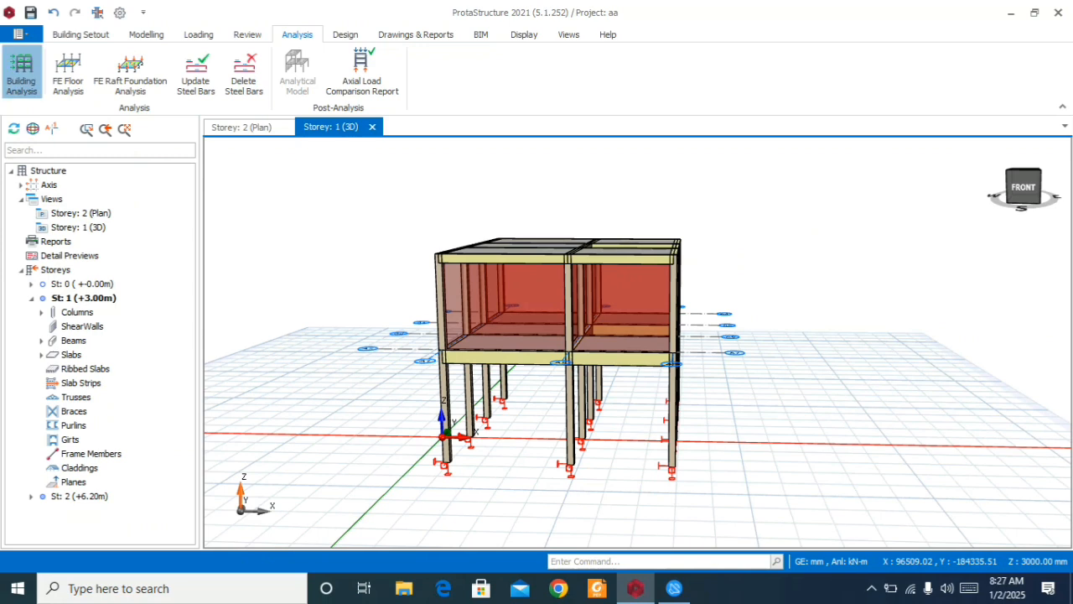
- In the building analysis materials, exclude rebar diameters Y10, Y13 and Y32 from use in the concrete columns
left_click(22, 73)
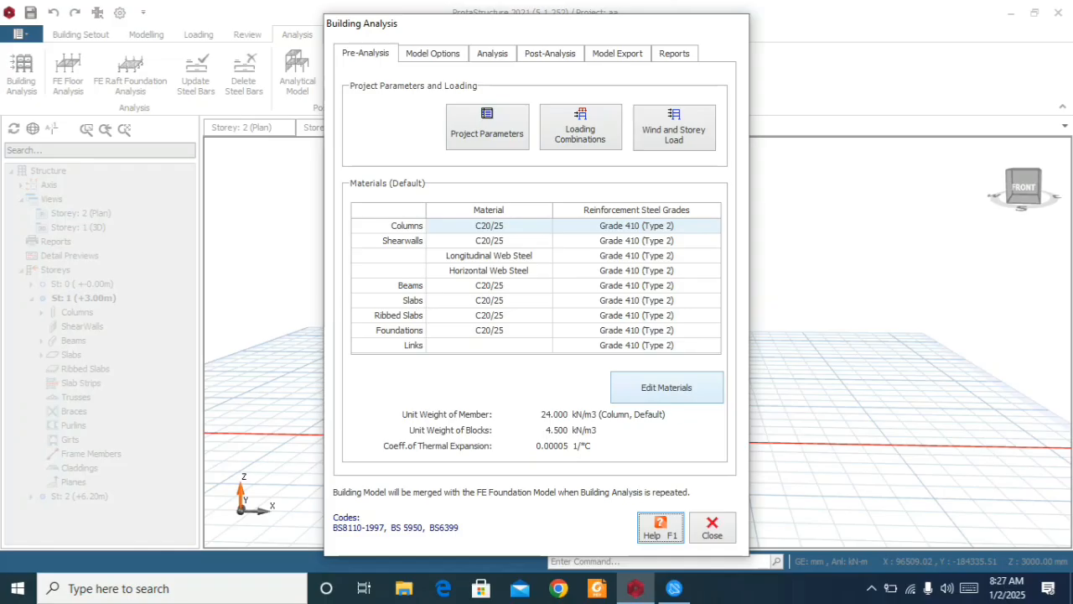
left_click(667, 387)
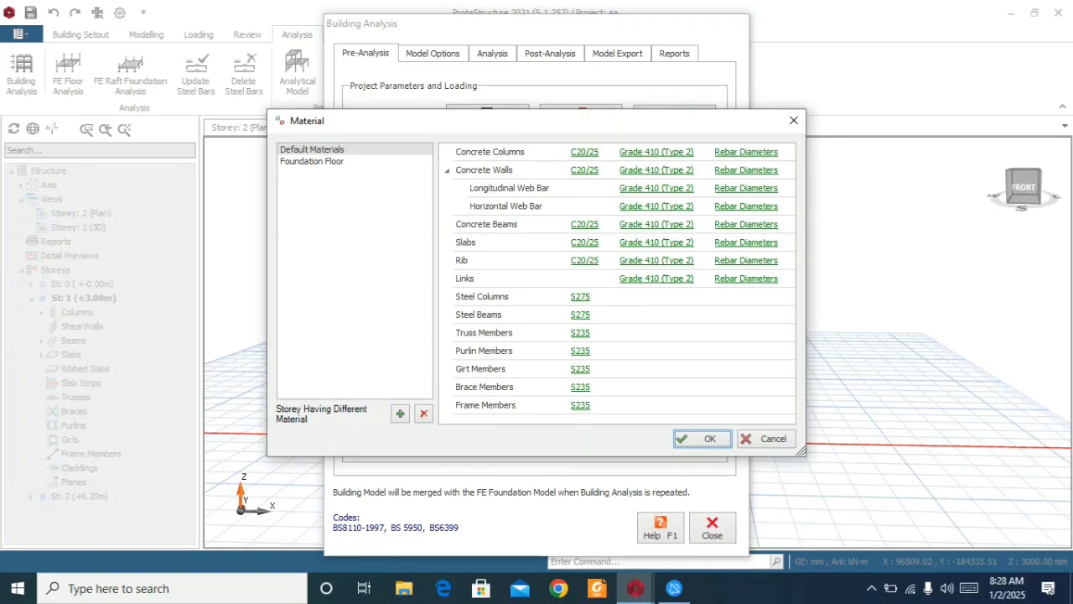
left_click(746, 152)
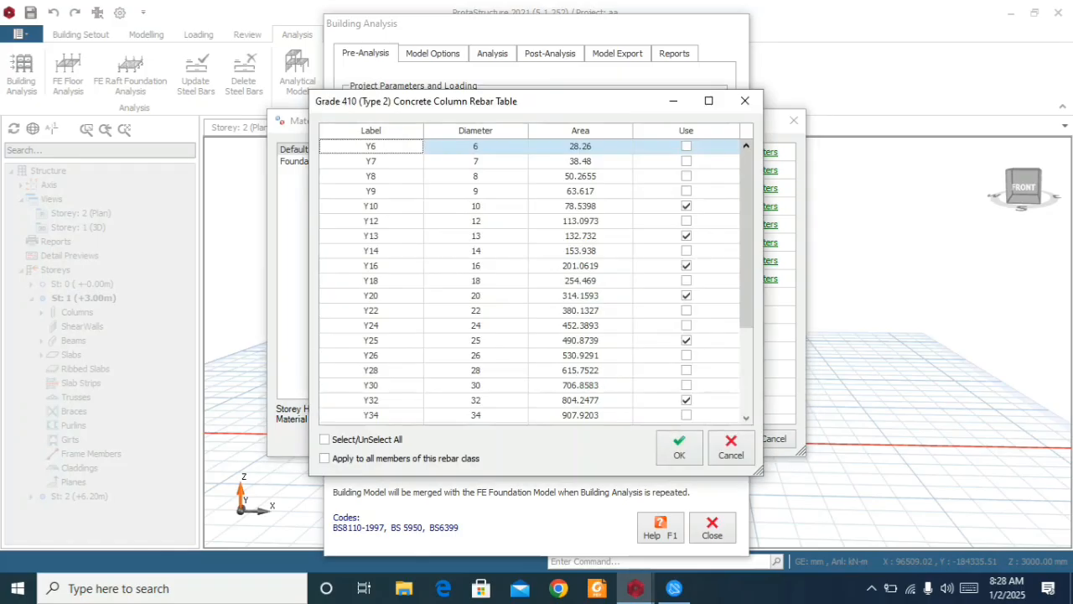
scroll(686, 219, "down", 1)
scroll(685, 191, "up", 1)
left_click(685, 205)
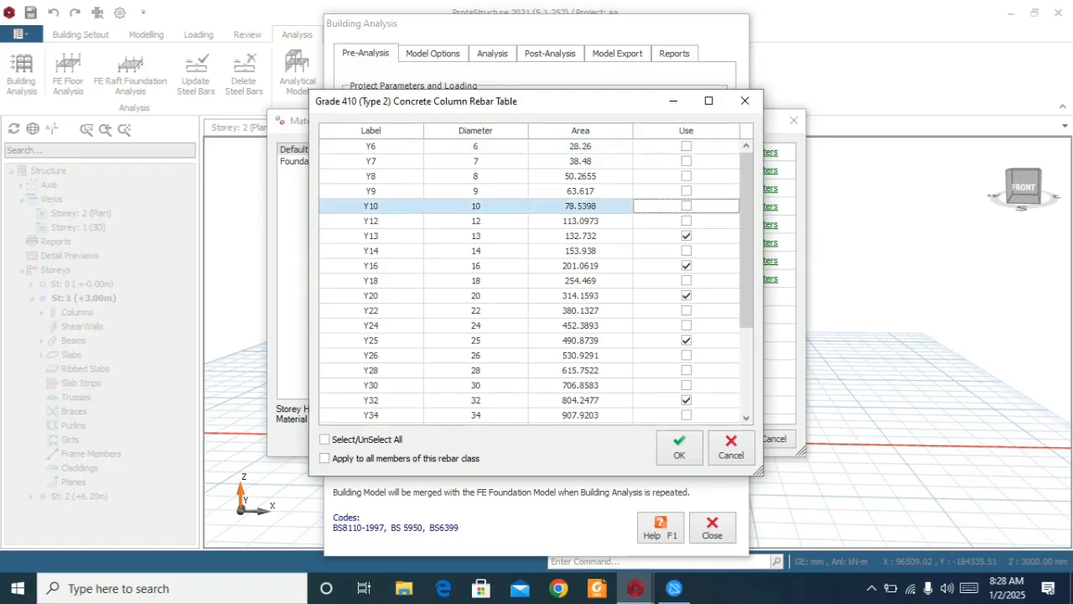
left_click(685, 235)
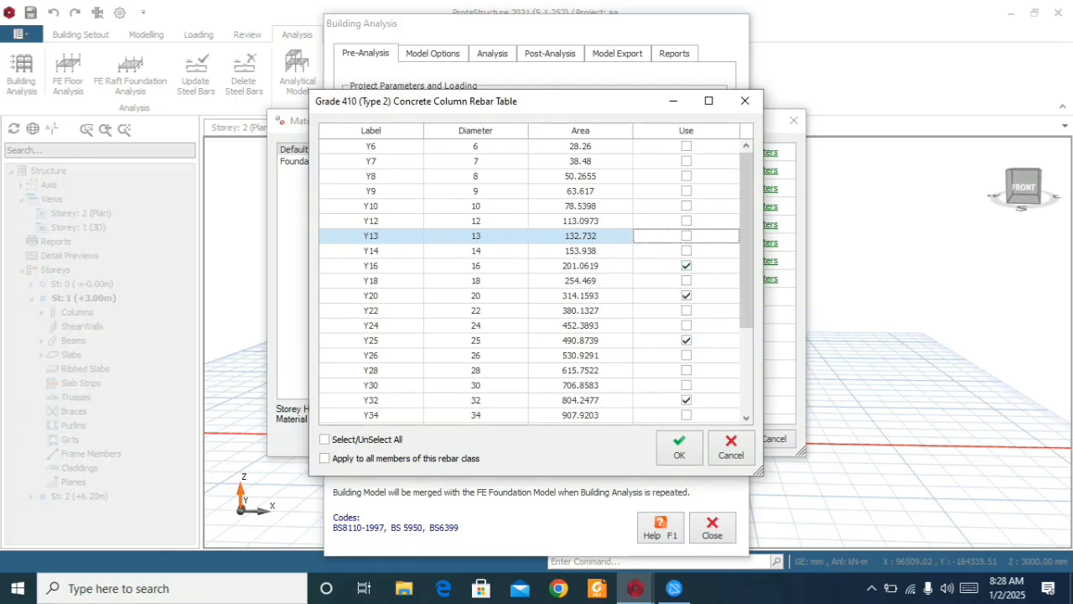
left_click(687, 400)
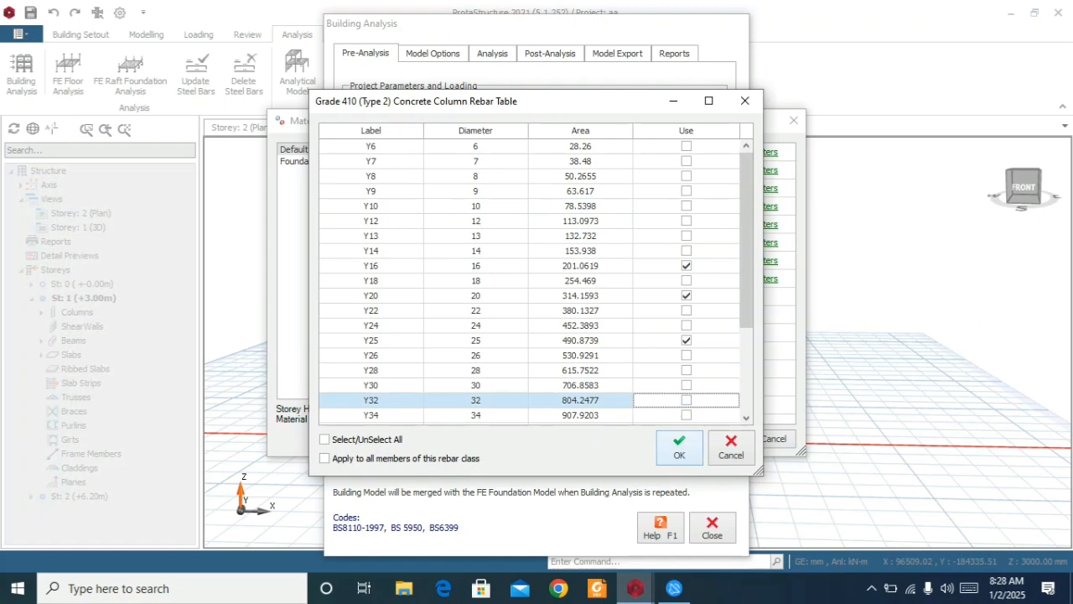
left_click(686, 442)
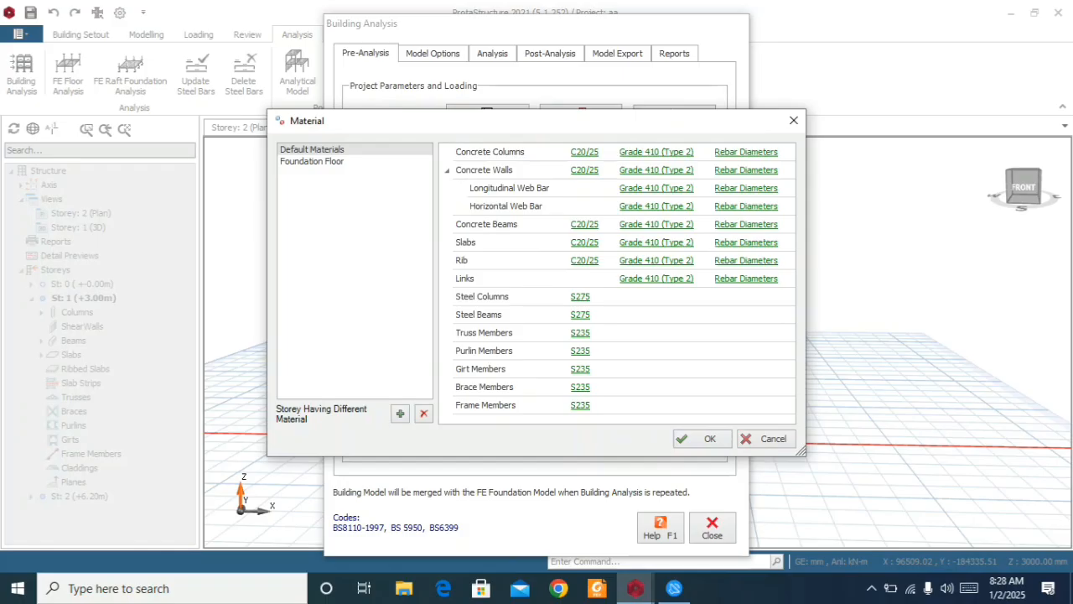
- Exclude rebar diameters Y10, Y13 and Y32 from use in the concrete beams
left_click(746, 224)
left_click(686, 206)
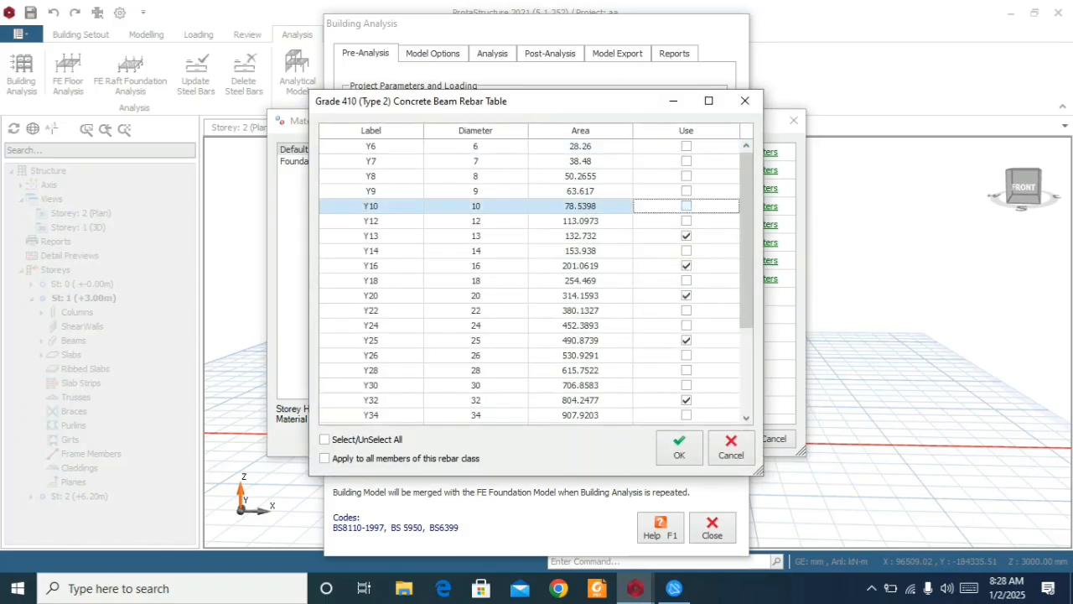
left_click(686, 236)
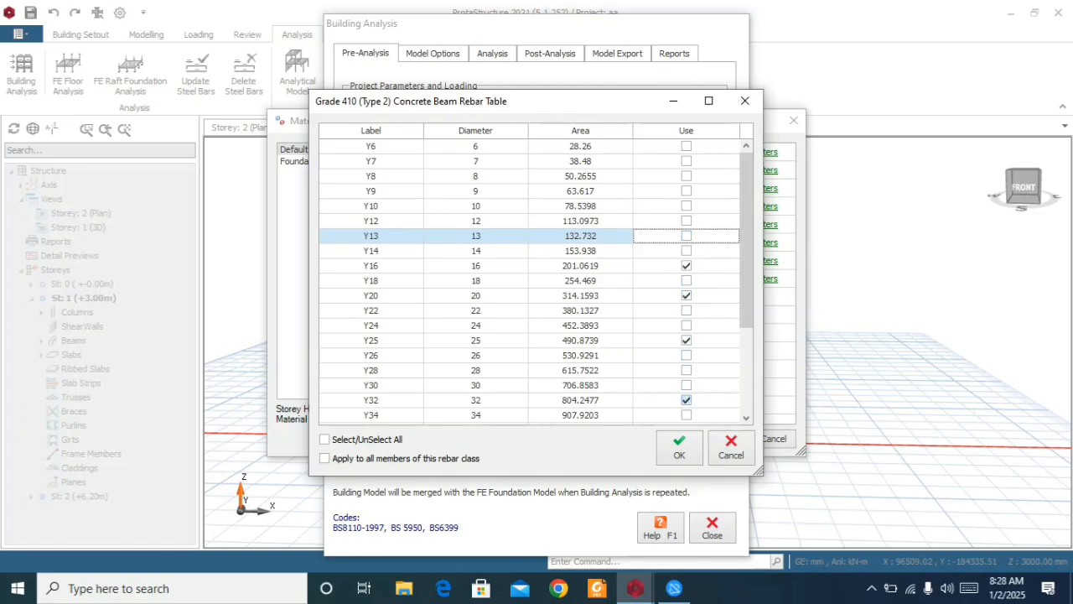
left_click(687, 400)
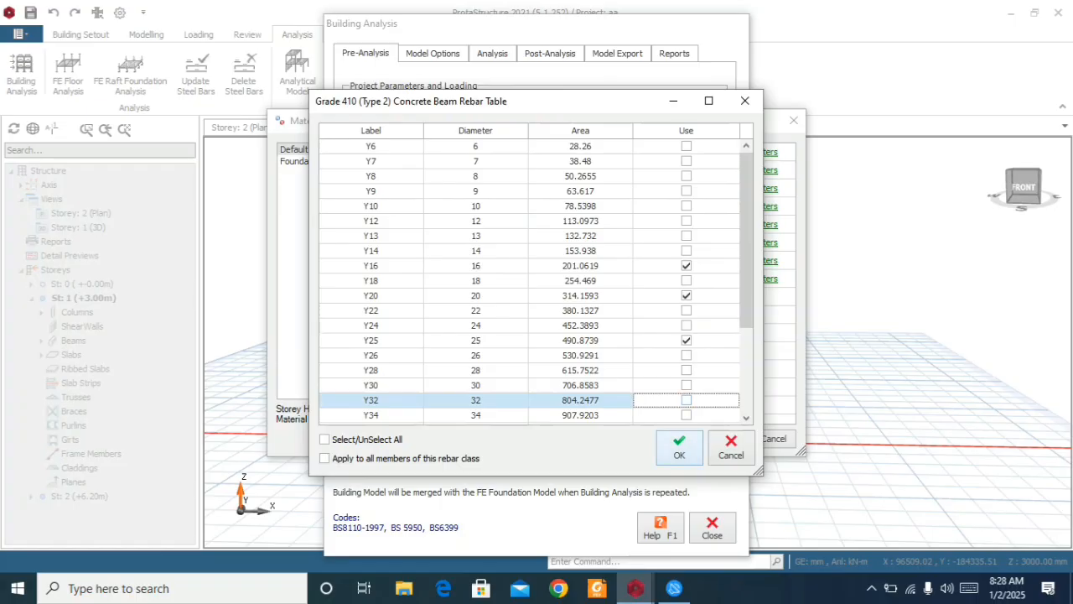
left_click(683, 445)
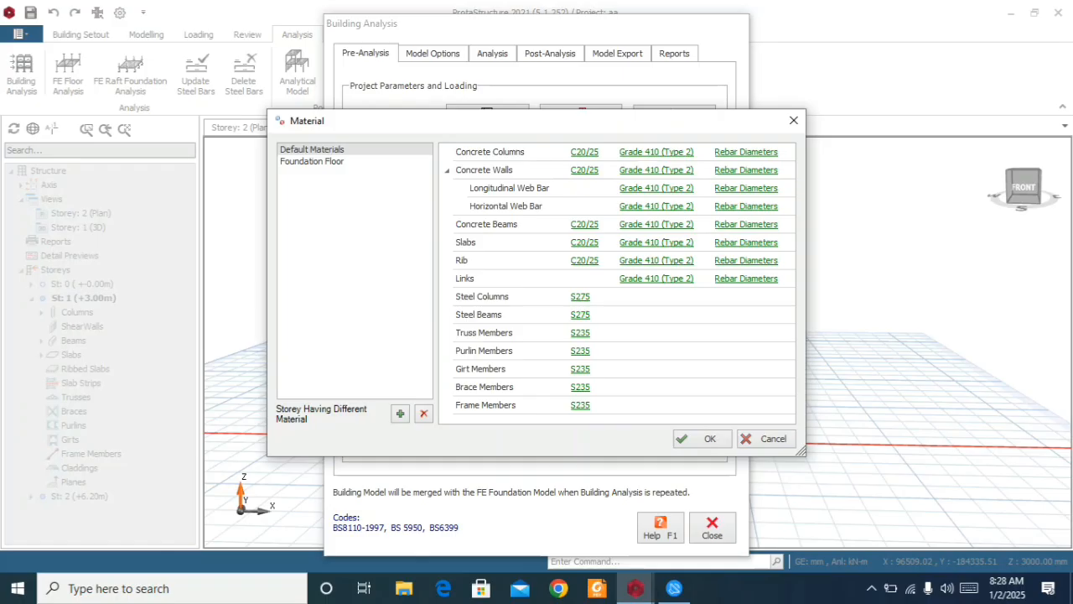
- Allow only rebar diameter Y12 in the slabs, excluding Y8, Y10, Y13, Y16, Y20, Y25 and Y32
left_click(745, 242)
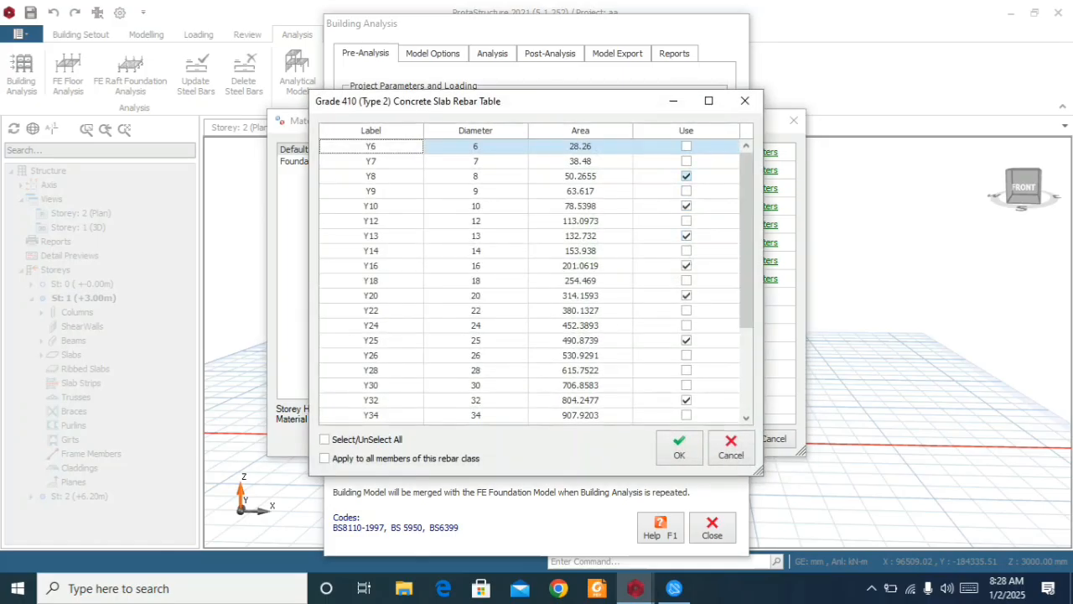
left_click(686, 176)
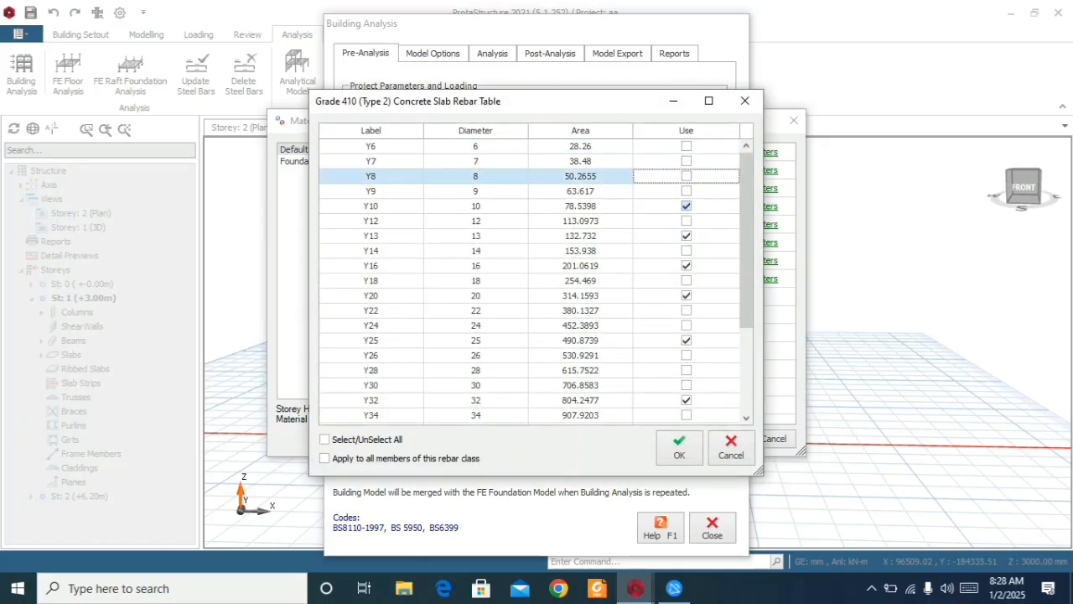
left_click(687, 206)
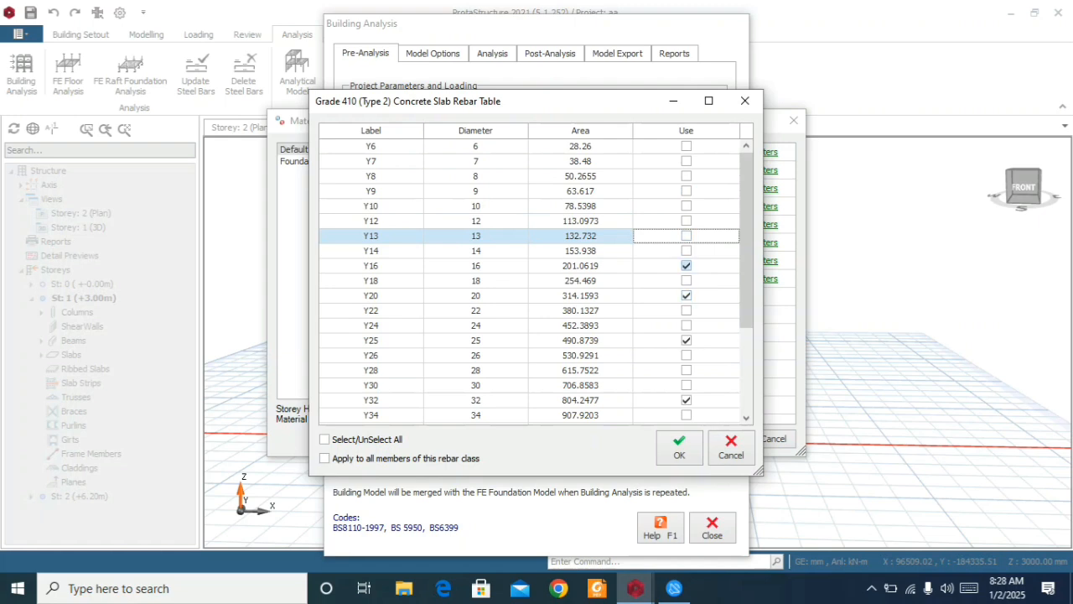
left_click(687, 265)
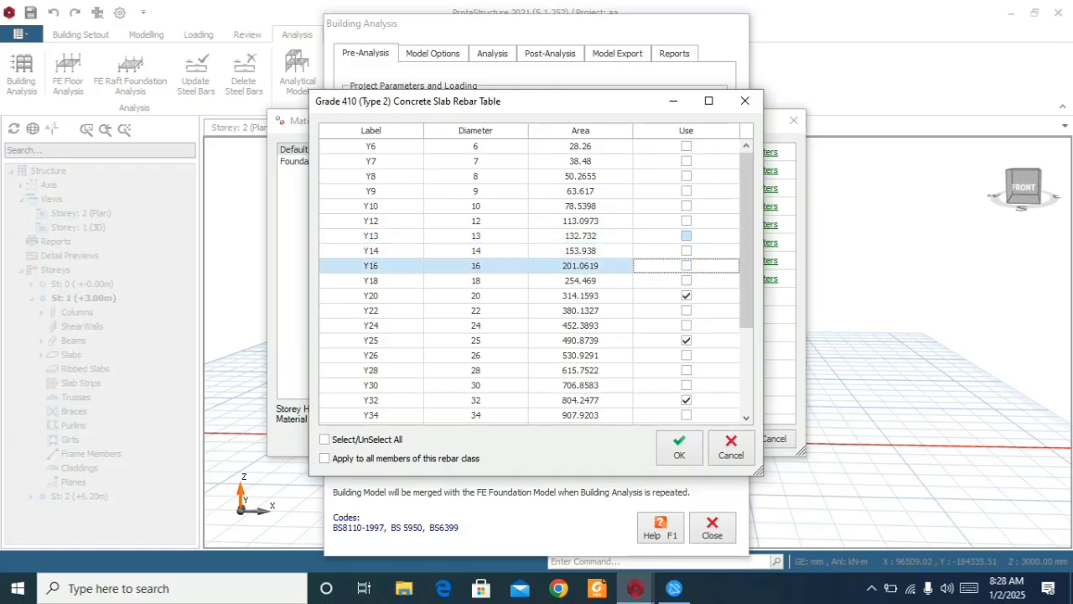
left_click(687, 221)
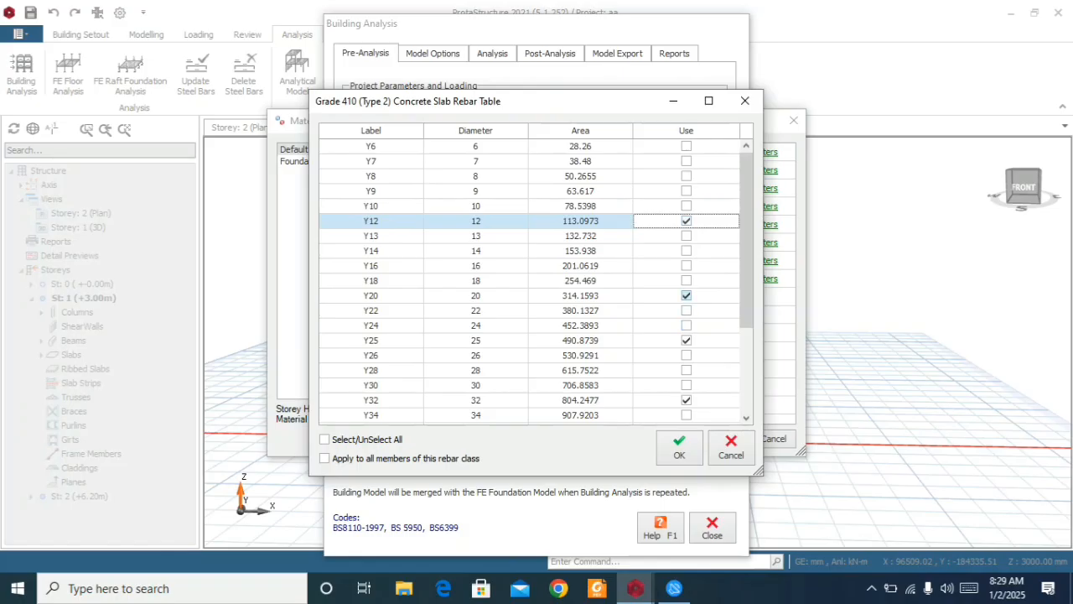
left_click(686, 295)
left_click(687, 340)
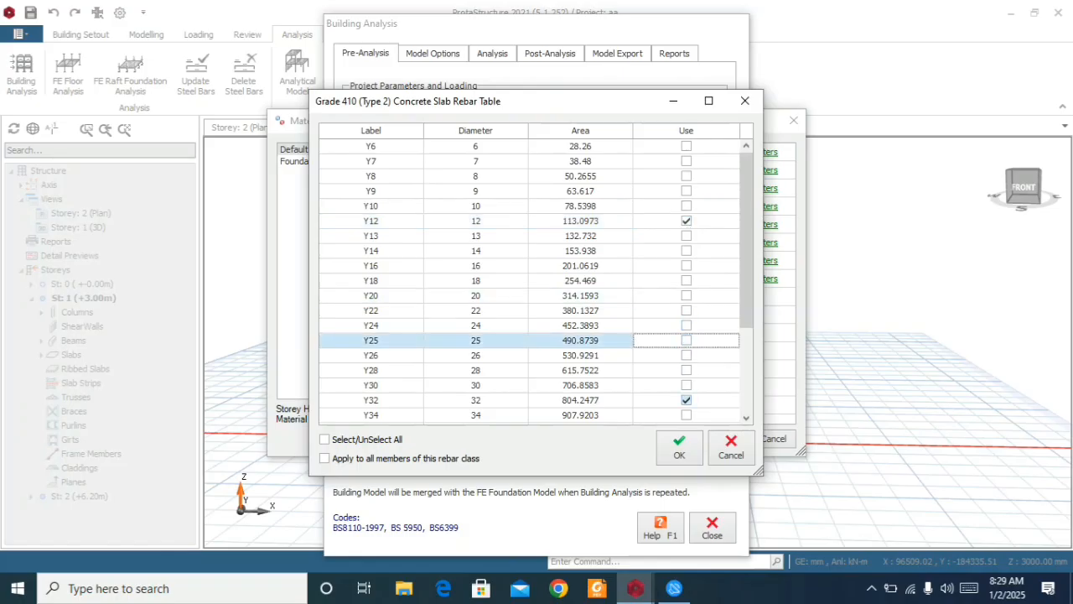
left_click(687, 400)
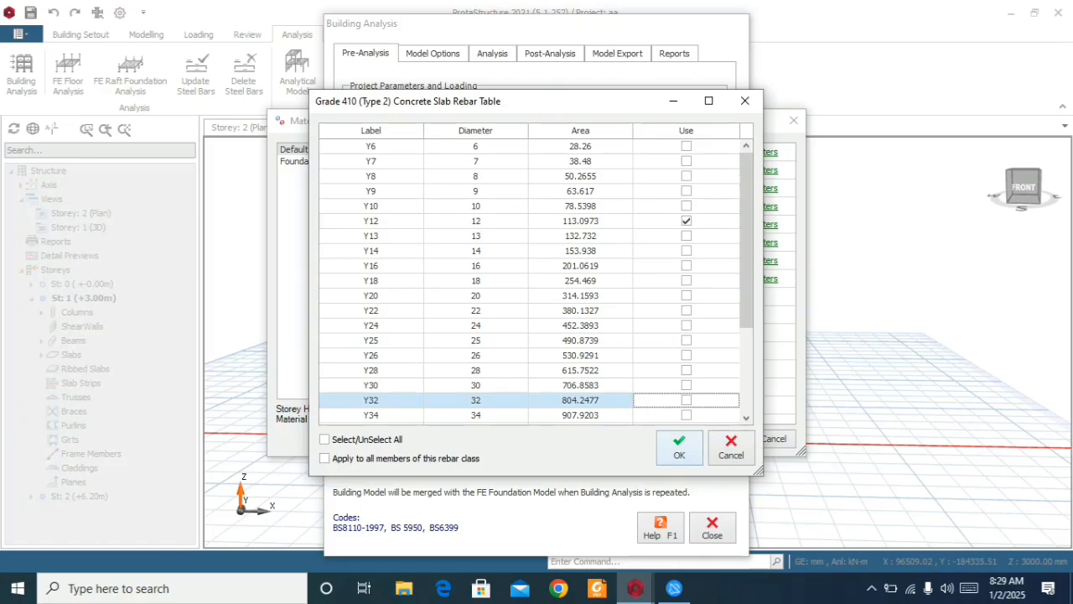
key("Return")
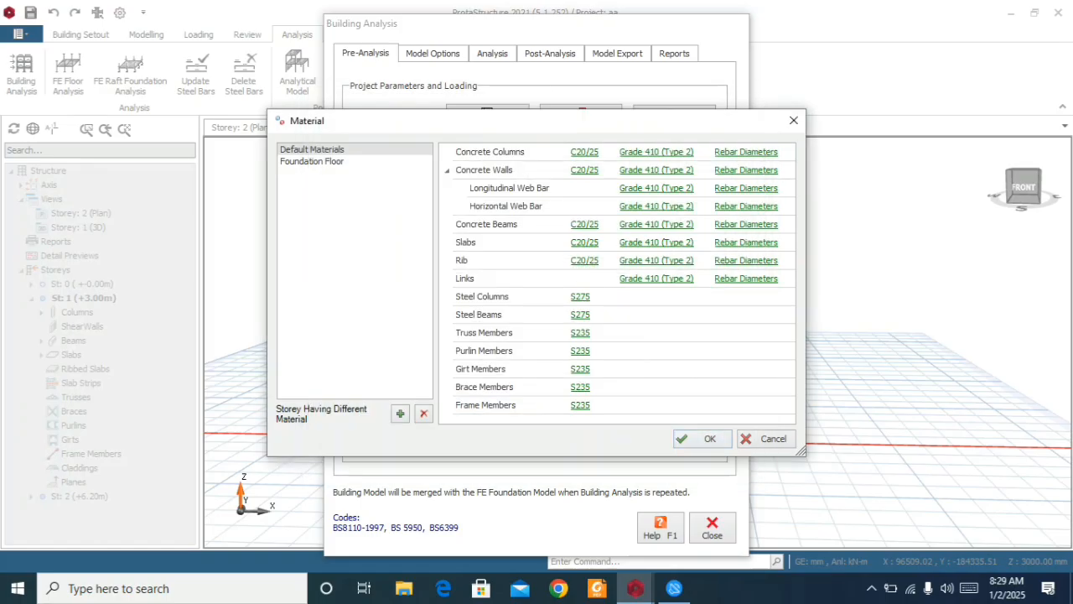
- Limit the default link rebar diameters to Y8 and Y10, excluding Y9, Y13, Y18, Y20, Y25 and Y32
left_click(745, 278)
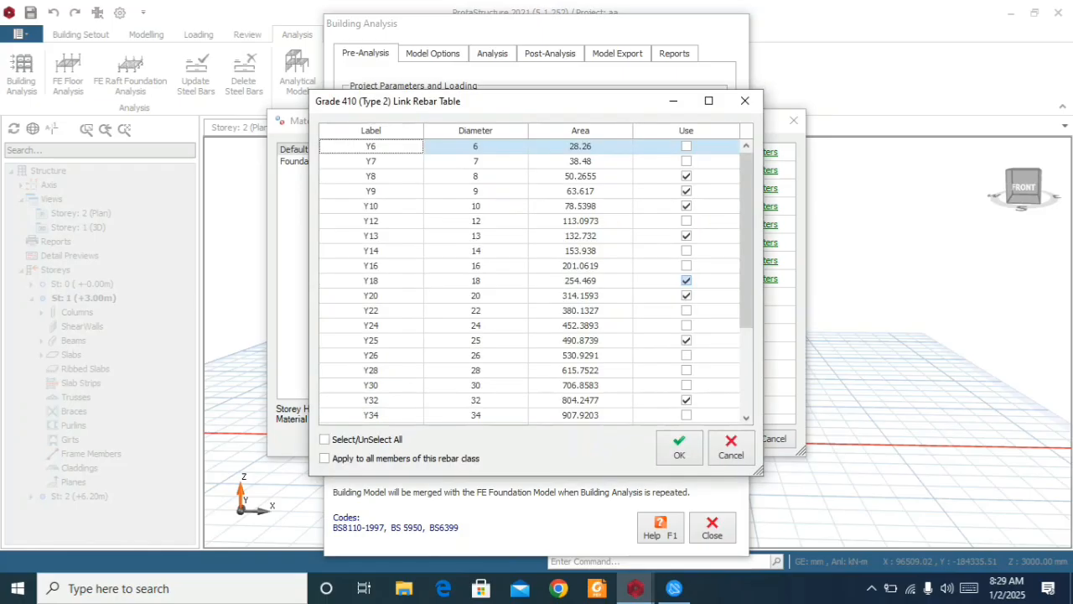
left_click(686, 176)
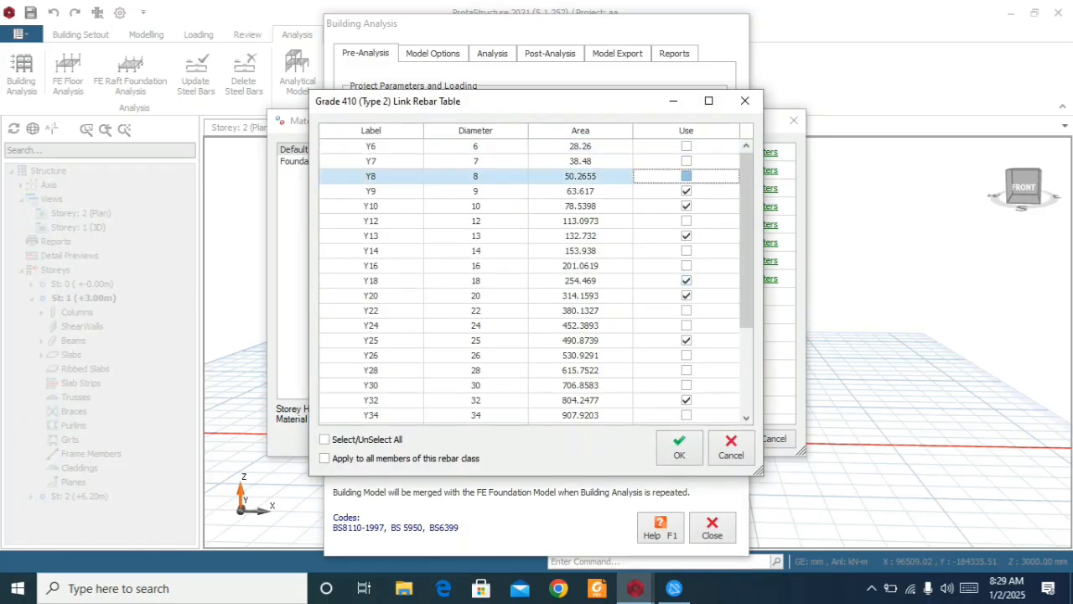
left_click(686, 191)
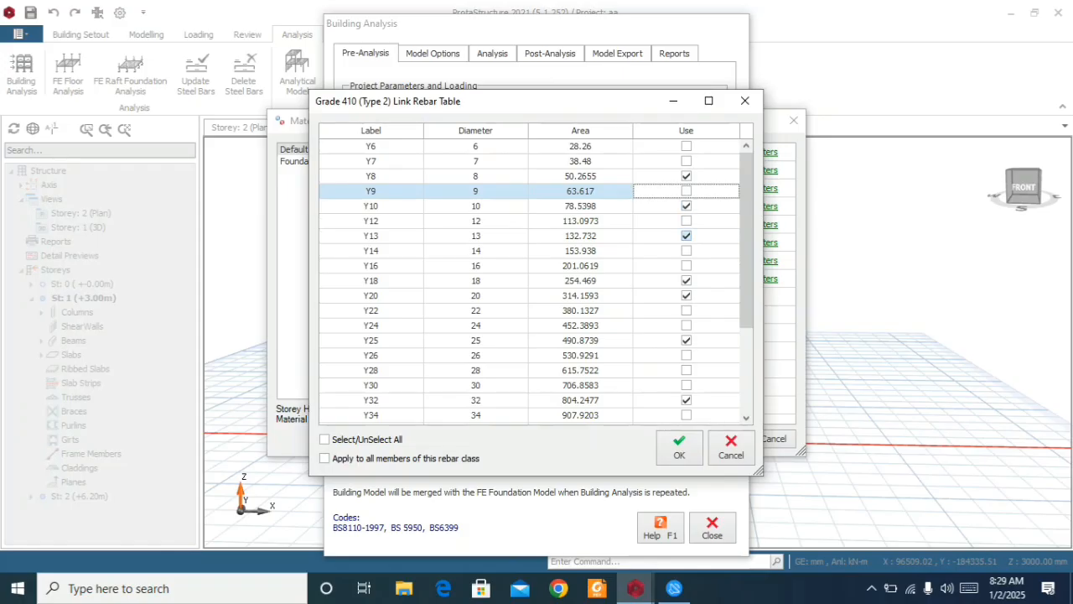
left_click(685, 236)
left_click(686, 281)
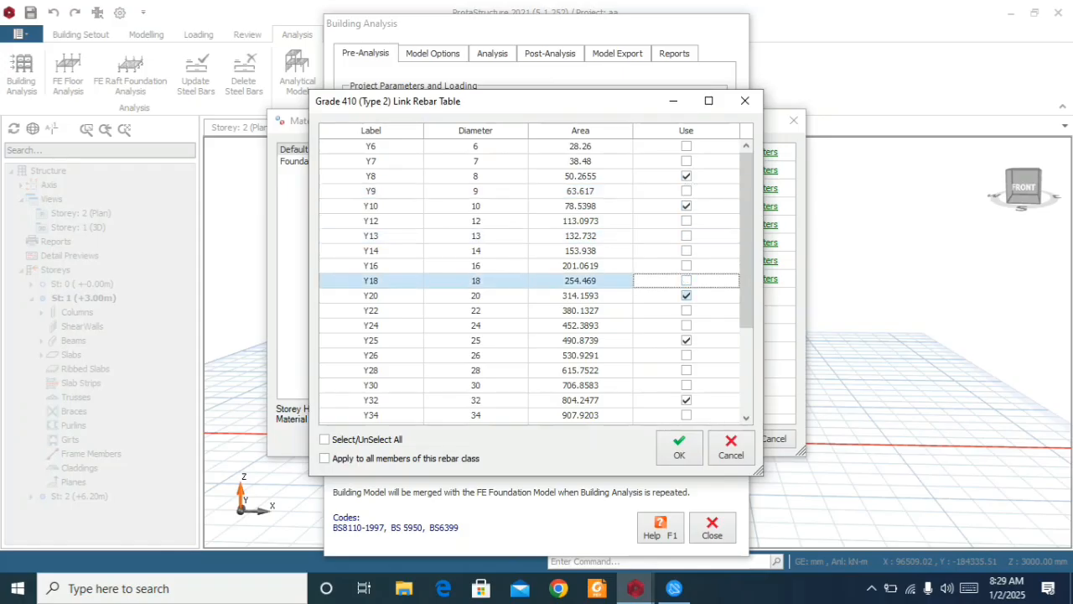
left_click(686, 295)
left_click(685, 339)
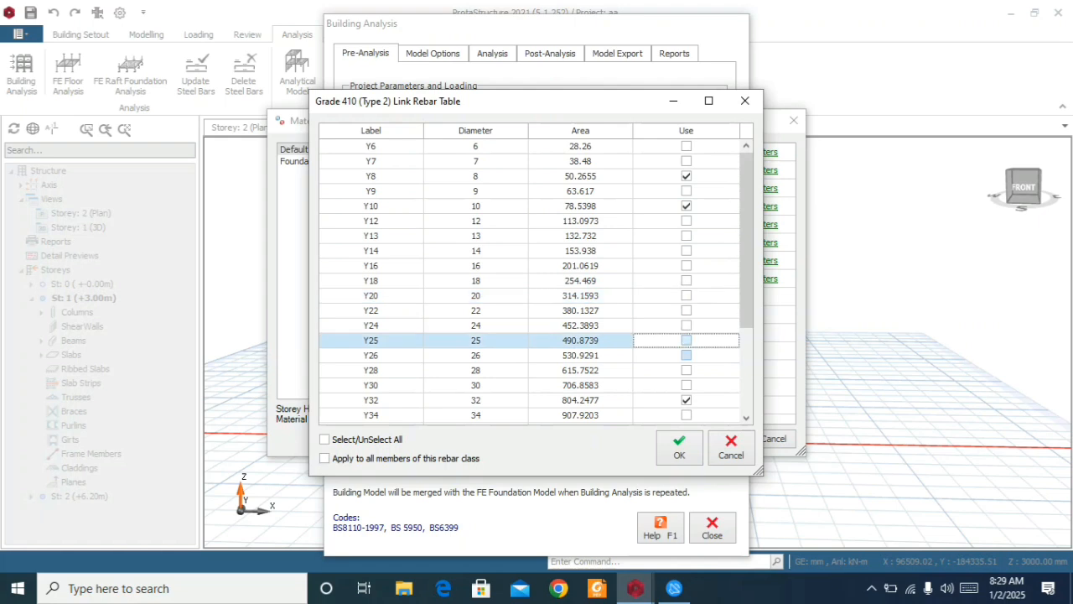
left_click(685, 399)
left_click(679, 447)
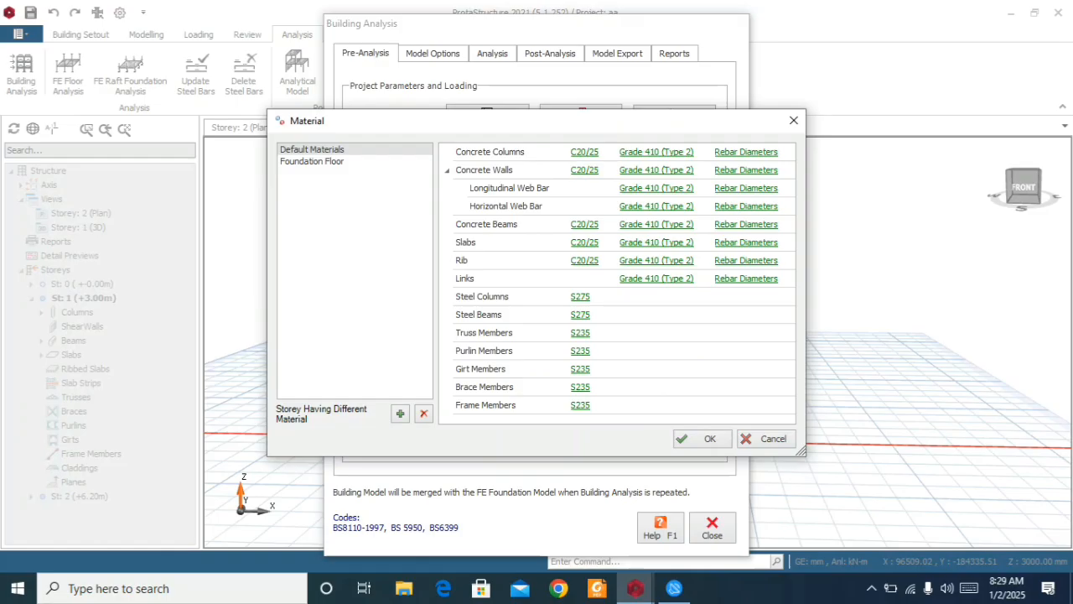
- Limit the foundation floor's foundation rebar diameters to Y12 and Y16, adding Y12 and excluding Y10, Y13, Y20, Y25 and Y32
left_click(311, 161)
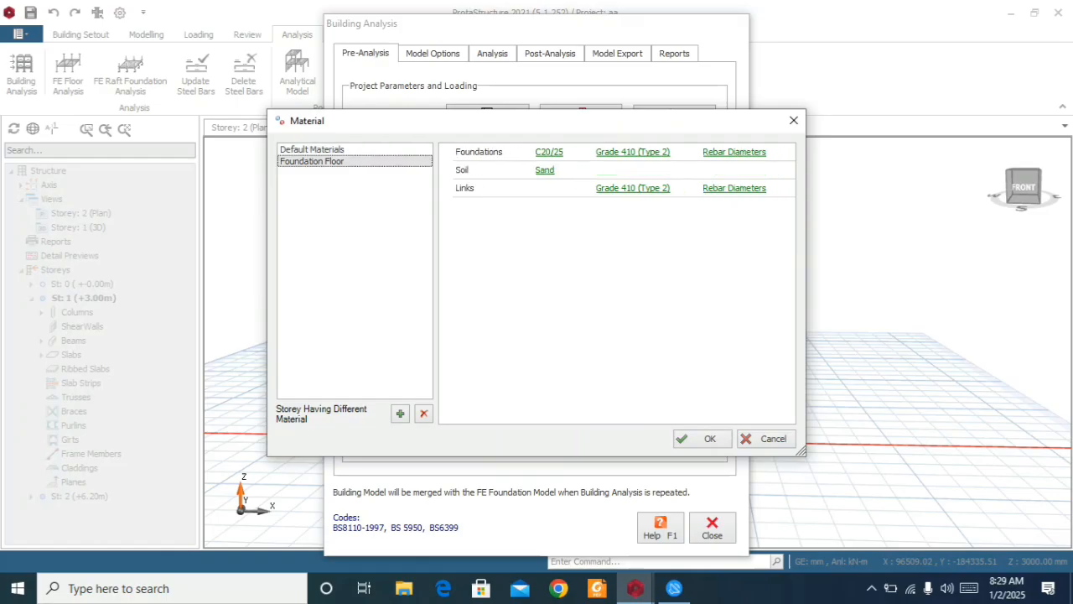
left_click(734, 152)
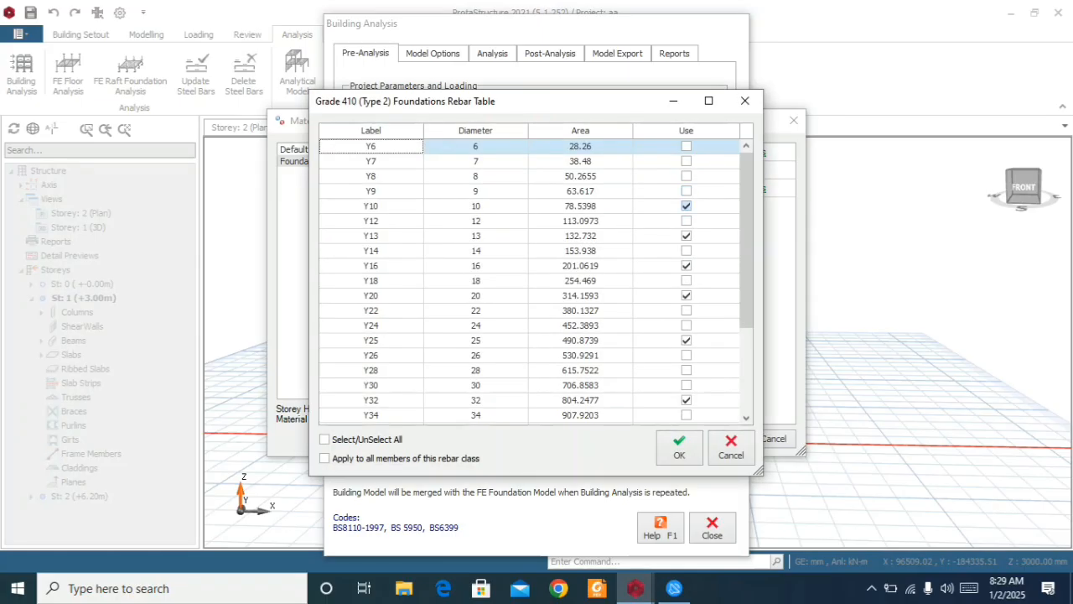
left_click(685, 206)
left_click(685, 220)
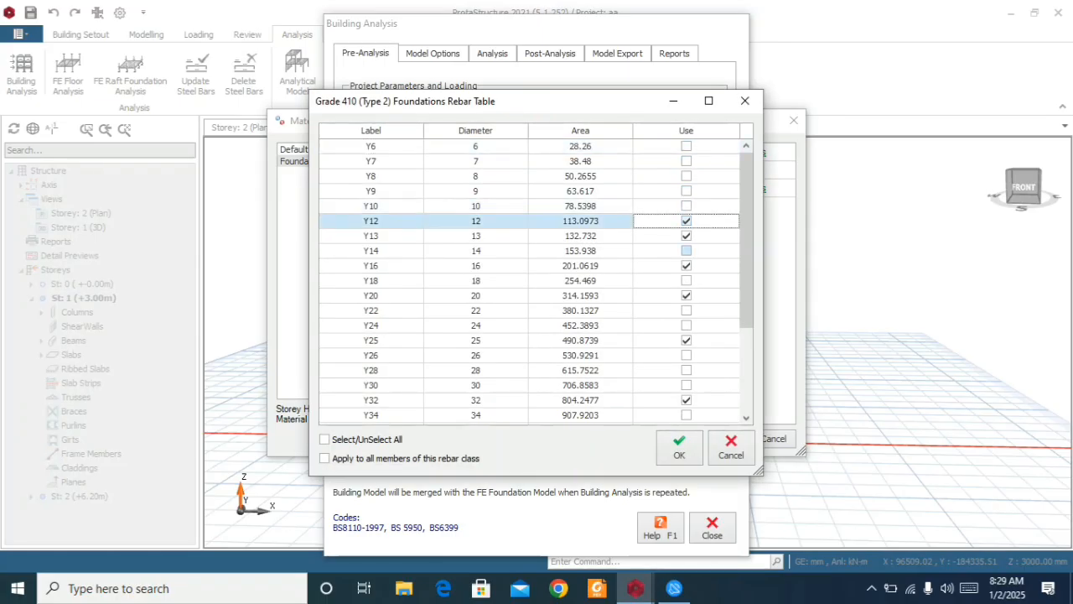
left_click(686, 236)
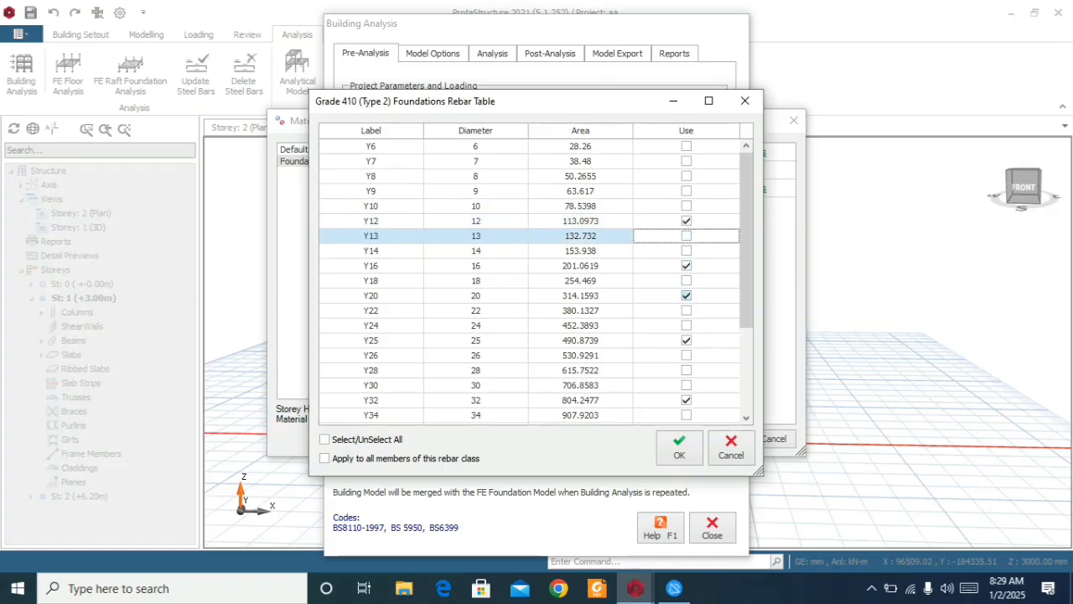
left_click(686, 295)
left_click(686, 339)
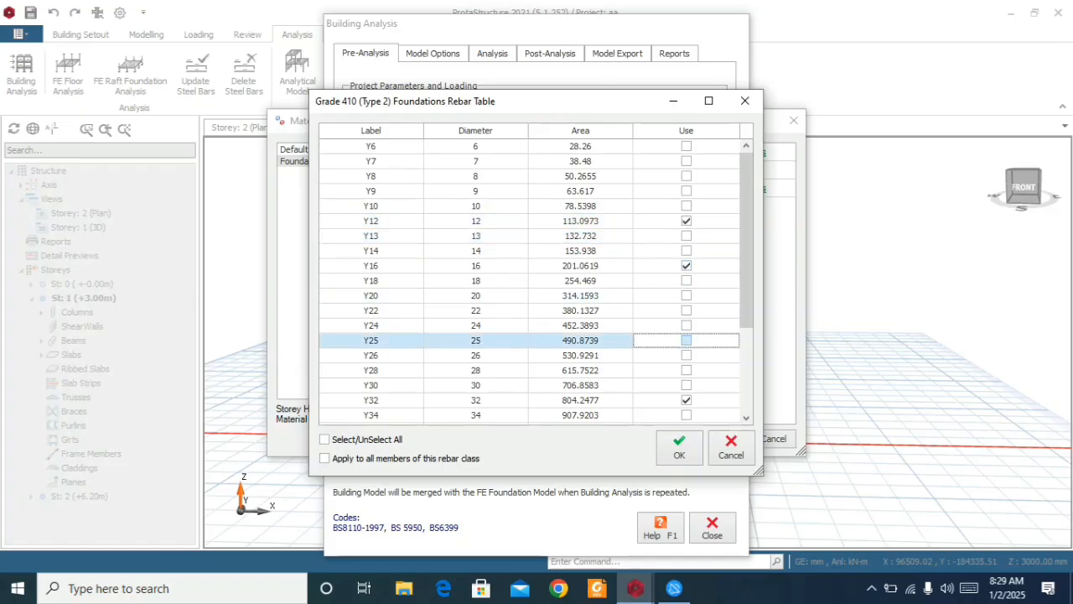
left_click(686, 399)
scroll(536, 281, "down", 3)
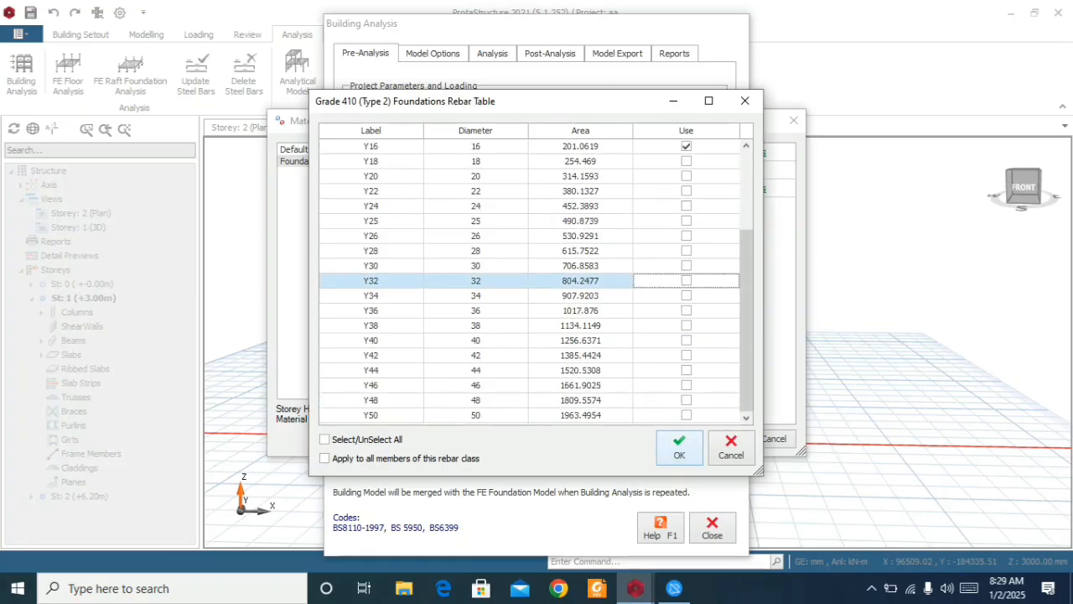
left_click(683, 444)
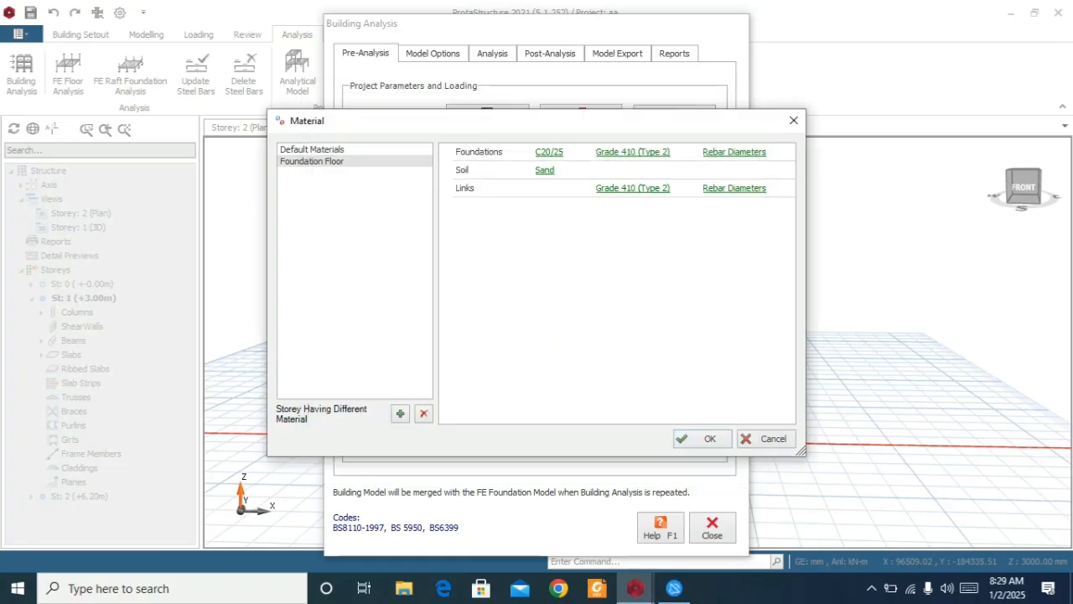
- Review the foundation floor's link rebar table and accept the edited material settings
left_click(632, 188)
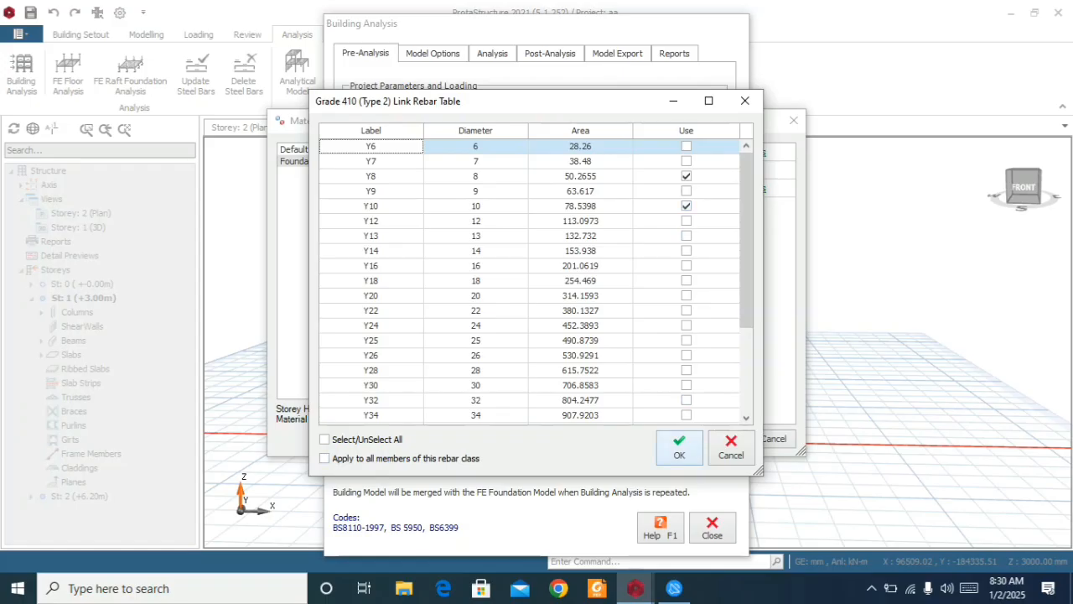
left_click(679, 446)
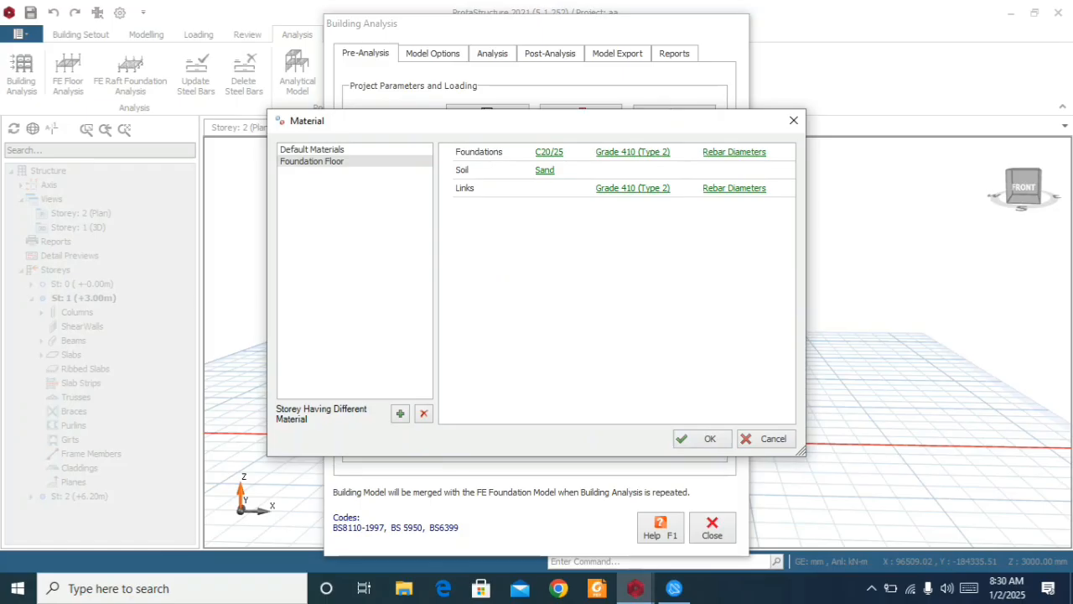
left_click(696, 439)
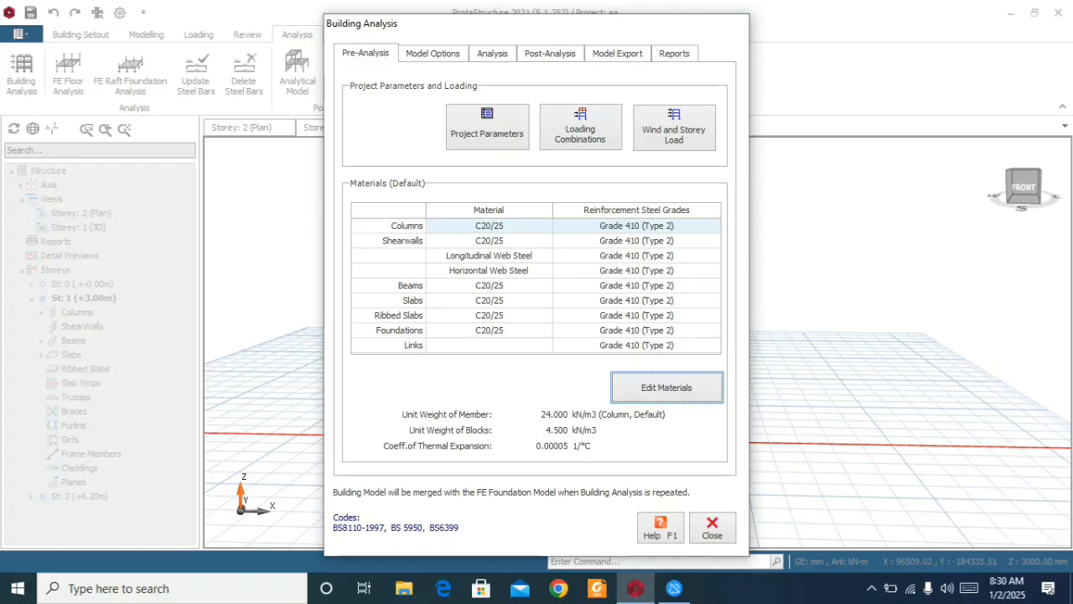
- Run the building model check with all check types for all storeys and close the check dialog
left_click(433, 54)
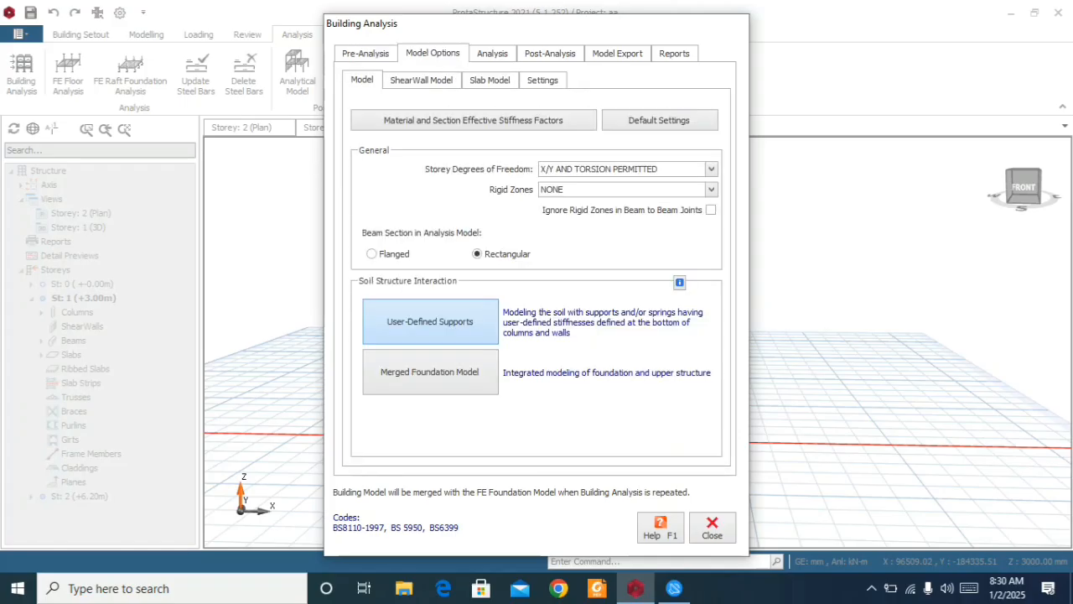
left_click(492, 54)
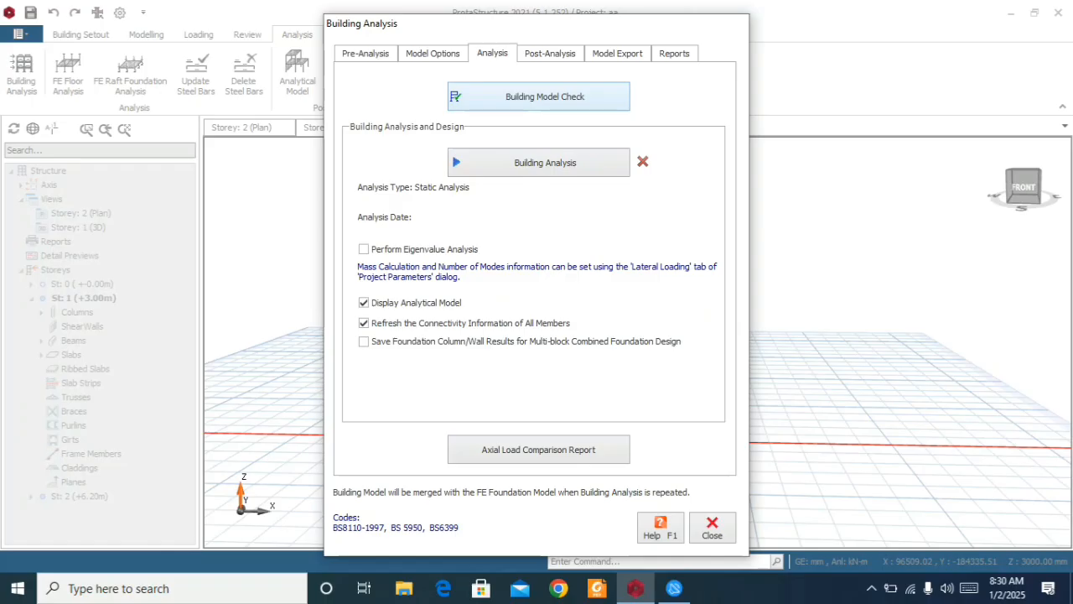
left_click(538, 96)
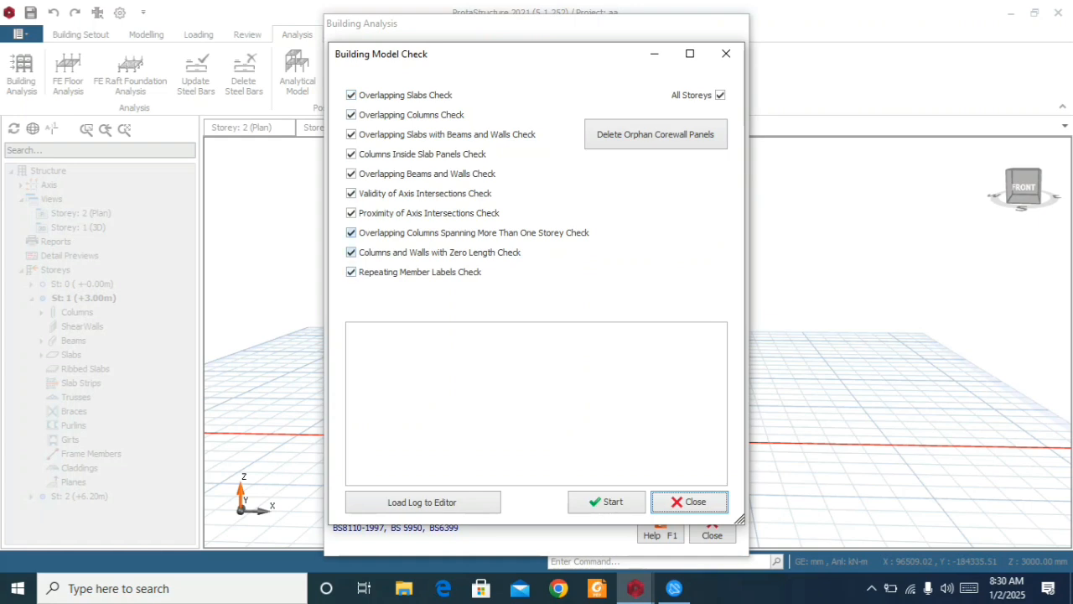
left_click(606, 501)
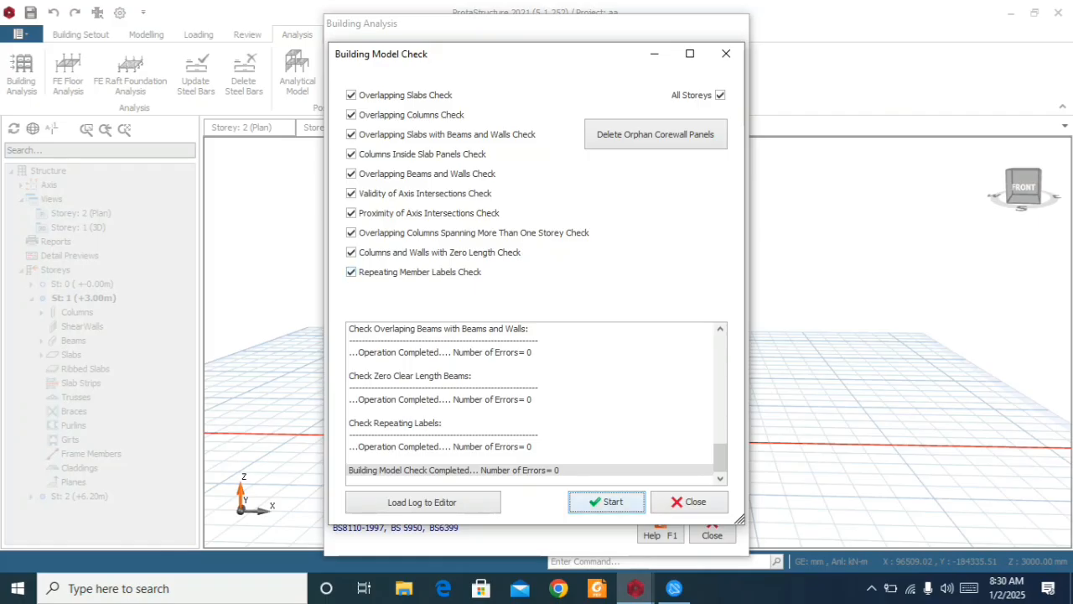
left_click(689, 502)
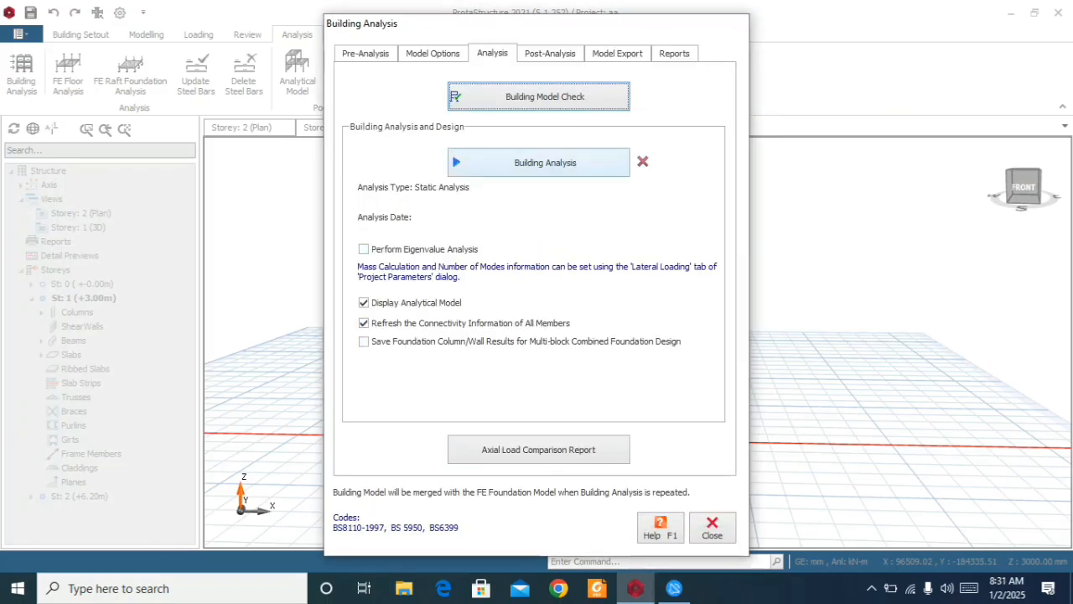
- Run the building analysis with column/wall and beam reinforcement design, without bar re-selection, and dismiss the summary report and analysis log
left_click(545, 162)
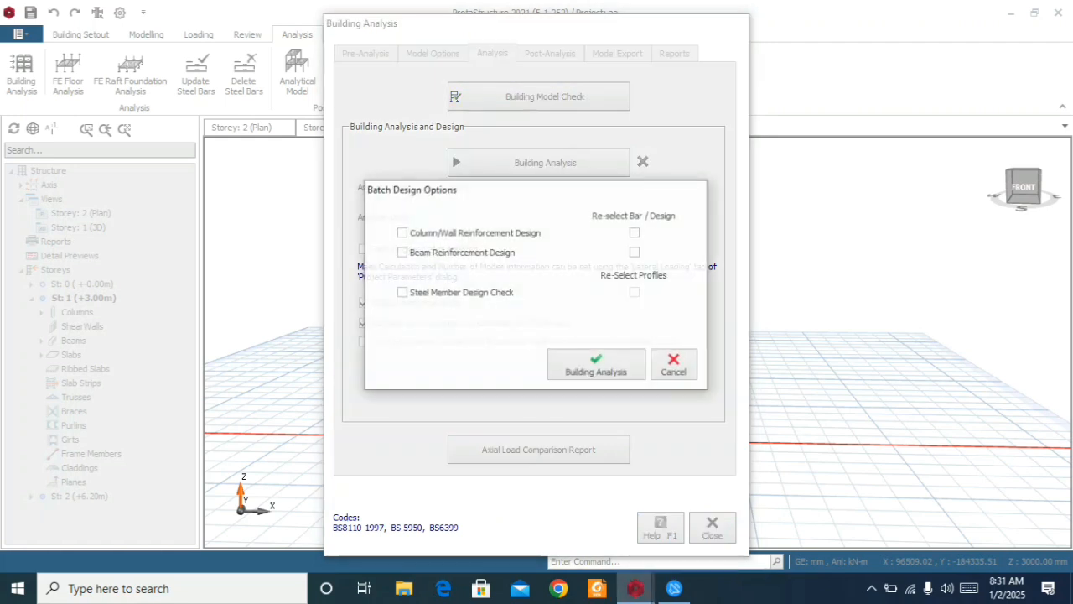
left_click(635, 232)
left_click(634, 251)
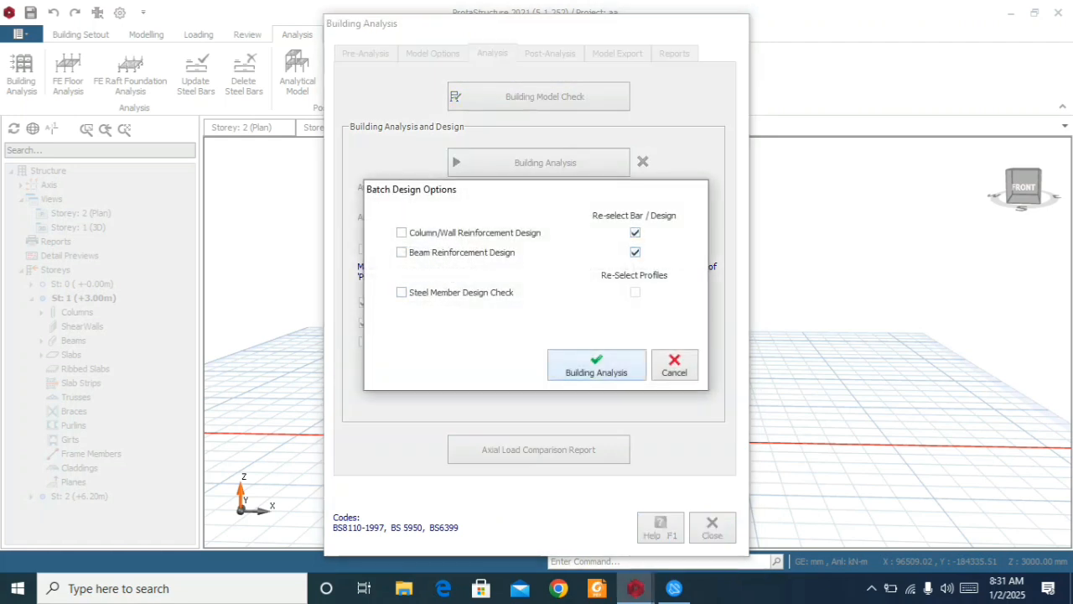
left_click(634, 232)
left_click(635, 252)
left_click(402, 232)
left_click(401, 251)
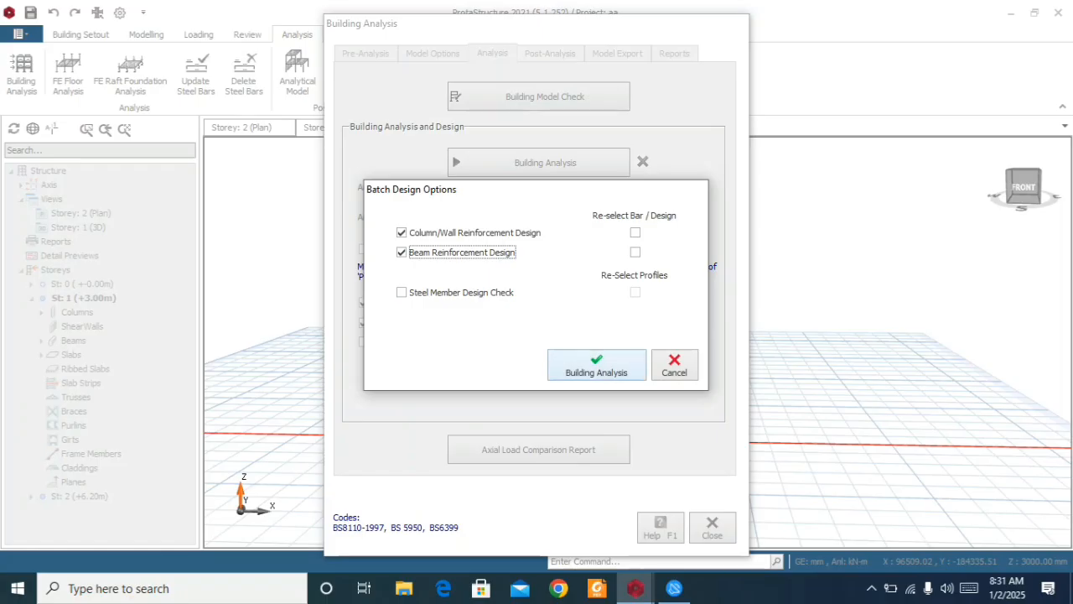
key("Return")
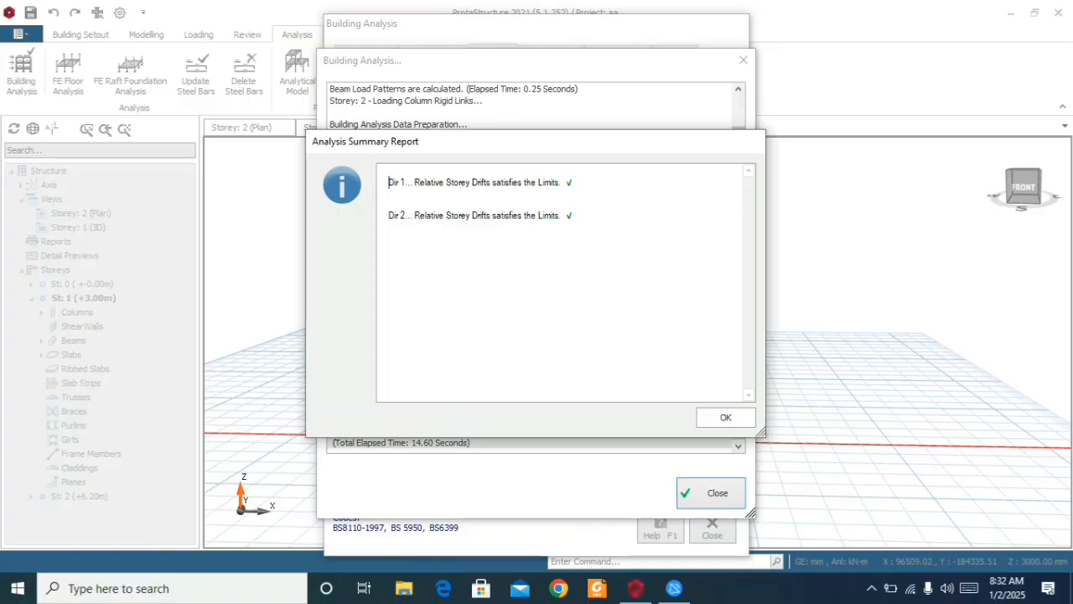
key("Return")
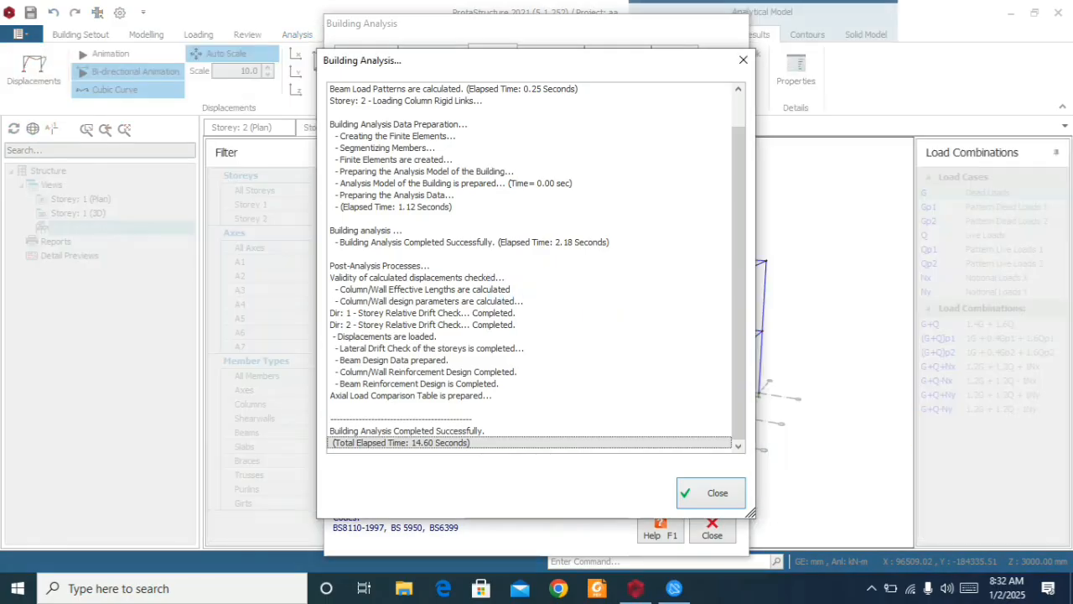
left_click(710, 493)
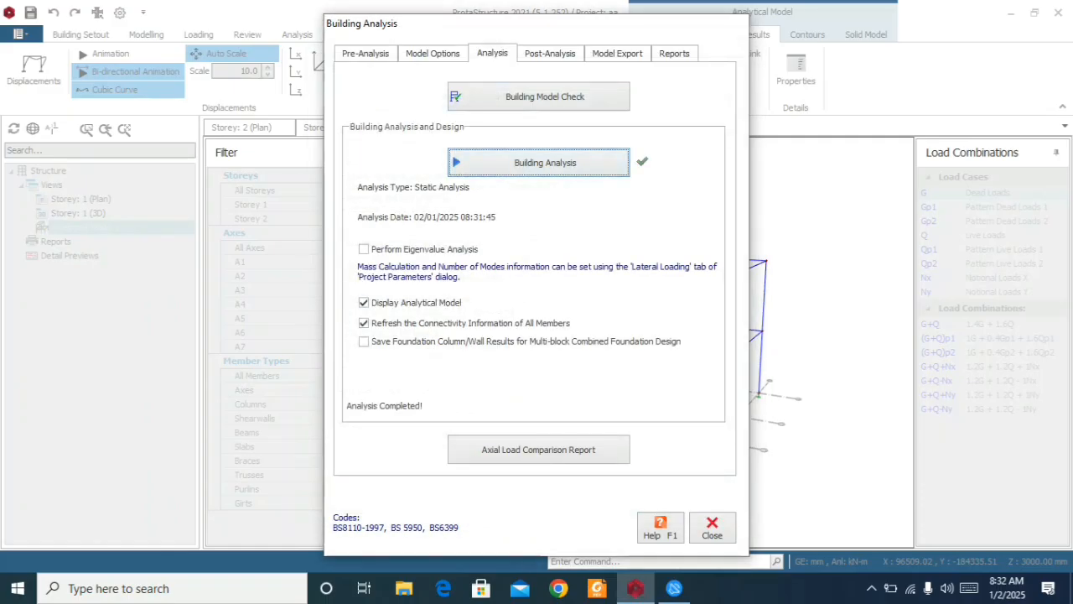
- Open the post-analysis column/wall design, inspect the interactive reinforcement design of storey 1 column 1C1 and accept it
left_click(550, 54)
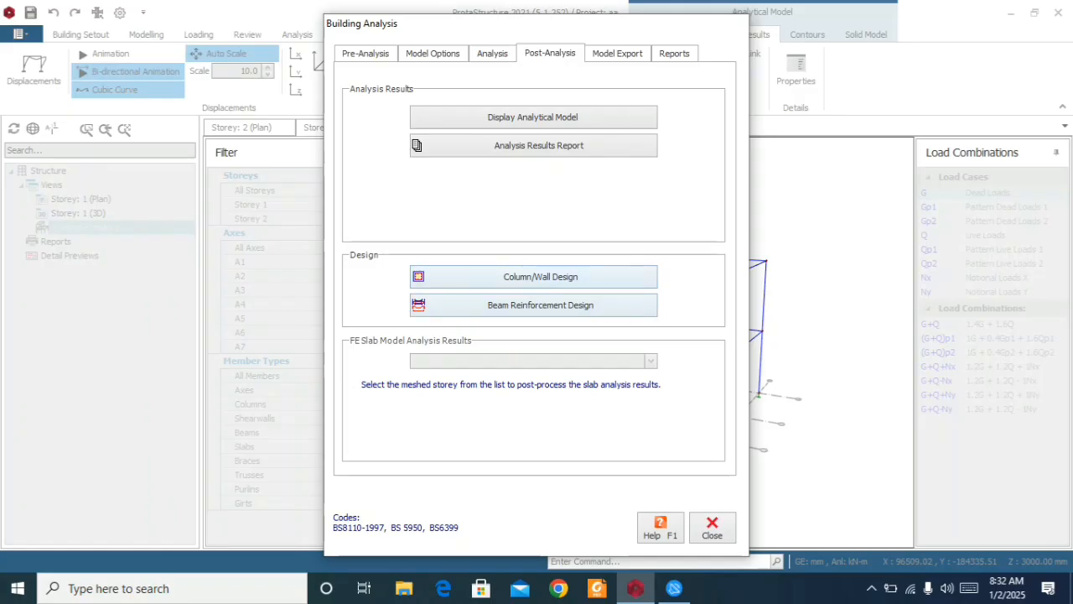
left_click(537, 277)
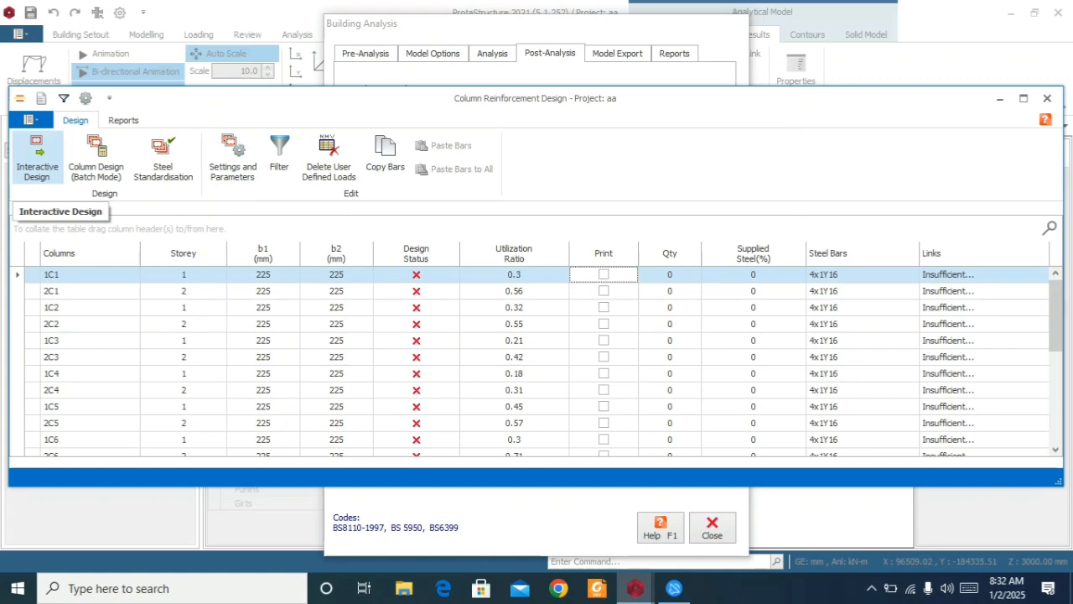
left_click(37, 157)
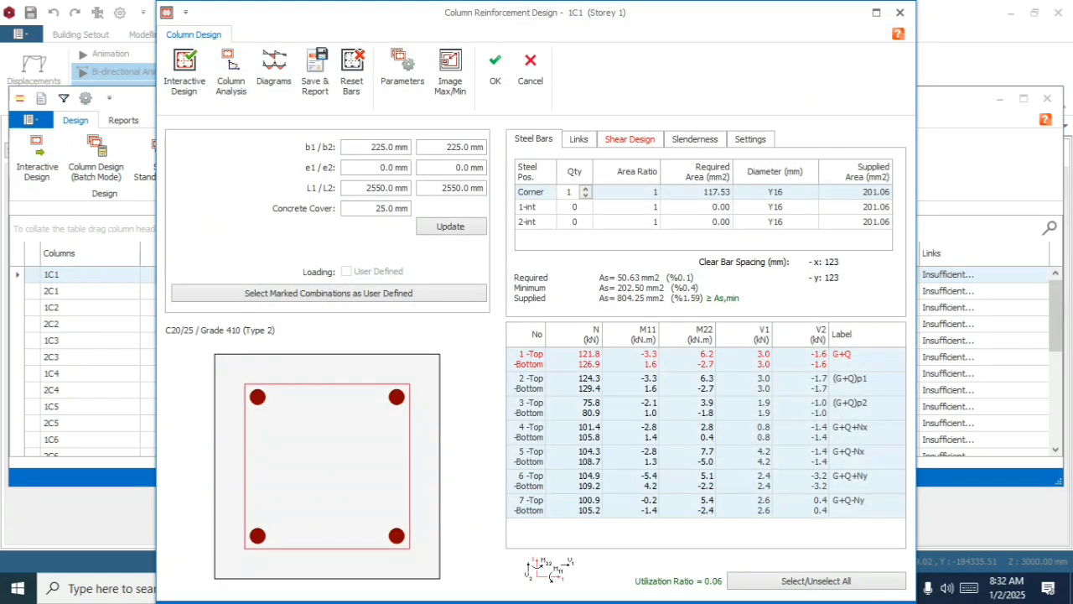
left_click(494, 71)
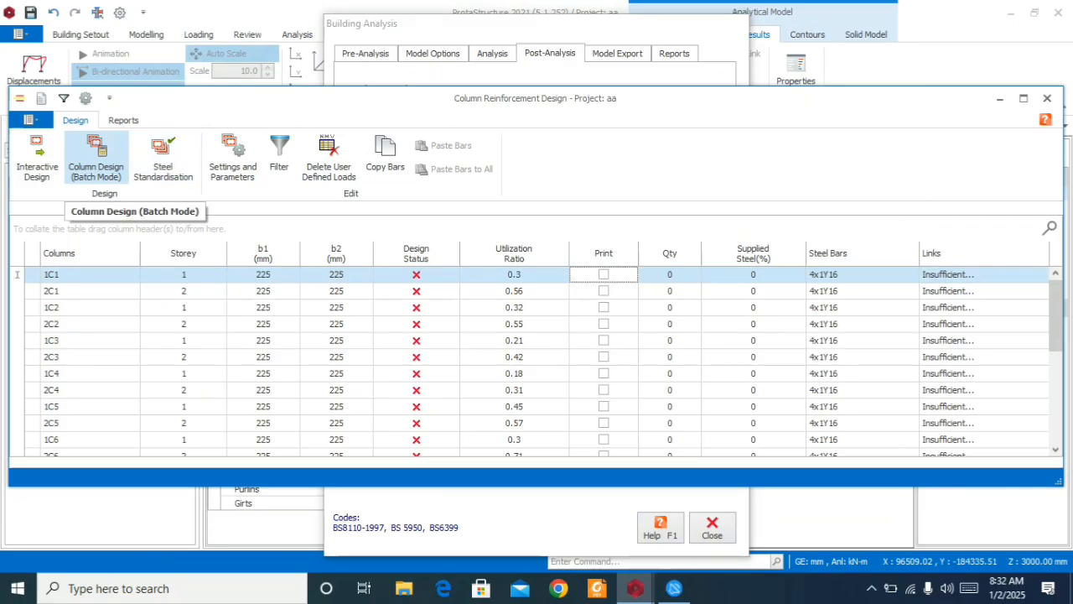
- Run the batch column reinforcement design for all storeys with Re-select All Bars and close the calculation dialog
left_click(95, 160)
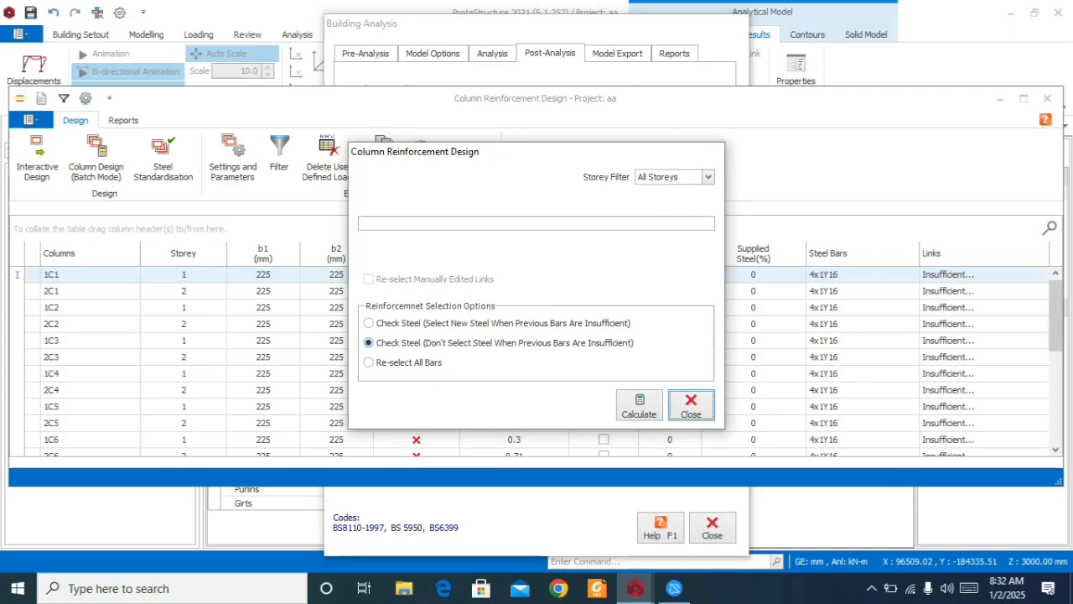
left_click(368, 323)
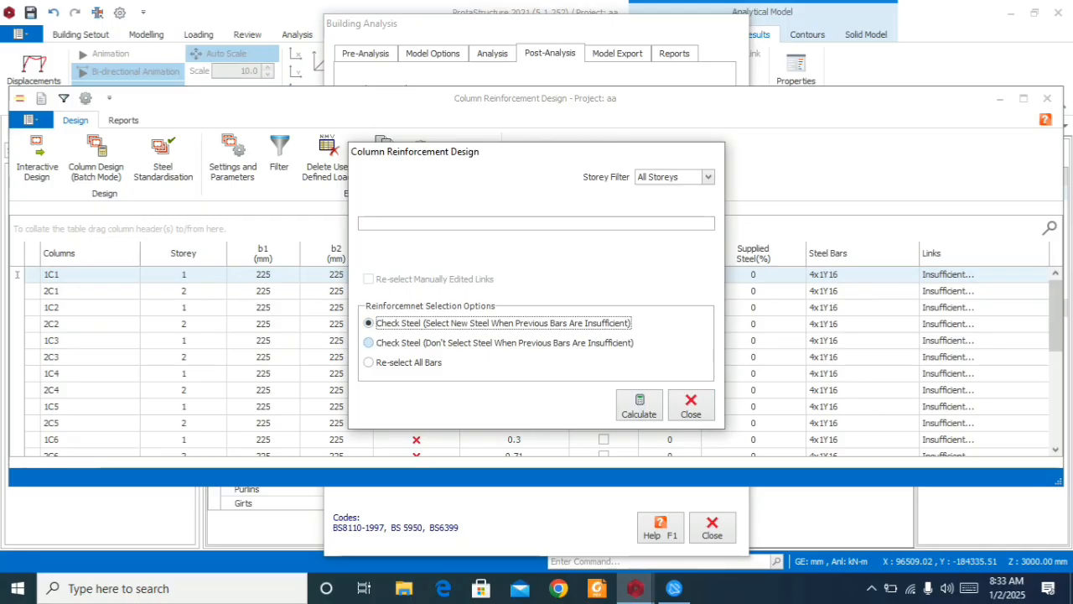
left_click(369, 362)
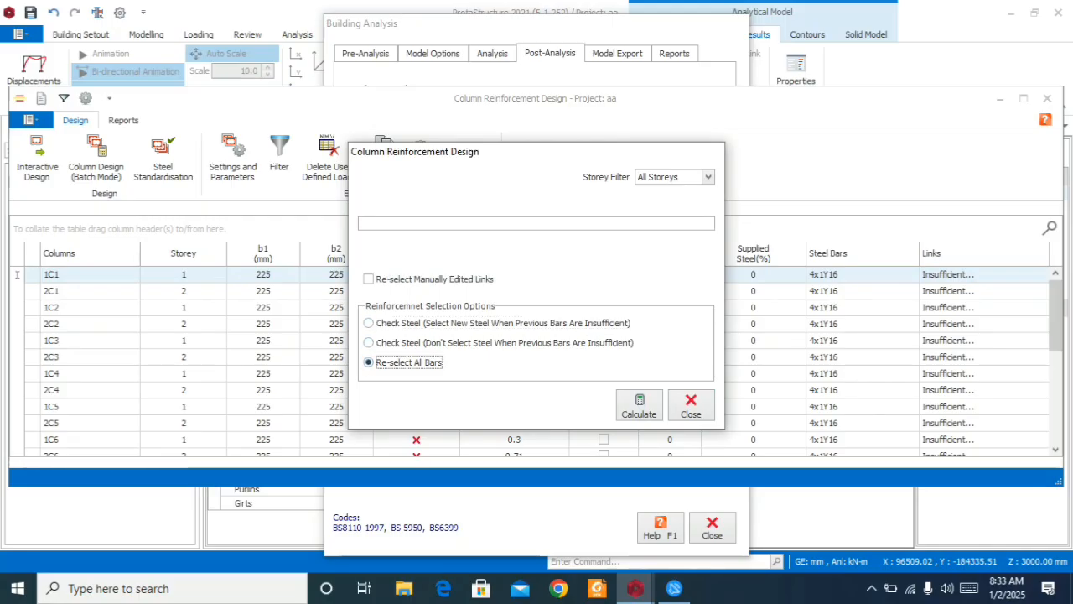
left_click(638, 406)
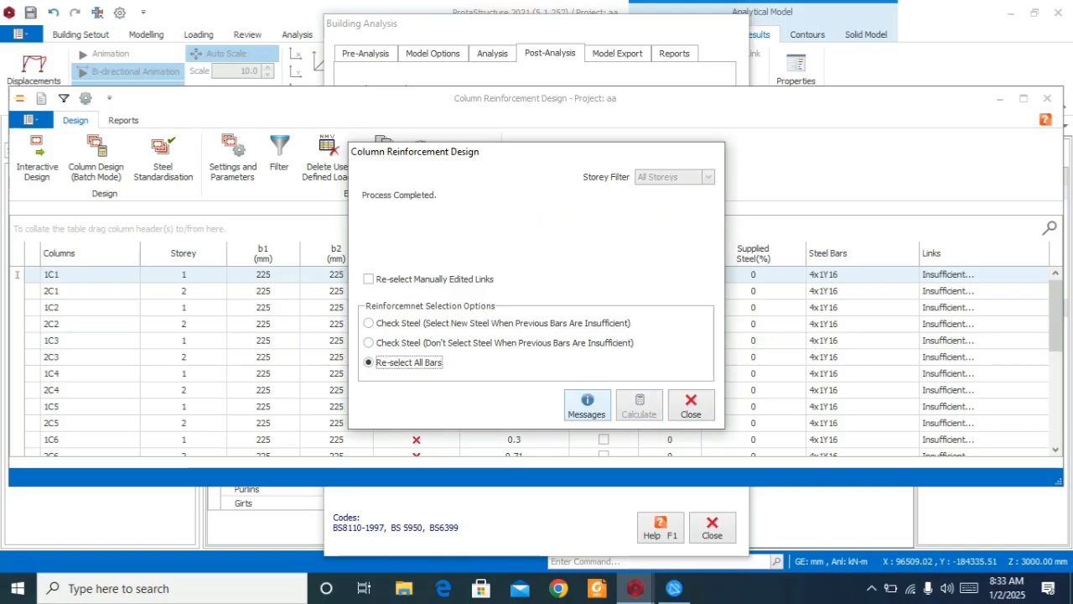
left_click(691, 406)
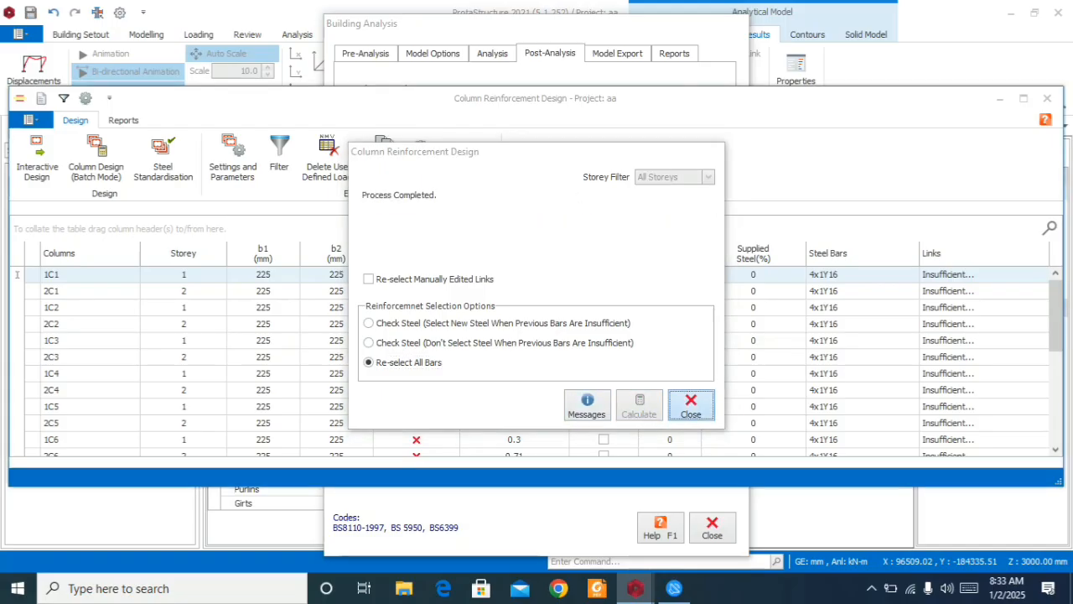
- Review the design status, steel bars and links of all columns in both storeys, and close the column design table
scroll(537, 360, "down", 1)
scroll(537, 361, "up", 1)
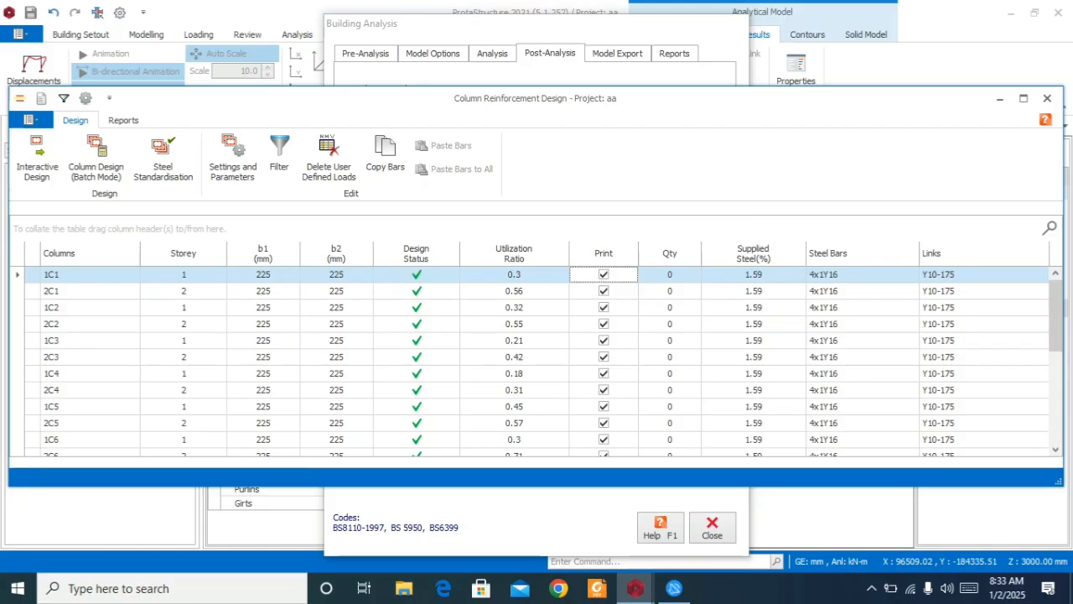
scroll(264, 253, "down", 1)
scroll(263, 253, "down", 1)
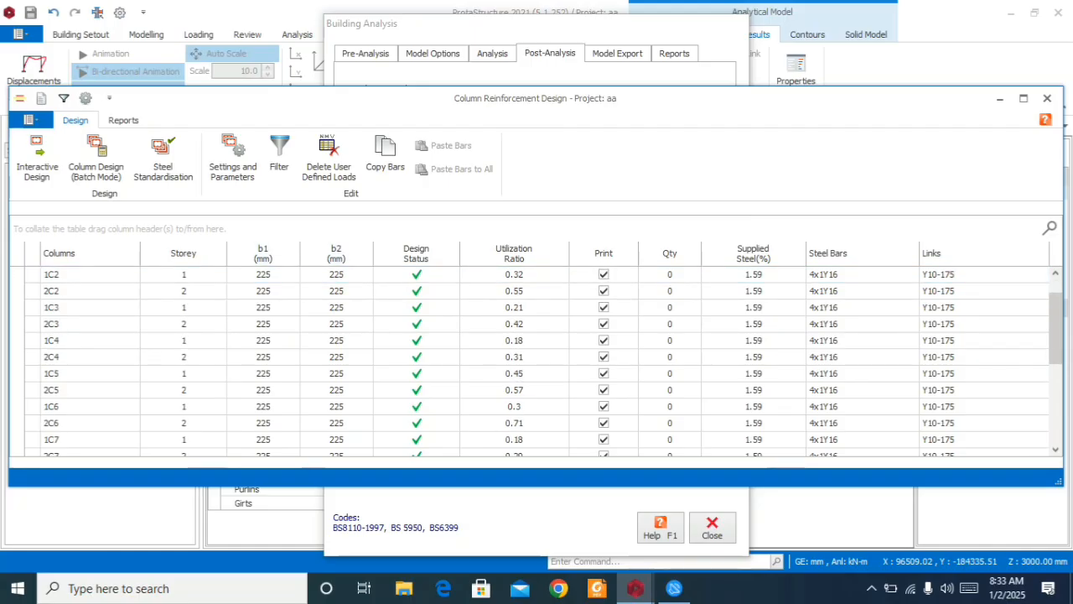
scroll(263, 253, "down", 11)
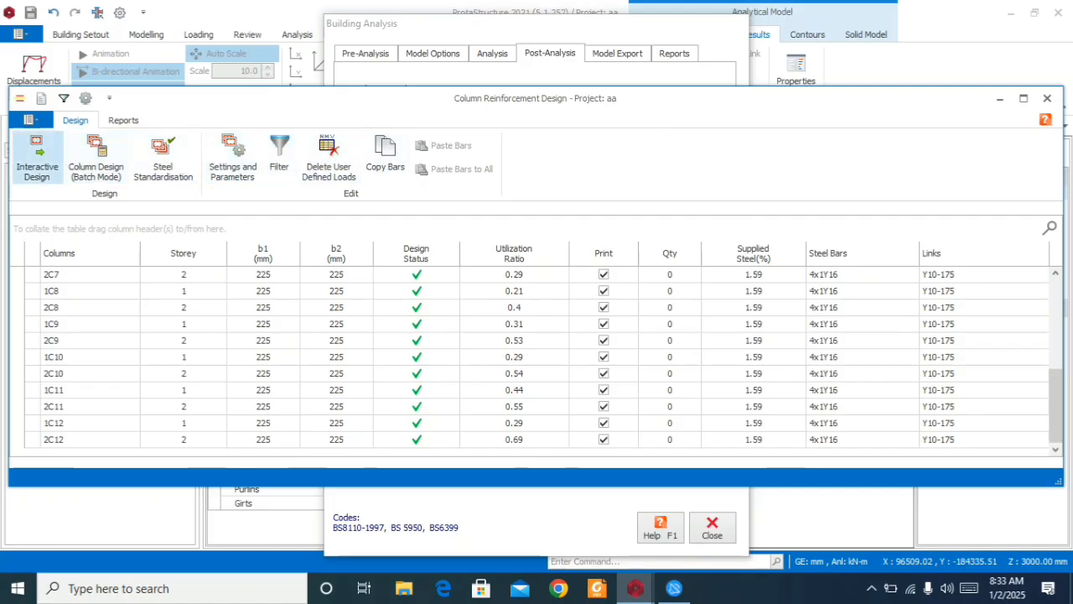
left_click(1047, 98)
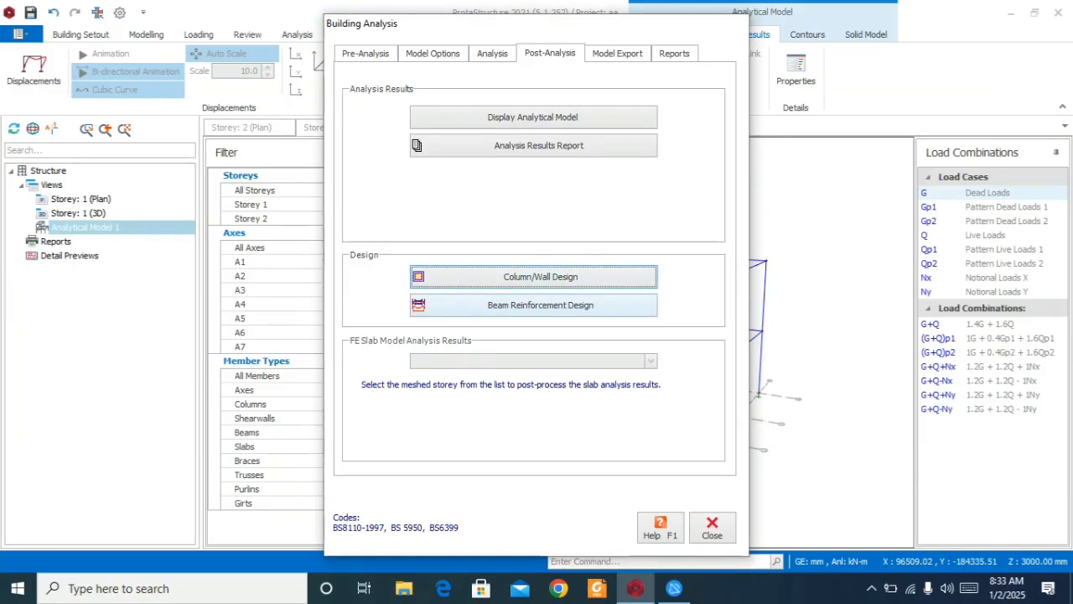
- Check the beam reinforcement design table, and close it together with the building analysis dialog and the analytical model view
left_click(537, 305)
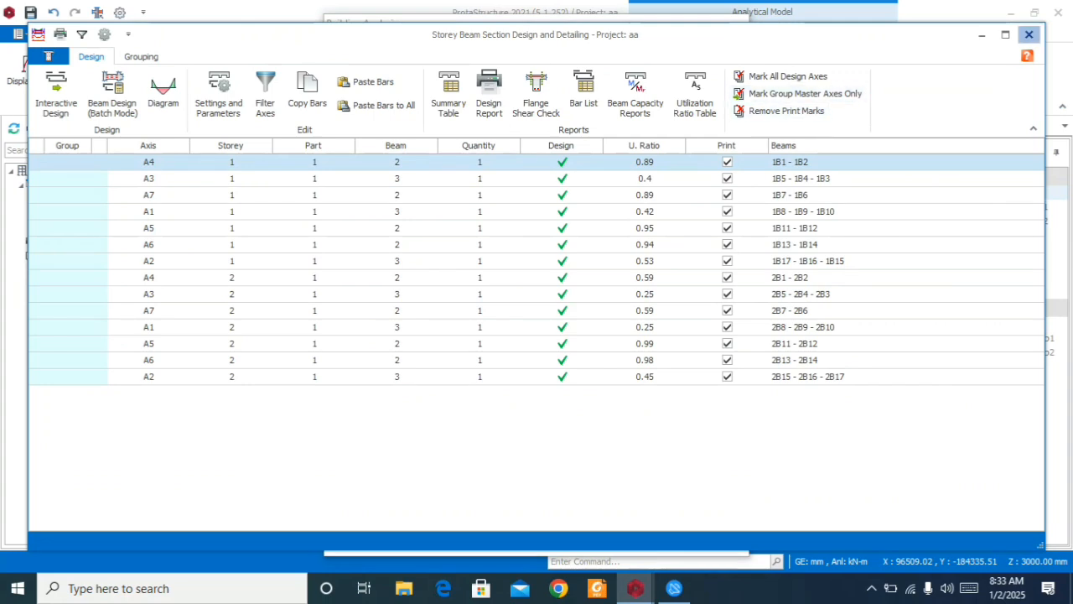
left_click(1028, 34)
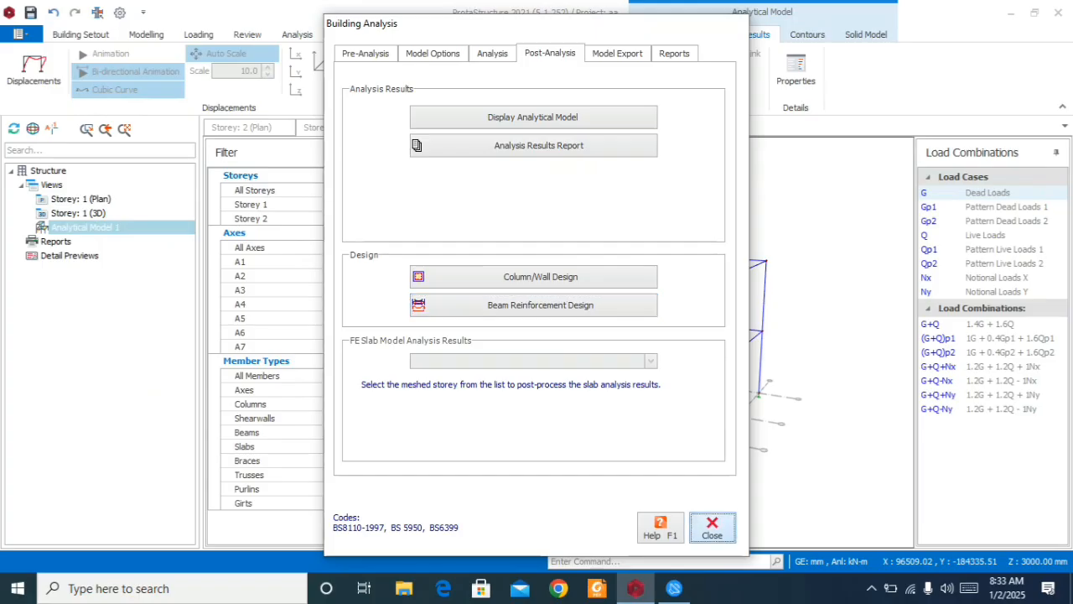
left_click(712, 527)
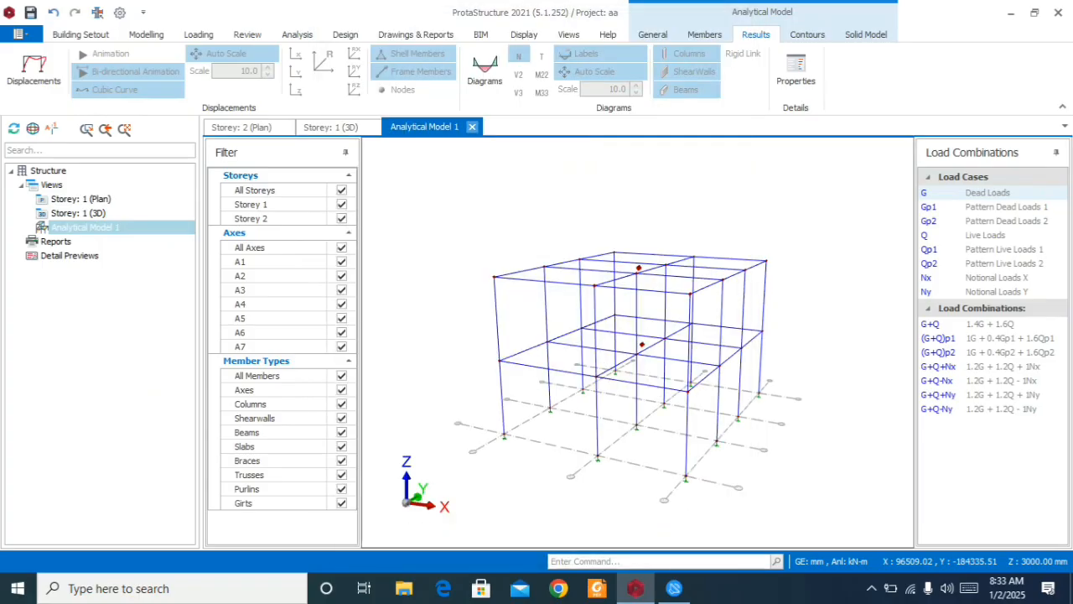
left_click(472, 127)
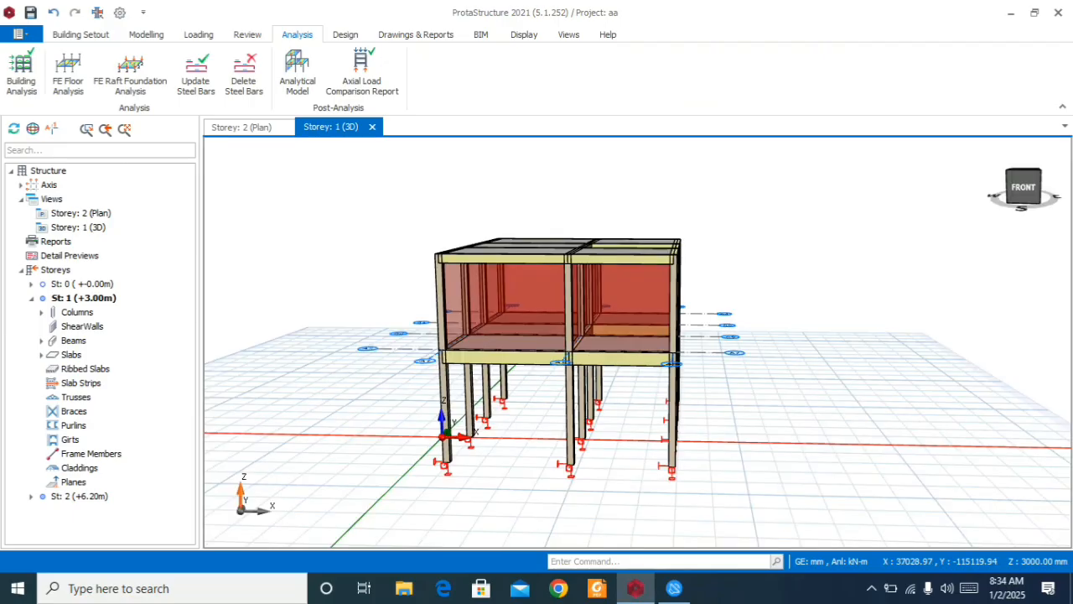
- Return to the plan view and switch it to storey 1 (+3.00m)
mouse_move(667, 340)
middle_mouse_down()
mouse_move(513, 342)
mouse_move(495, 354)
mouse_move(639, 374)
mouse_move(679, 358)
middle_mouse_up()
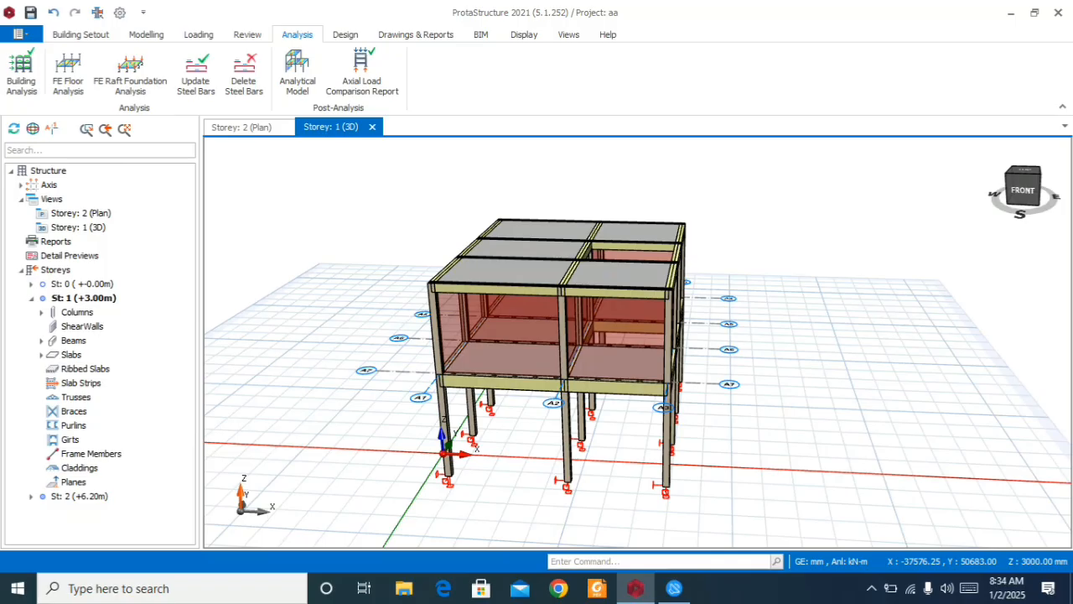
double_click(84, 297)
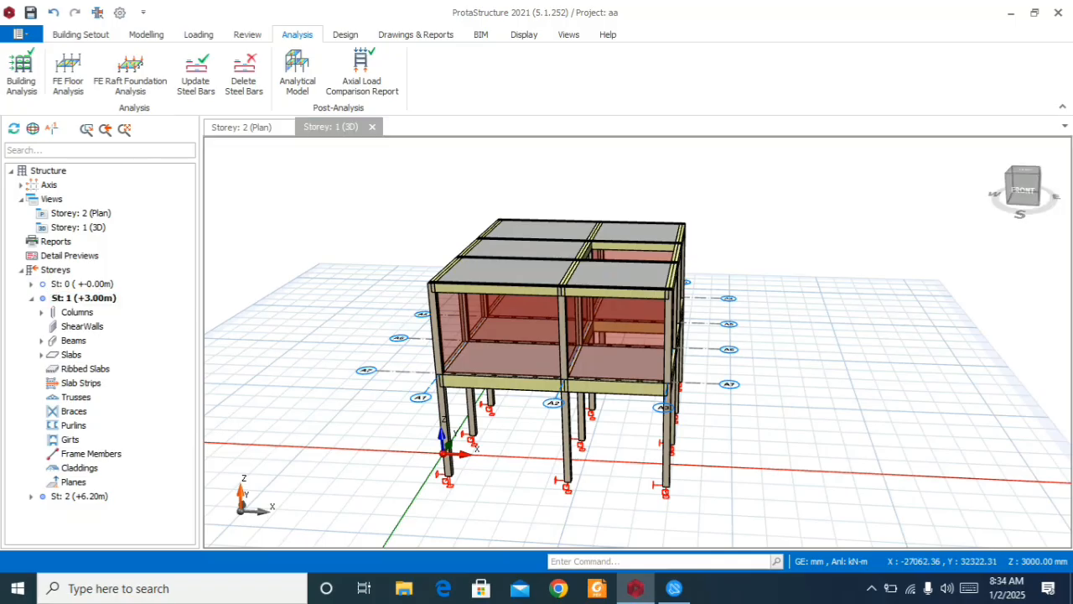
left_click(242, 128)
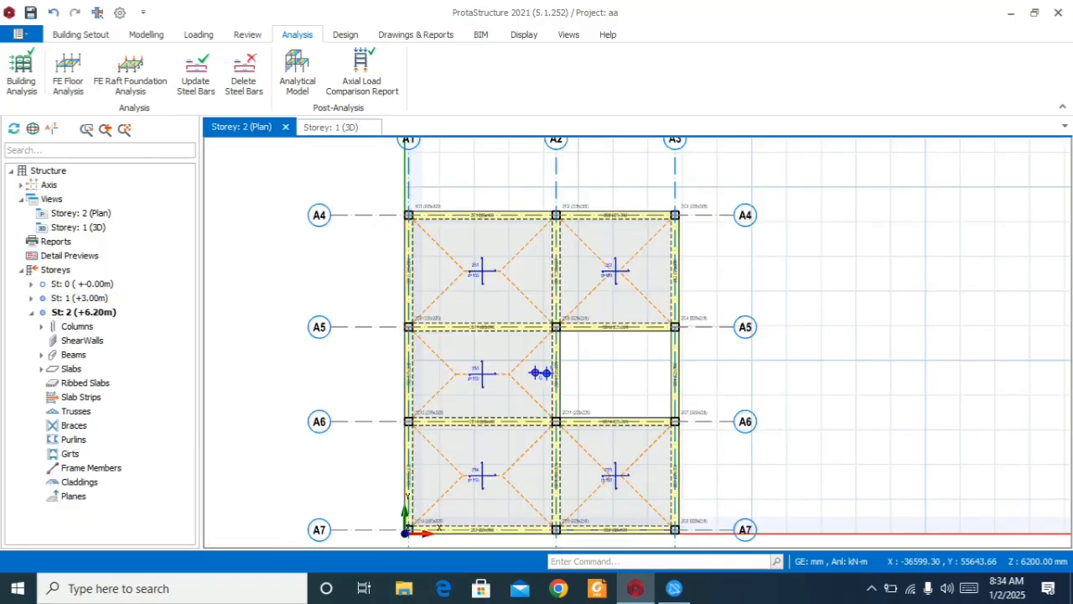
double_click(84, 298)
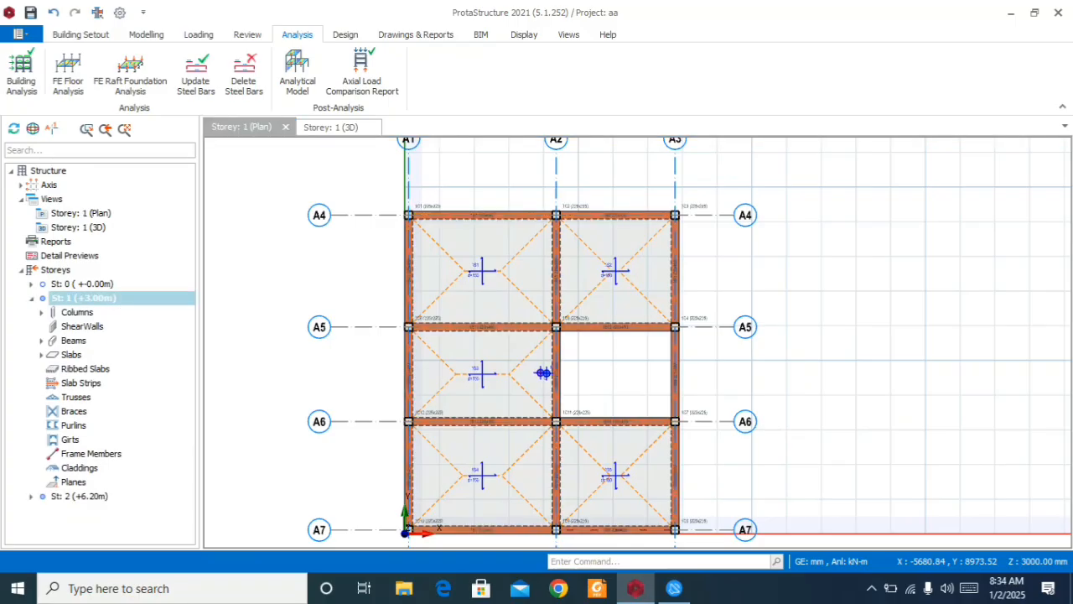
scroll(502, 307, "up", 2)
scroll(556, 393, "down", 1)
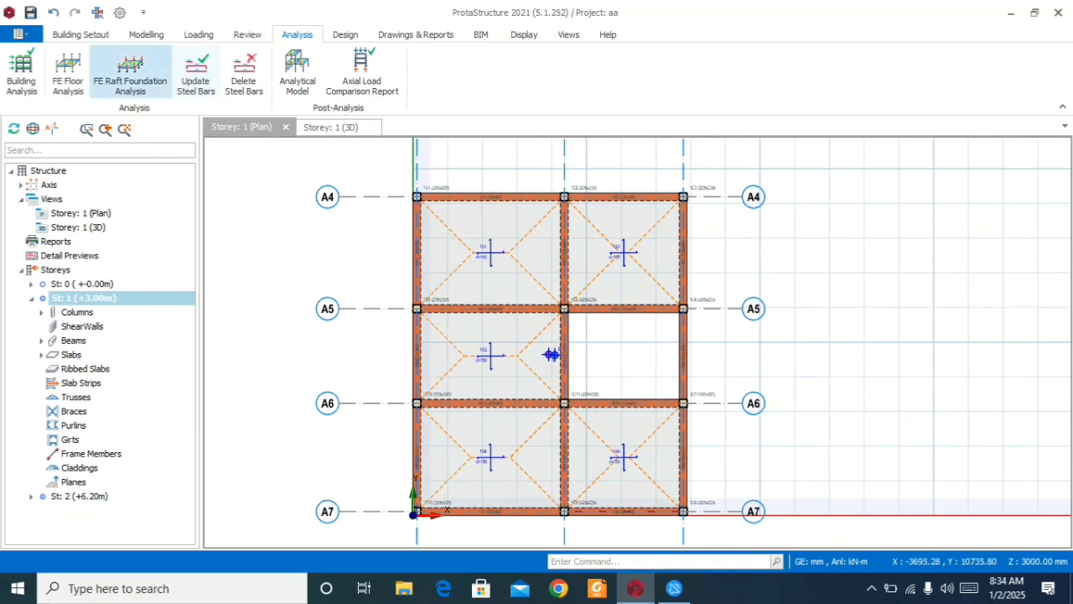
- Insert X-direction analytical slab strips about 10100 mm long across bay A4–A5, 6100 mm across A5–A6 and 9100 mm across A6–A7
left_click(145, 35)
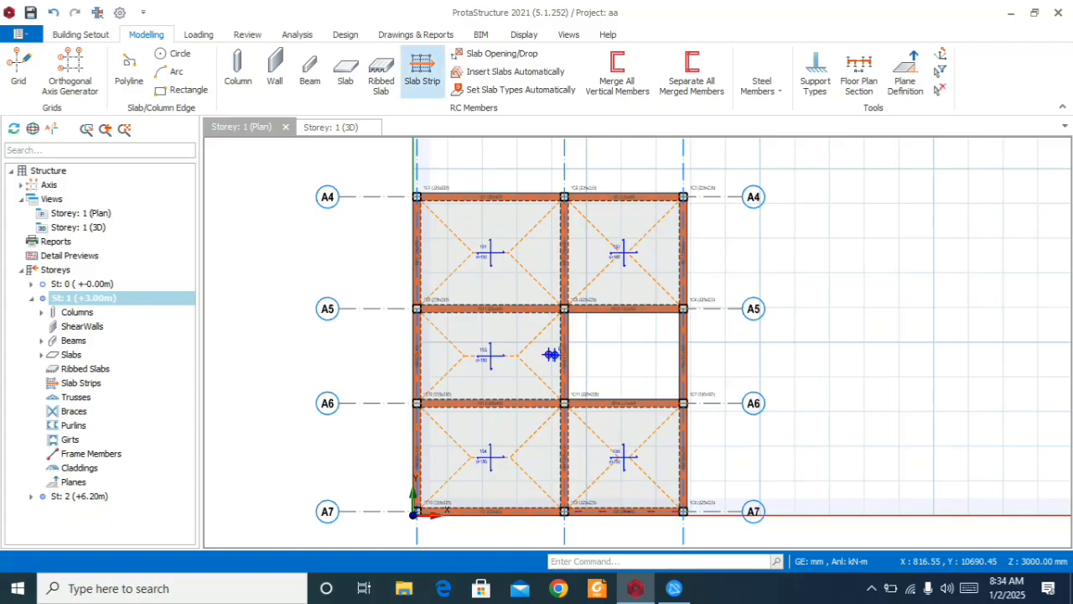
left_click(422, 71)
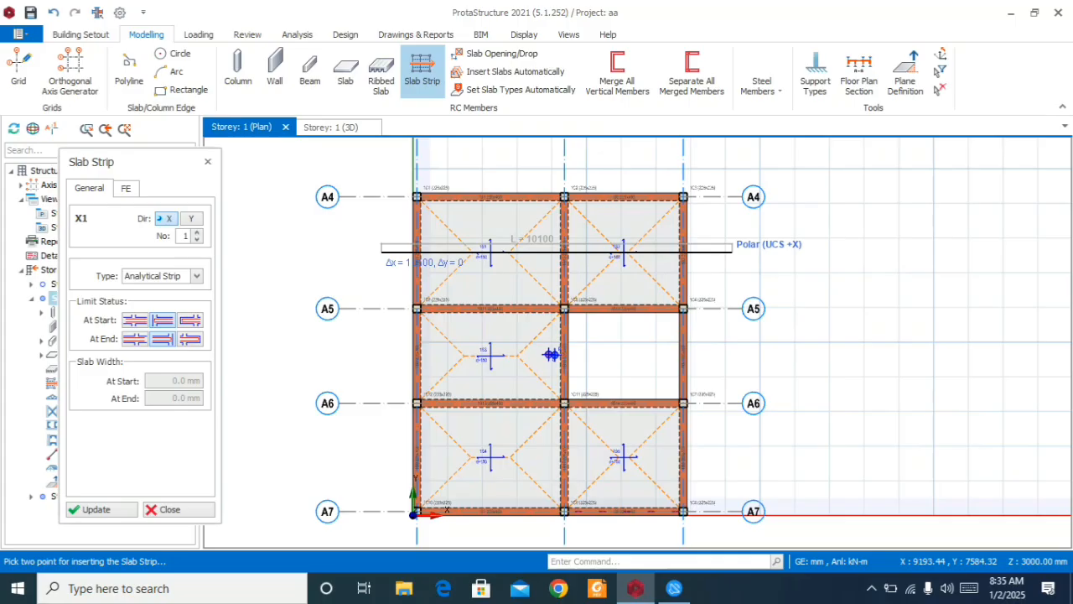
left_click(731, 249)
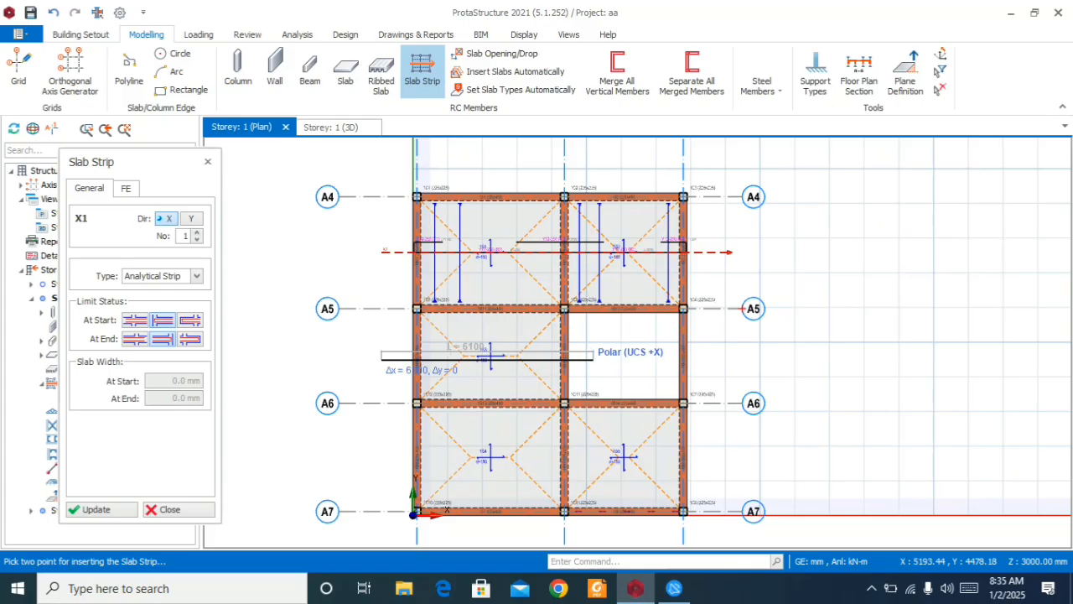
left_click(590, 359)
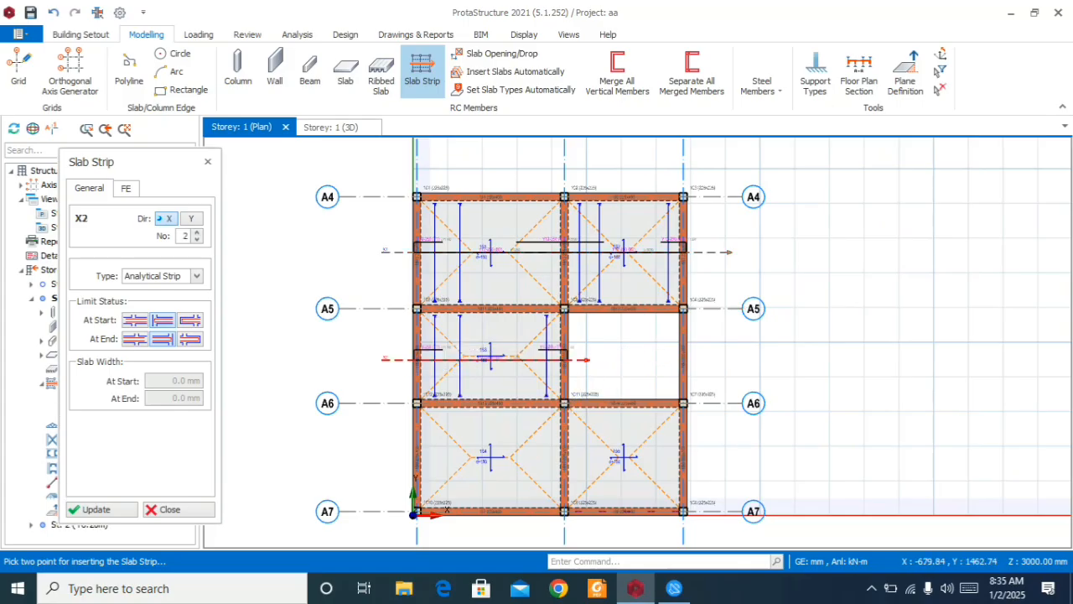
left_click(389, 460)
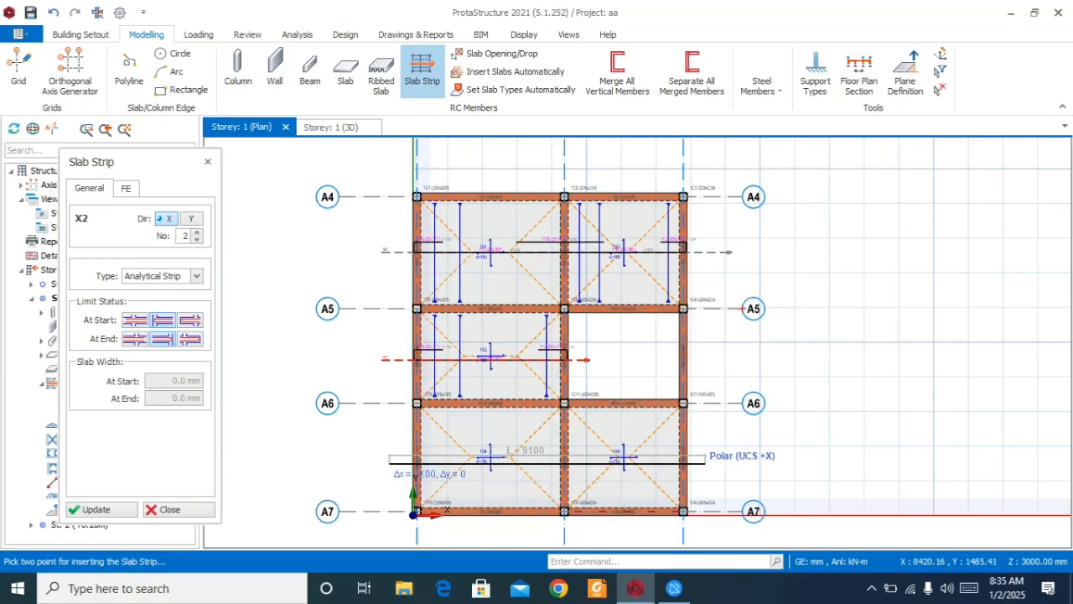
left_click(704, 460)
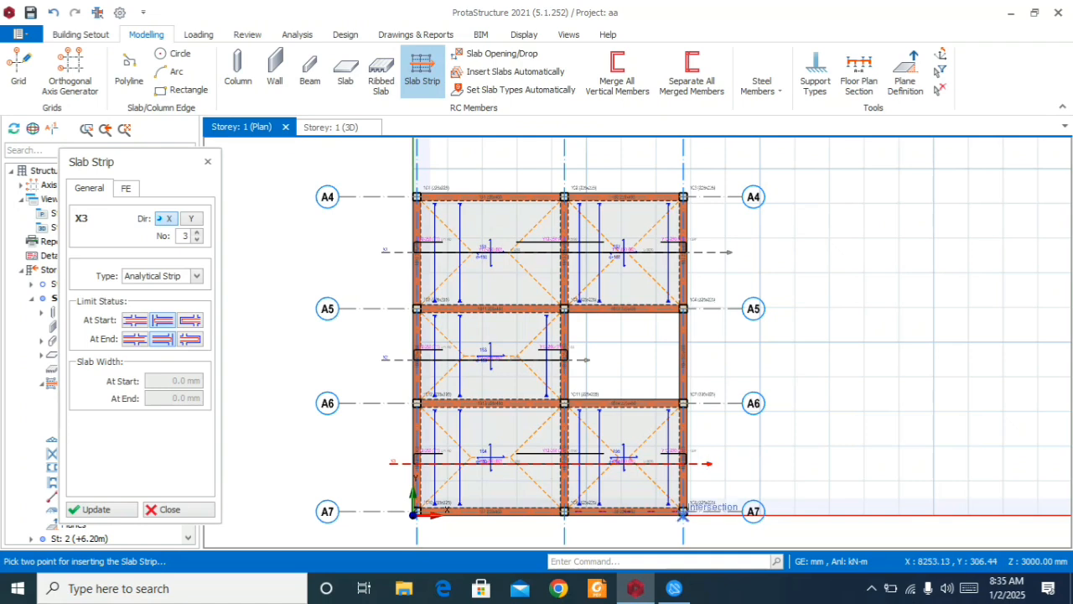
key("Escape")
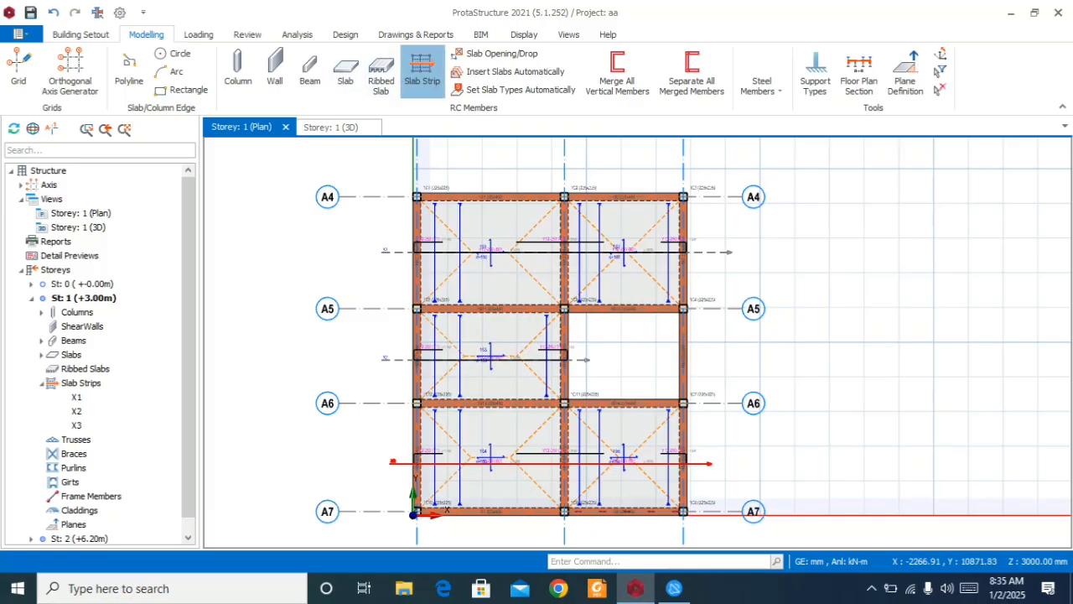
- Insert Y-direction analytical slab strips: one about 10700 mm long through the A1–A2 slabs, and one across each of the two A2–A3 slabs
left_click(421, 74)
left_click(191, 219)
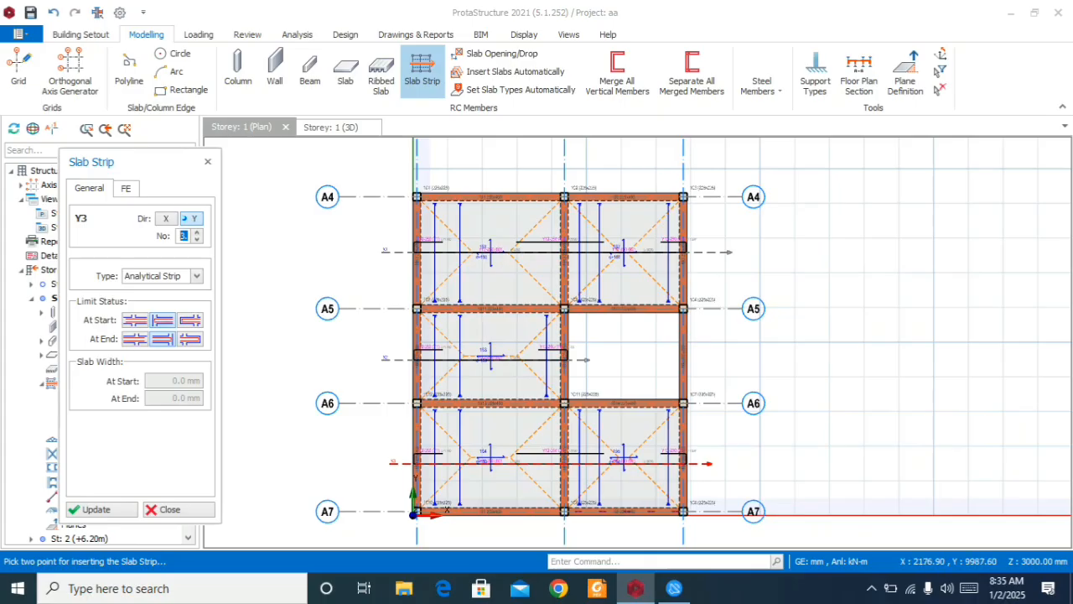
left_click(488, 165)
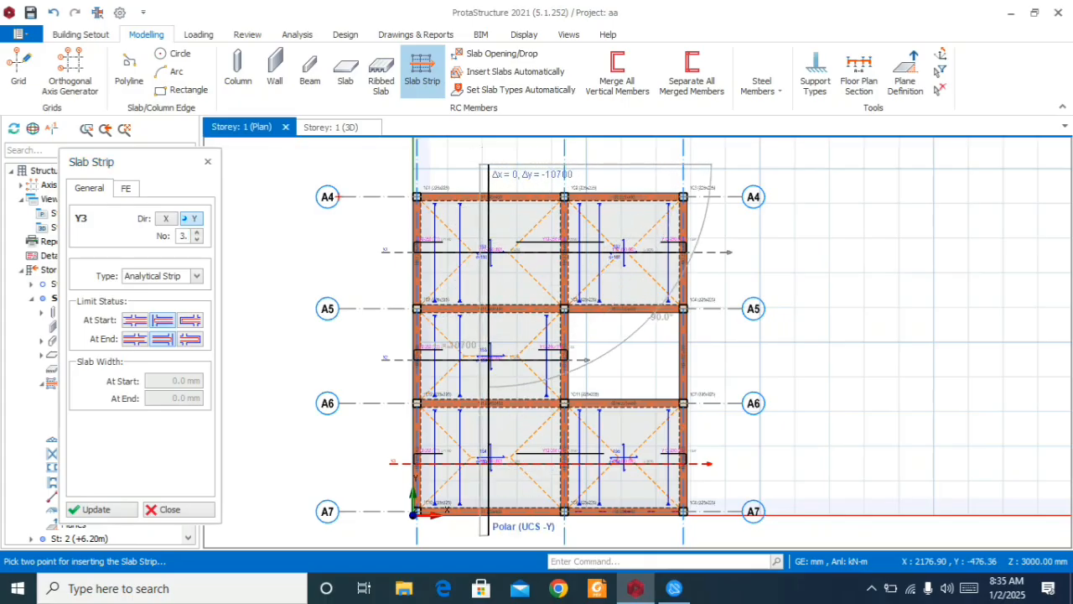
left_click(488, 534)
left_click(620, 168)
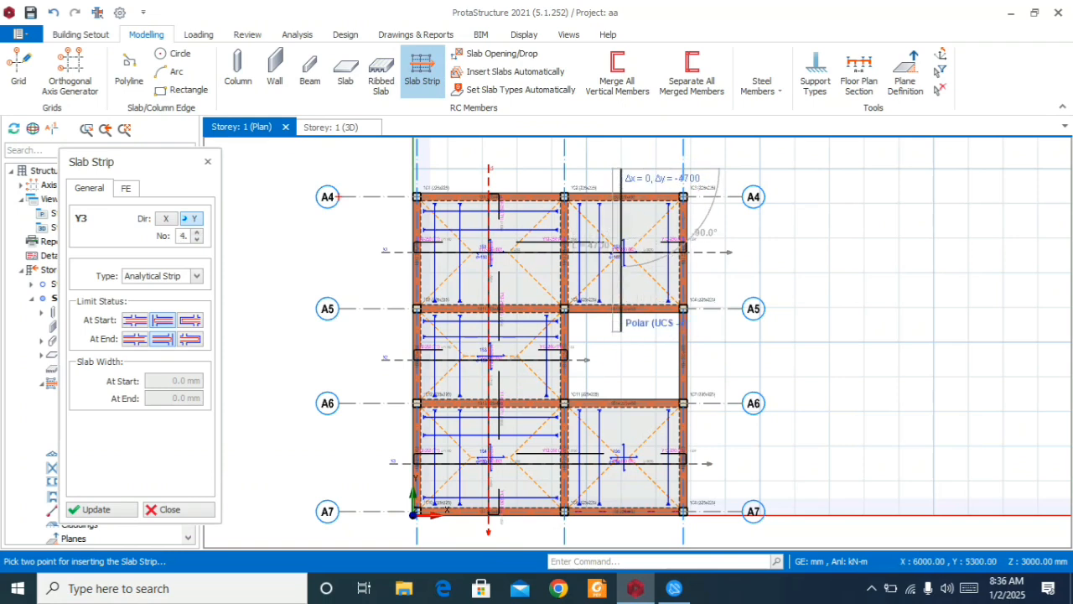
left_click(621, 331)
left_click(620, 377)
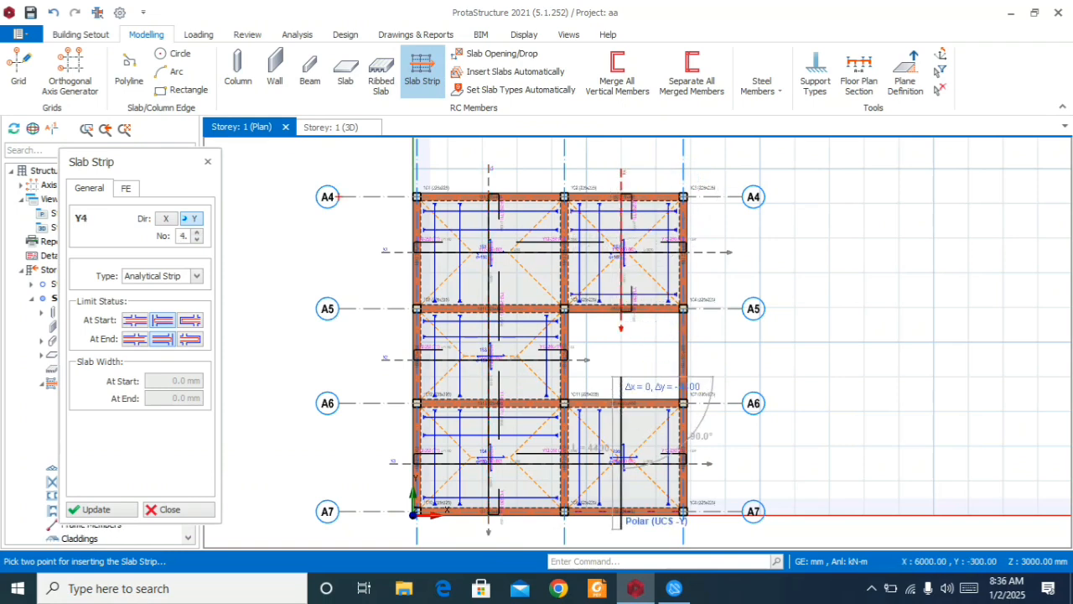
left_click(621, 535)
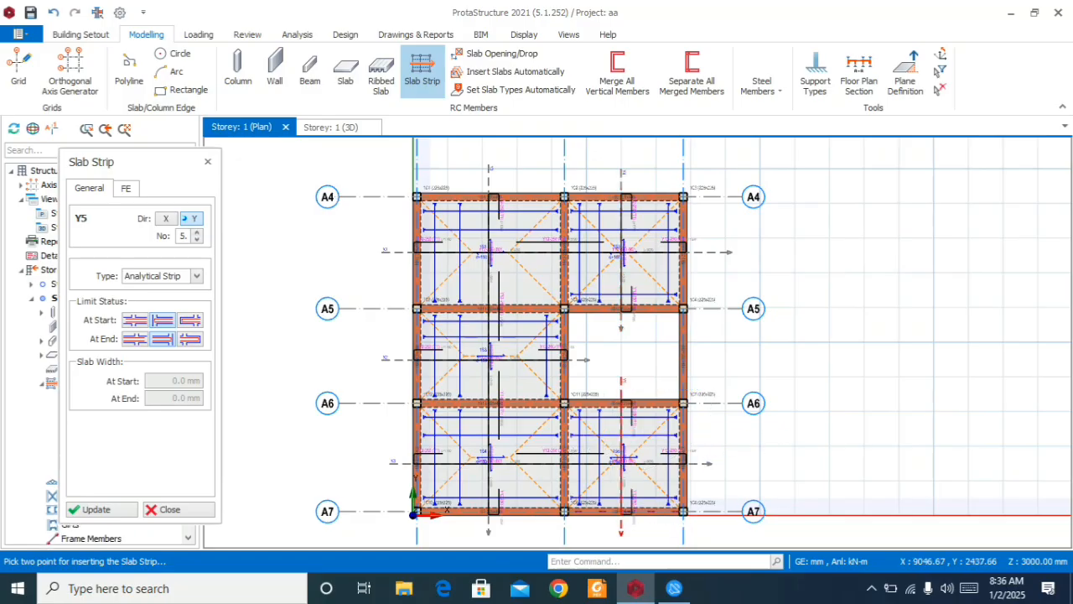
key("Escape")
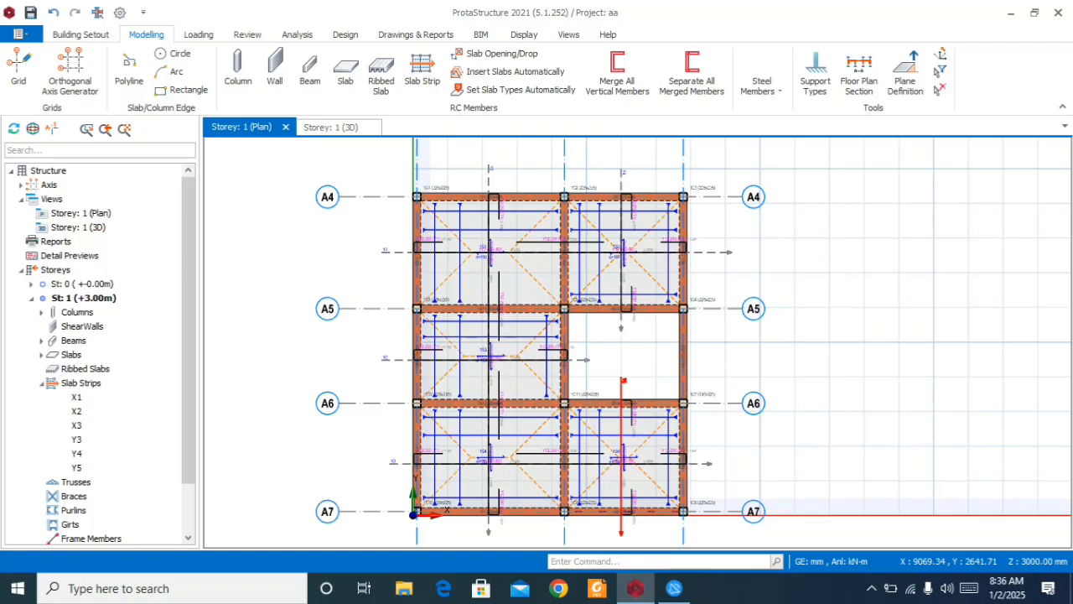
- Examine the slab reinforcement bars and their labels in the slabs of the storey 1 plan
scroll(634, 202, "up", 8)
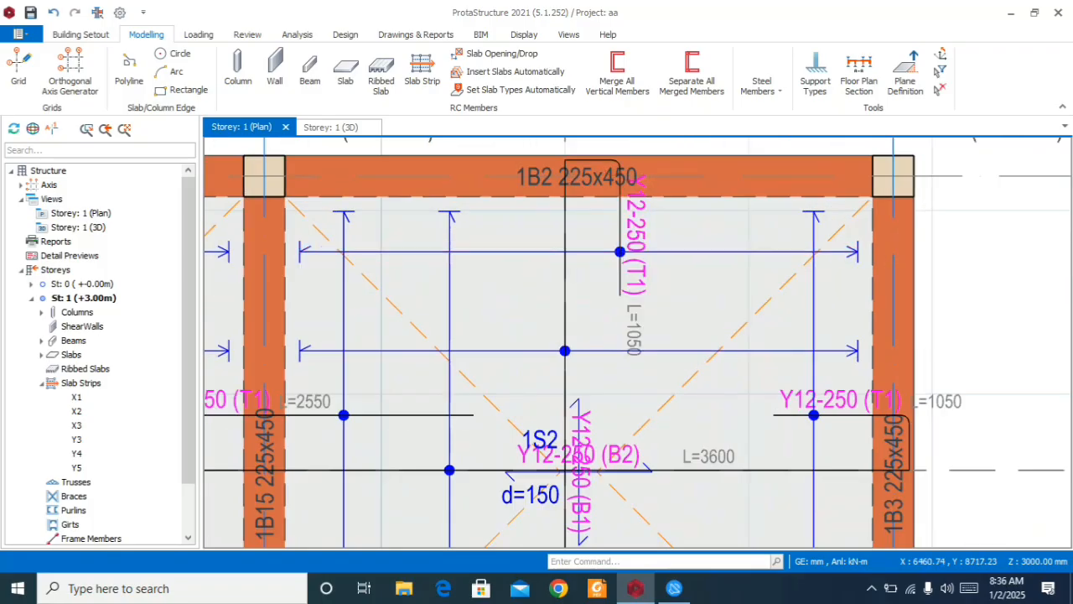
scroll(812, 208, "down", 4)
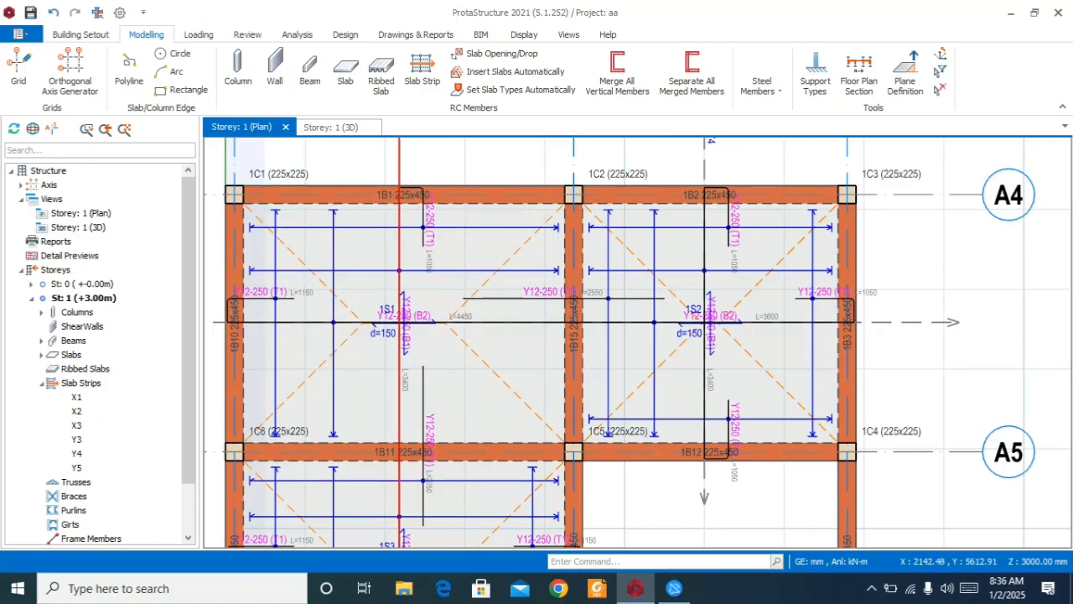
scroll(400, 365, "up", 3)
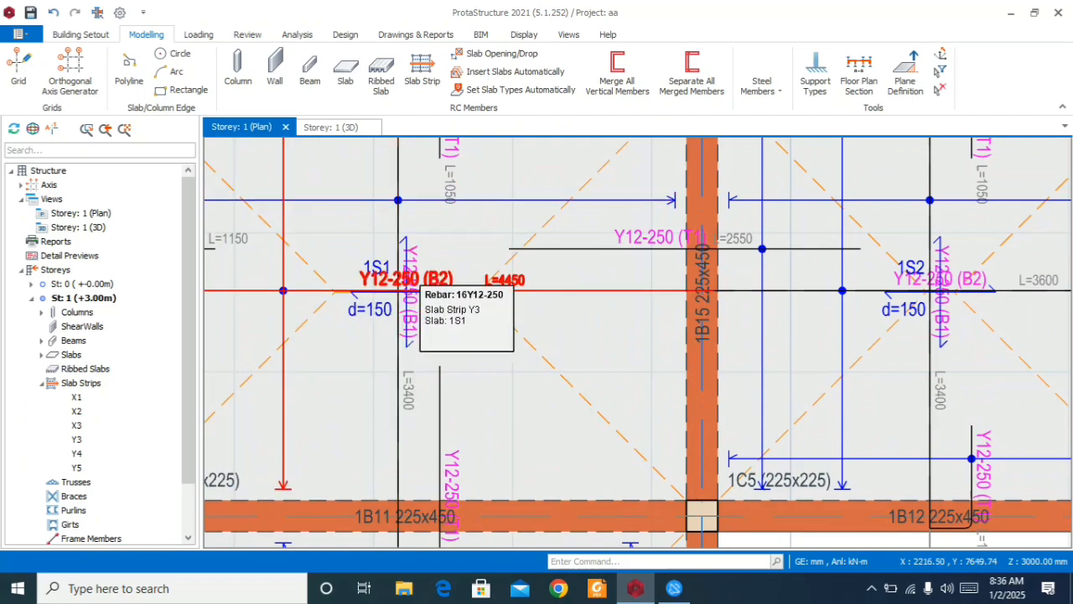
scroll(429, 298, "down", 3)
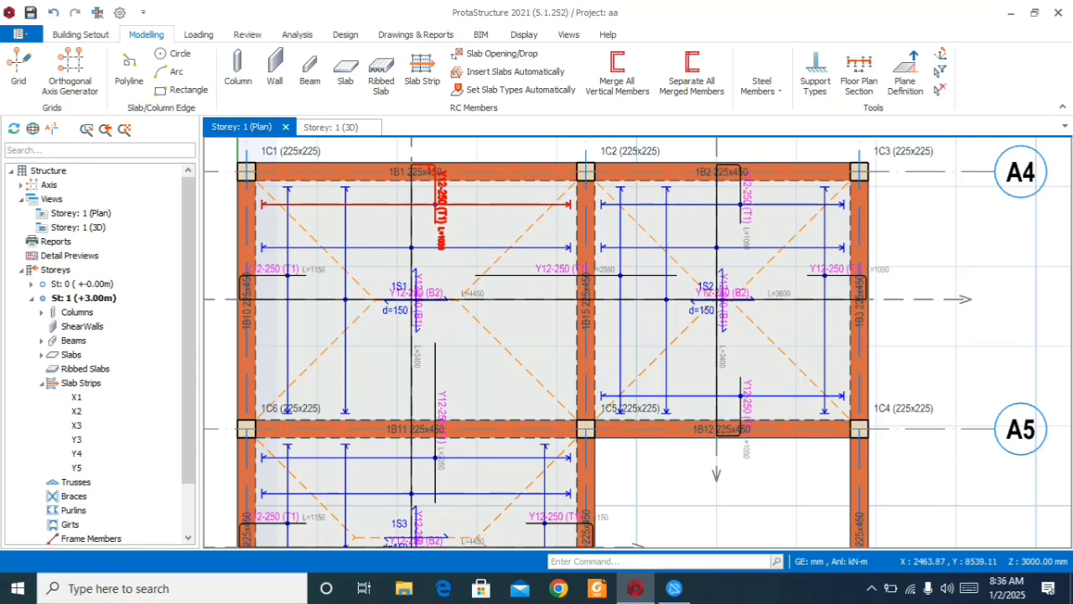
scroll(414, 168, "up", 3)
scroll(414, 167, "up", 1)
scroll(414, 167, "down", 1)
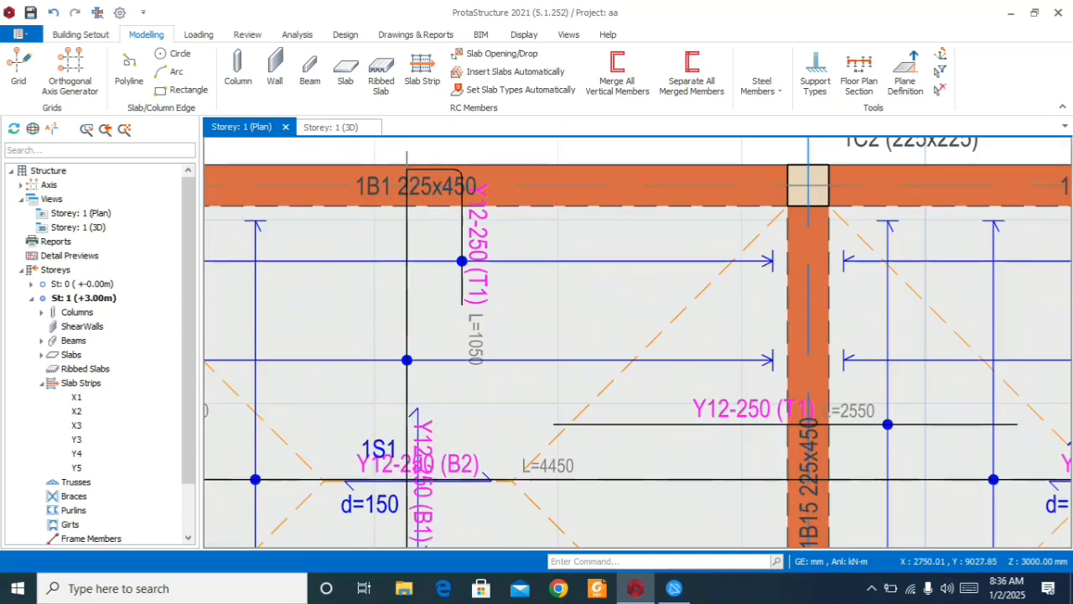
scroll(624, 419, "down", 5)
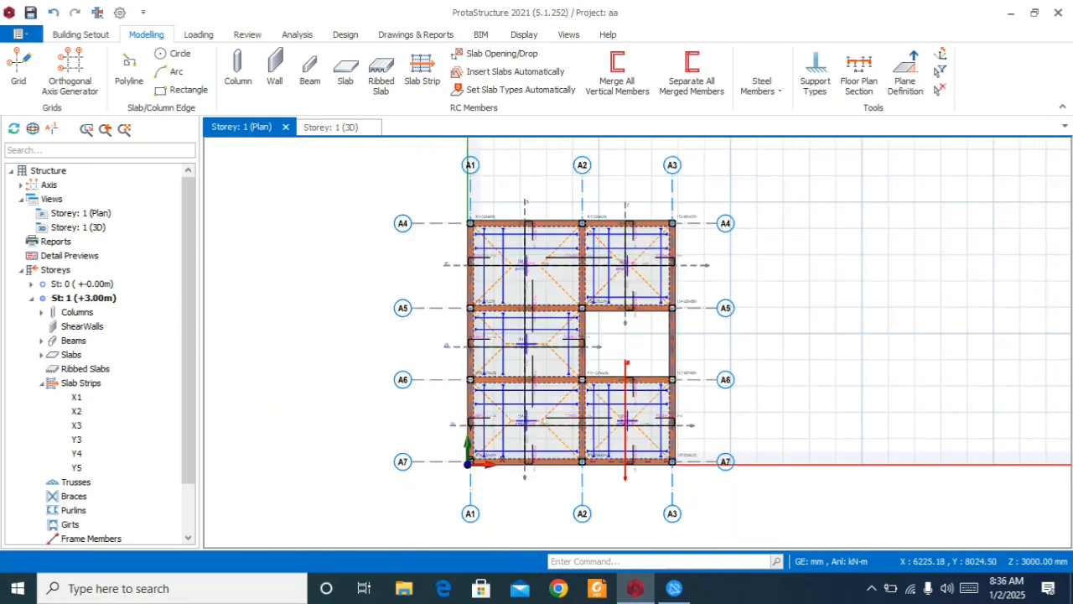
scroll(644, 372, "up", 2)
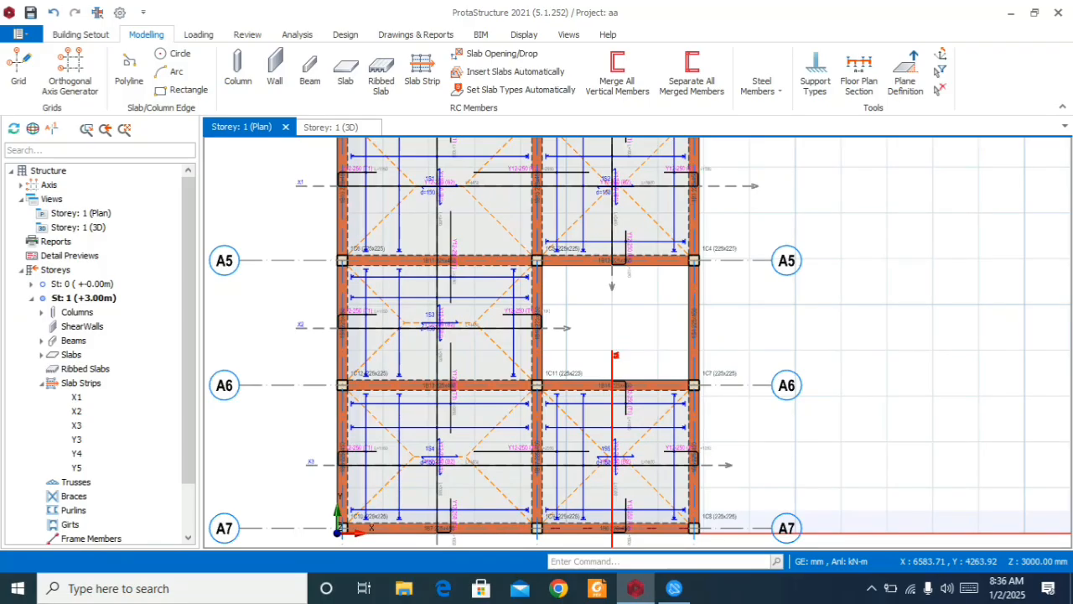
- Save the project and switch the plan view to storey 0 (±0.00m)
key("ctrl+s")
scroll(520, 197, "down", 2)
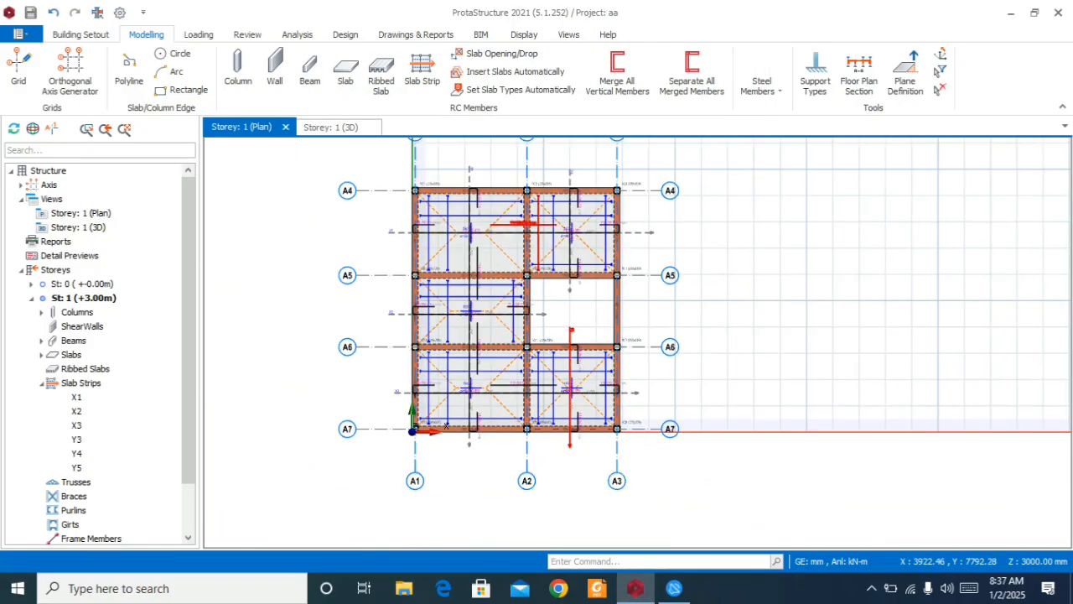
scroll(520, 197, "up", 1)
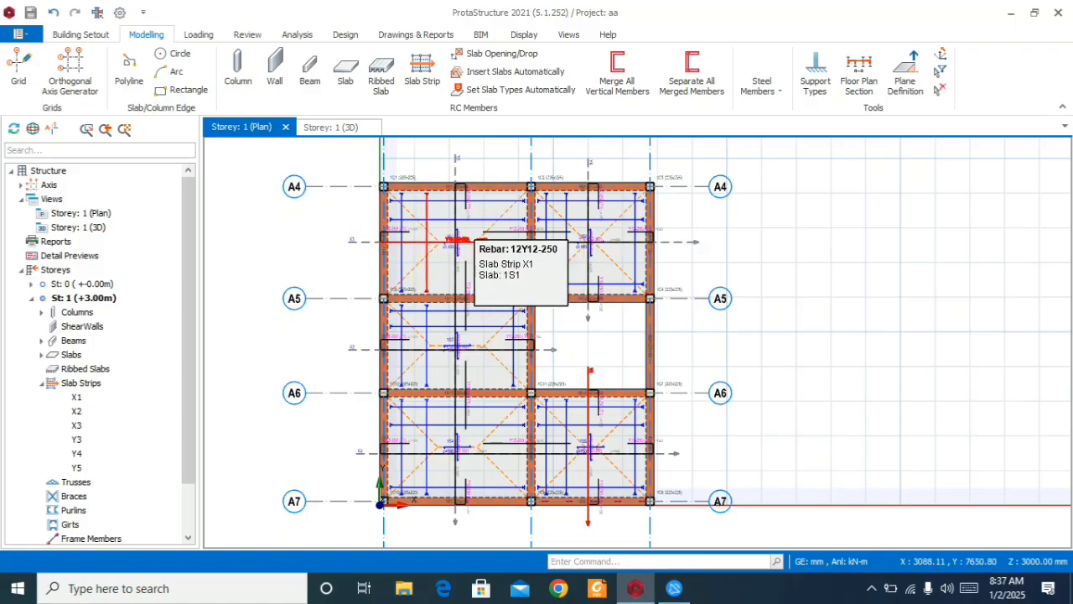
double_click(82, 284)
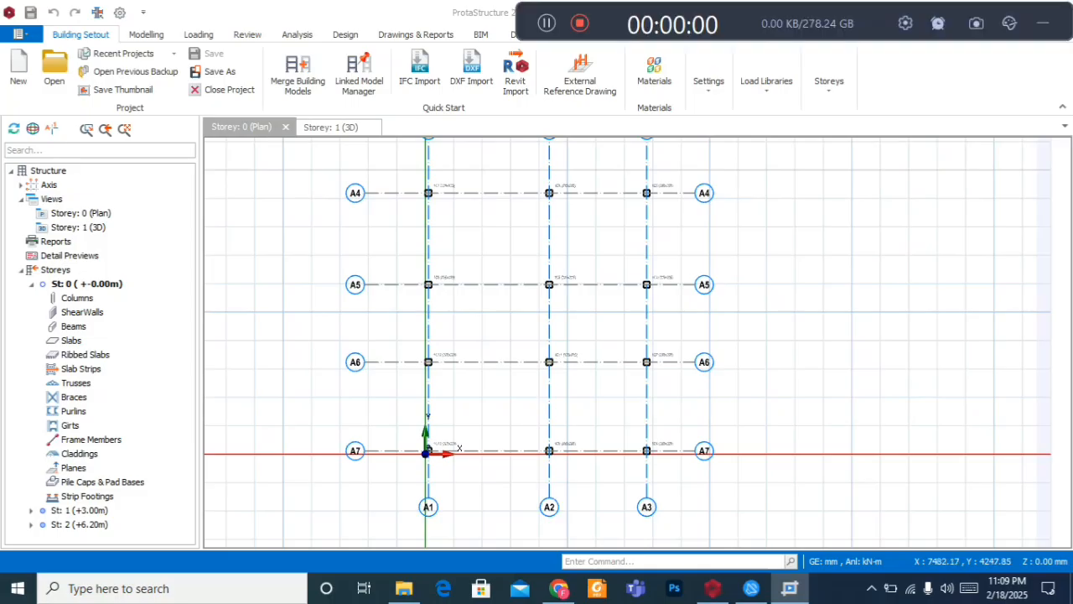
- Examine the column layout on the storey 0 plan, focusing on column 1C1 at the A1–A4 intersection
scroll(604, 330, "down", 2)
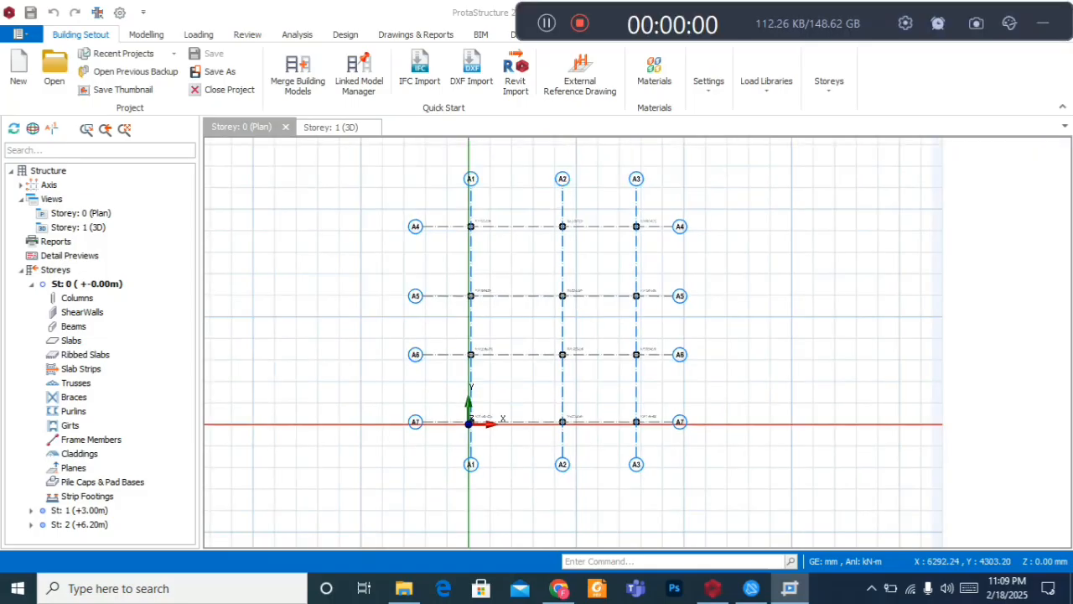
left_click(1042, 23)
scroll(537, 292, "down", 2)
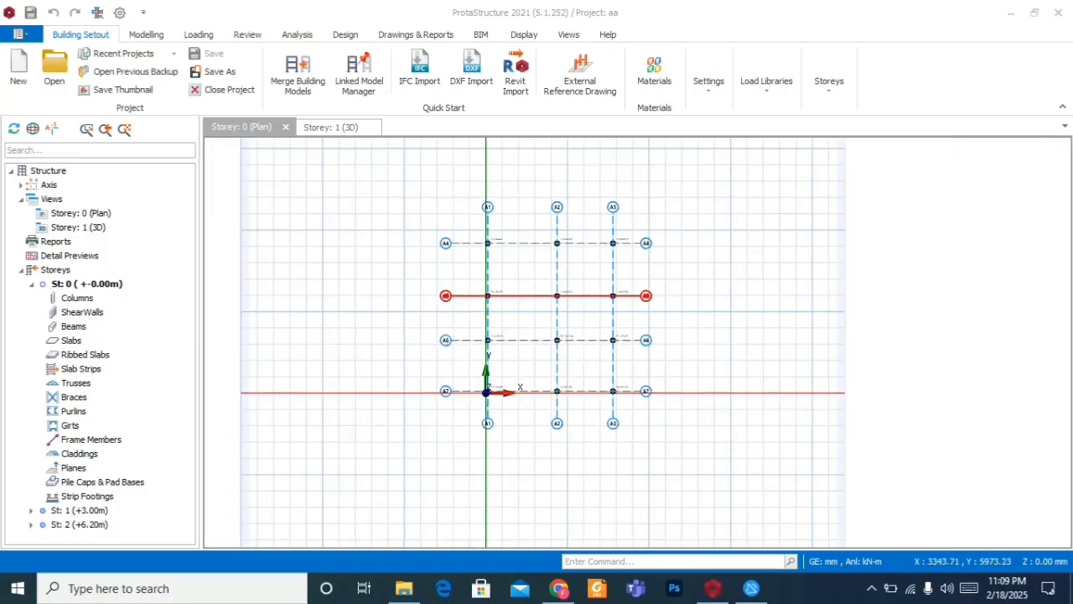
scroll(585, 275, "up", 3)
scroll(558, 261, "down", 2)
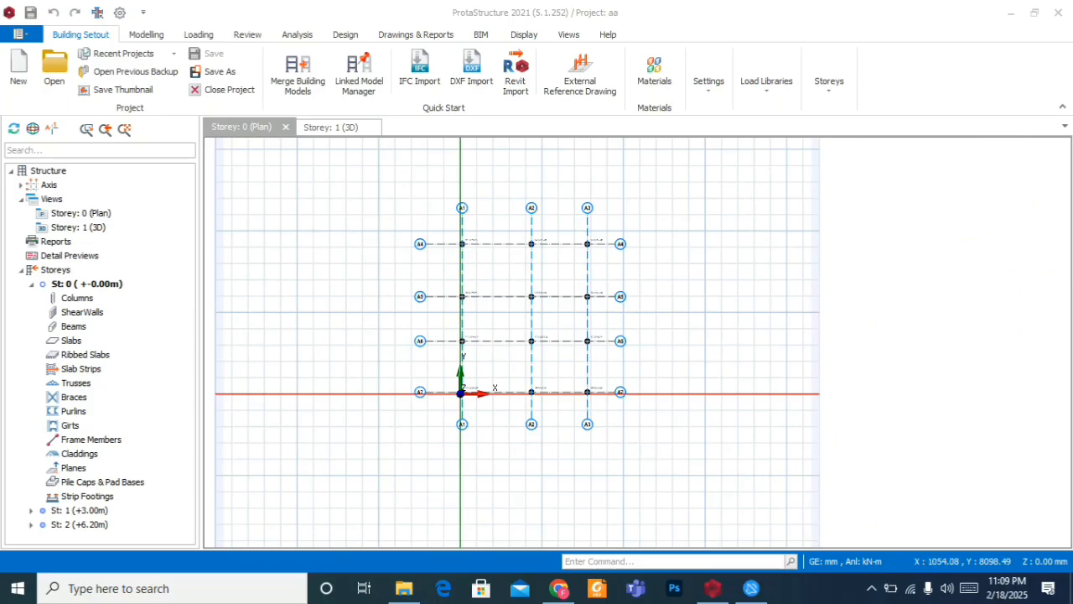
scroll(457, 248, "up", 5)
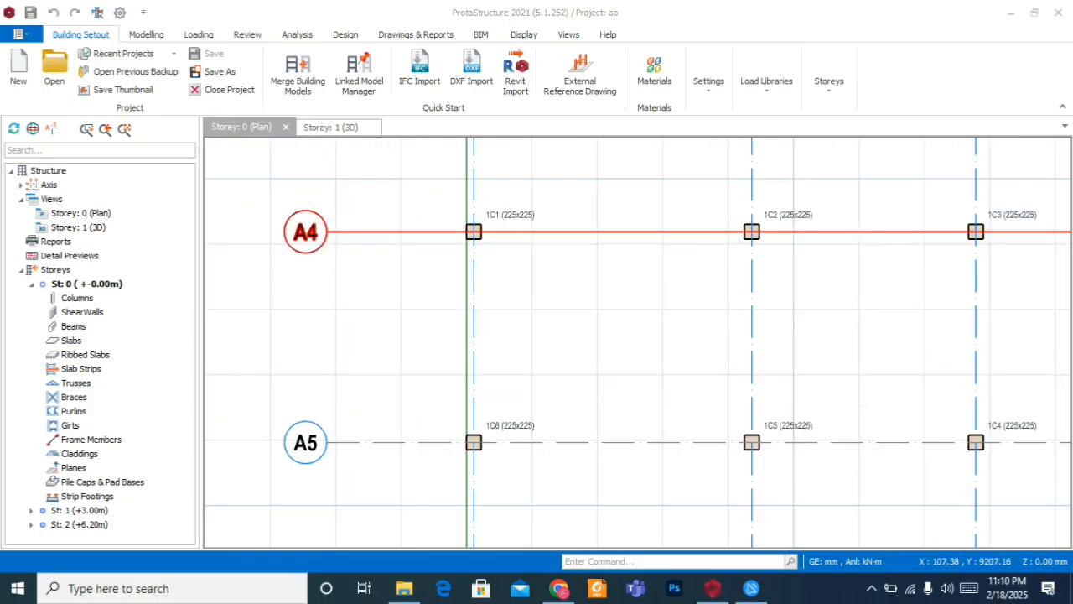
scroll(432, 227, "down", 2)
scroll(451, 224, "up", 4)
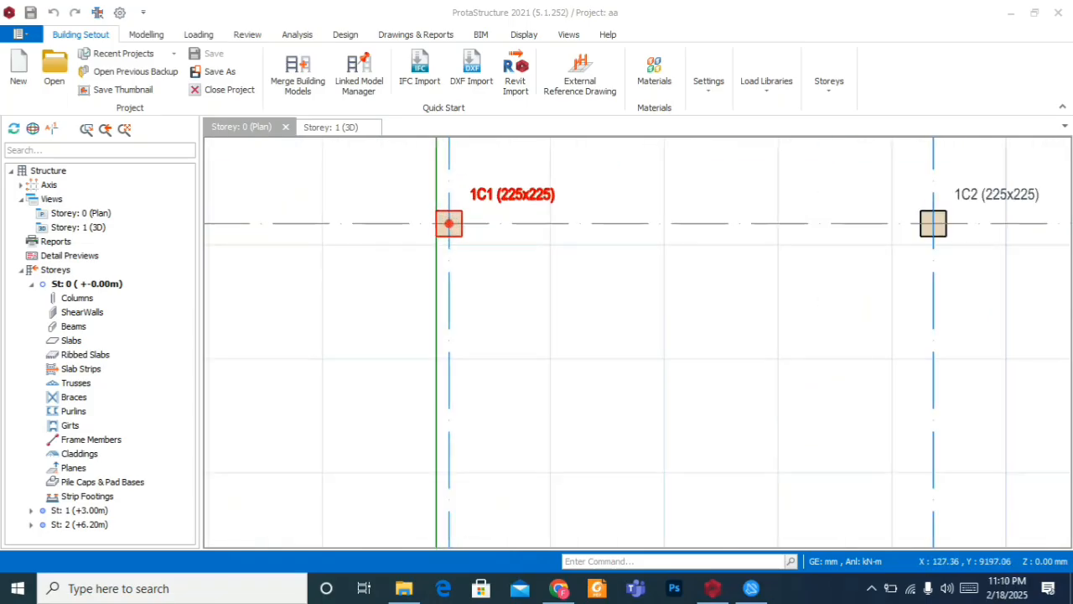
scroll(449, 223, "down", 2)
scroll(438, 217, "up", 2)
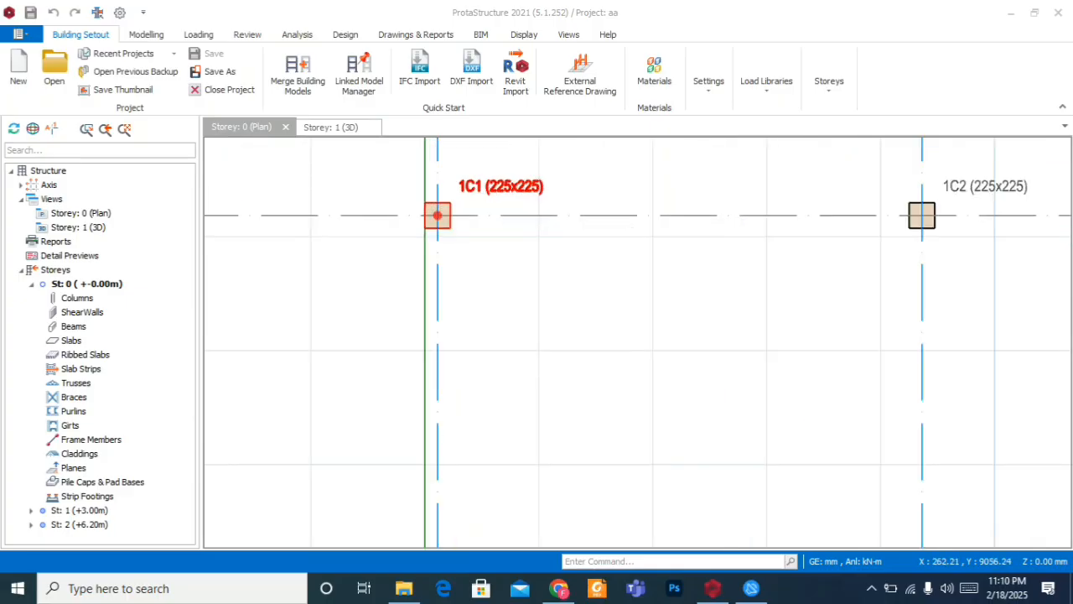
scroll(515, 219, "down", 2)
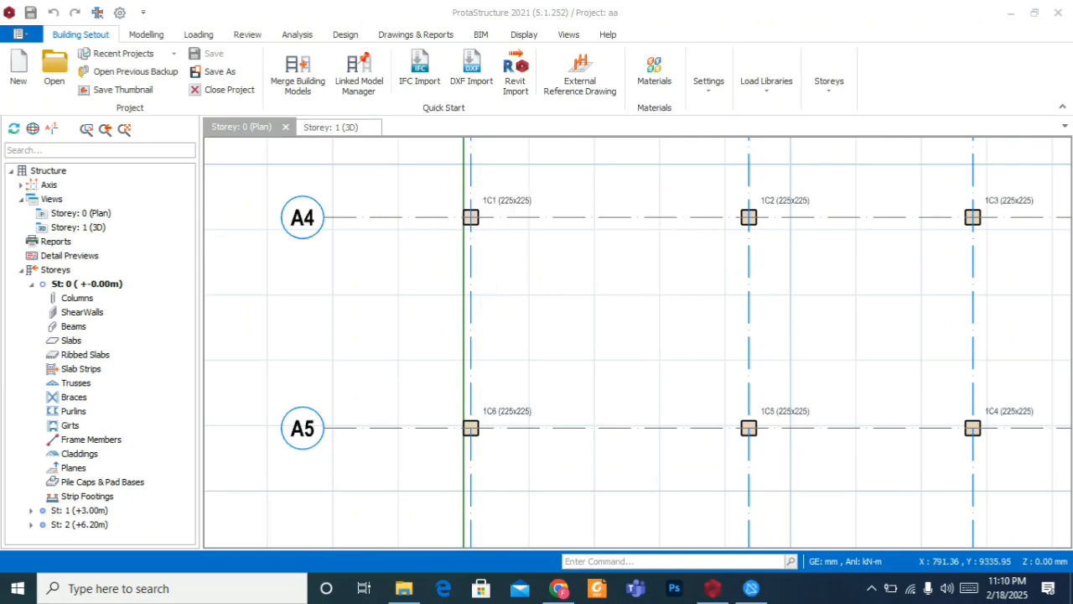
- Insert a designed 1000 x 1000 mm pad footing, 400 mm deep with 40 mm concrete cover, under column 1C1
left_click(87, 284)
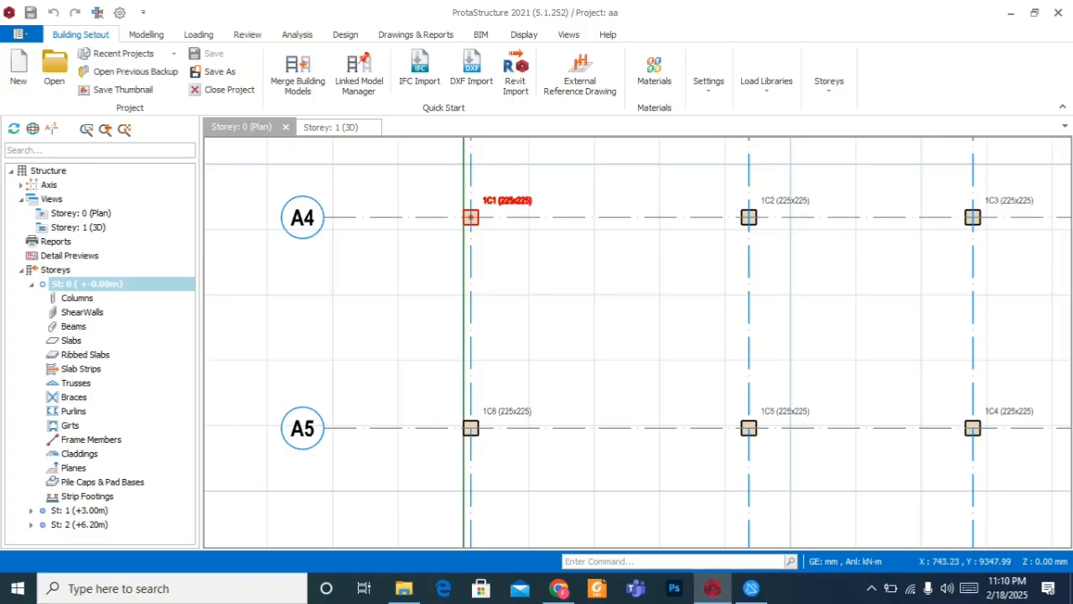
left_click(470, 217)
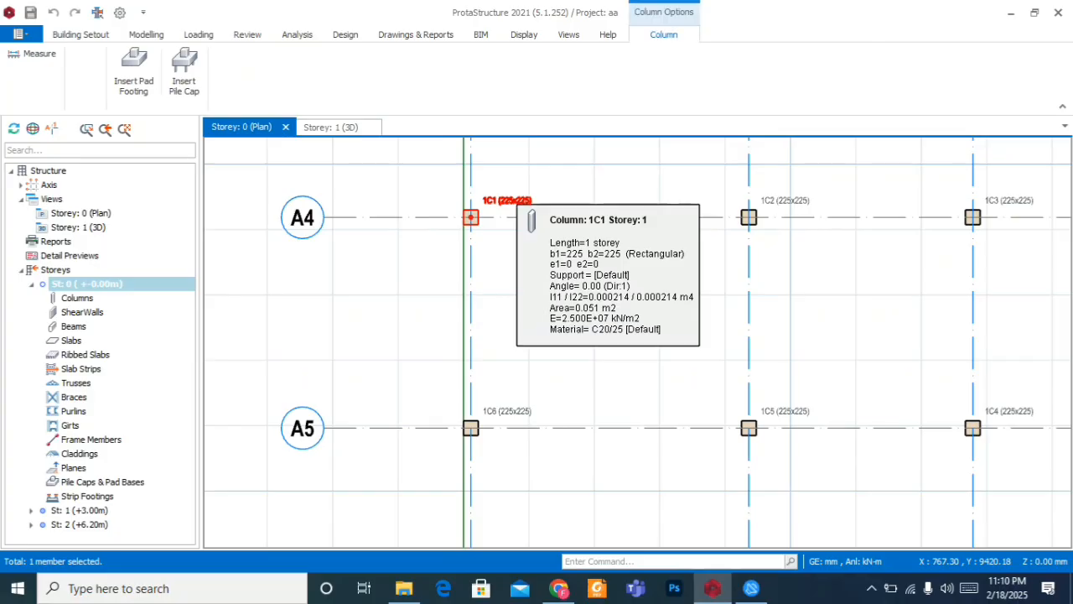
right_click(514, 204)
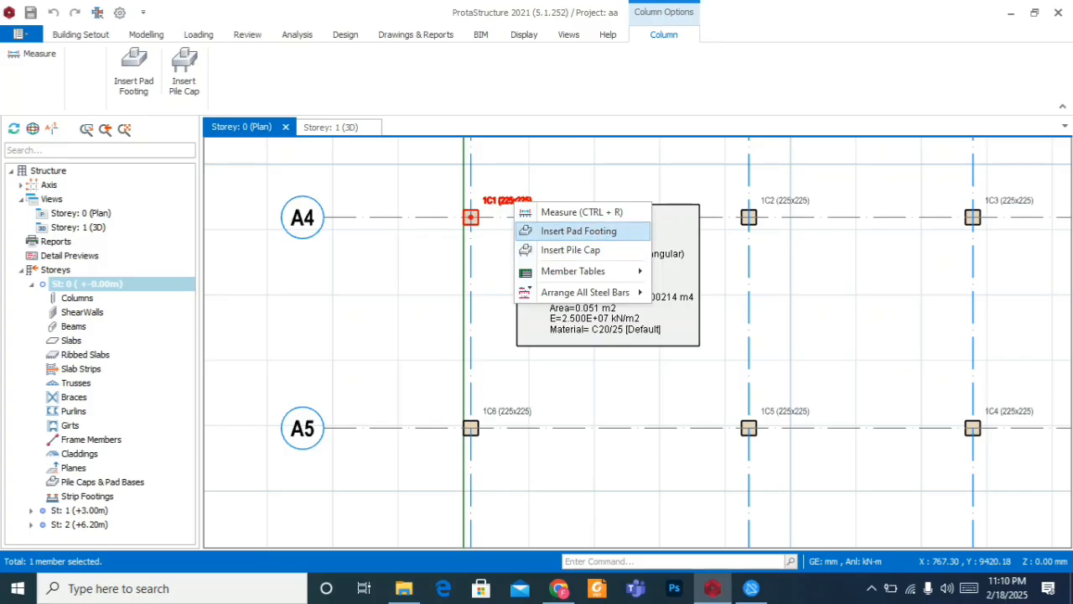
left_click(579, 232)
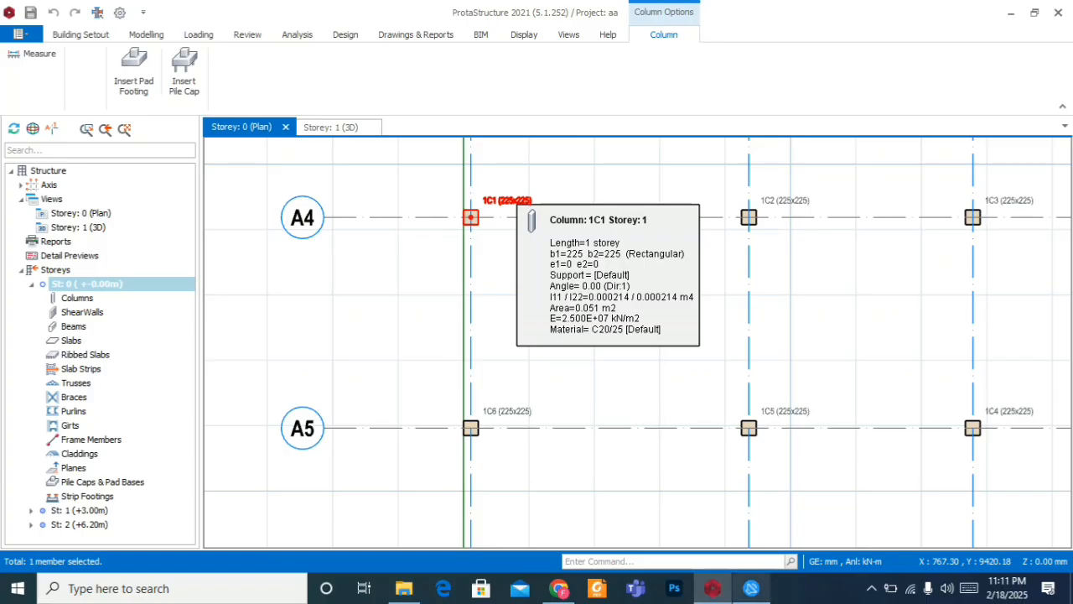
mouse_move(712, 587)
mouse_move(751, 587)
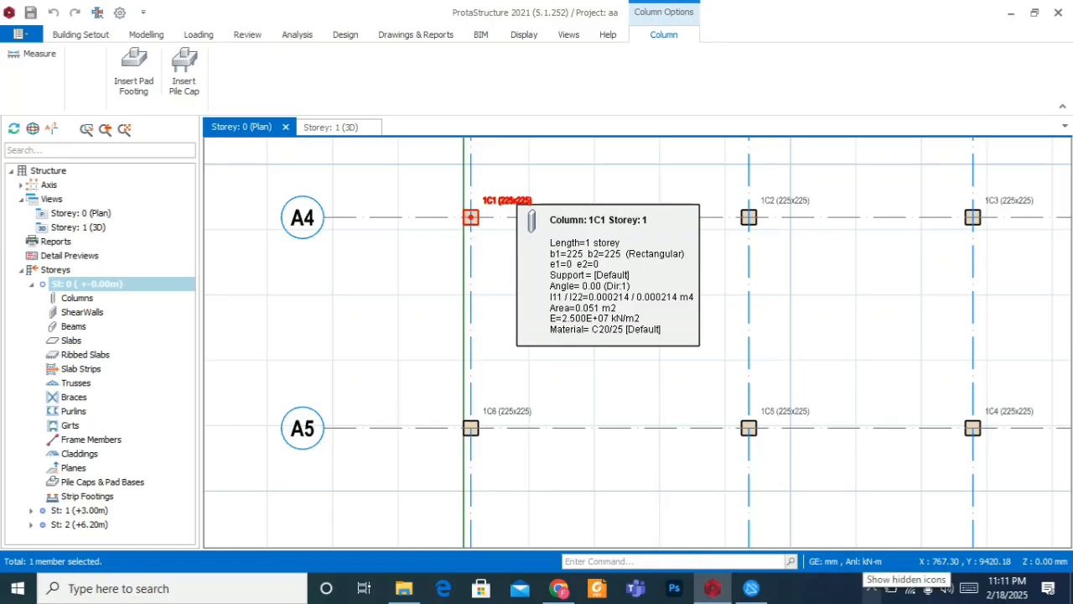
left_click(871, 587)
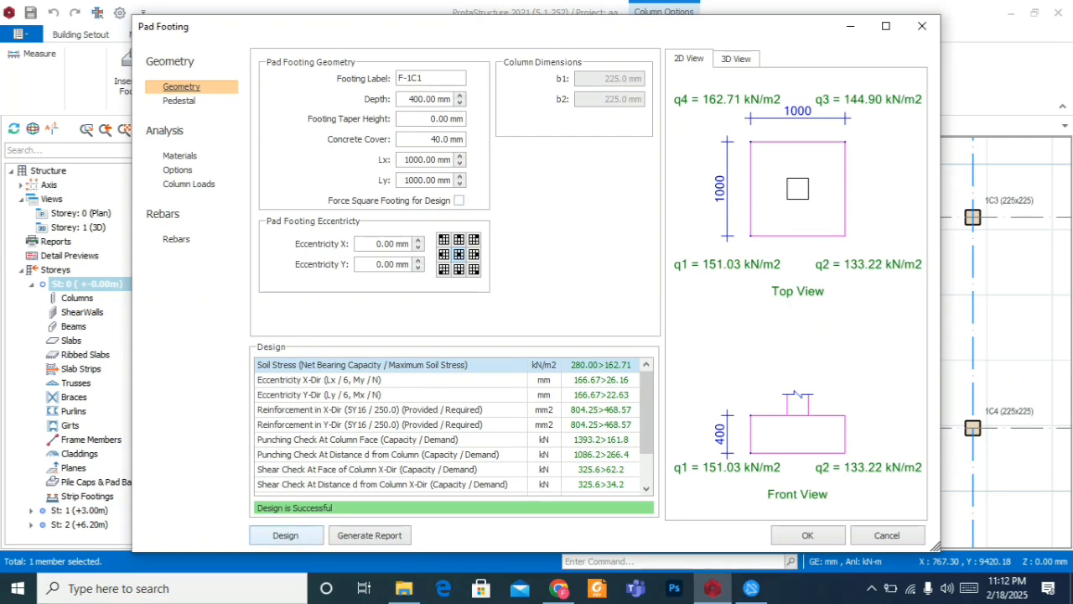
left_click(807, 535)
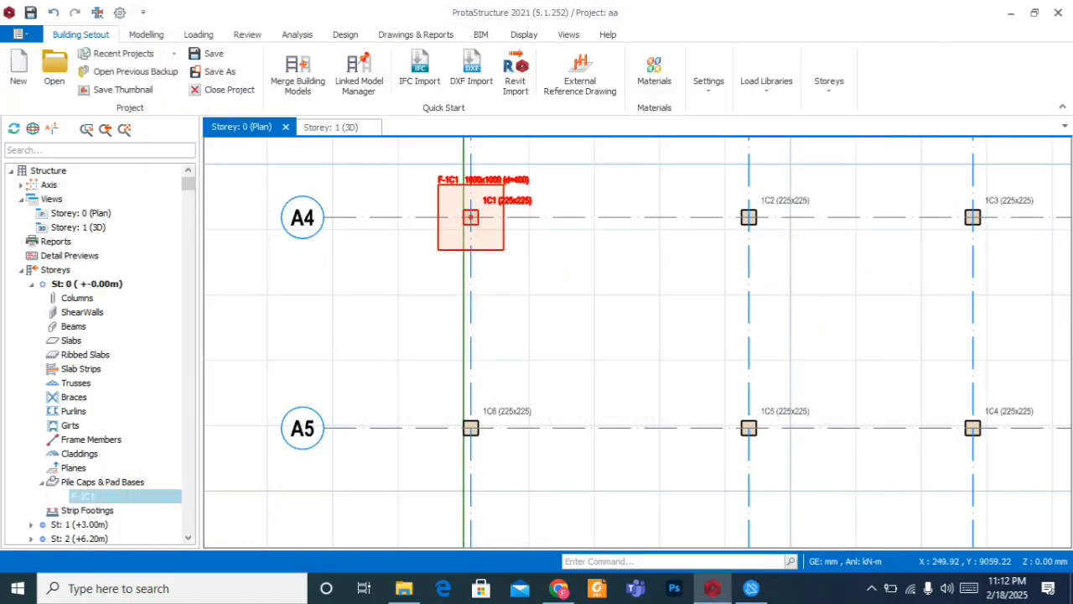
scroll(421, 239, "down", 3)
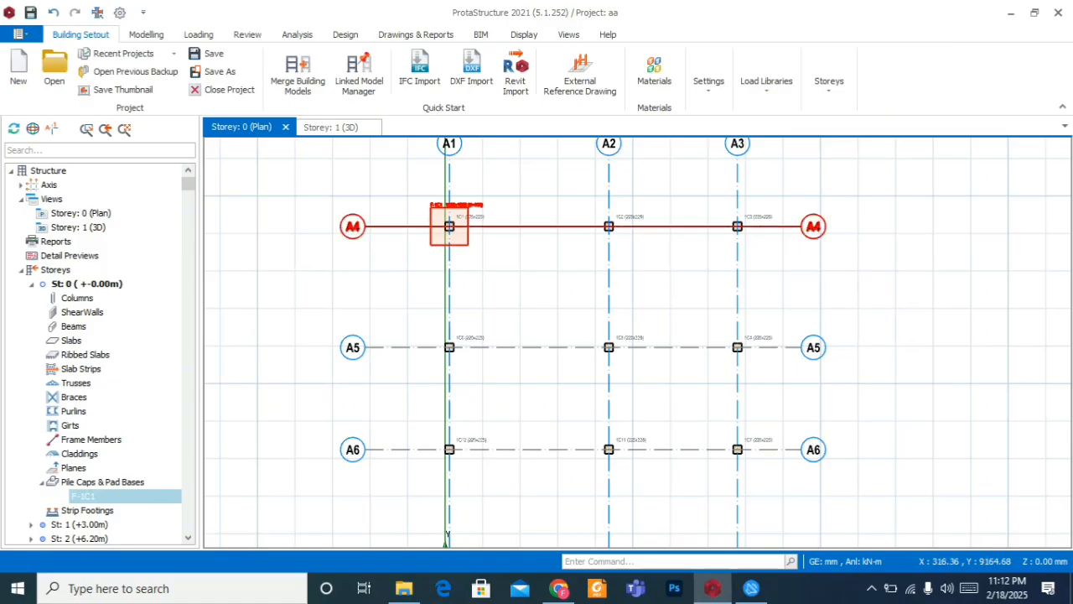
scroll(463, 220, "up", 3)
scroll(428, 237, "down", 2)
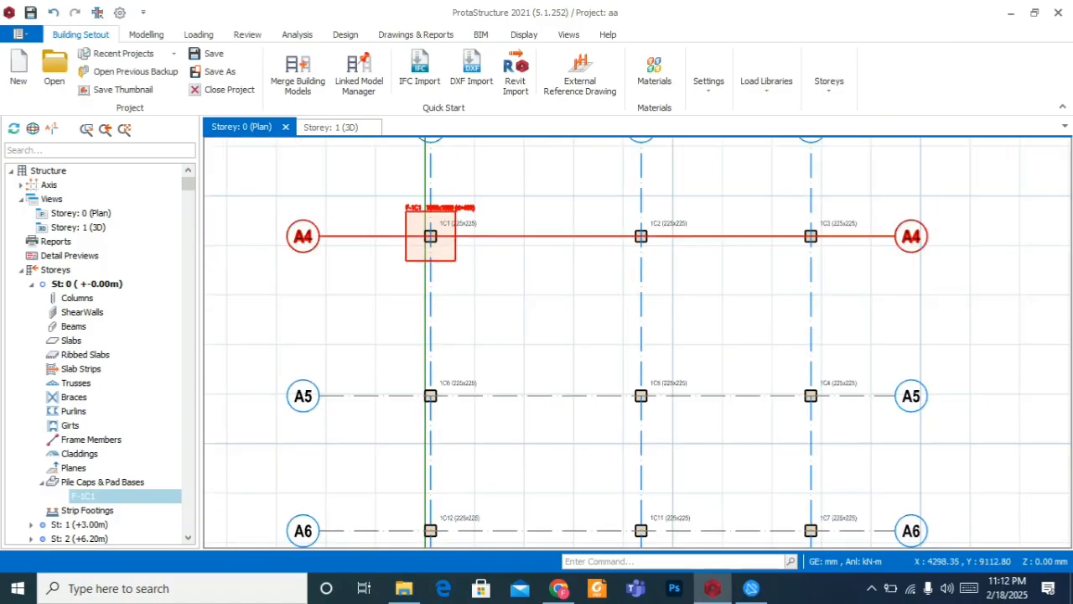
scroll(575, 340, "down", 3)
scroll(575, 340, "up", 3)
scroll(680, 192, "up", 3)
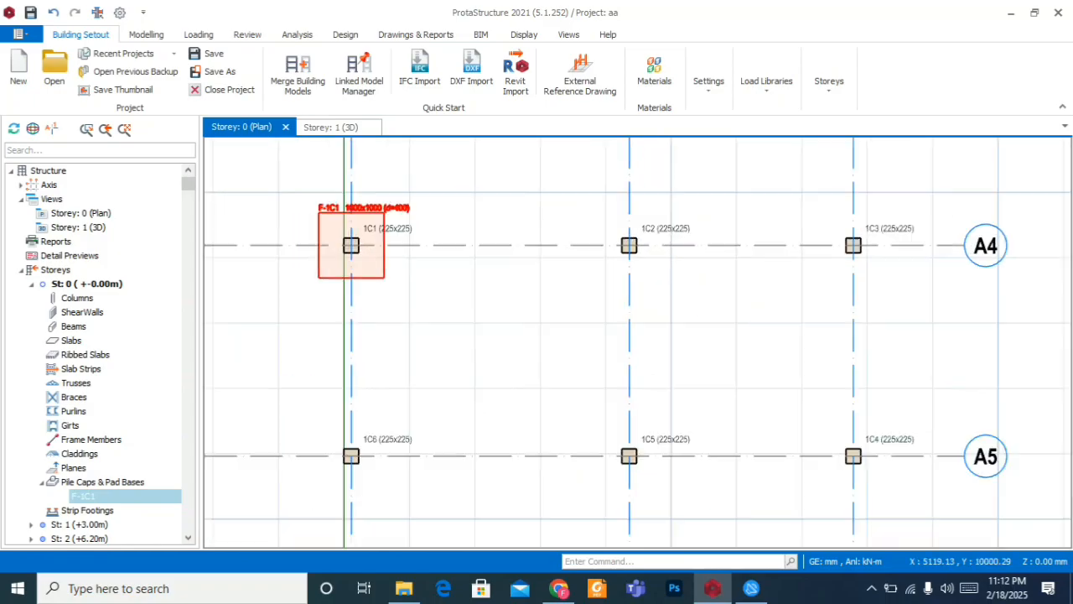
mouse_move(613, 262)
left_click(661, 240)
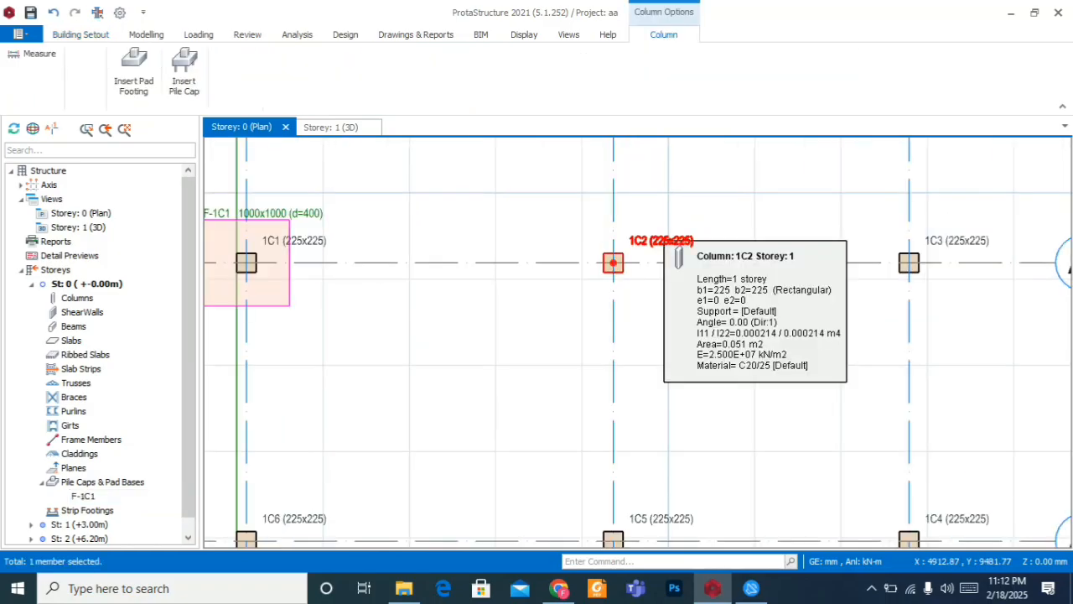
right_click(661, 240)
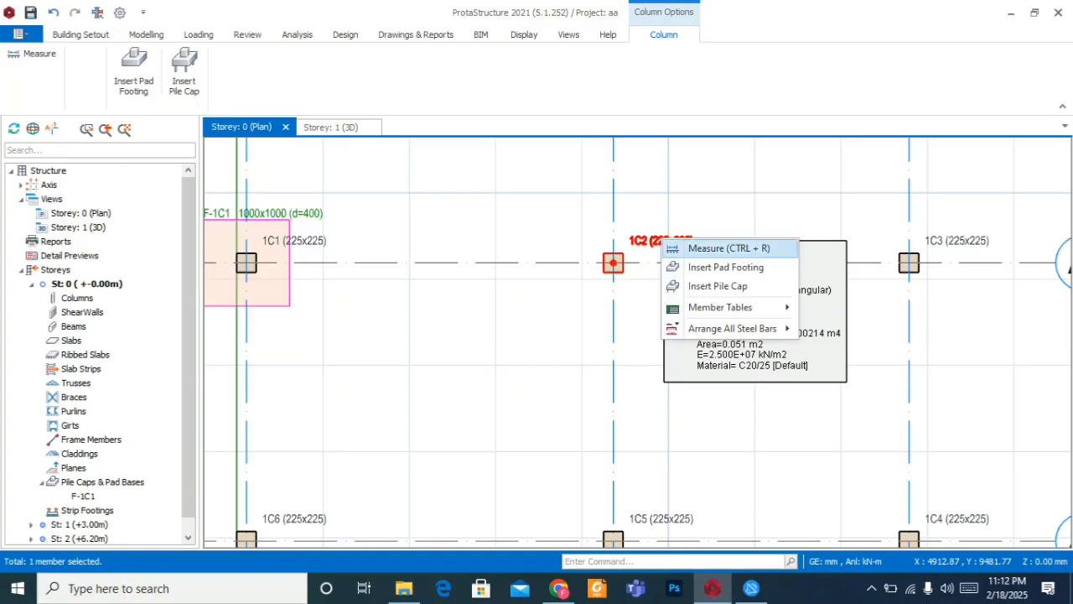
left_click(517, 228)
- Insert batch-designed pad footings, 400 mm deep, under the eight columns on axes A2 and A3, redesigning any that fail
scroll(522, 212, "down", 3)
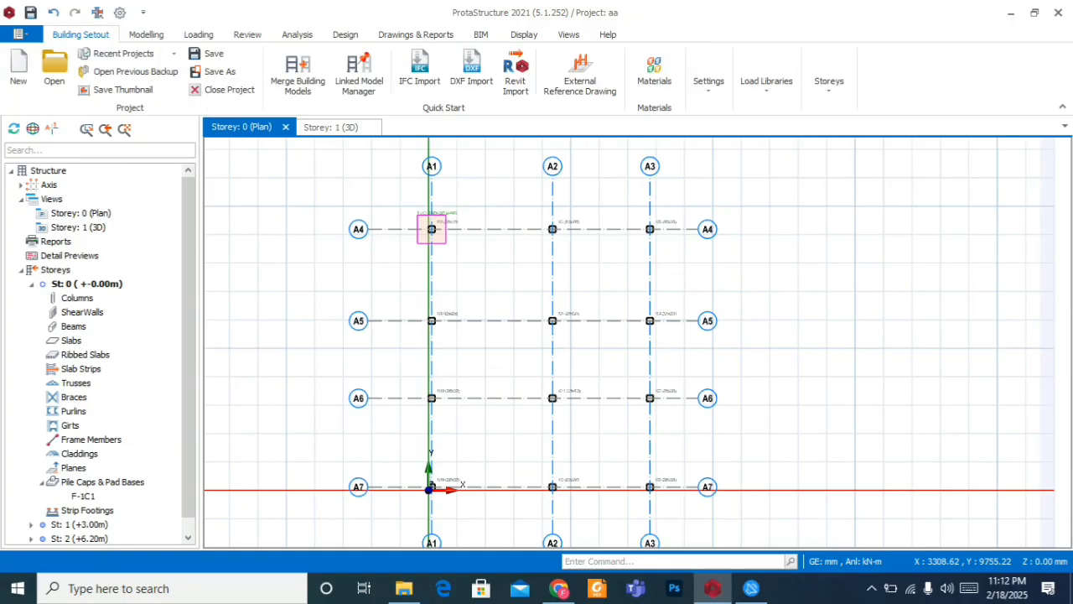
left_click_drag(522, 208, 688, 508)
key("Escape")
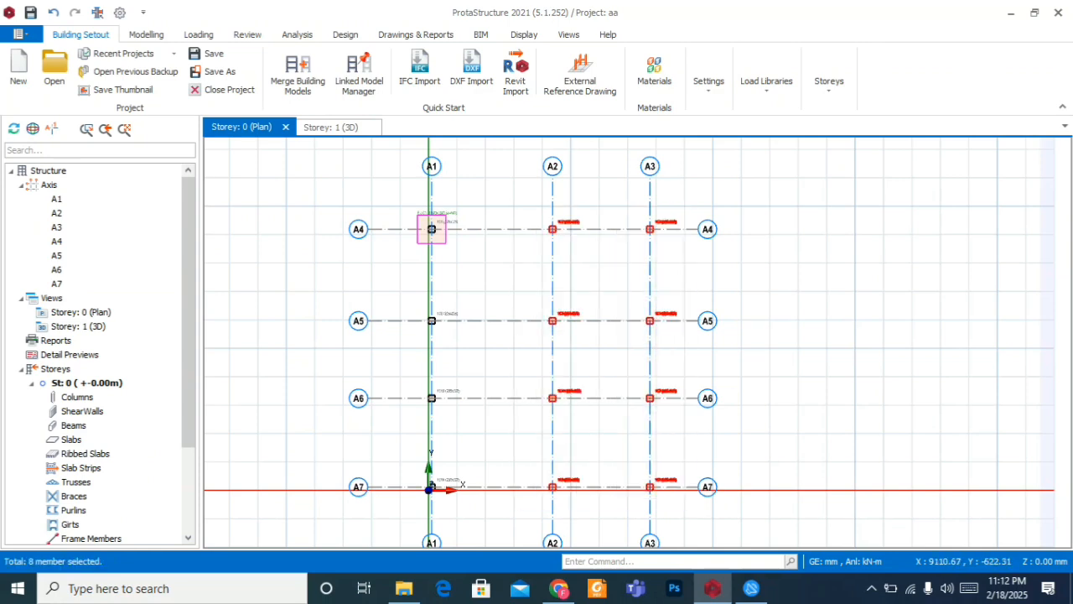
right_click(668, 314)
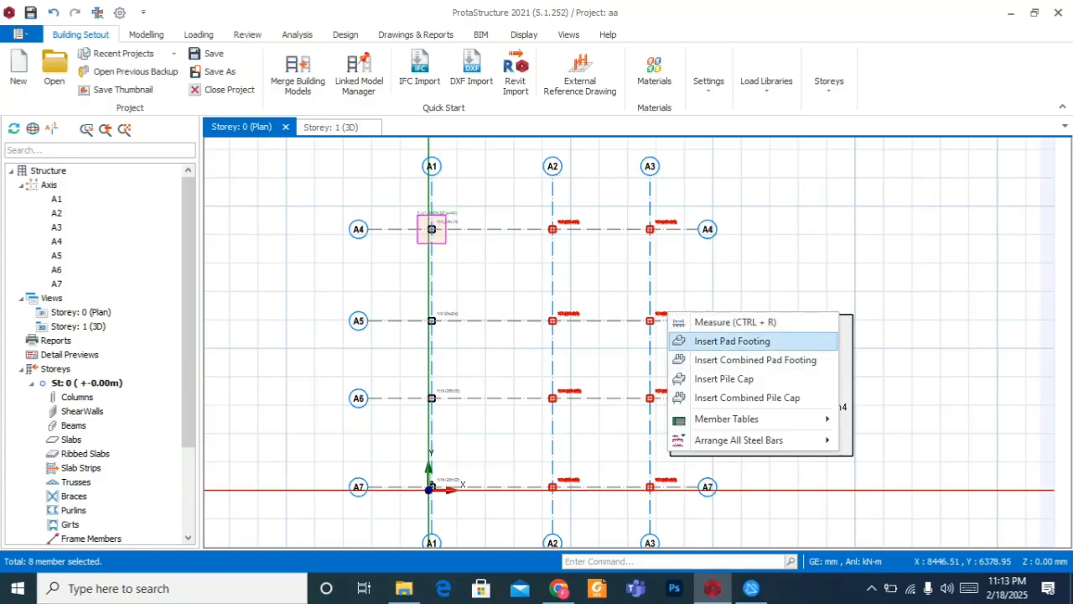
left_click(732, 341)
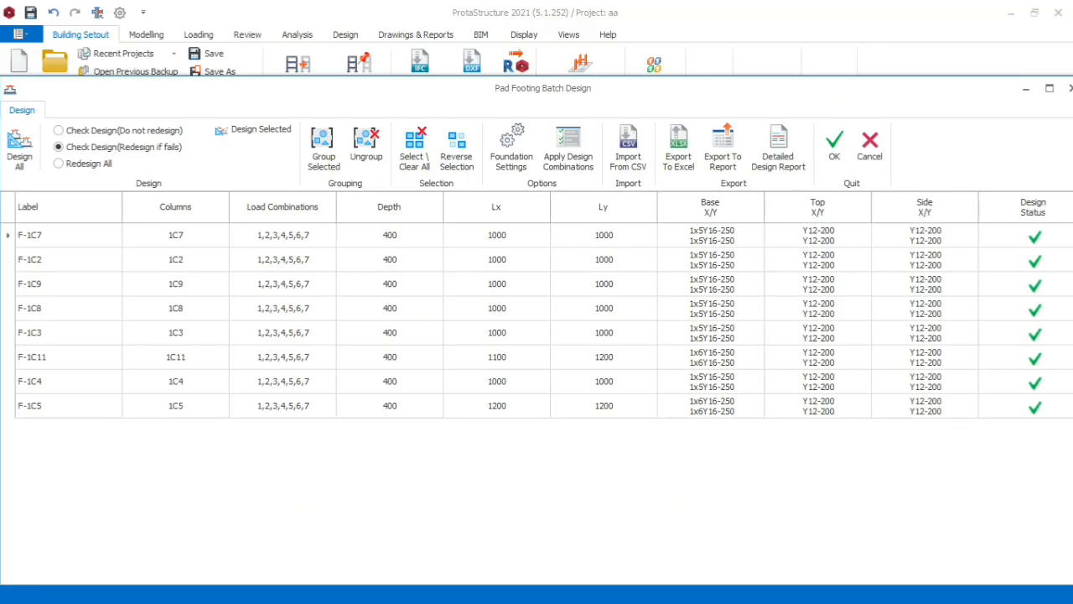
left_click(603, 235)
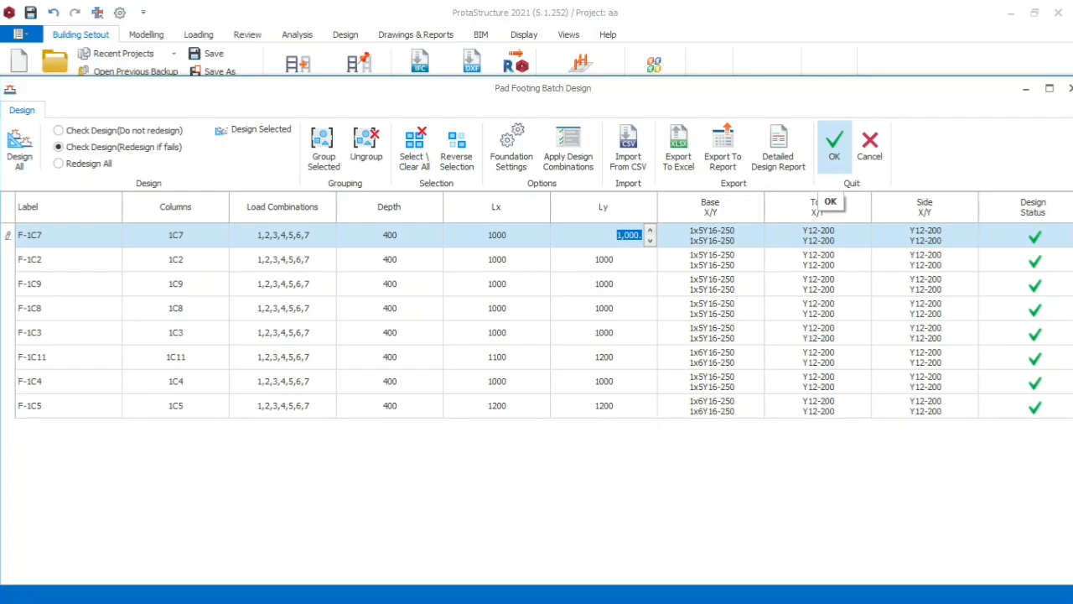
left_click(833, 151)
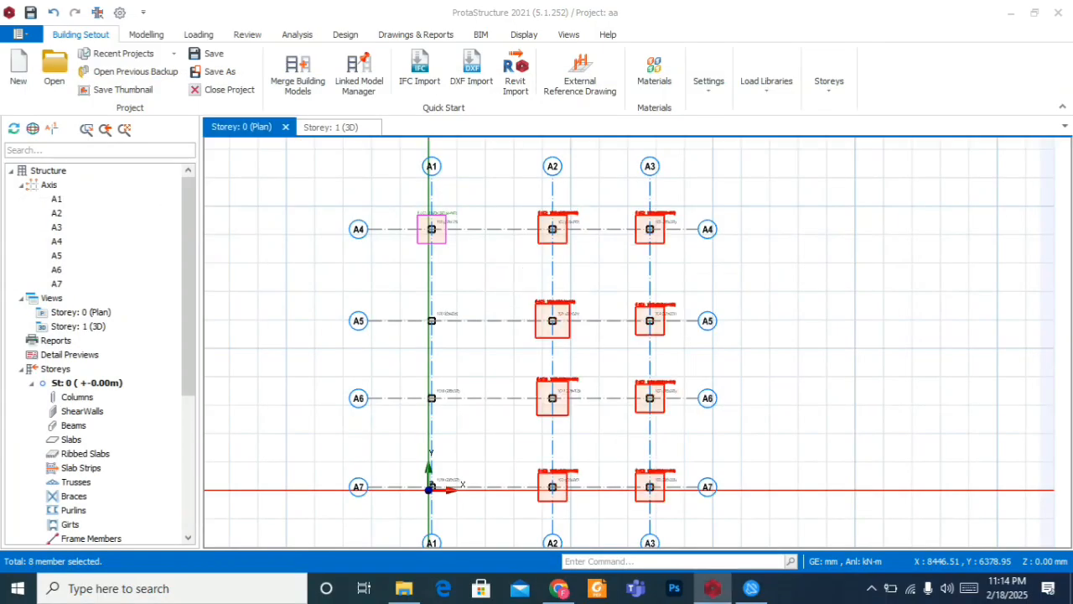
- Insert batch-designed 1000 x 1000 mm pad footings, 400 mm deep, under columns 1C6, 1C12 and 1C10 on axis A1, redesigning any that fail
scroll(698, 236, "down", 3)
scroll(620, 296, "up", 5)
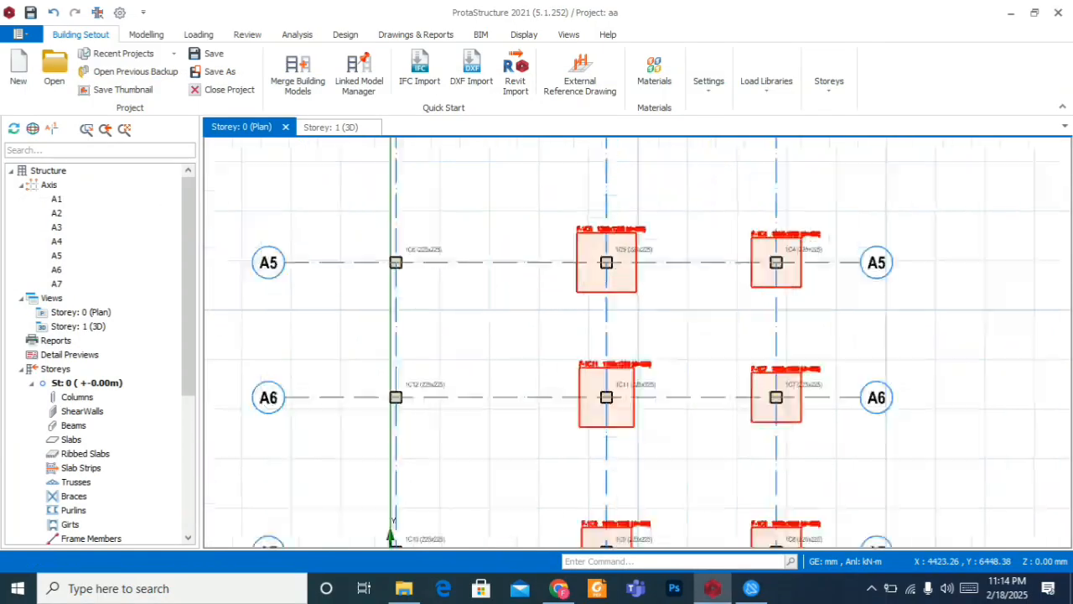
scroll(621, 278, "up", 2)
scroll(620, 278, "down", 6)
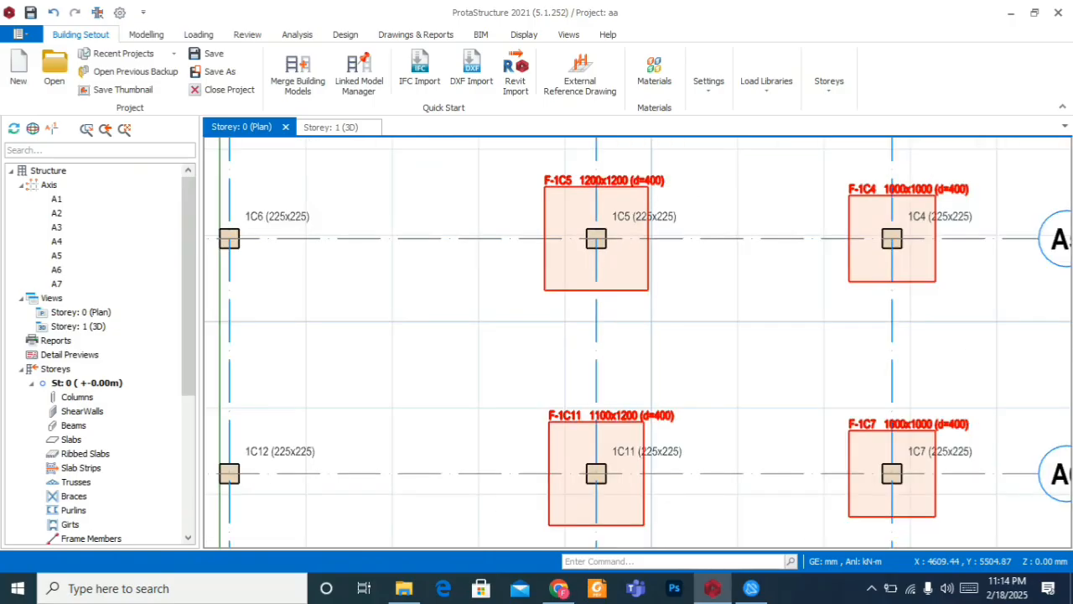
scroll(616, 279, "down", 3)
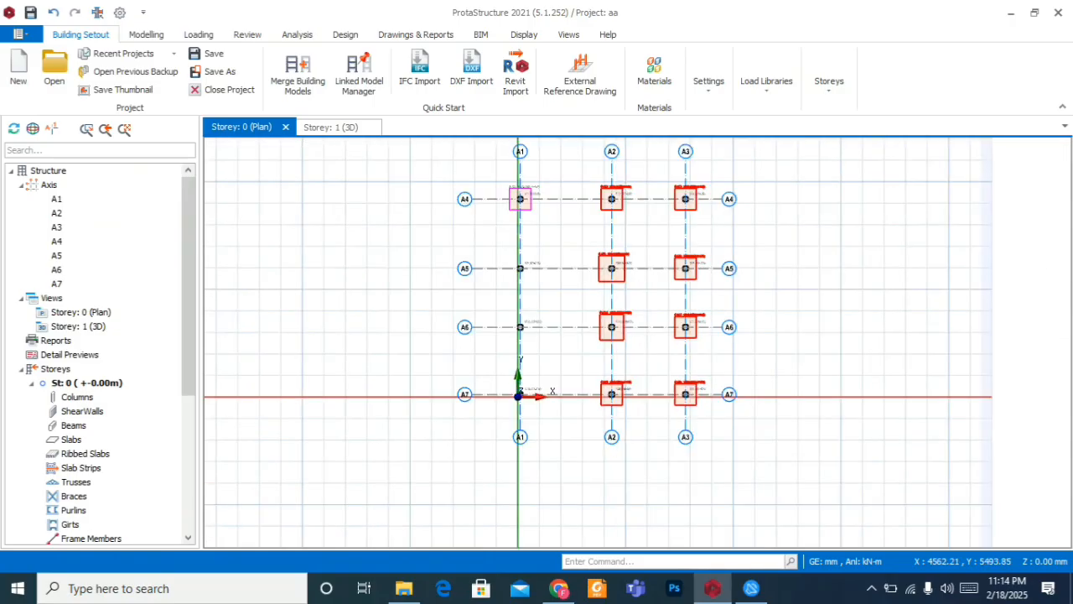
mouse_move(547, 420)
left_mouse_down()
mouse_move(525, 390)
mouse_move(498, 251)
mouse_move(553, 333)
mouse_move(564, 410)
left_mouse_up()
key("Escape")
right_click(551, 307)
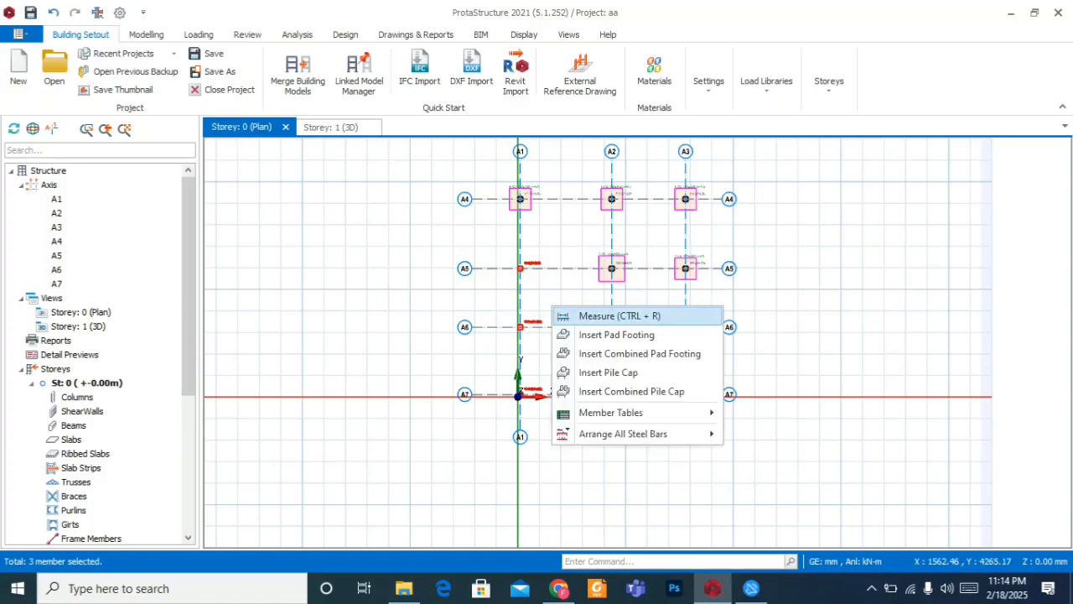
left_click(616, 334)
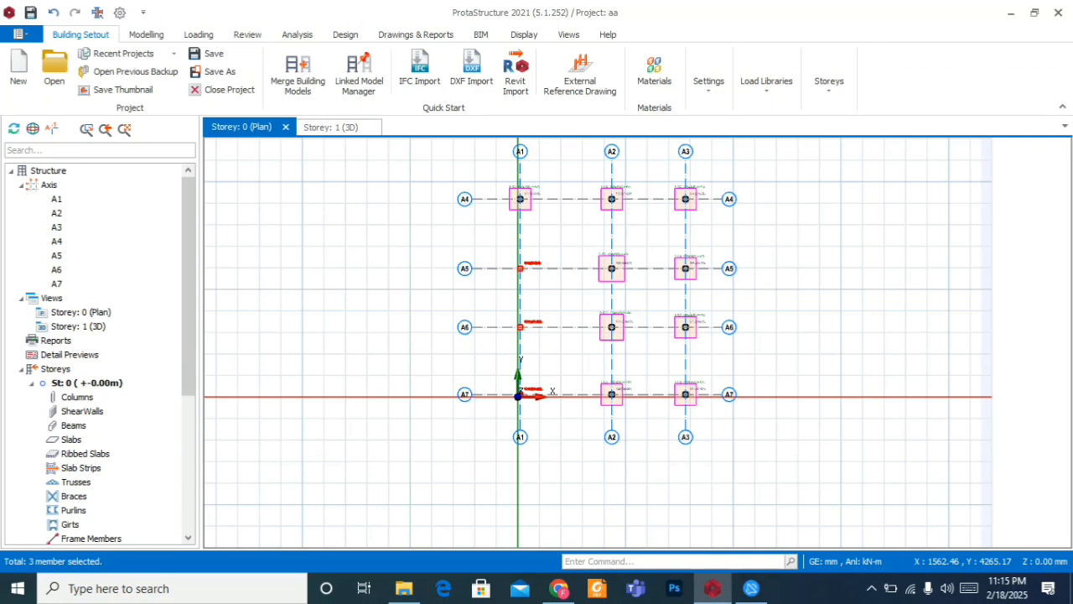
mouse_move(712, 588)
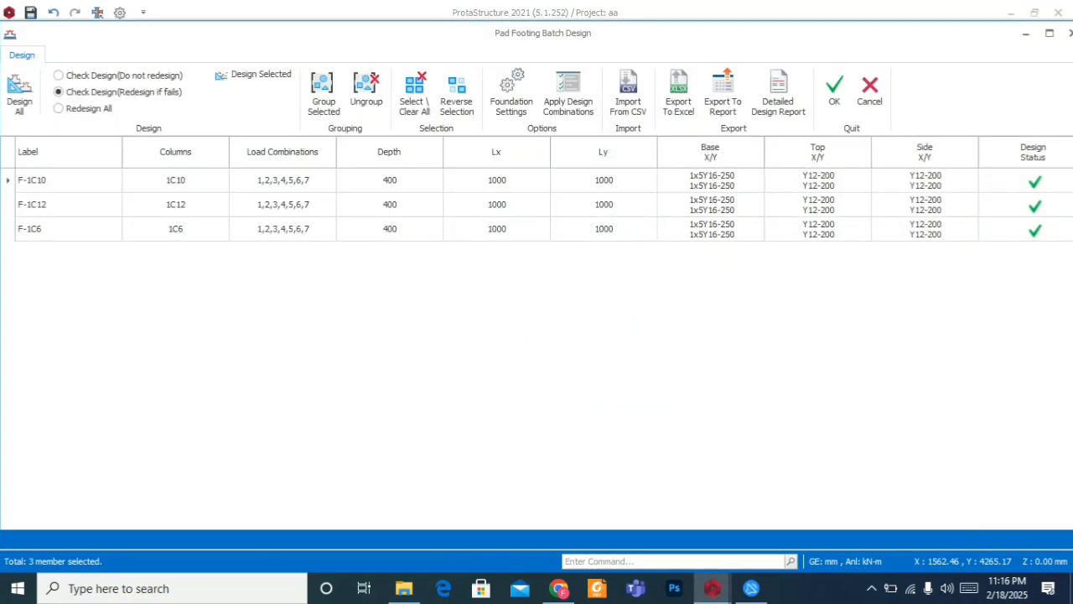
left_click(834, 91)
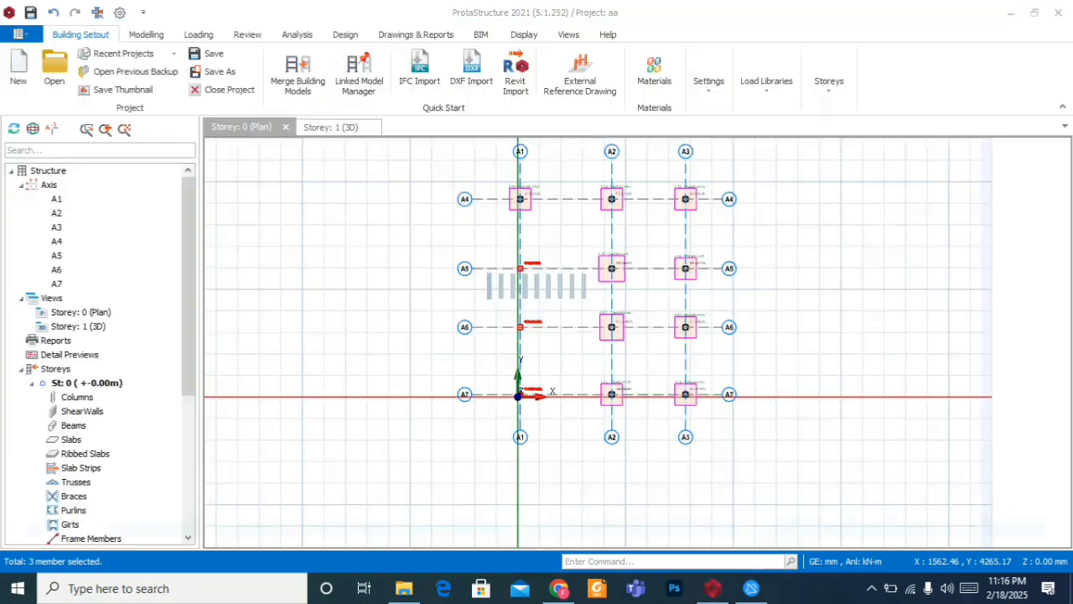
- Save the project with the pad footings in place under all columns
scroll(634, 280, "up", 5)
scroll(515, 318, "down", 2)
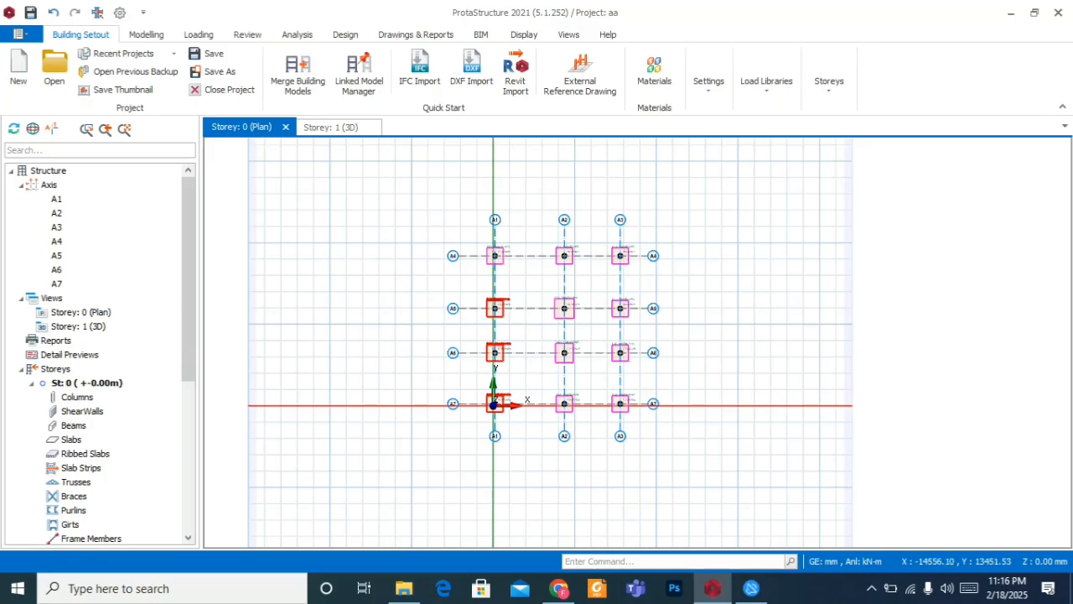
key("ctrl+s")
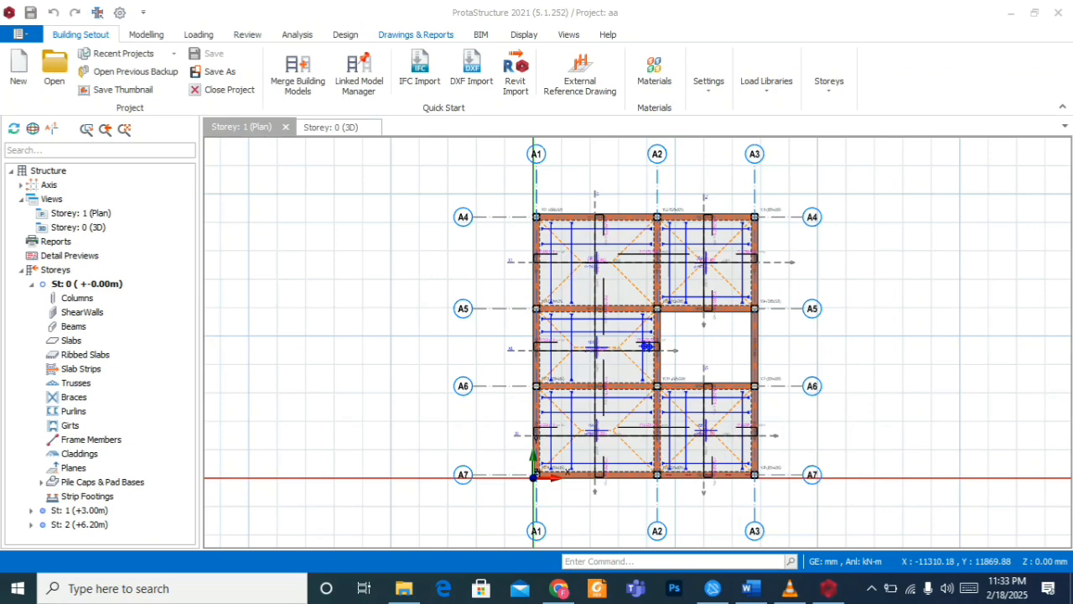
- Make storey 1 (+3.00m) the active storey and open the current model in ProtaDetails for detail drawing production
left_click(416, 34)
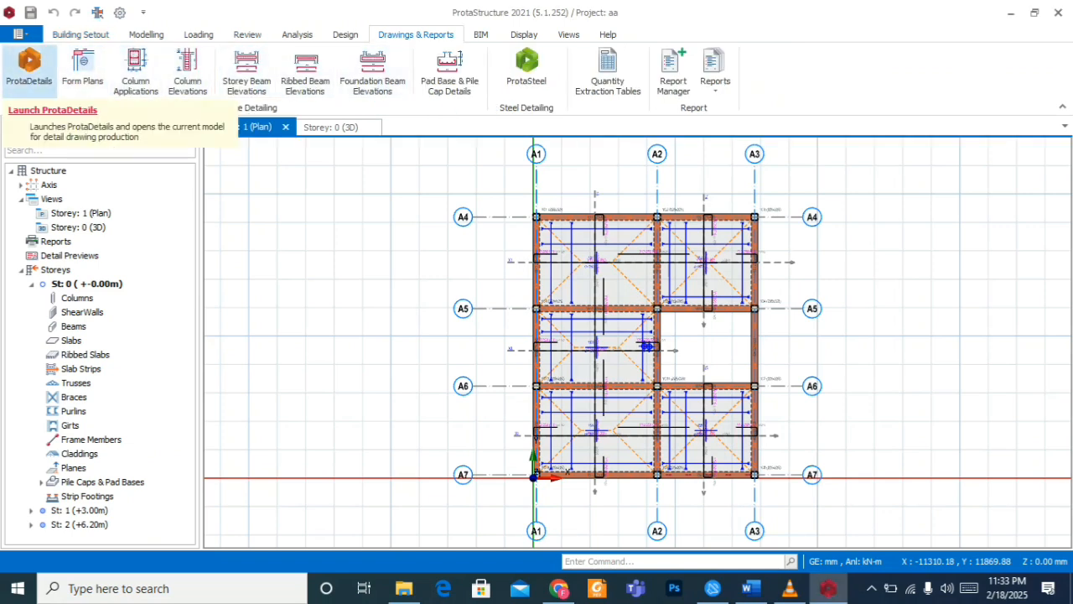
left_click(29, 67)
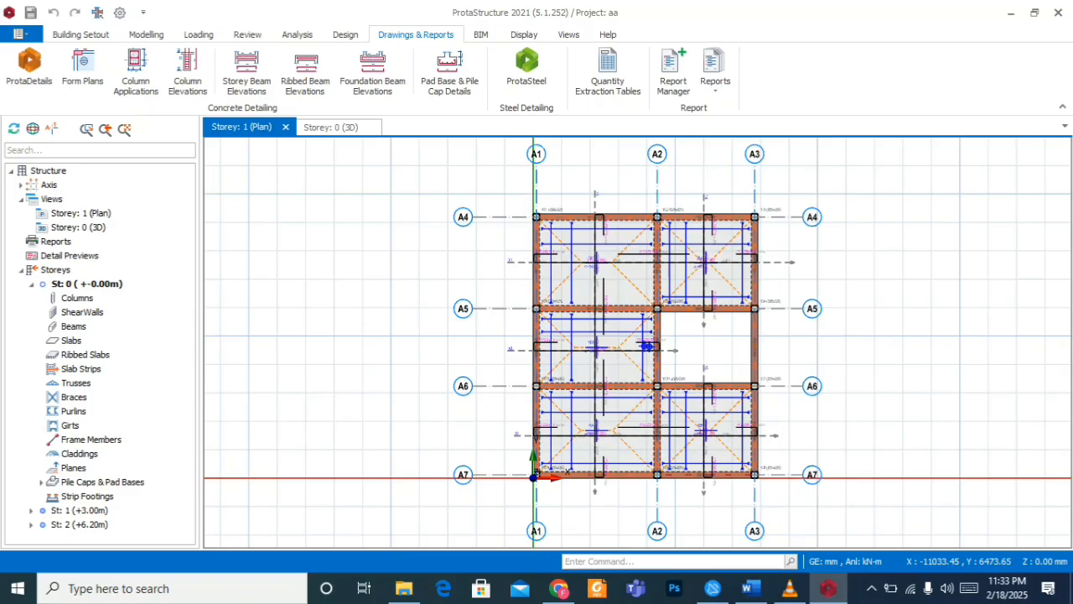
double_click(79, 511)
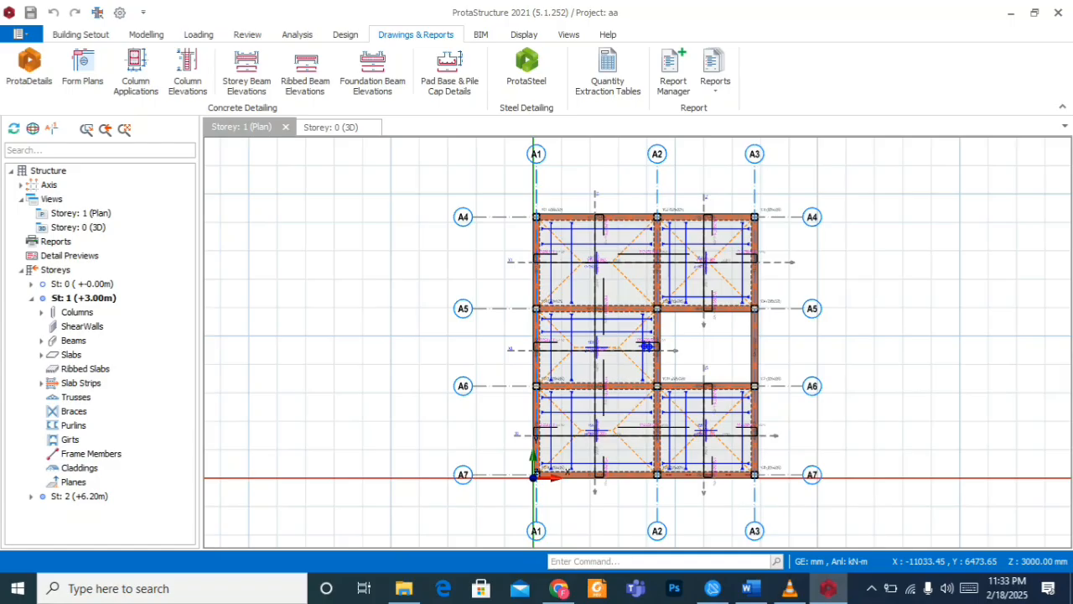
left_click(84, 299)
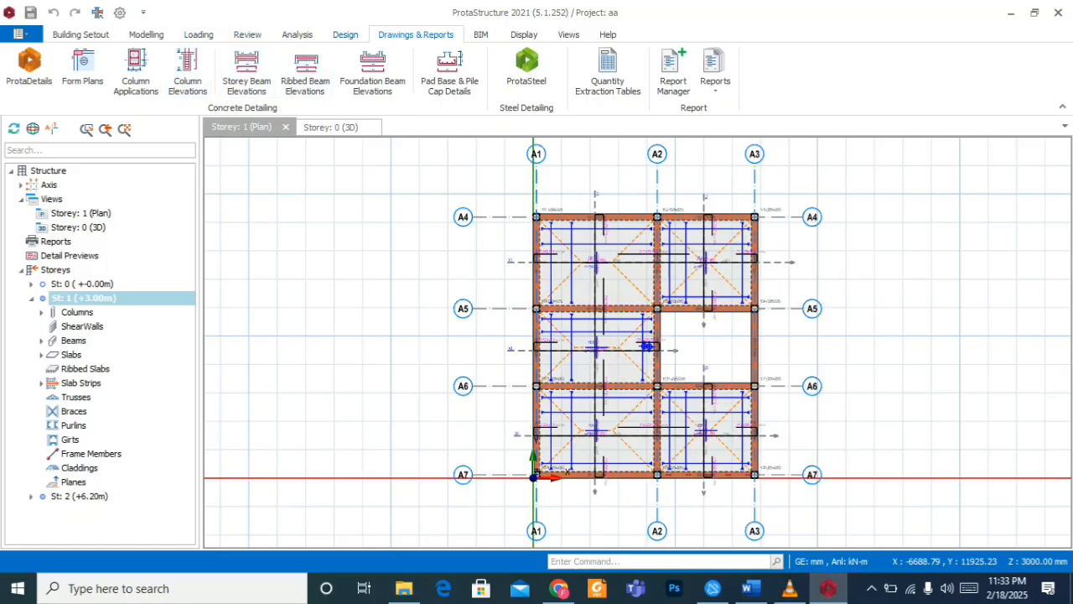
left_click(30, 72)
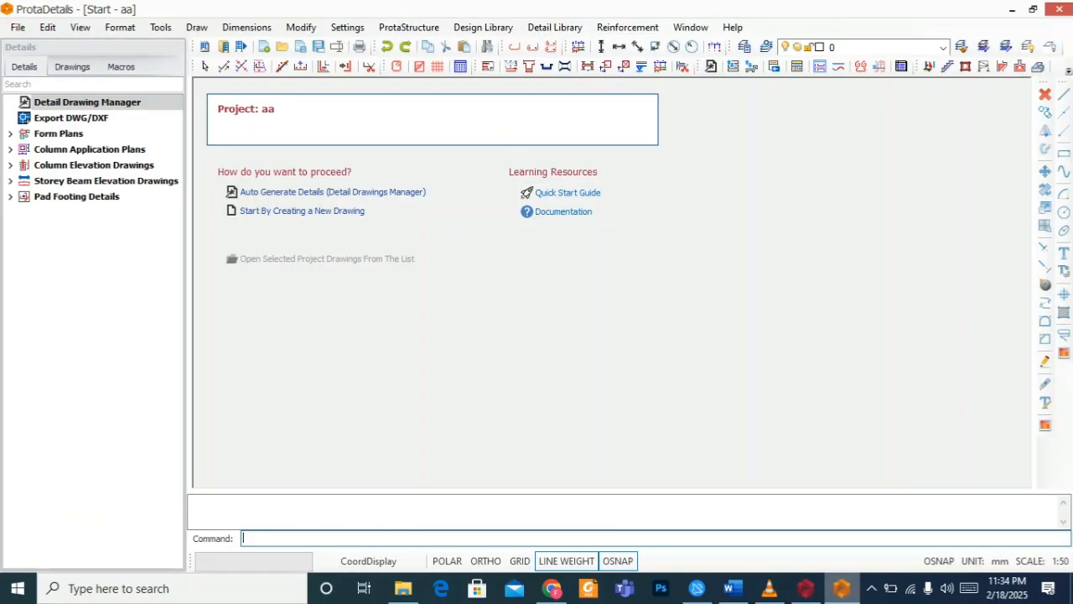
- Auto-generate the project's detail drawings with the Detail Drawings Manager and place them in the new drawing
left_click(313, 192)
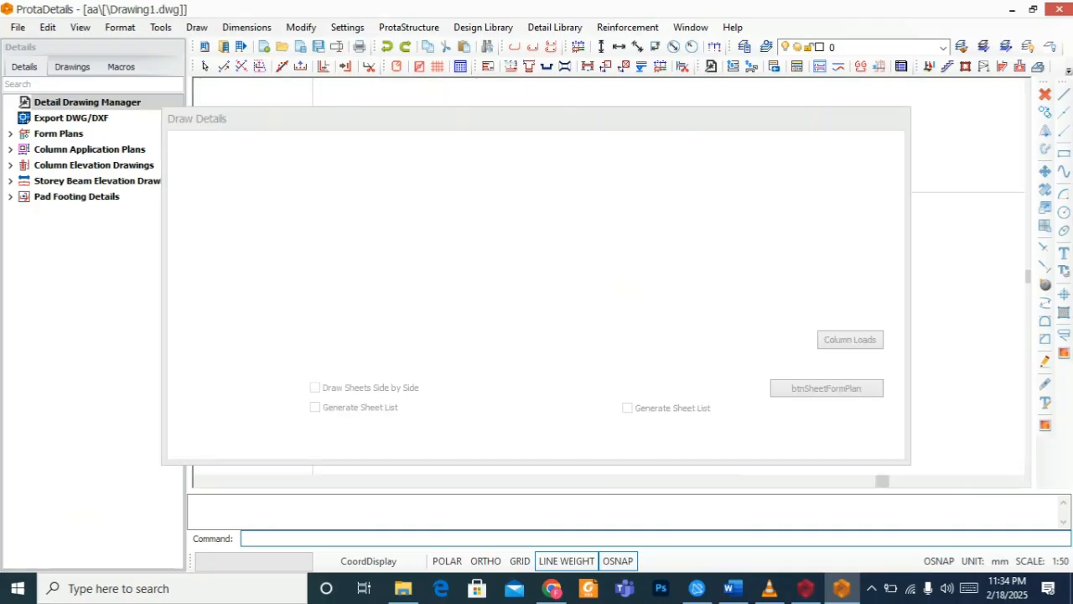
left_click(781, 441)
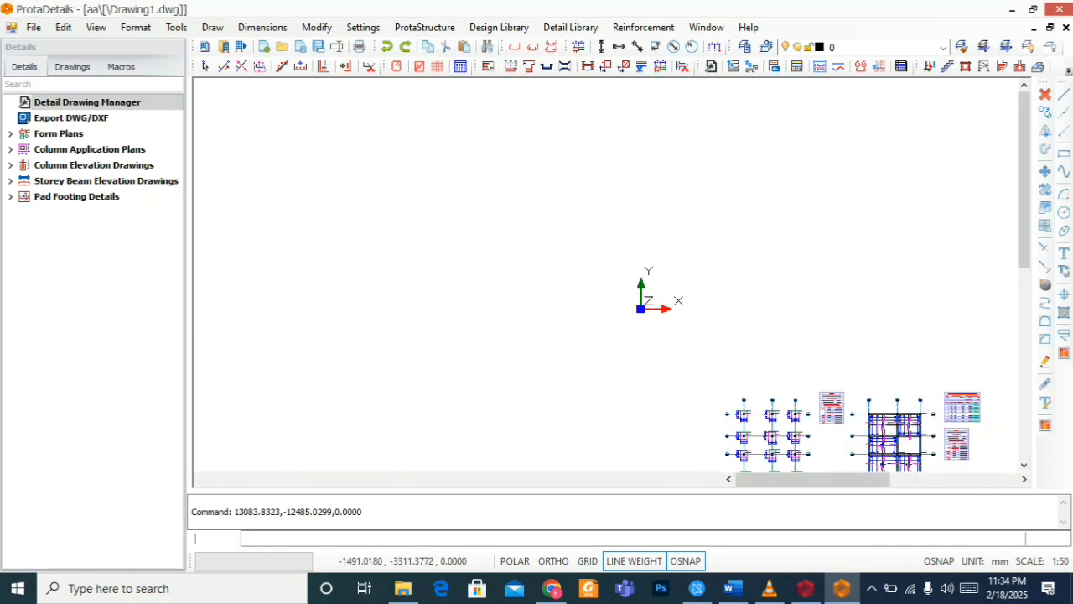
scroll(724, 421, "up", 3)
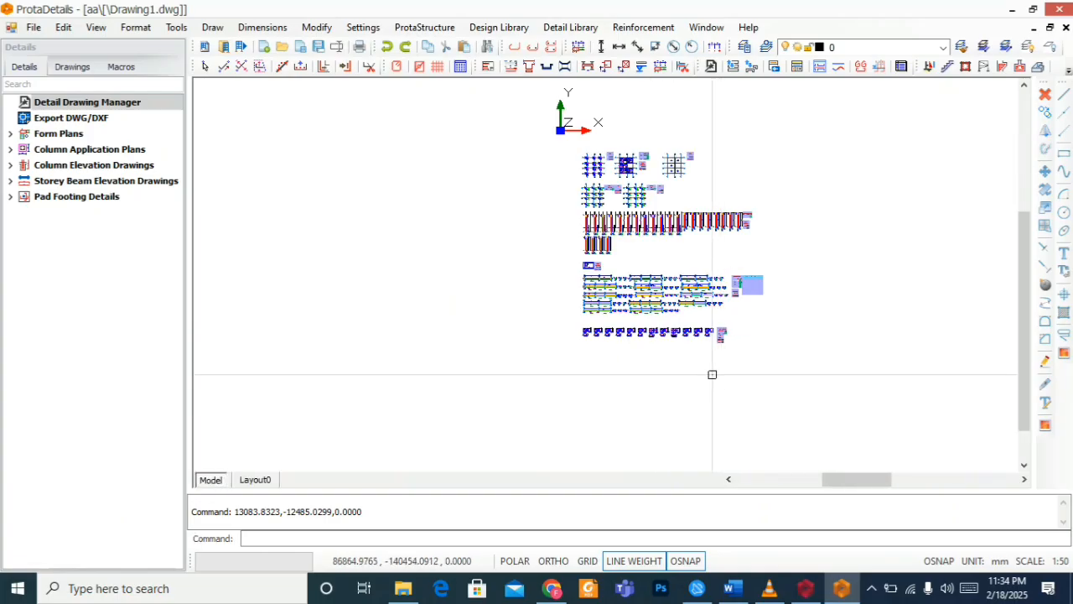
scroll(706, 290, "up", 2)
scroll(619, 345, "down", 2)
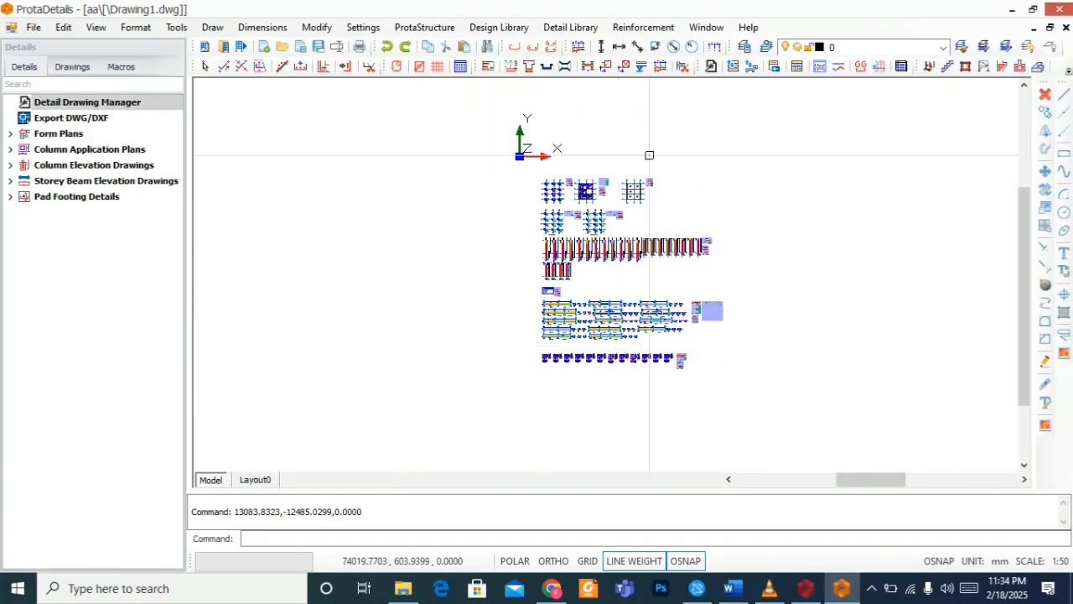
- Examine the generated storey 1 (+3.00m) form plan, including its slab reinforcement and material properties table
scroll(623, 168, "up", 3)
scroll(548, 256, "down", 2)
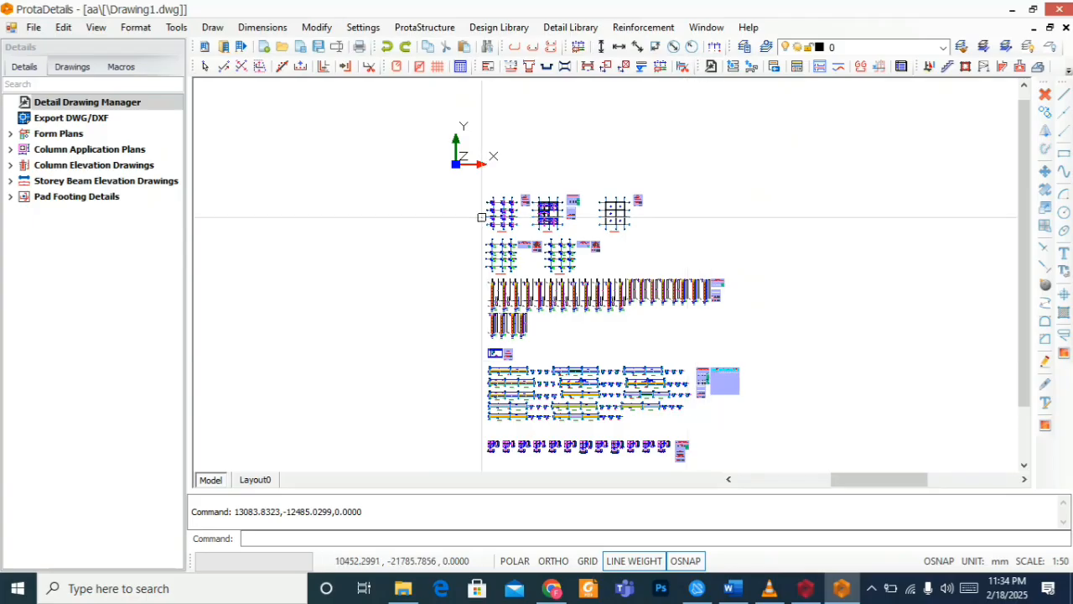
scroll(485, 216, "up", 2)
scroll(540, 193, "up", 3)
scroll(537, 240, "down", 2)
scroll(669, 242, "up", 2)
scroll(662, 239, "up", 3)
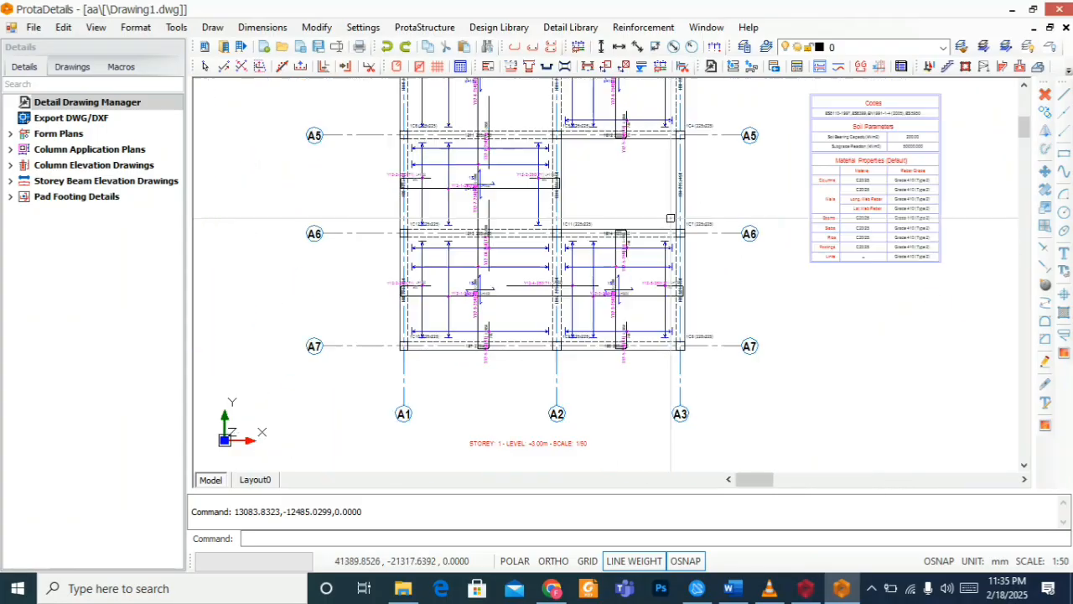
- Examine the generated column application plans and column elevation drawings below the form plans
scroll(637, 232, "down", 2)
scroll(637, 232, "down", 4)
scroll(443, 230, "up", 3)
scroll(443, 230, "down", 2)
scroll(442, 229, "down", 2)
scroll(812, 215, "up", 2)
scroll(637, 186, "down", 4)
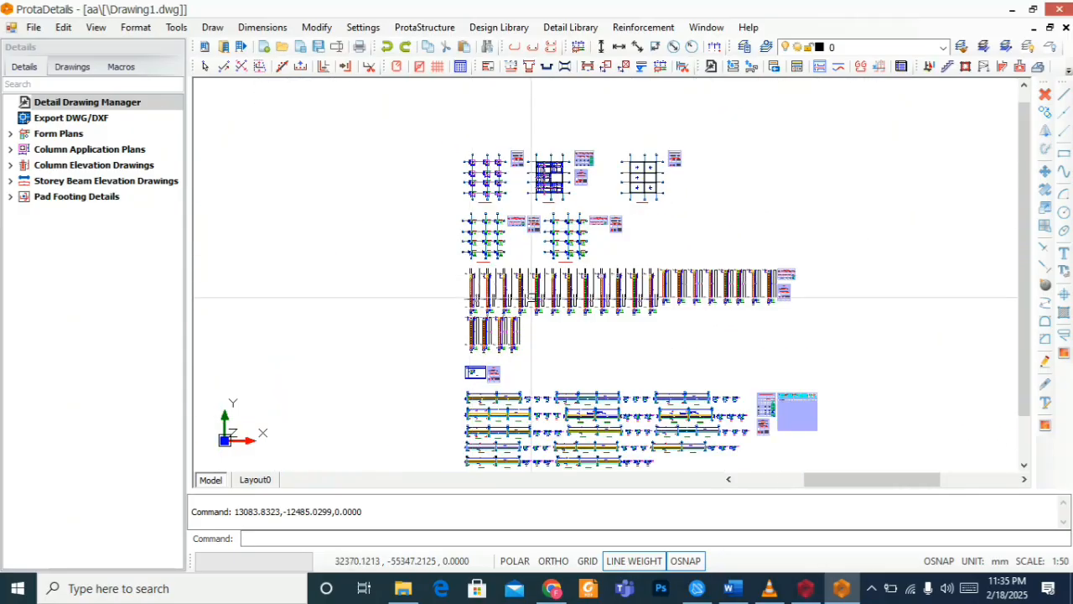
scroll(541, 310, "up", 3)
scroll(541, 310, "down", 1)
scroll(494, 429, "down", 3)
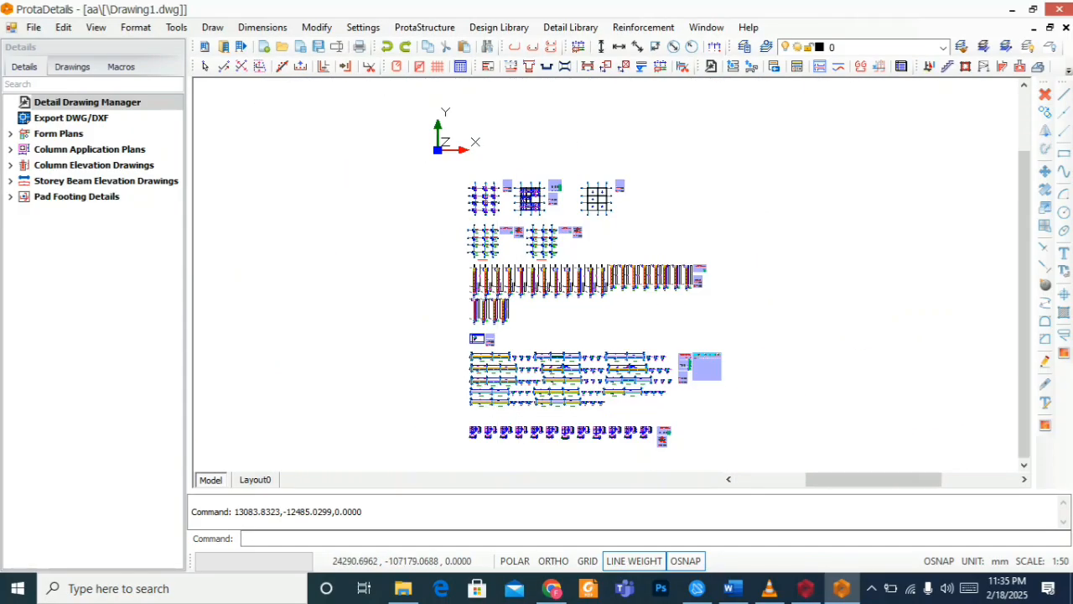
- Examine the pad footing details below the beam elevations, focusing on footings F-1C7 and F-1C2
scroll(494, 429, "up", 3)
scroll(500, 422, "down", 2)
scroll(501, 421, "up", 2)
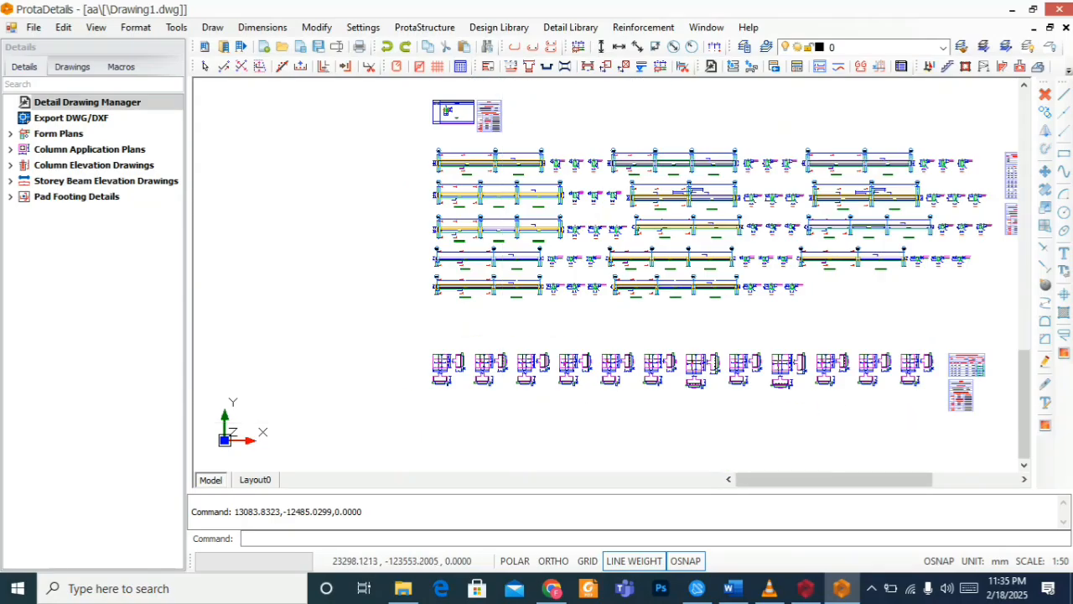
scroll(495, 383, "up", 1)
scroll(444, 320, "up", 2)
scroll(444, 321, "up", 2)
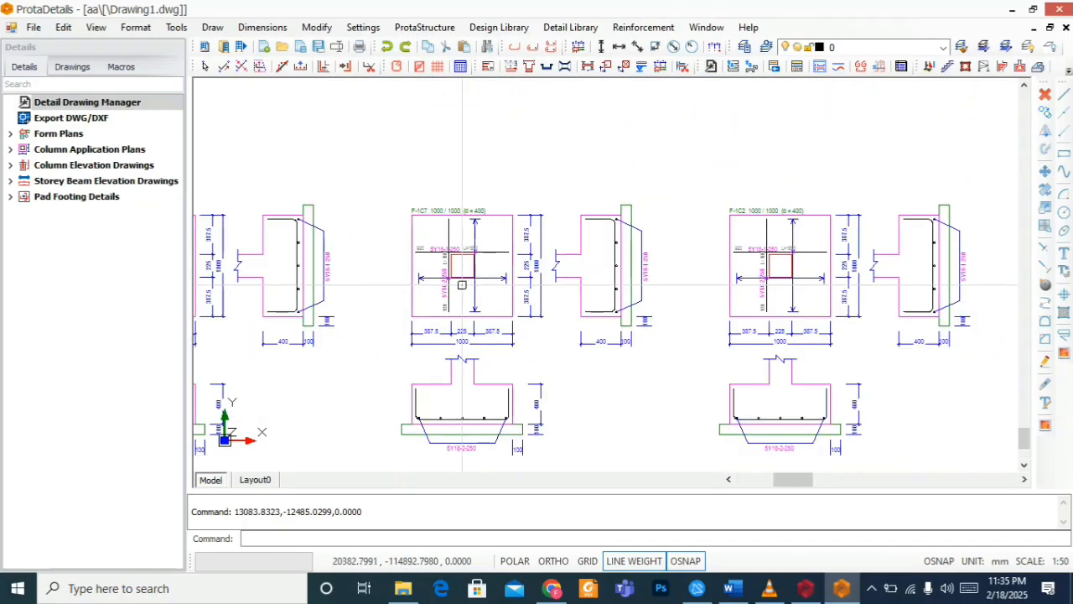
- Review the overall set of generated detail drawings, focusing on the form plans and column drawings
scroll(435, 258, "down", 6)
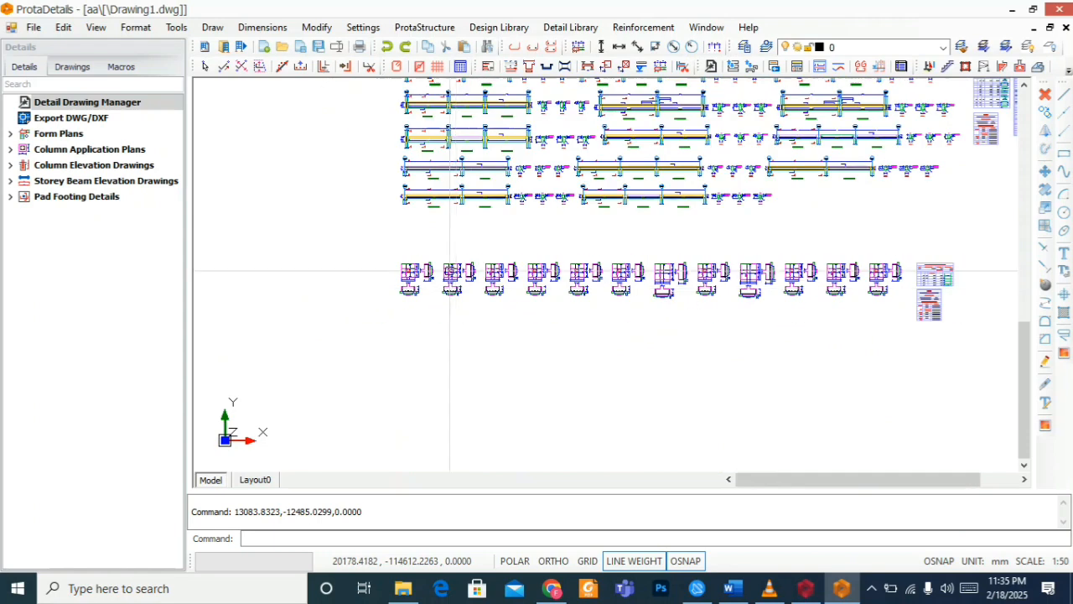
scroll(520, 251, "down", 2)
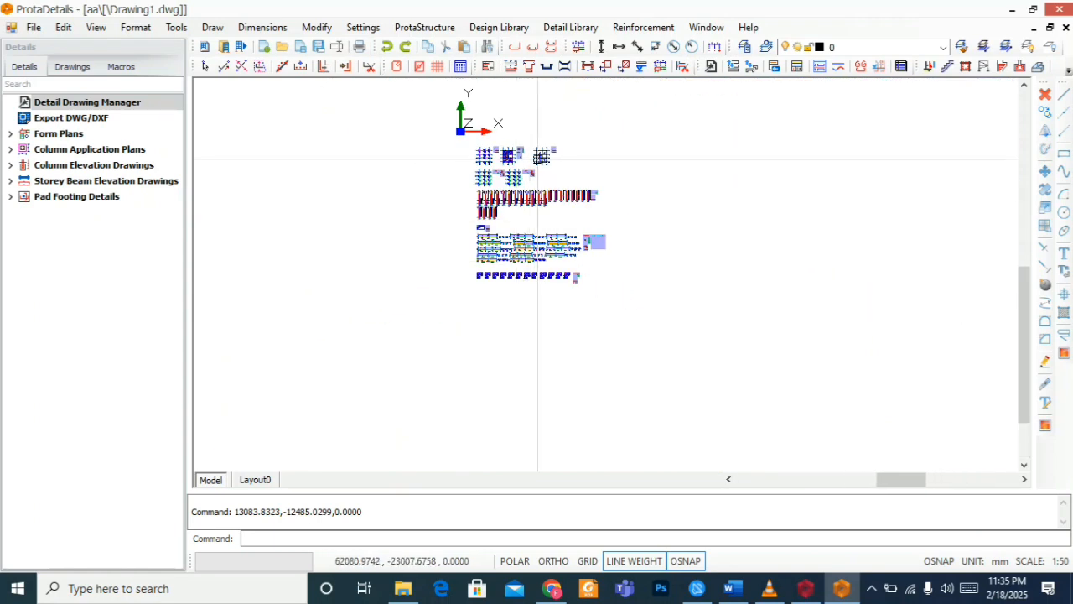
scroll(538, 156, "up", 4)
scroll(537, 156, "up", 1)
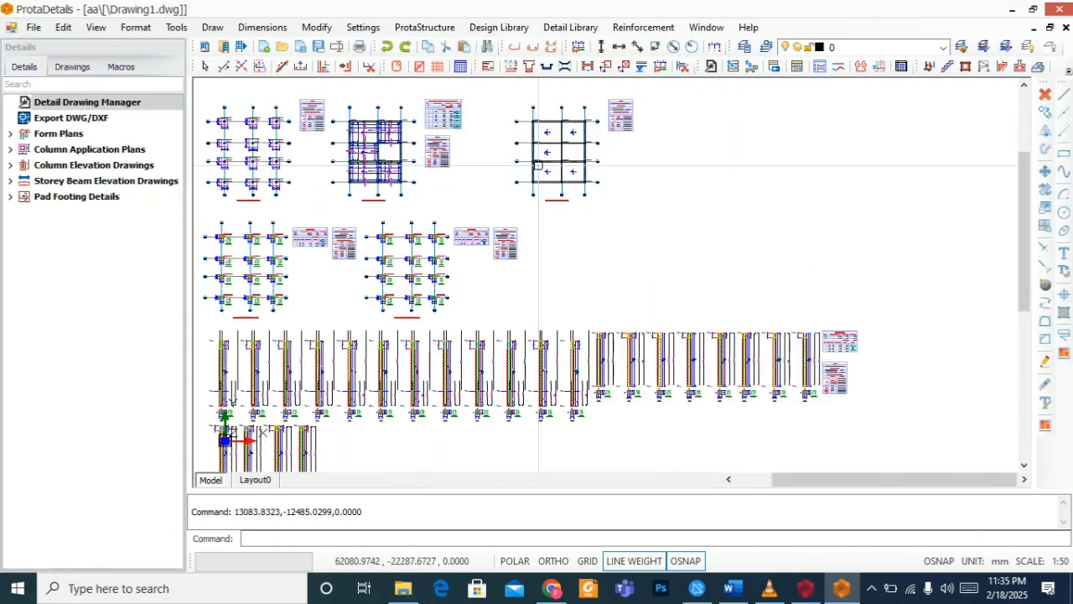
scroll(536, 200, "down", 2)
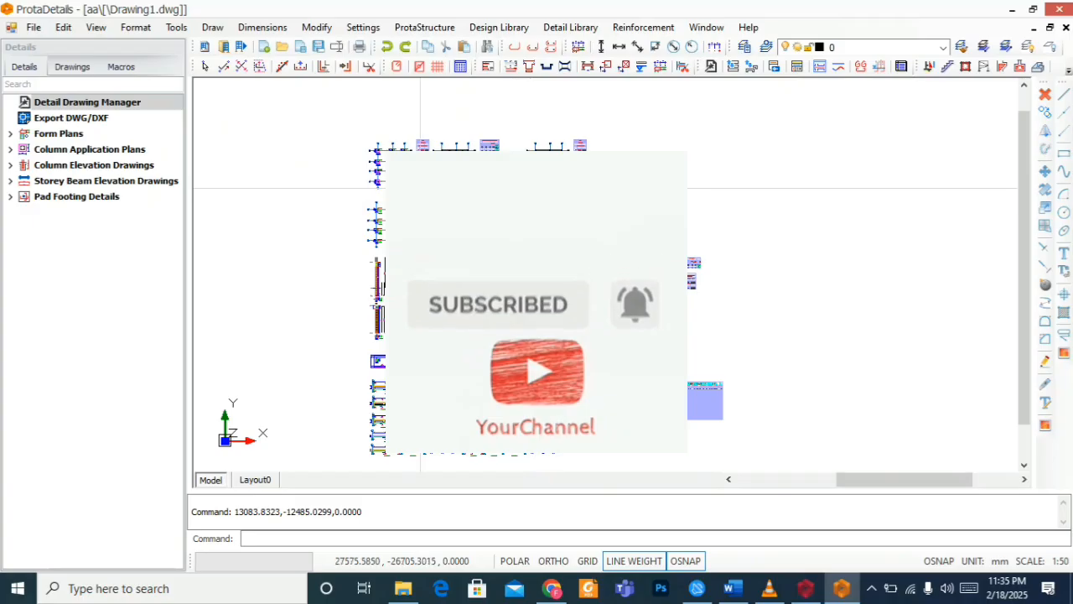
scroll(389, 156, "up", 2)
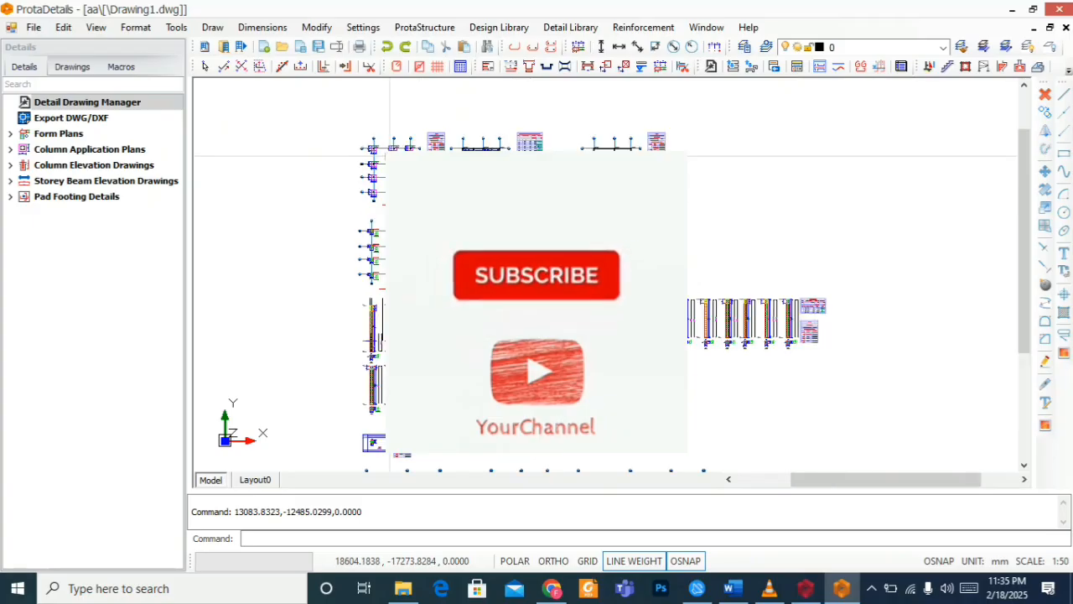